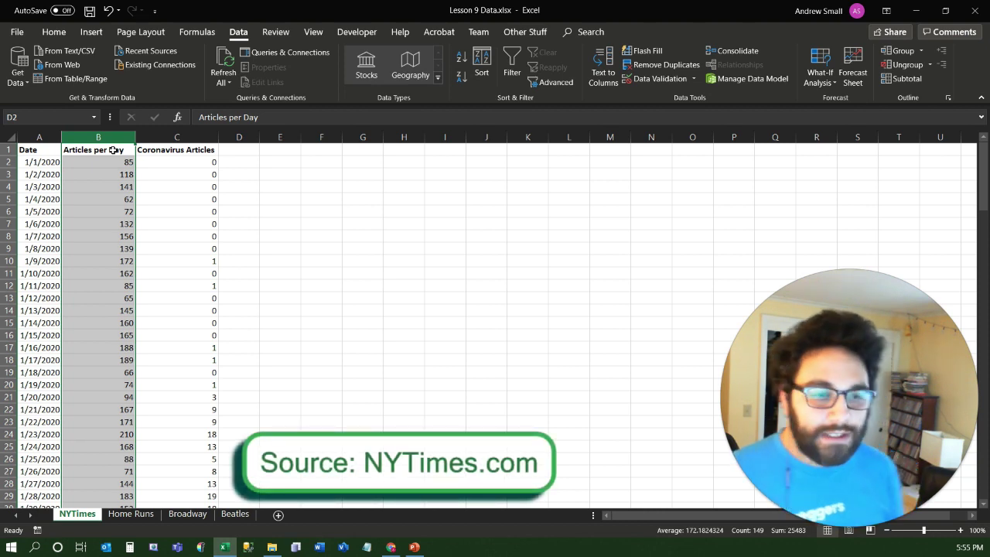
- Examine the daily Coronavirus Articles data on the NYTimes sheet from the first date through the last row
left_click(186, 138)
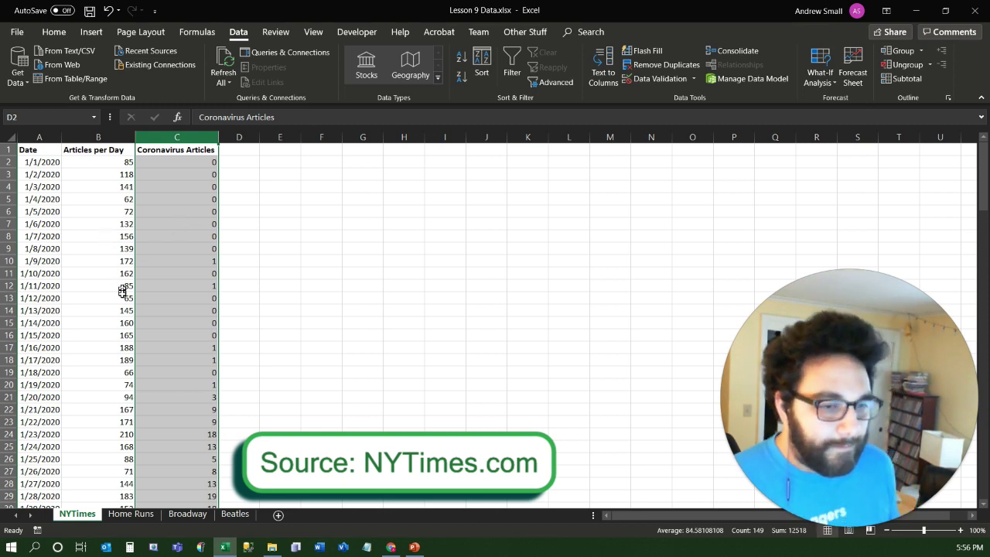
scroll(122, 310, "down", 1)
scroll(123, 311, "down", 20)
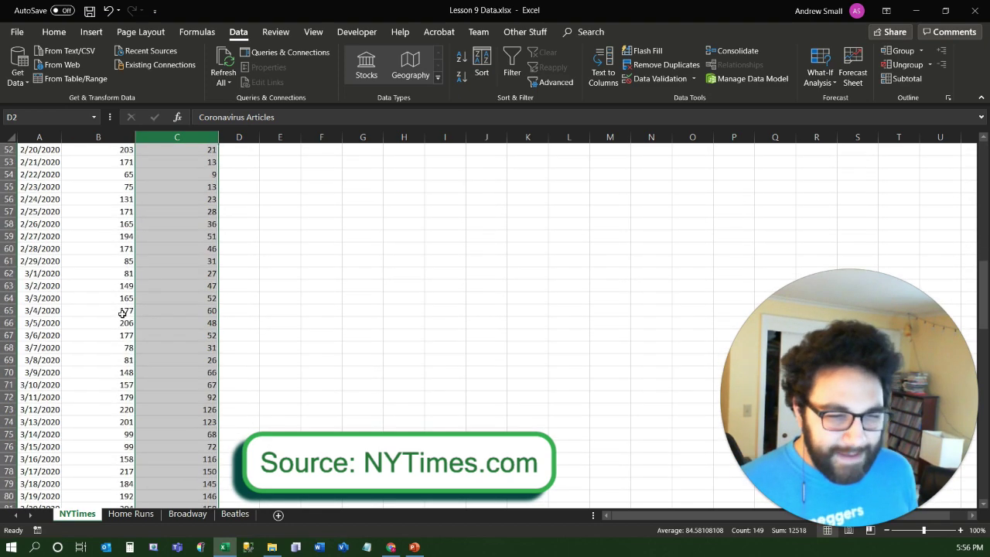
scroll(122, 314, "down", 12)
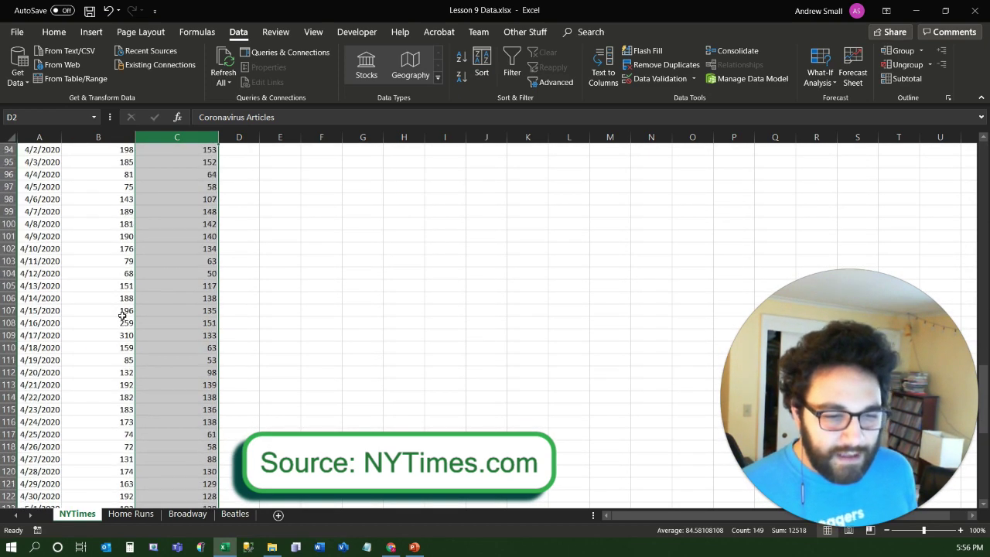
scroll(122, 315, "down", 11)
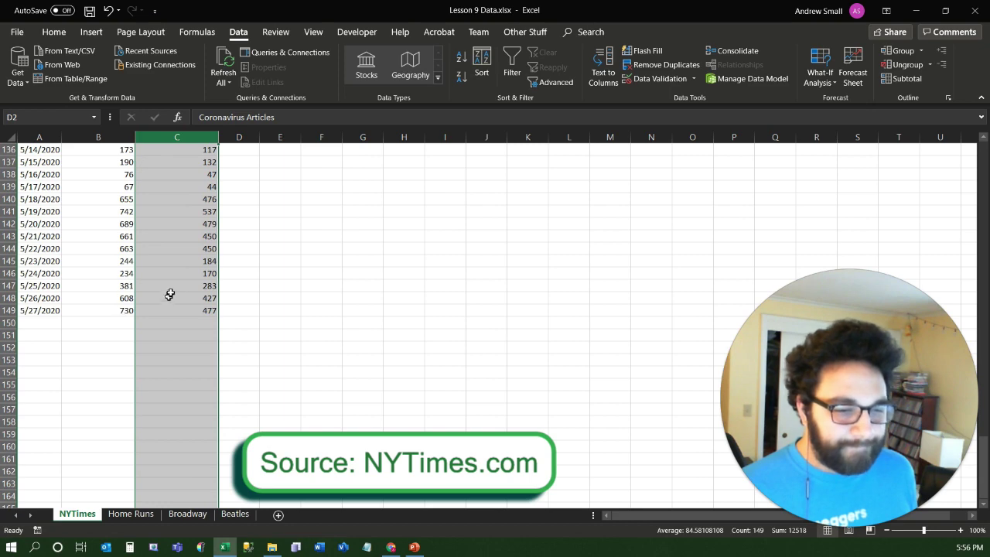
scroll(185, 278, "up", 6)
scroll(185, 278, "up", 20)
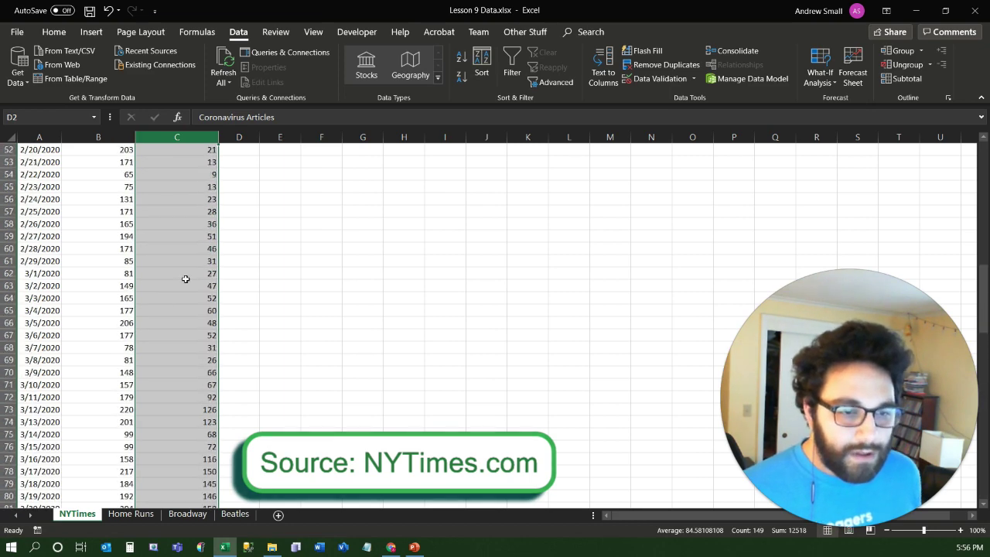
scroll(186, 278, "up", 13)
scroll(185, 279, "down", 11)
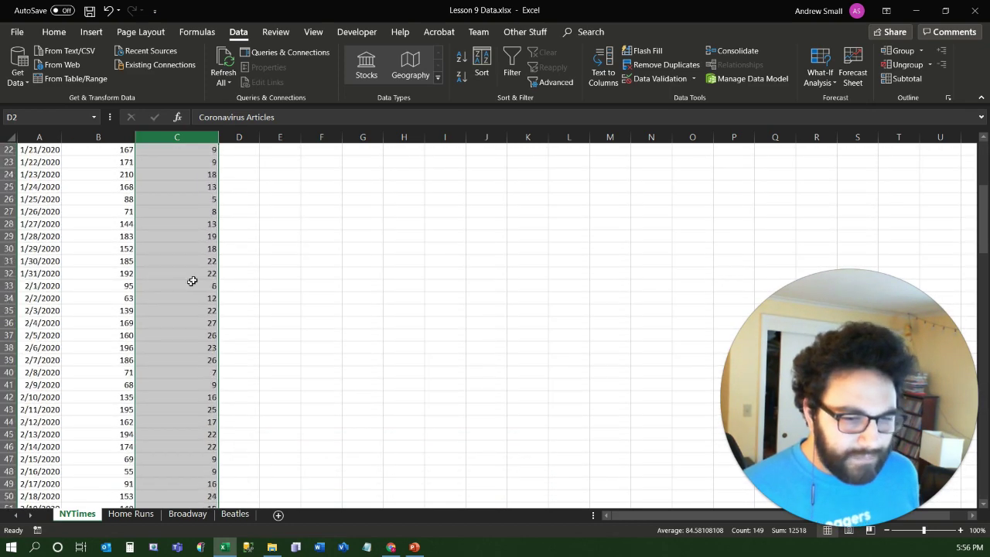
scroll(193, 280, "down", 10)
scroll(191, 303, "up", 20)
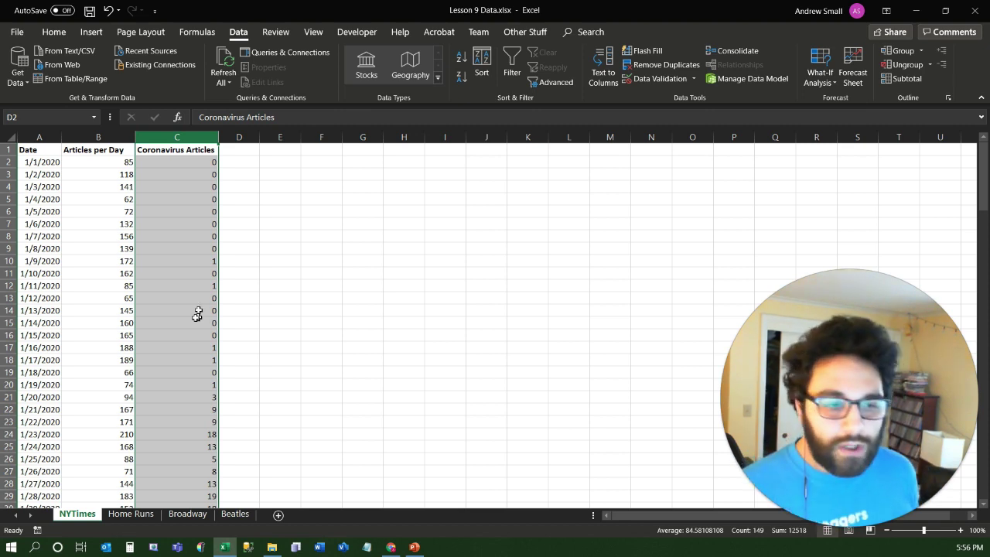
- Format the NYTimes data range A1:C149 as a table with headers, using a gold medium table style
left_click(115, 258)
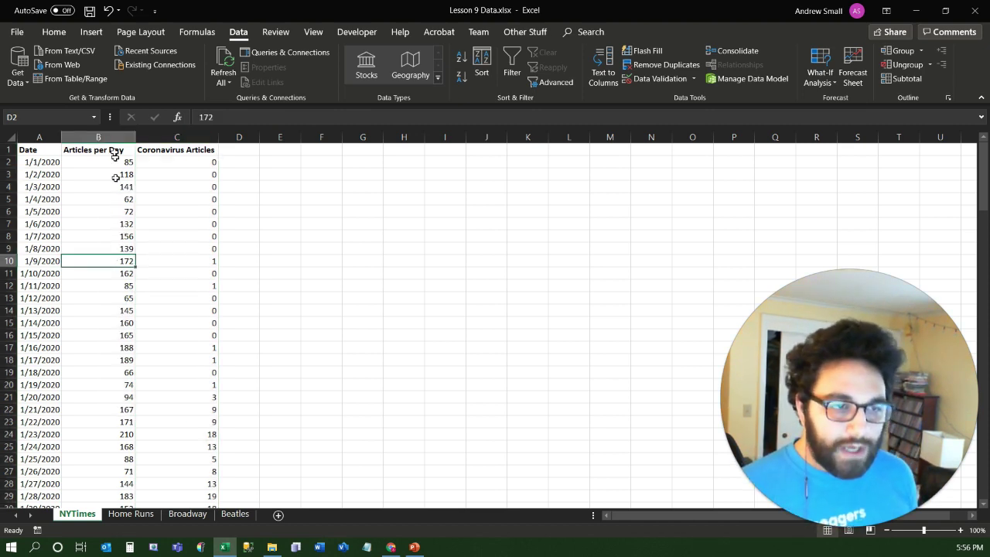
left_click(54, 31)
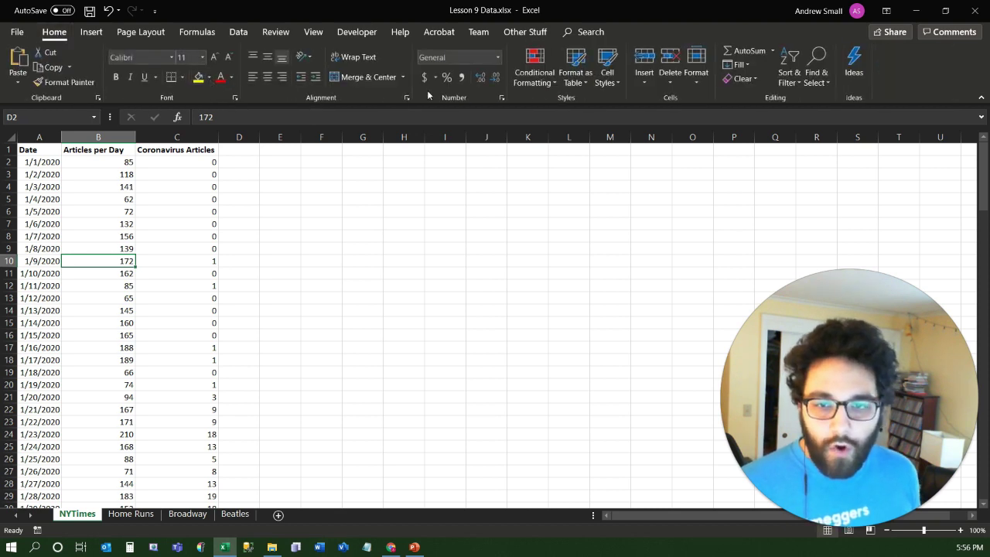
left_click(588, 86)
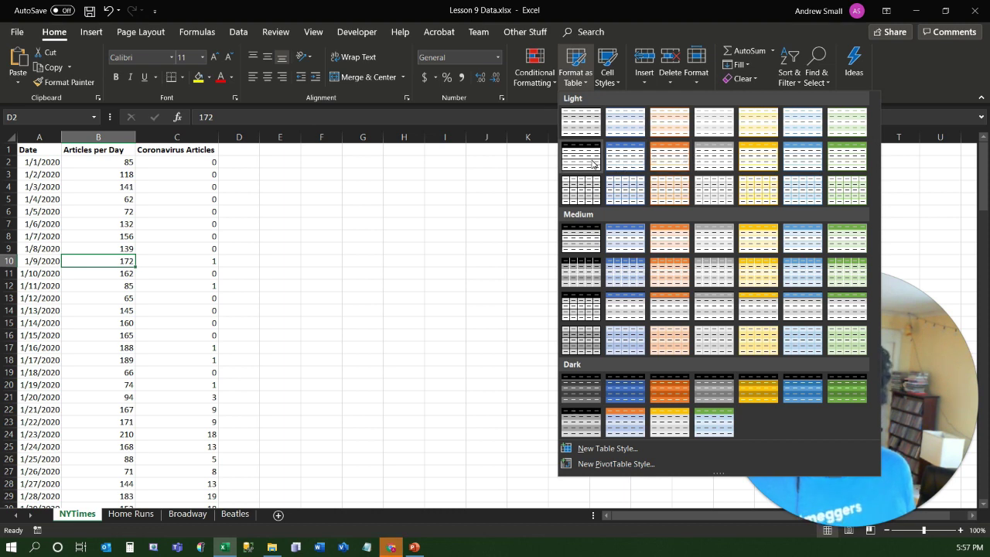
left_click(754, 246)
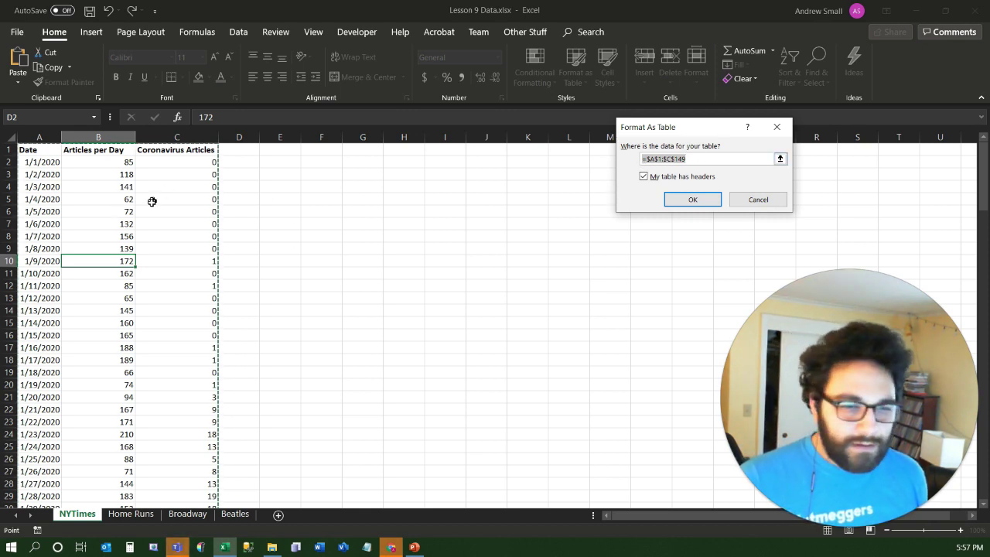
scroll(160, 209, "down", 20)
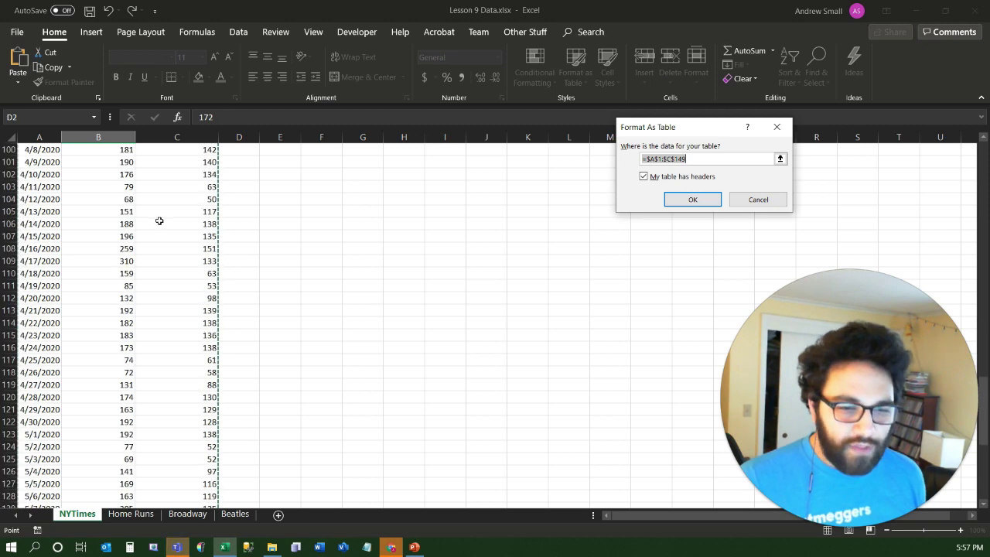
scroll(159, 221, "down", 14)
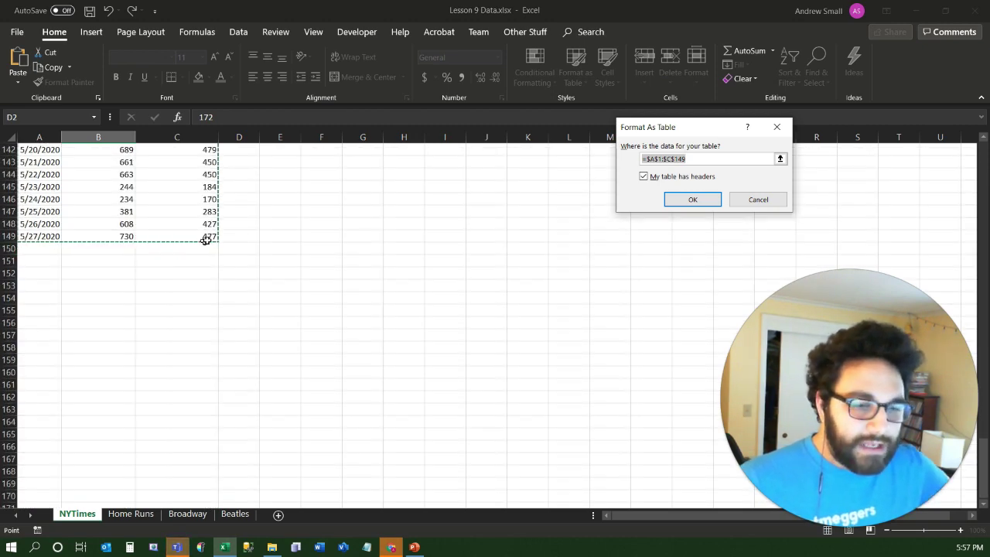
scroll(224, 172, "up", 20)
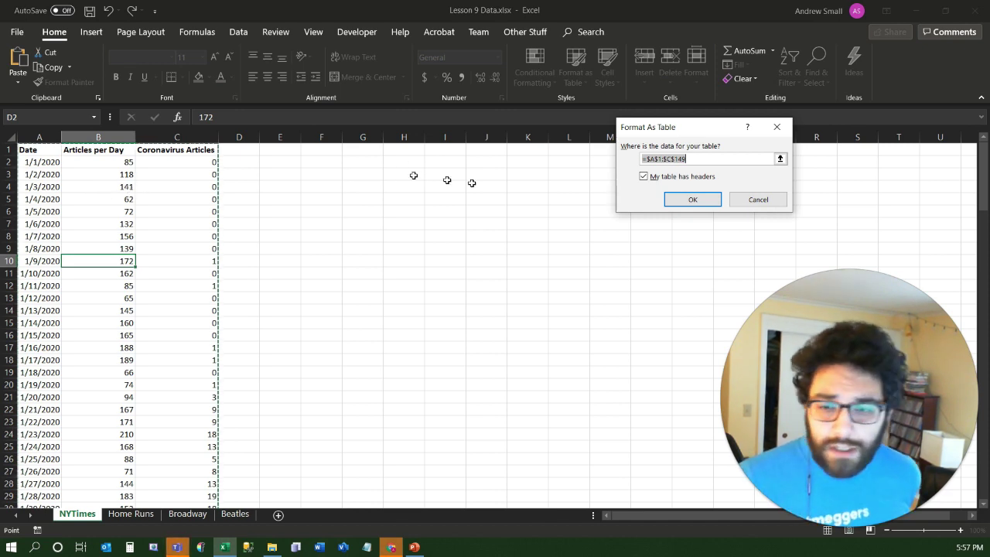
left_click(644, 178)
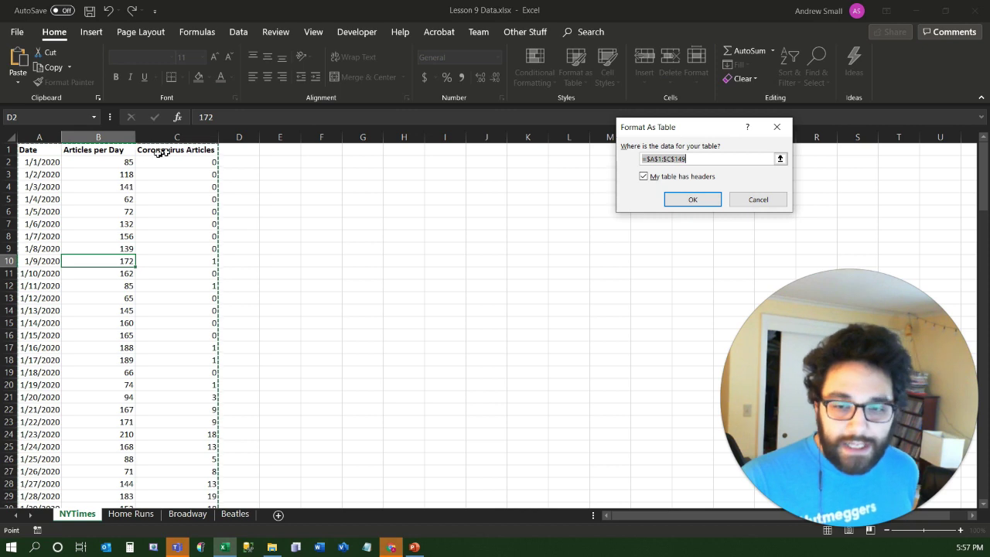
left_click(683, 200)
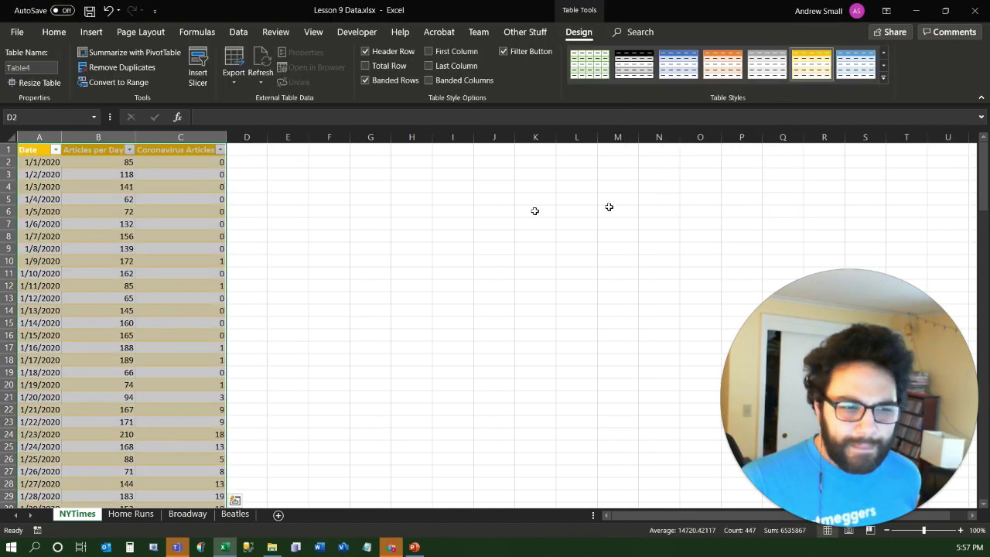
- Examine the formatted table and compare the available table tools with a cell selected inside and outside it
left_click(174, 206)
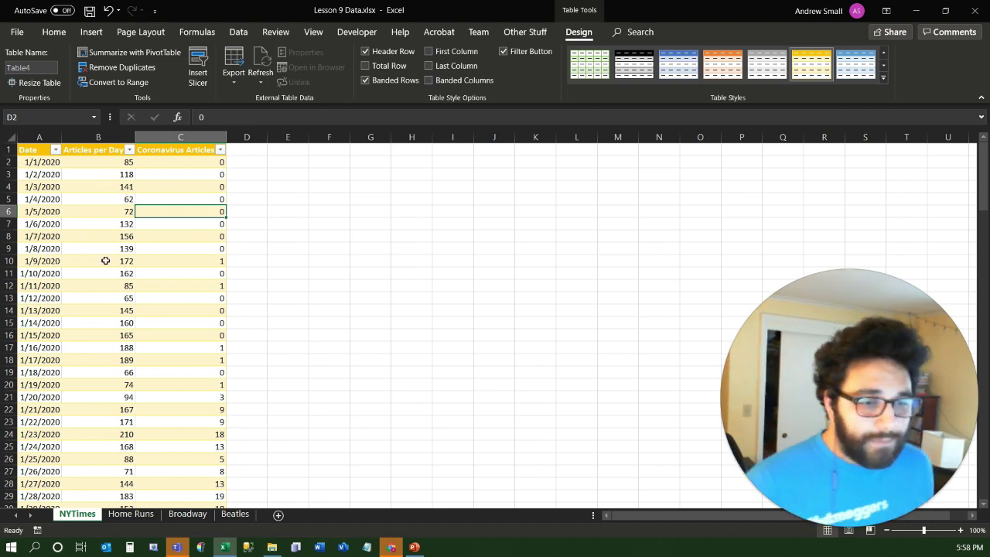
scroll(92, 261, "down", 10)
scroll(93, 263, "up", 10)
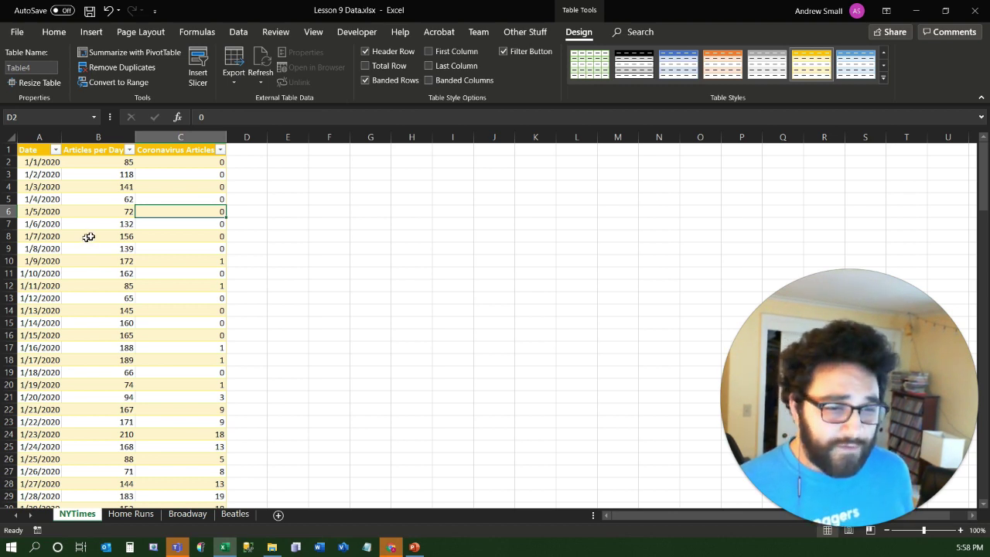
left_click(87, 235)
left_click(72, 199)
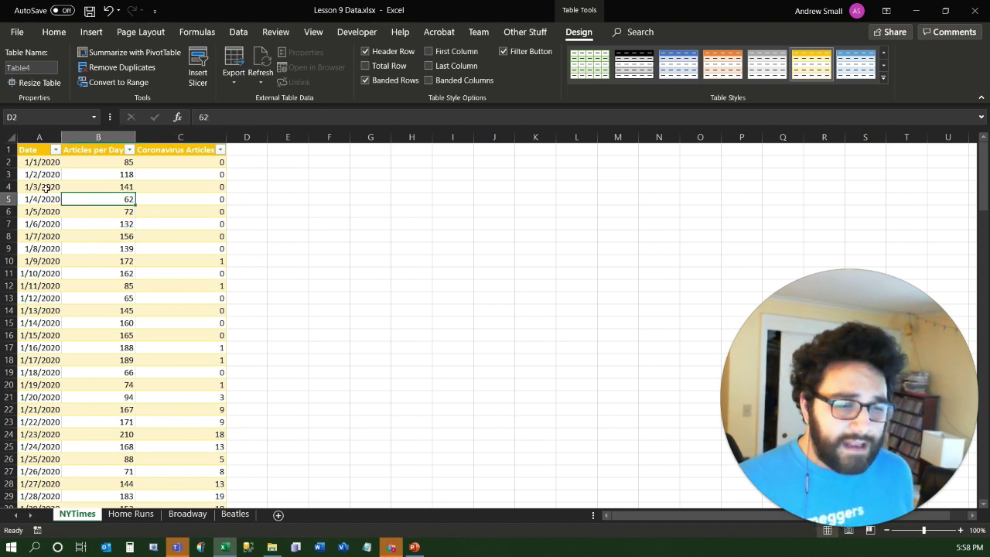
left_click(48, 187)
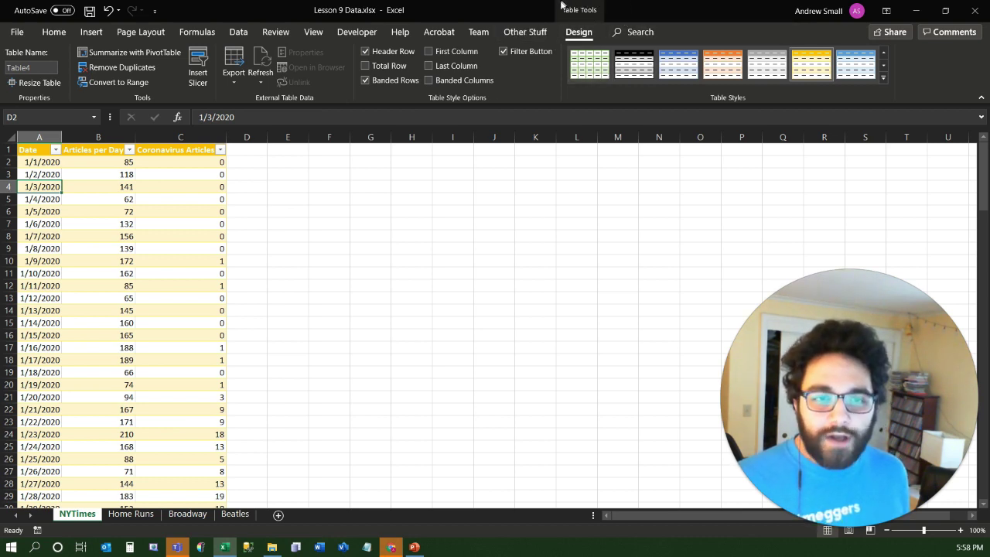
left_click(442, 174)
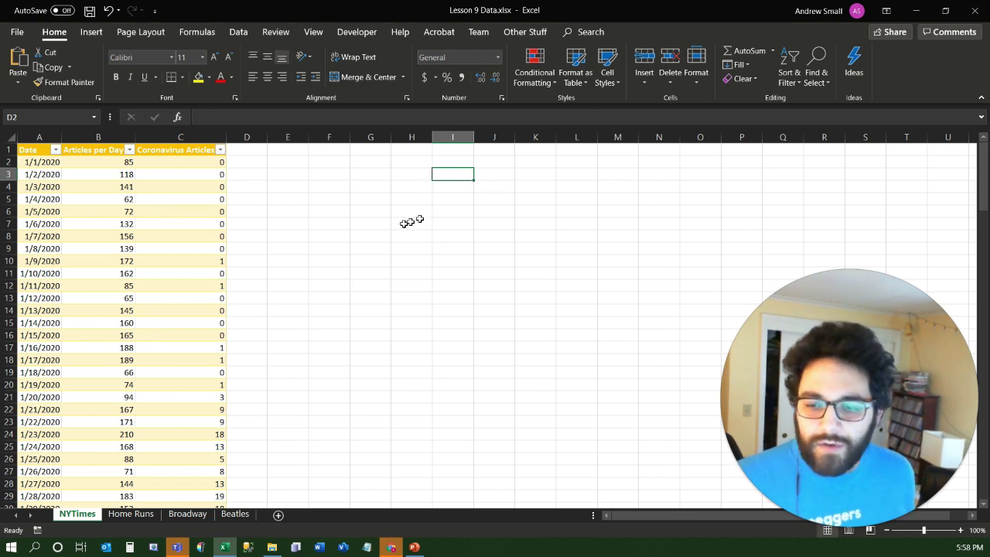
left_click(93, 185)
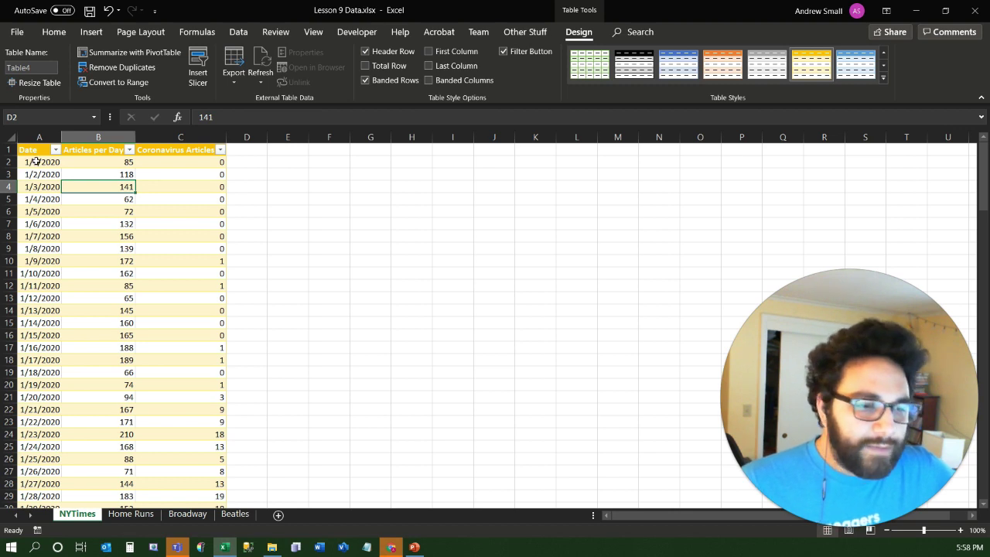
left_click_drag(36, 161, 115, 184)
left_click(115, 183)
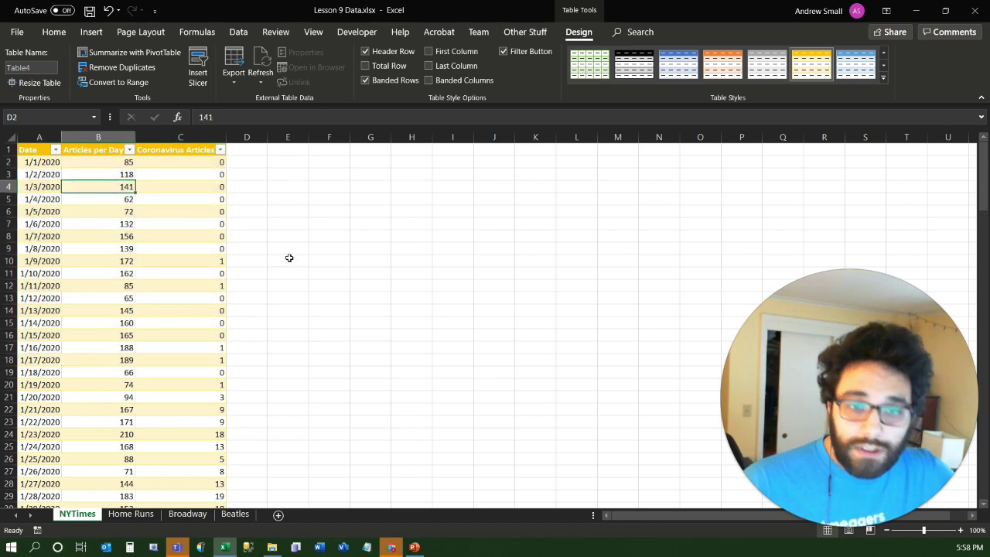
- Turn off banded rows and turn on banded columns for the NYTimes table
left_click(365, 80)
left_click(380, 84)
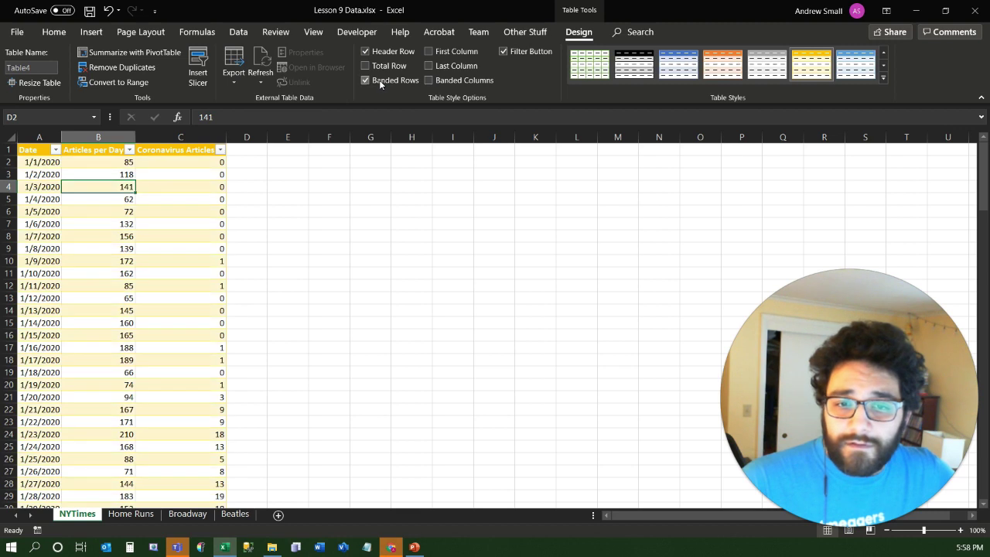
left_click(380, 84)
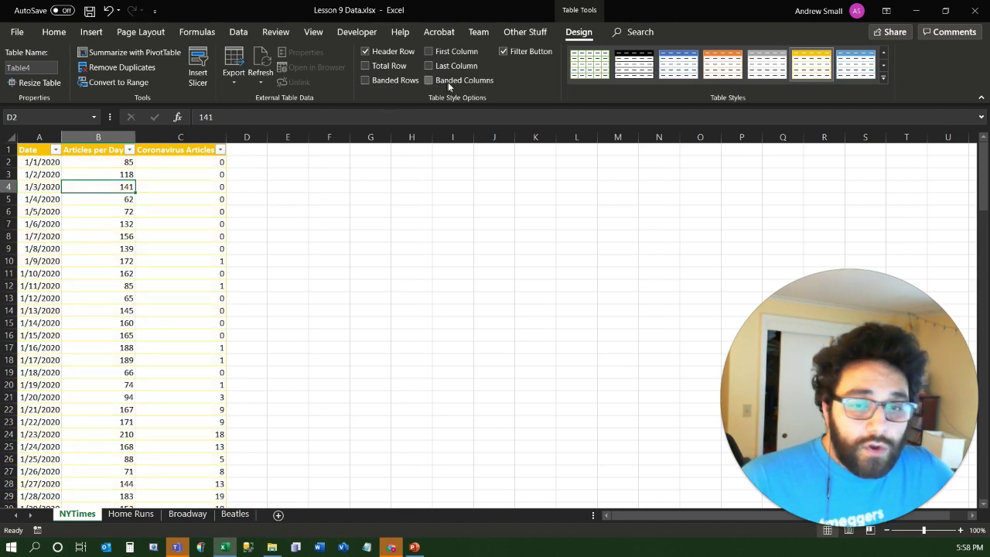
left_click(450, 82)
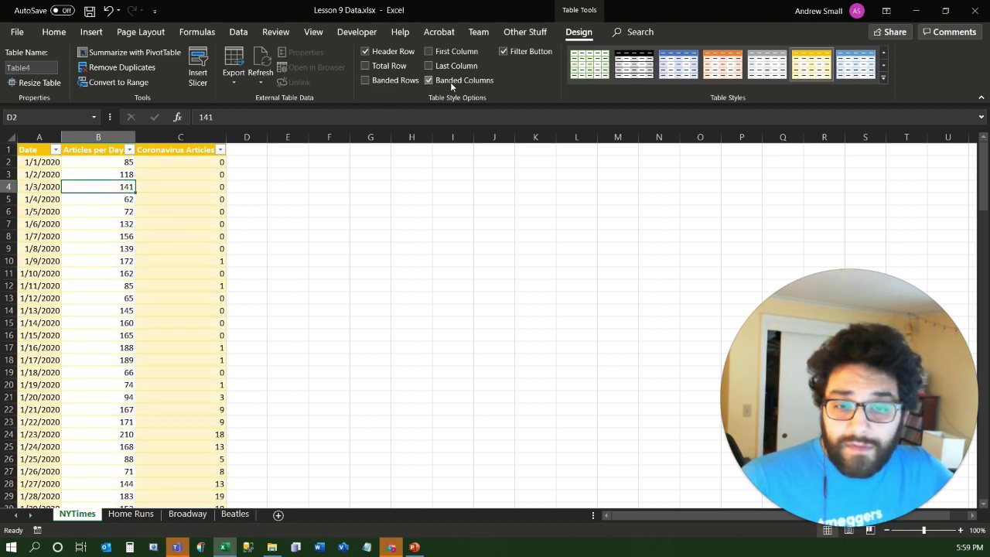
left_click(404, 81)
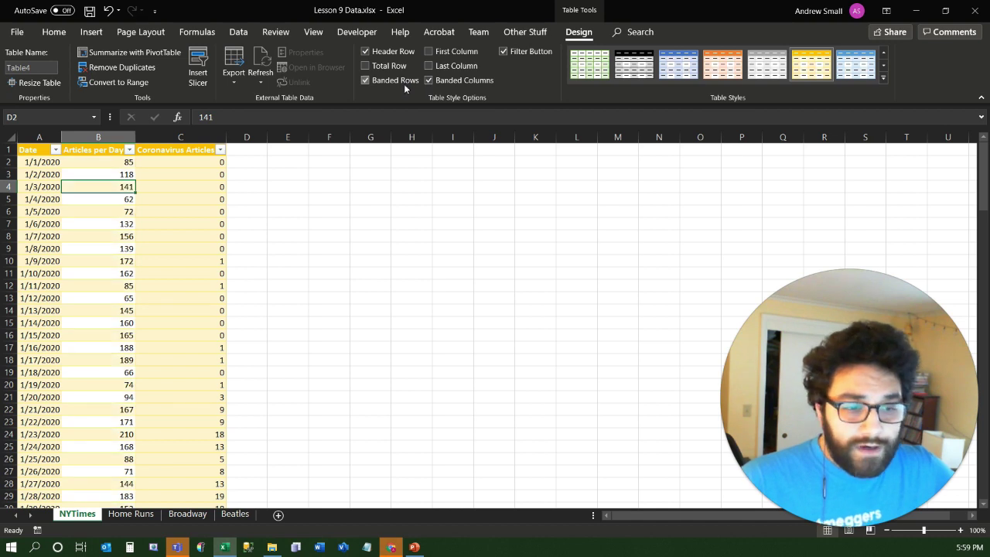
left_click(400, 82)
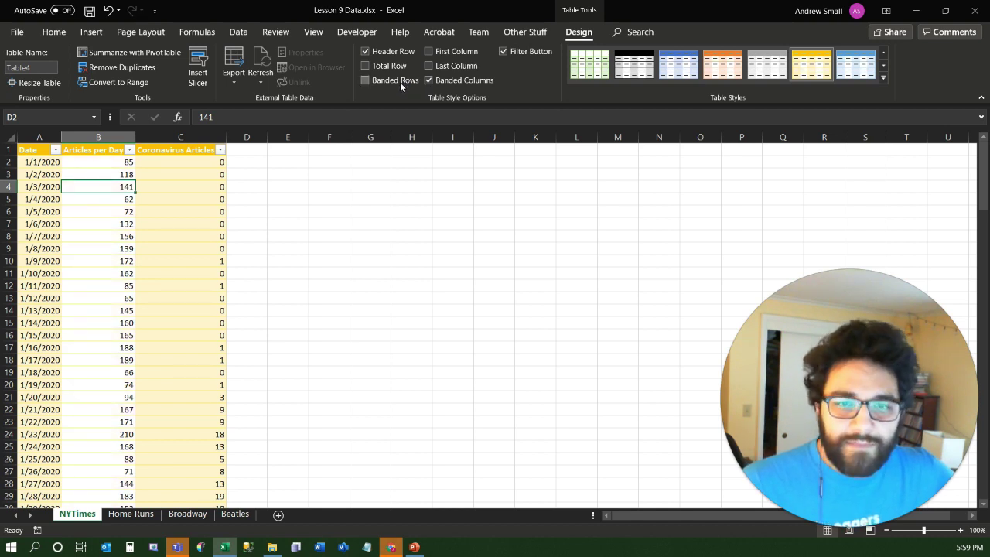
- Add a total row at the end of the NYTimes table
scroll(137, 263, "down", 20)
scroll(134, 275, "down", 10)
scroll(134, 275, "up", 3)
left_click(365, 66)
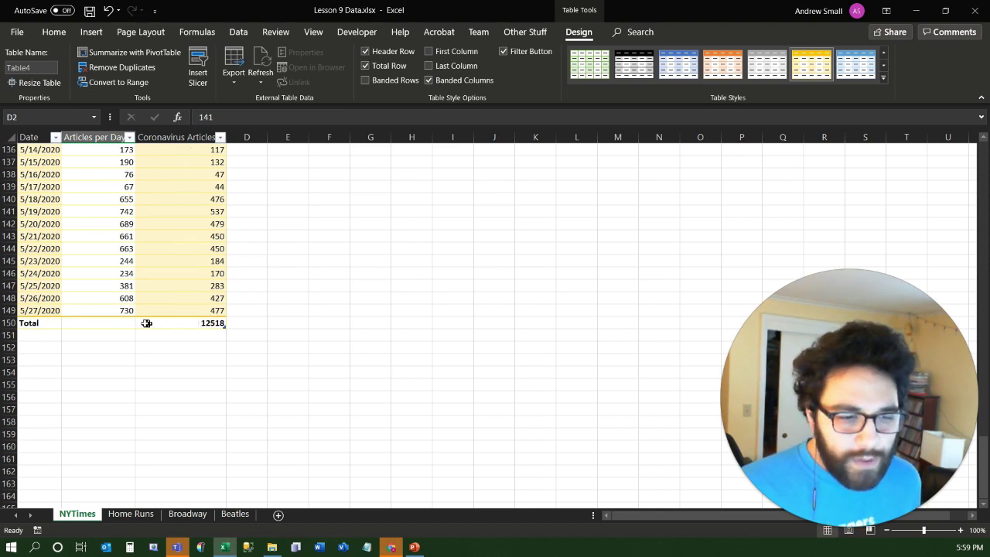
- Review the summary functions offered in the total row for the Coronavirus Articles and Articles per Day columns
left_click(186, 325)
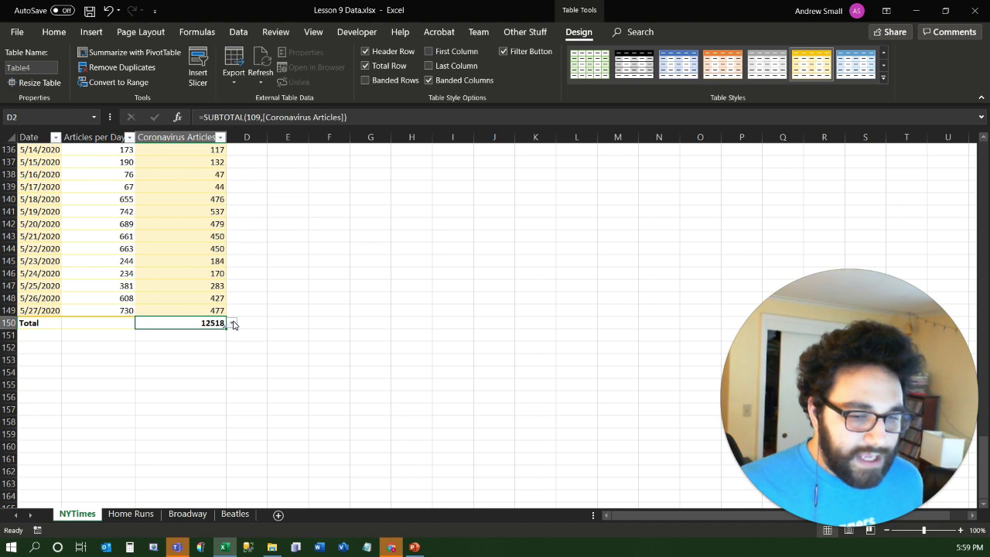
left_click(232, 324)
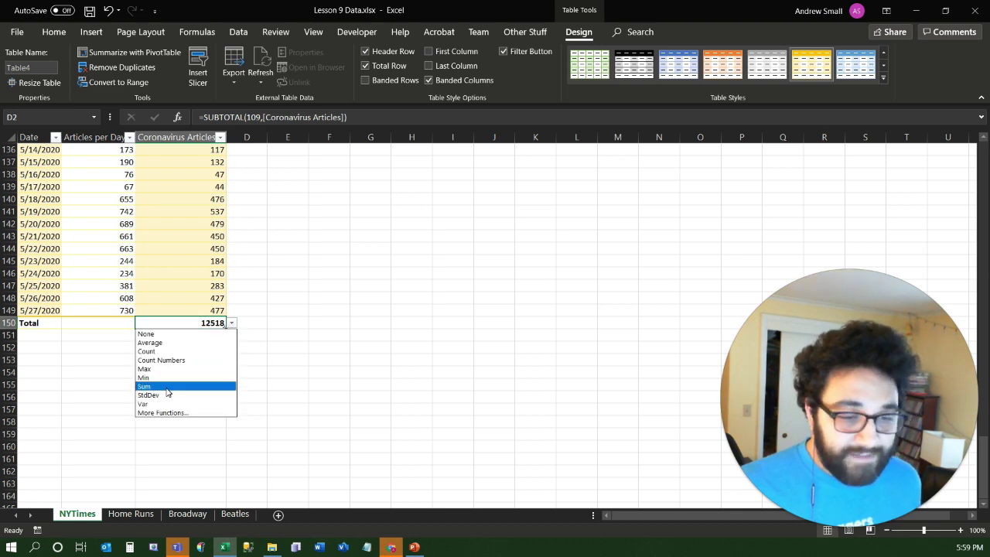
left_click(122, 316)
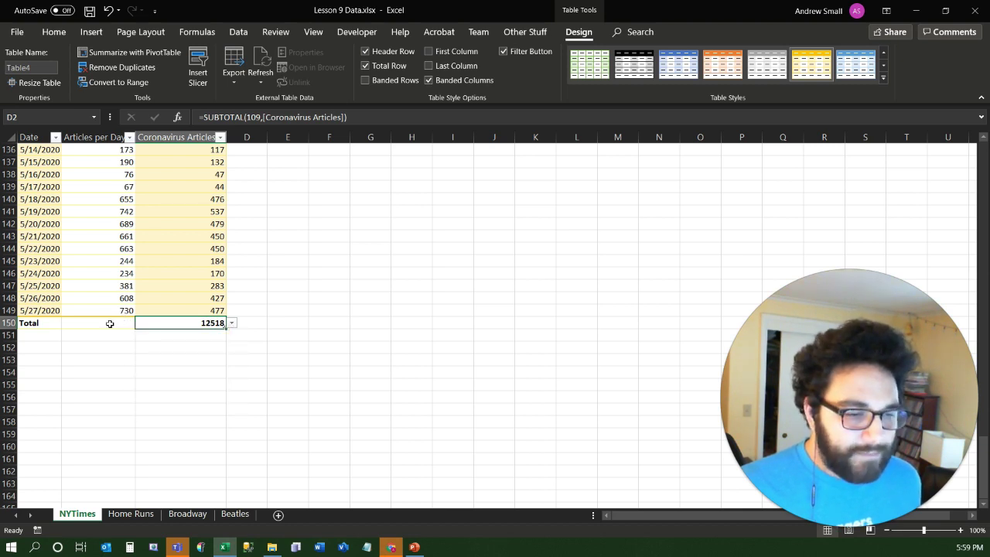
left_click(110, 323)
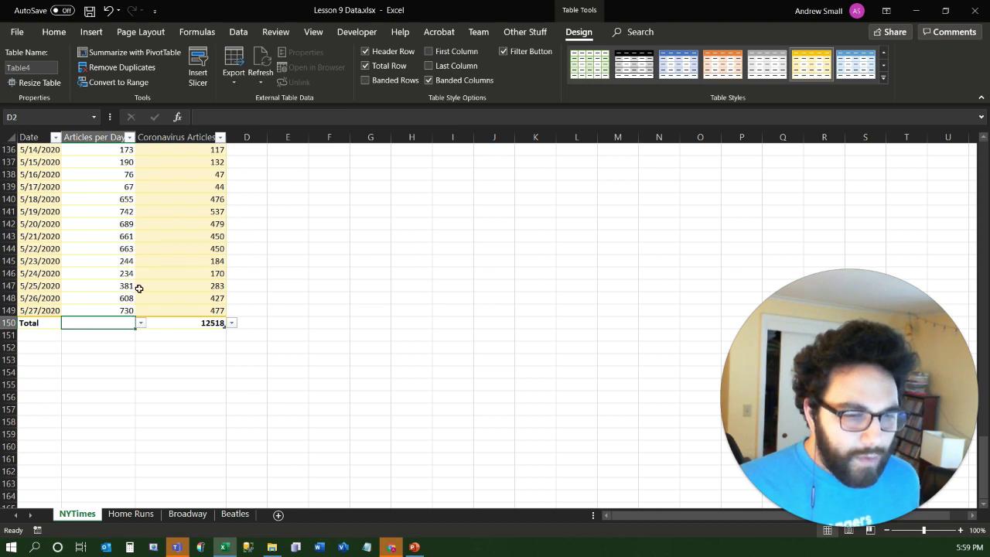
left_click(140, 324)
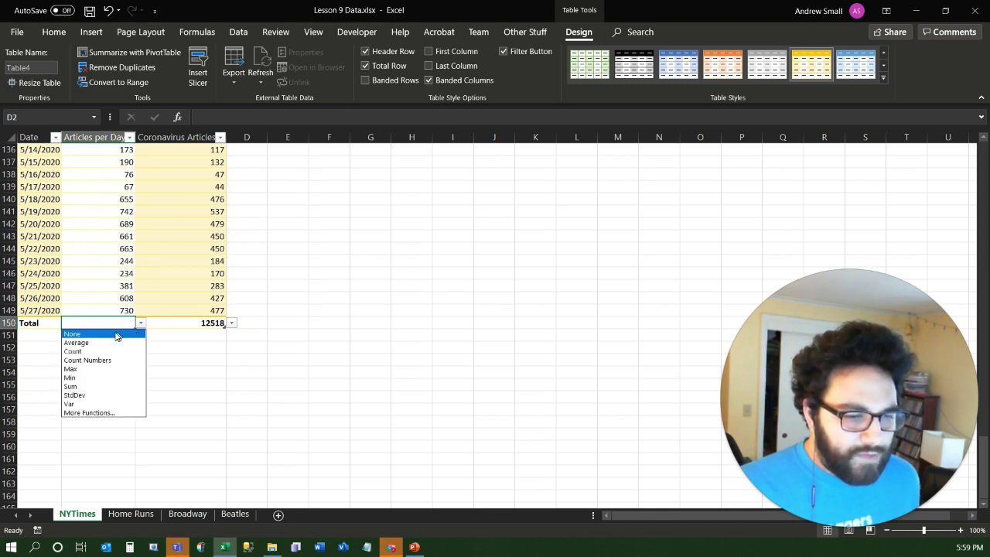
left_click(115, 324)
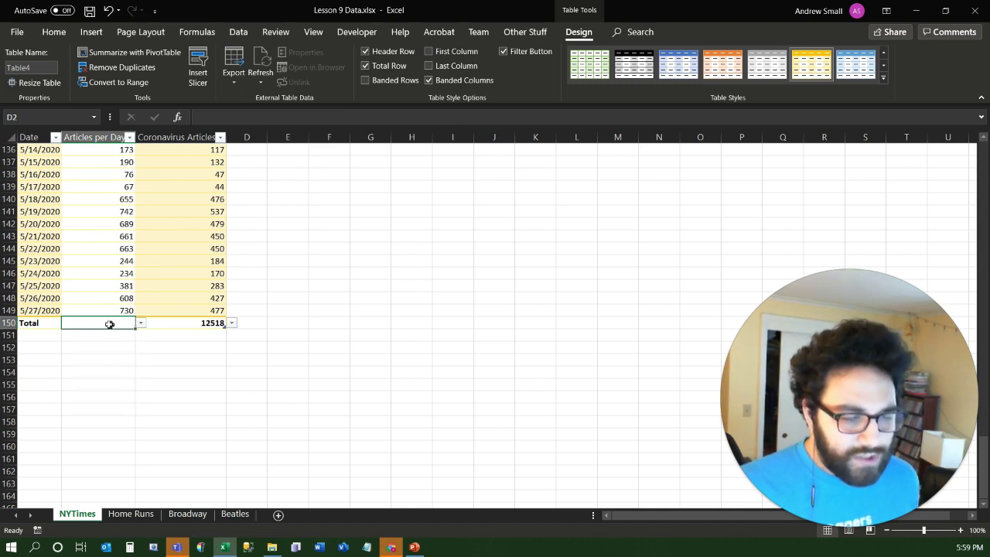
- Try Average and Count as the total-row functions for the Articles per Day column
left_click(141, 324)
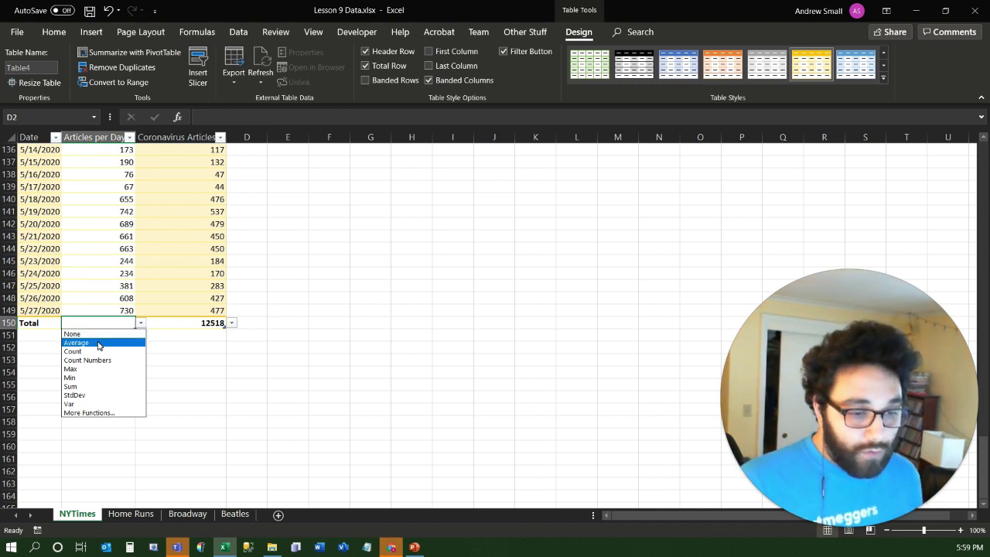
left_click(98, 343)
left_click(140, 322)
left_click(124, 355)
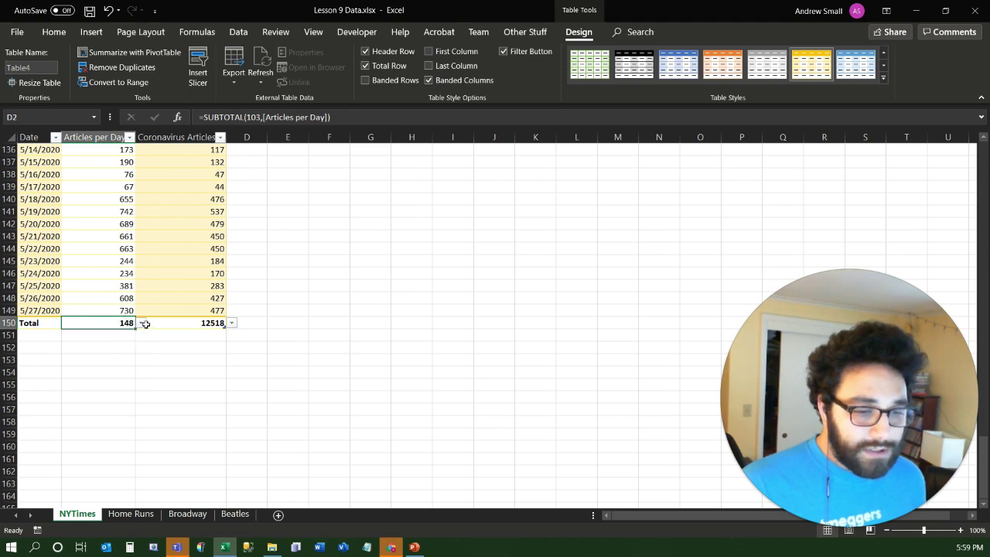
scroll(48, 286, "up", 8)
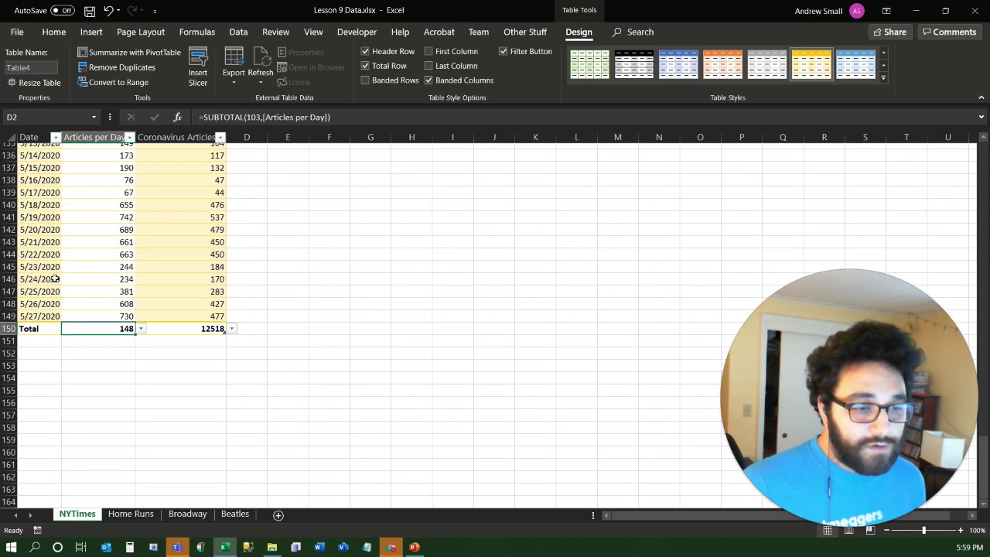
scroll(60, 302, "down", 7)
scroll(72, 298, "up", 5)
scroll(100, 364, "down", 3)
- Switch the Articles per Day total to Max, and finally to Sum
left_click(141, 435)
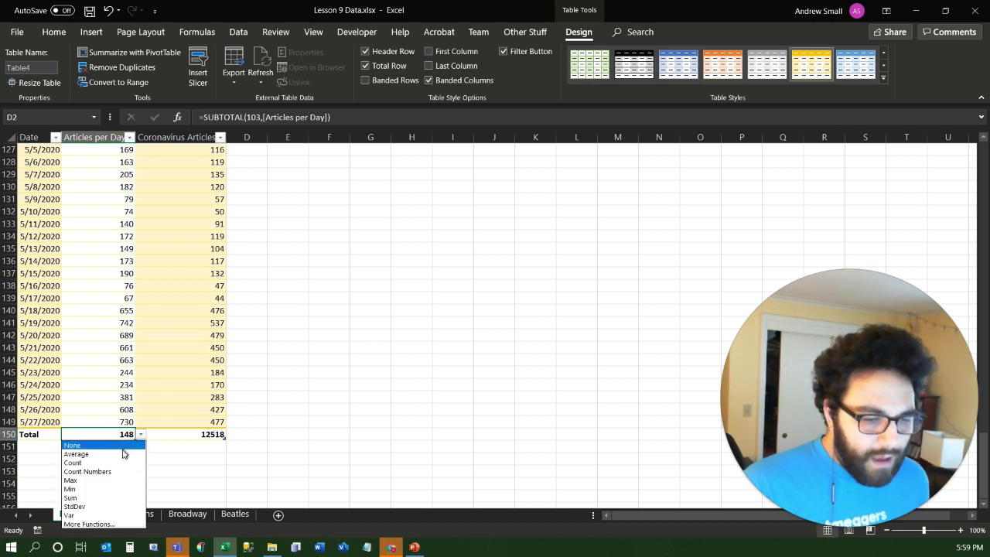
left_click(81, 481)
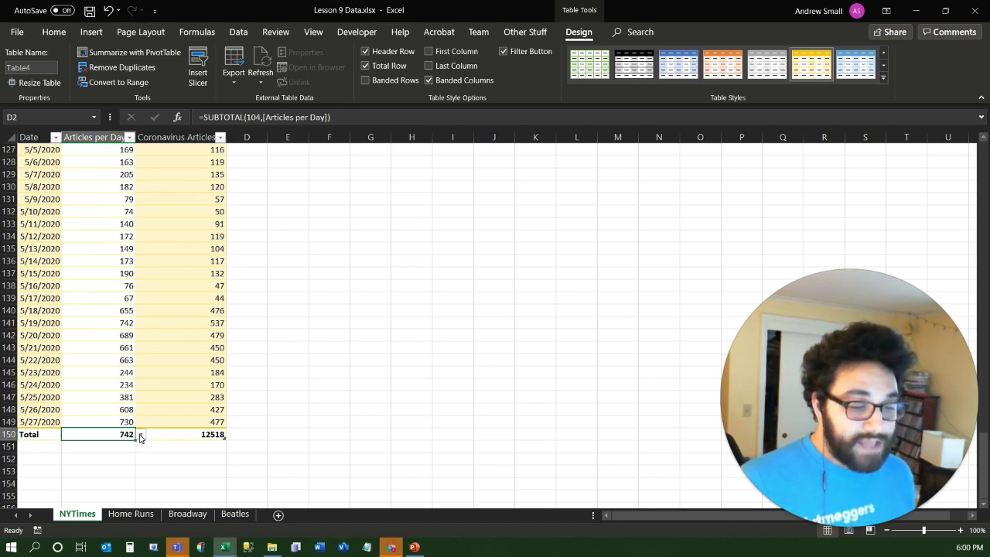
left_click(140, 435)
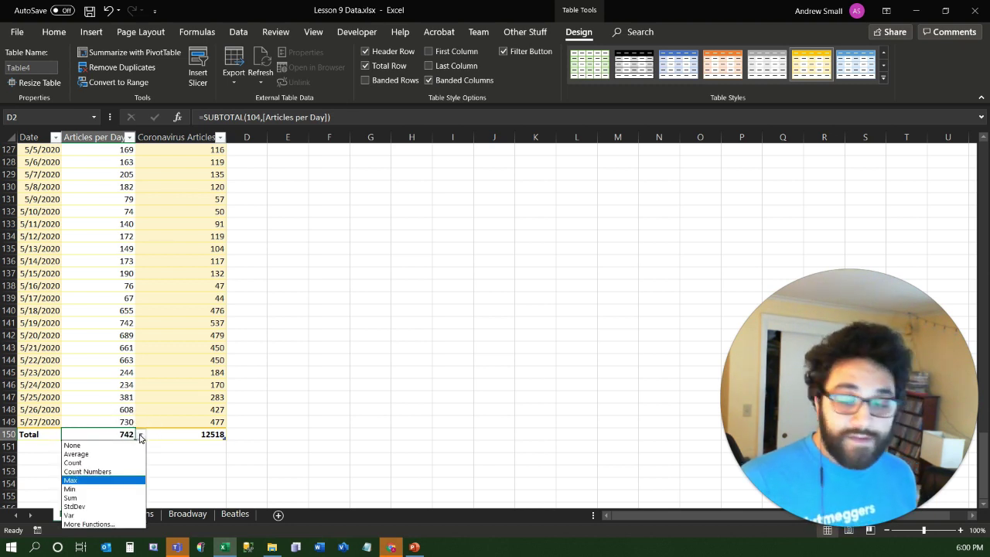
left_click(81, 499)
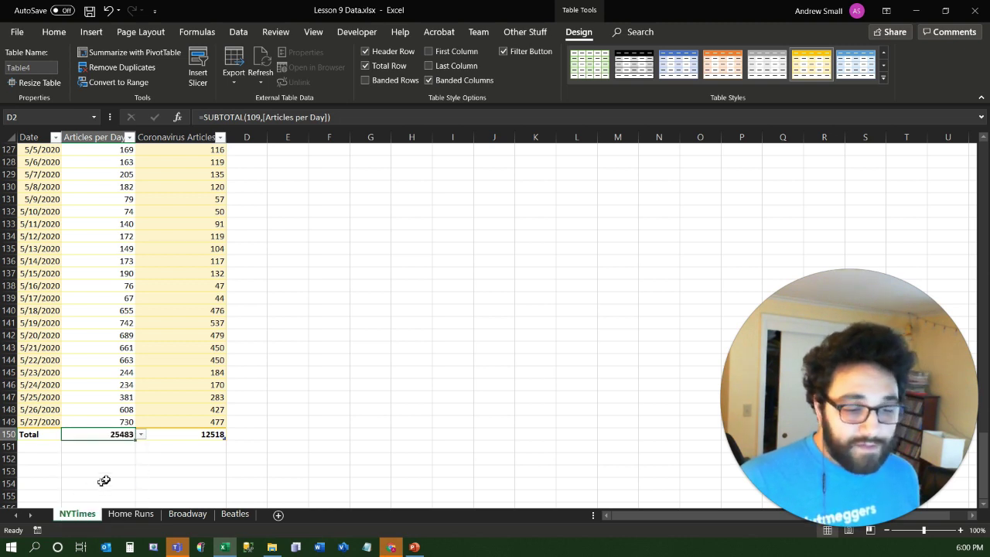
- Inspect the total-row cells of the Date and Articles per Day columns, including the functions offered for Date
left_click(47, 436)
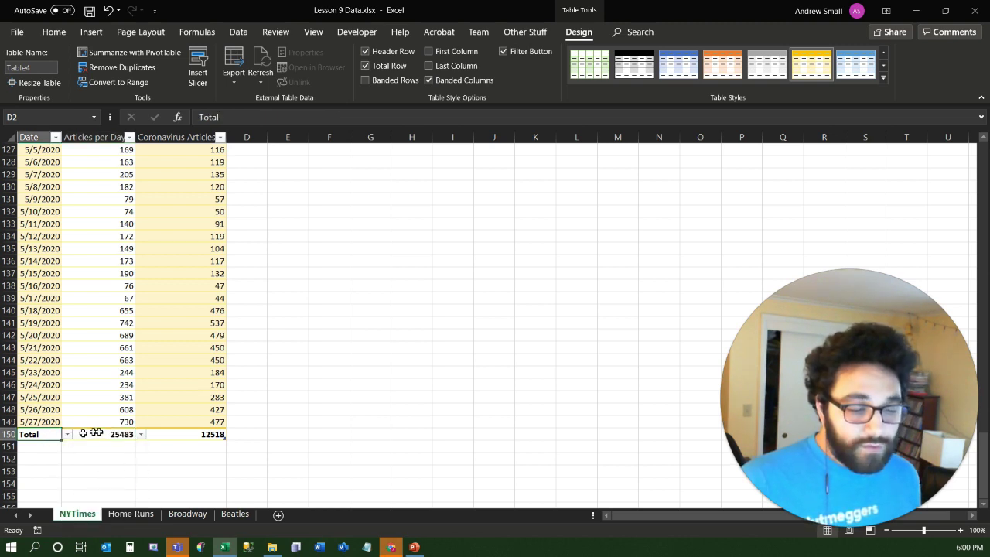
left_click(141, 434)
left_click(125, 434)
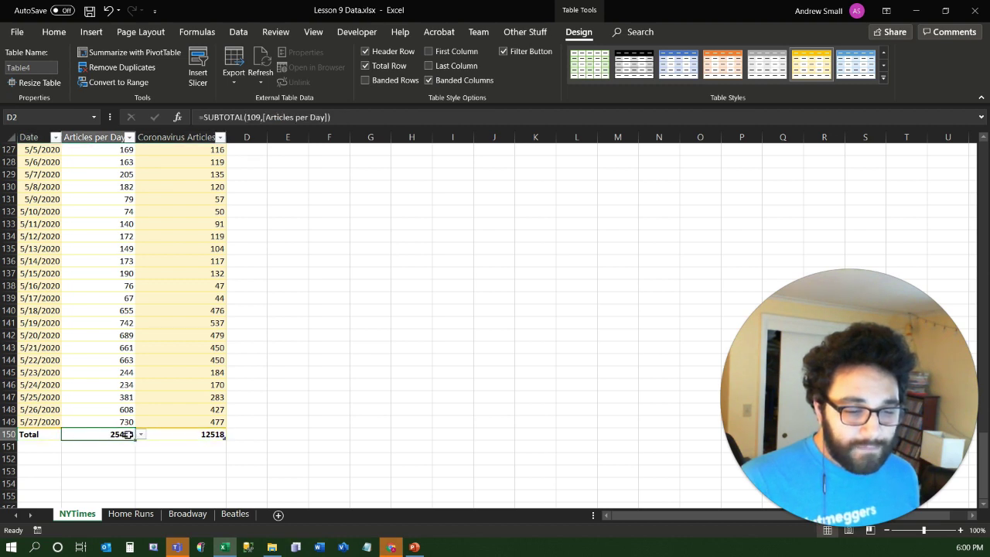
left_click(55, 435)
left_click(68, 437)
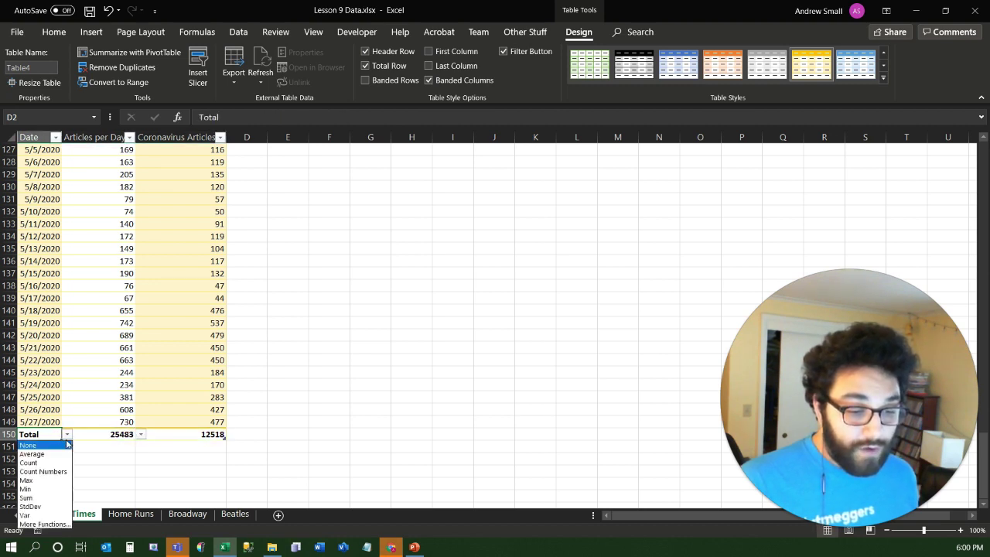
key("Escape")
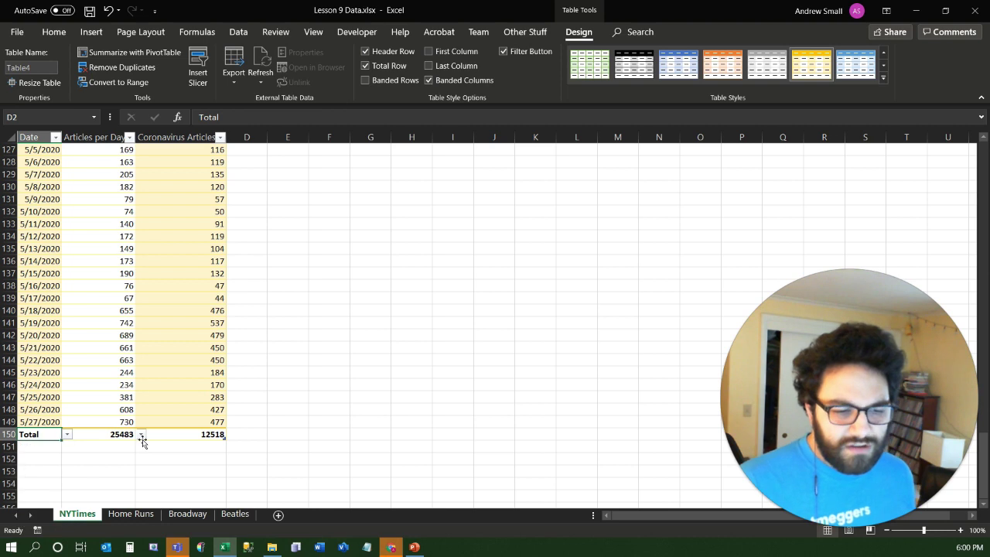
left_click(155, 436)
left_click(111, 435)
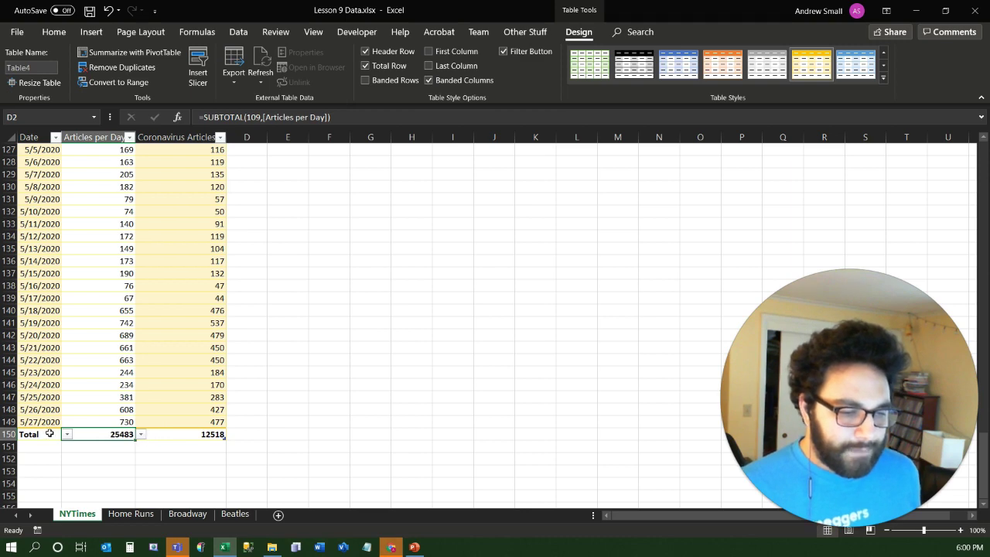
- Try the First Column and Last Column emphasis options on the table and turn both off again
scroll(194, 356, "up", 8)
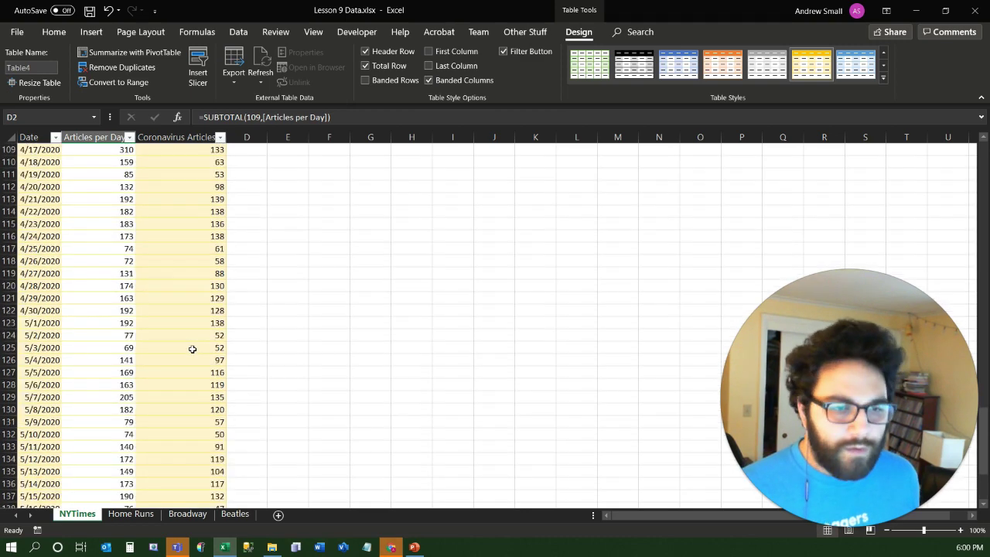
scroll(193, 348, "up", 20)
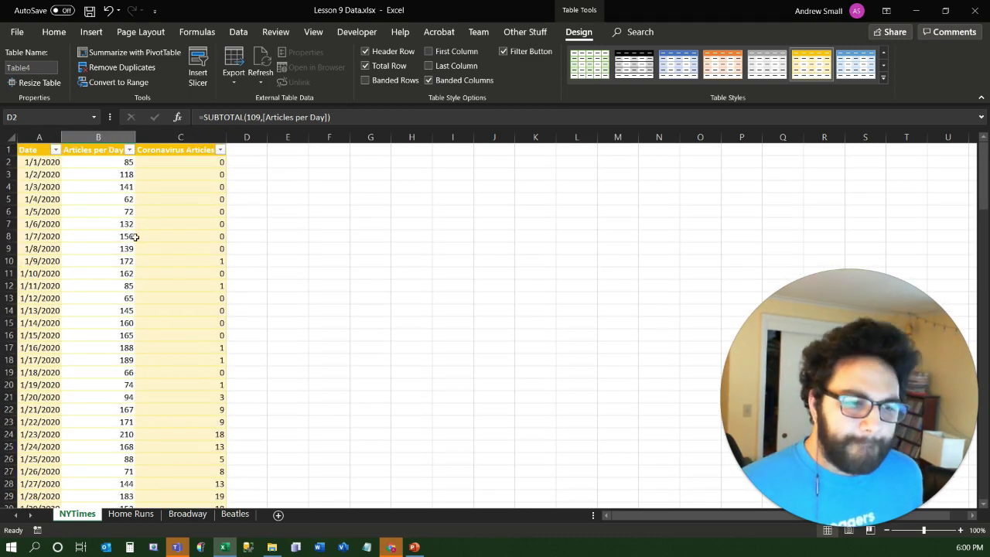
left_click(451, 54)
left_click(451, 53)
left_click(450, 66)
left_click(449, 67)
scroll(439, 100, "up", 2)
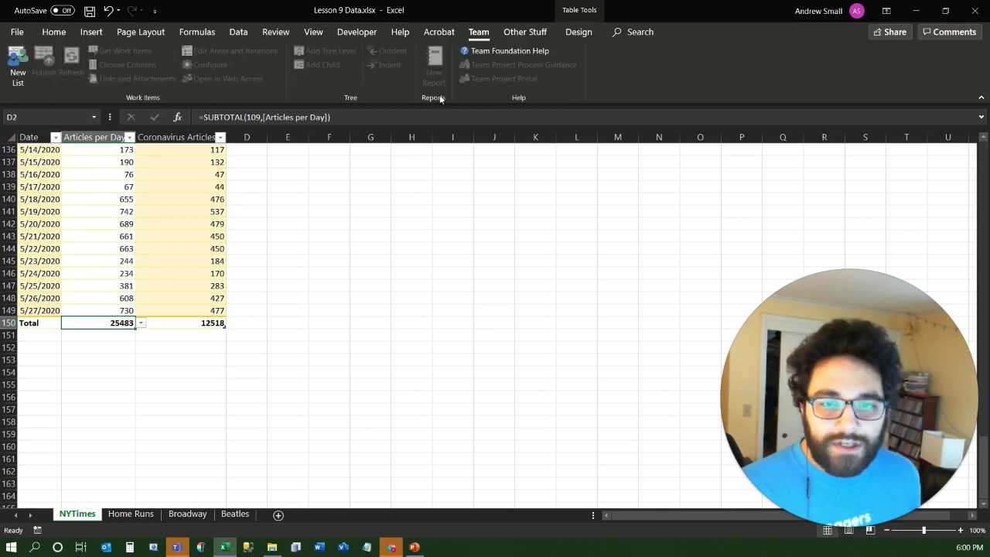
scroll(439, 99, "up", 8)
left_click(573, 35)
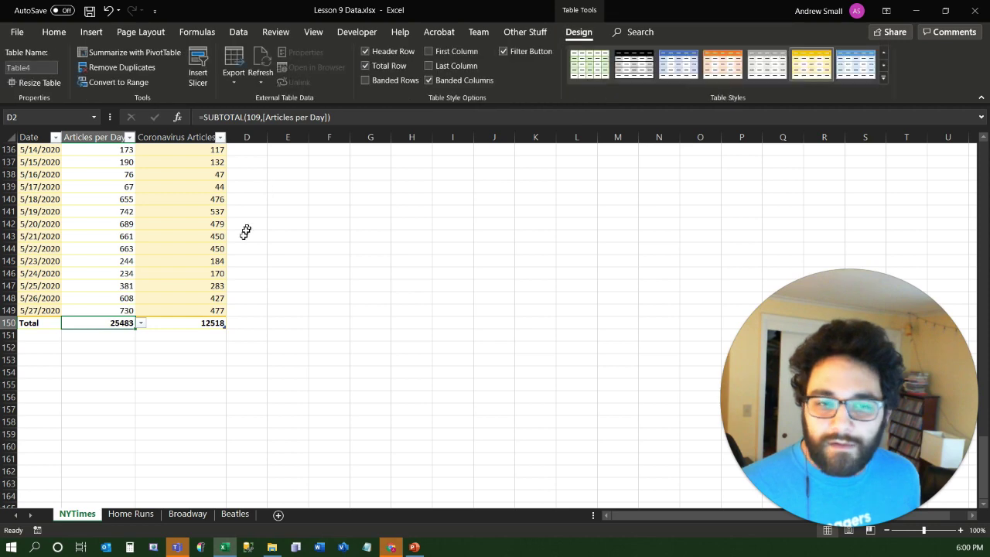
- Look through the NYTimes table from its header row to the last dates, checking how the column headings display
scroll(245, 232, "up", 20)
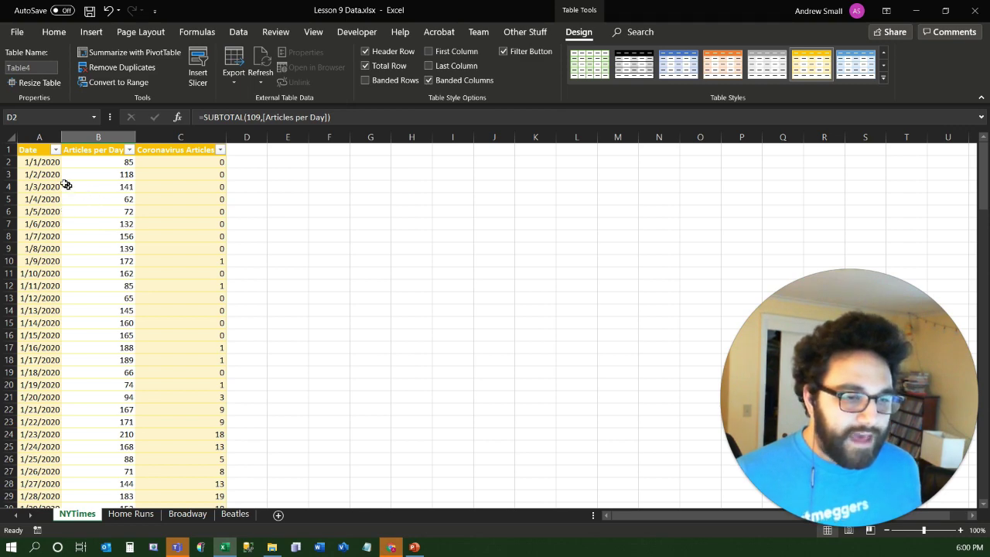
scroll(61, 190, "down", 2)
scroll(58, 194, "down", 3)
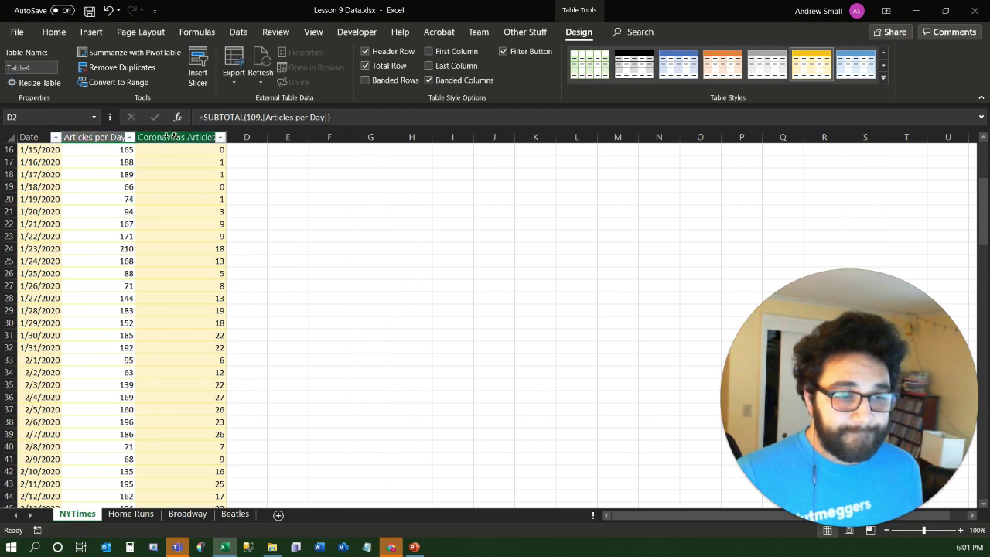
scroll(157, 199, "down", 14)
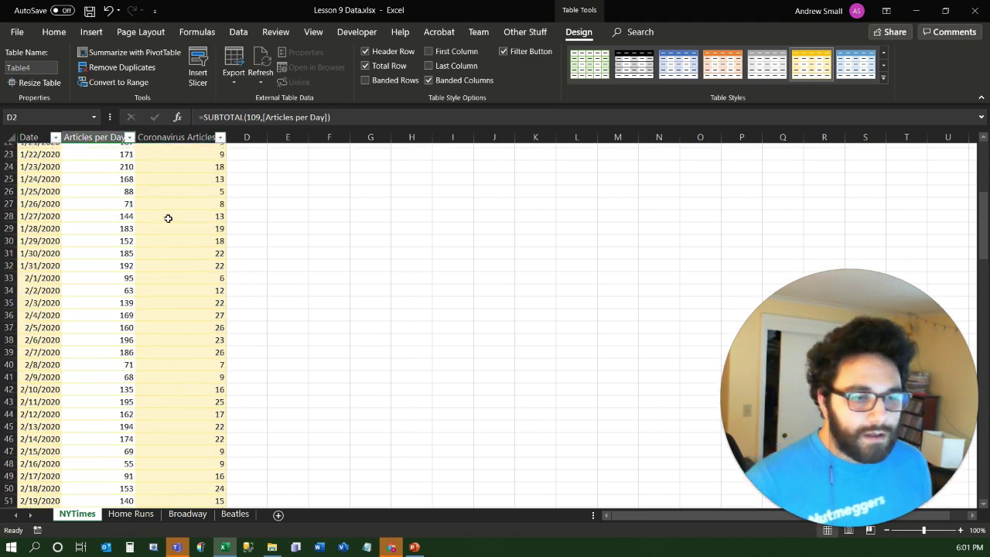
scroll(152, 248, "down", 20)
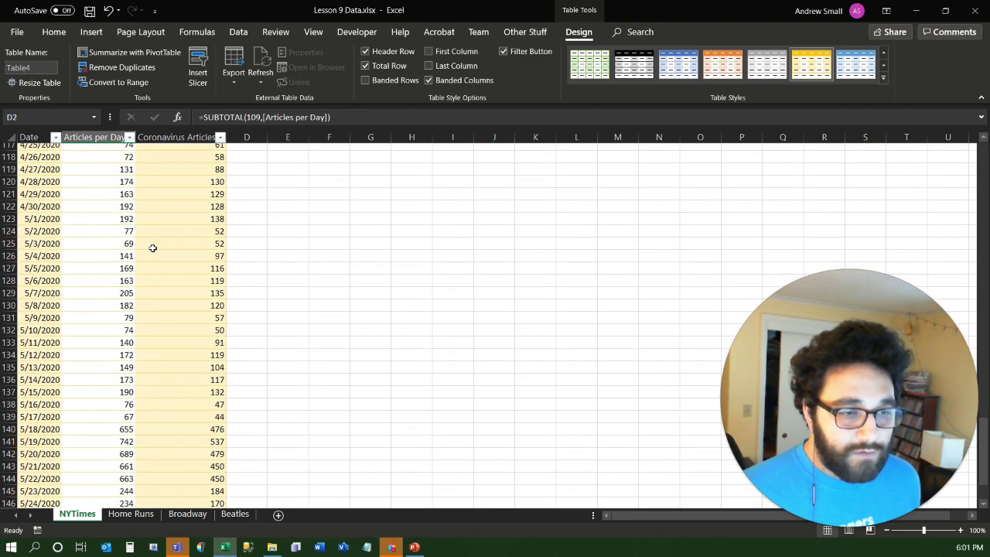
scroll(153, 248, "up", 7)
scroll(153, 248, "up", 20)
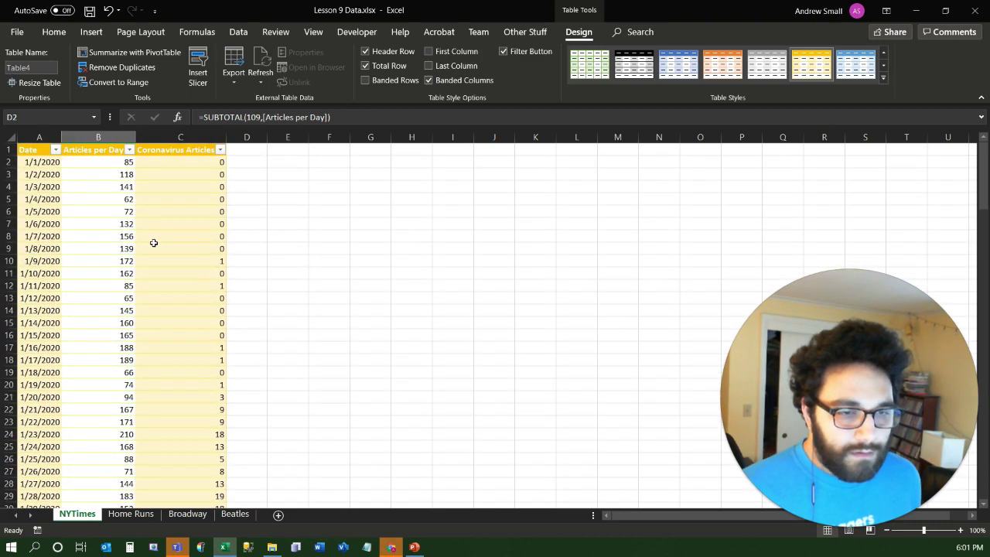
scroll(154, 242, "down", 4)
scroll(154, 243, "up", 6)
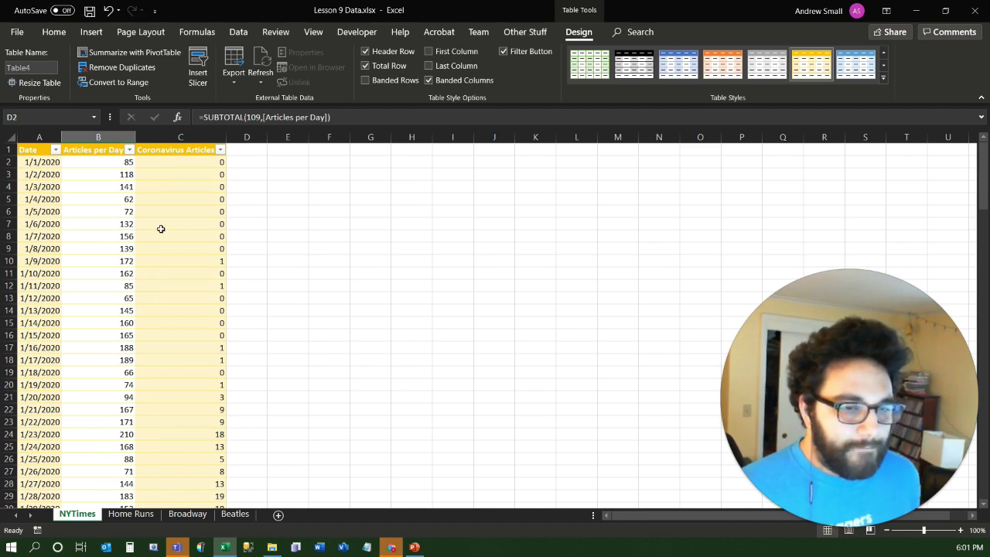
- Select all data cells of the Coronavirus Articles column and check how far the selection extends
left_click(161, 229)
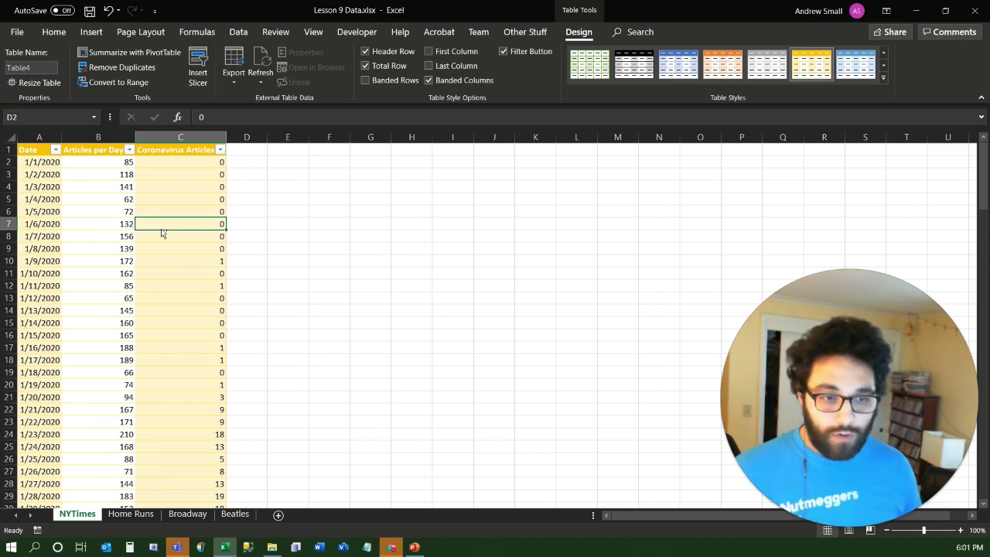
key("ctrl+space")
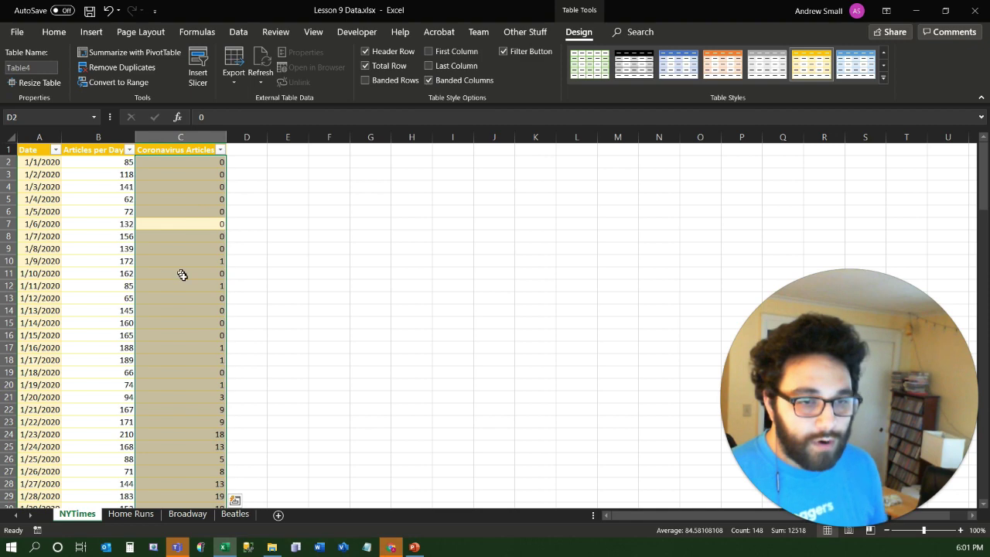
scroll(186, 301, "down", 20)
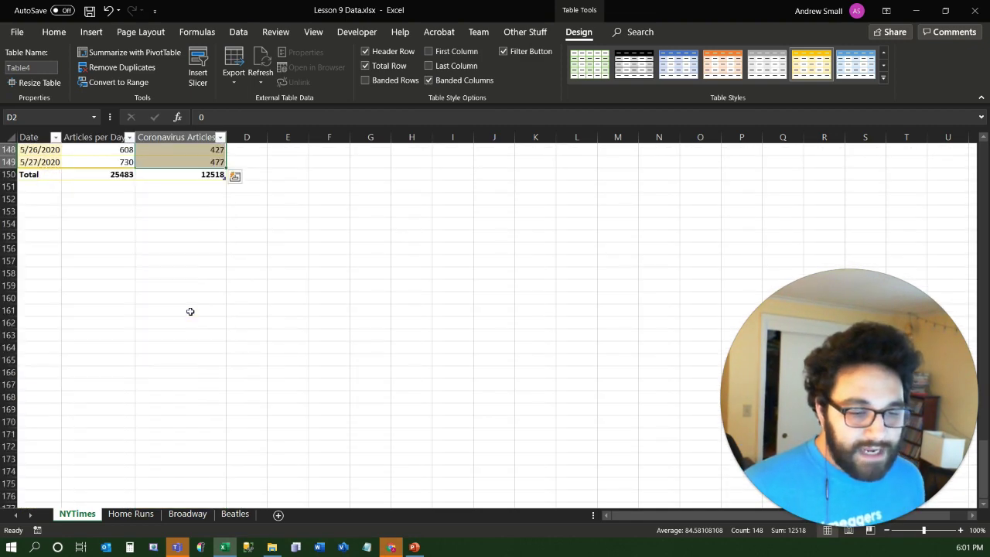
scroll(190, 314, "up", 20)
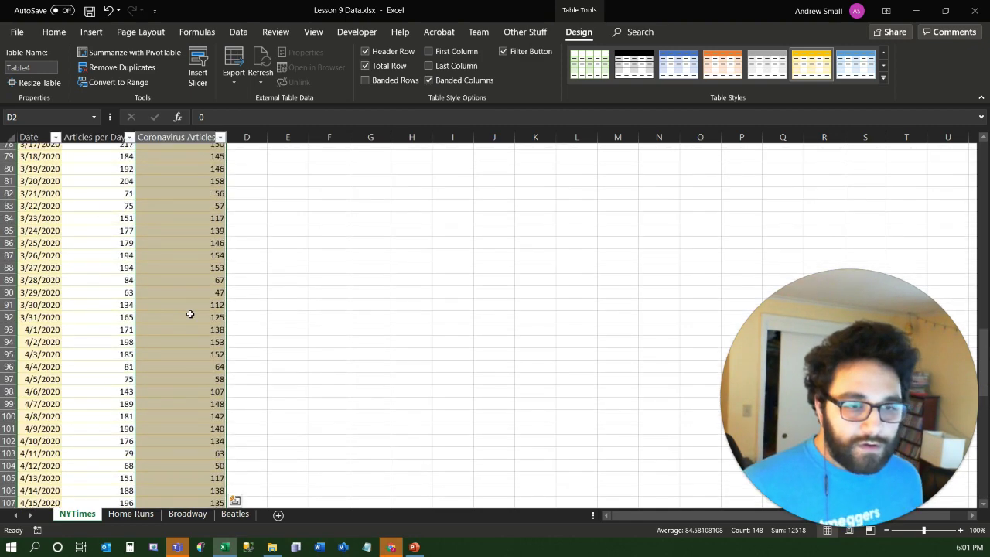
scroll(203, 309, "up", 9)
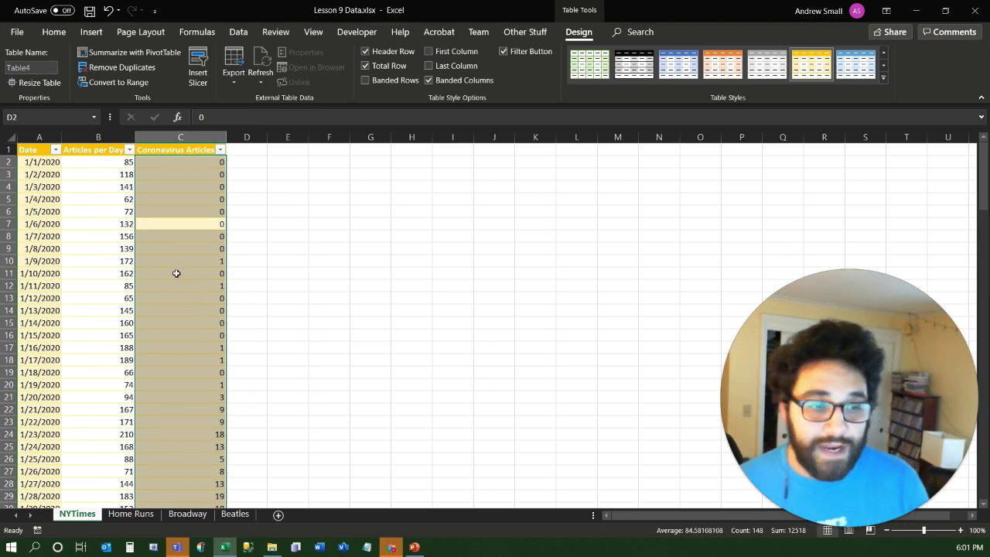
- Turn banded rows on and banded columns off for the NYTimes table
left_click(377, 80)
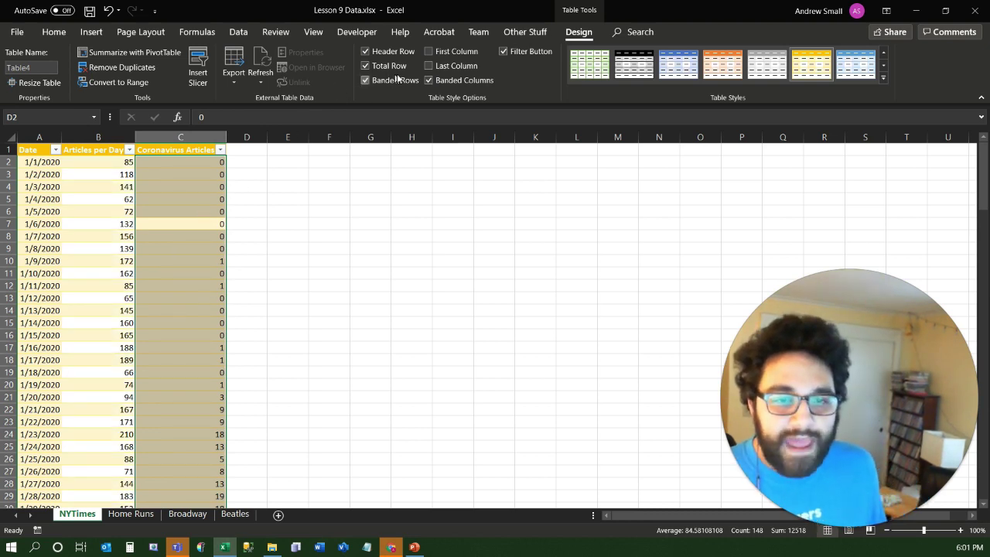
left_click(446, 79)
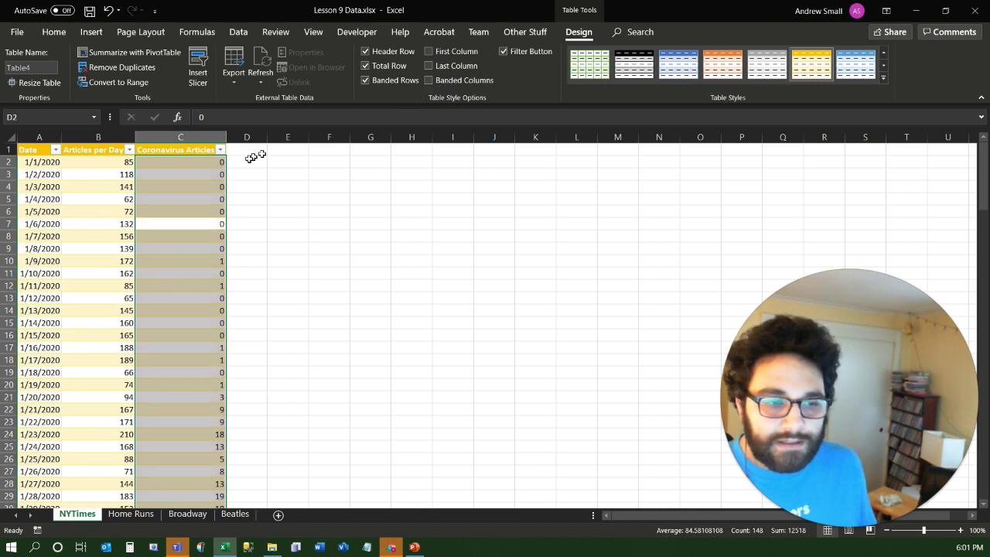
left_click(144, 186)
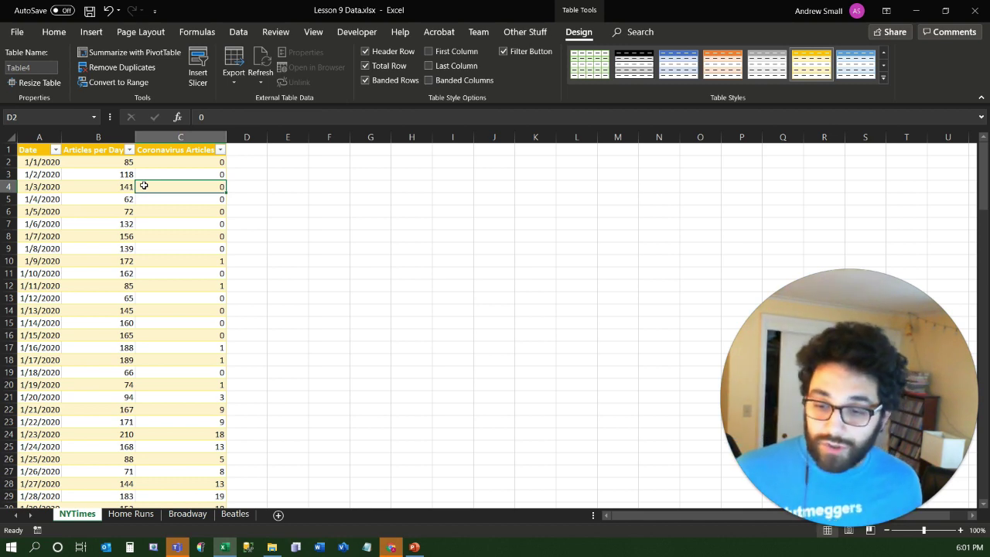
- Undo the table changes back to the plain, unformatted NYTimes data range
key("ctrl+z")
key("ctrl+z")
key("ctrl+z")
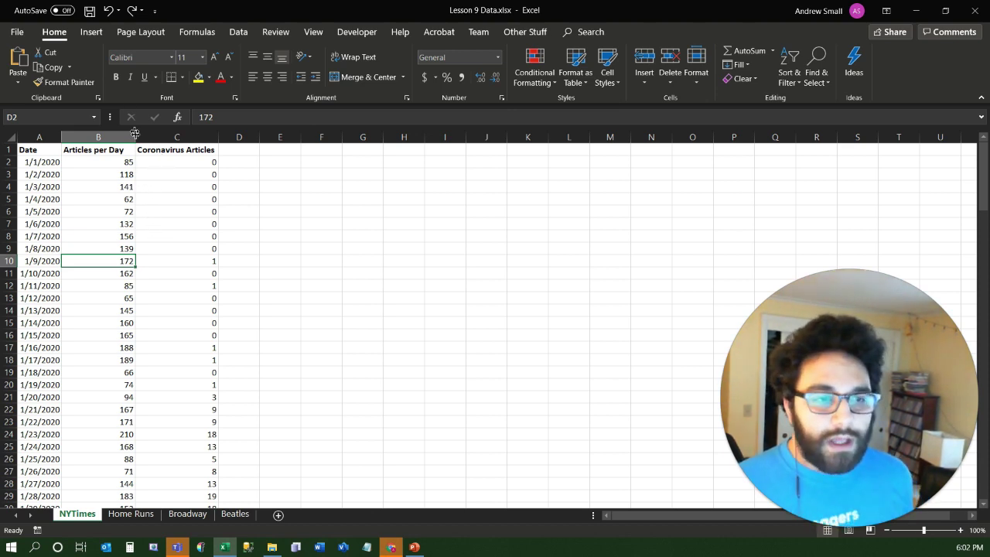
- Insert a table over the NYTimes data in A1:C149, using the first row as headers
left_click(94, 36)
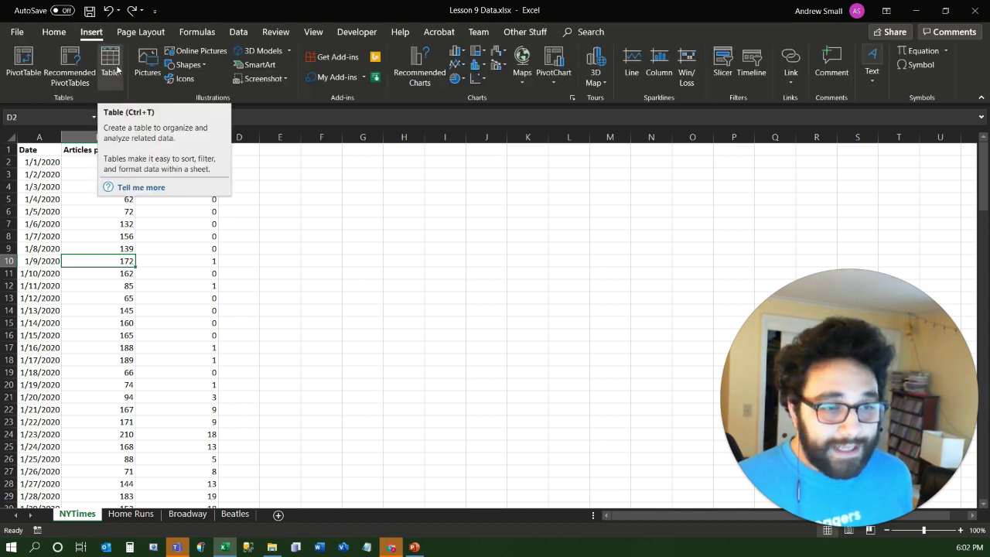
left_click(110, 62)
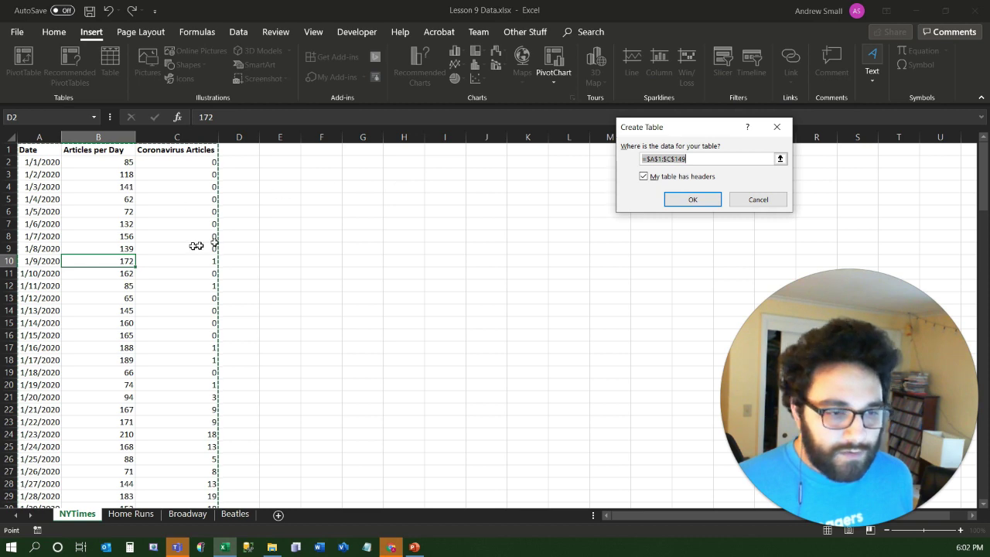
left_click(696, 196)
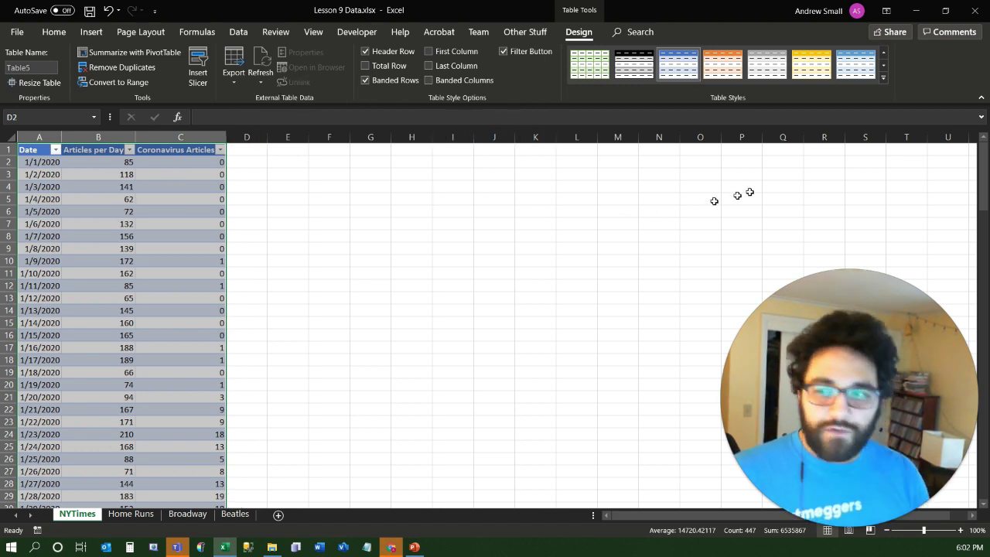
- Try the gold style from the Dark group on the NYTimes table, and undo back to the plain data range
left_click(884, 78)
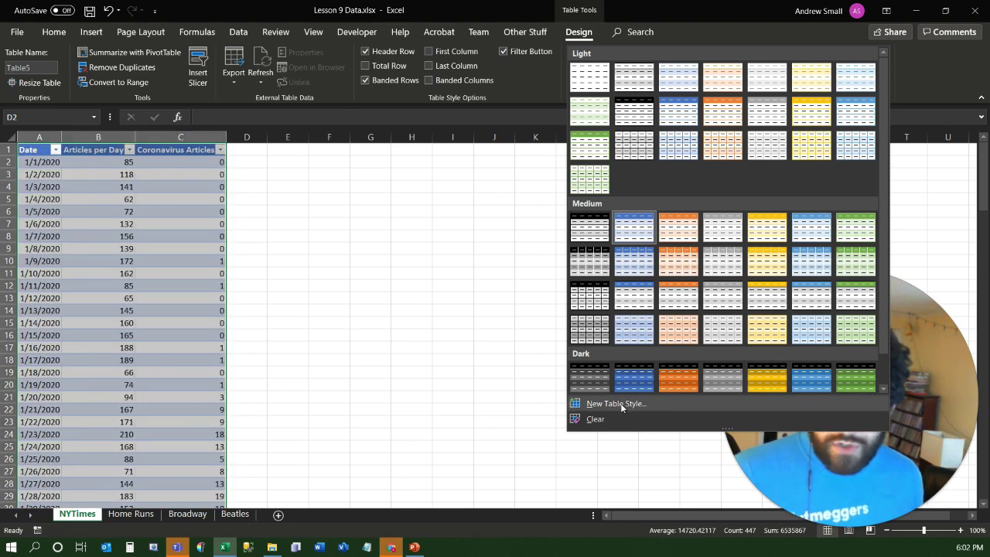
left_click(764, 382)
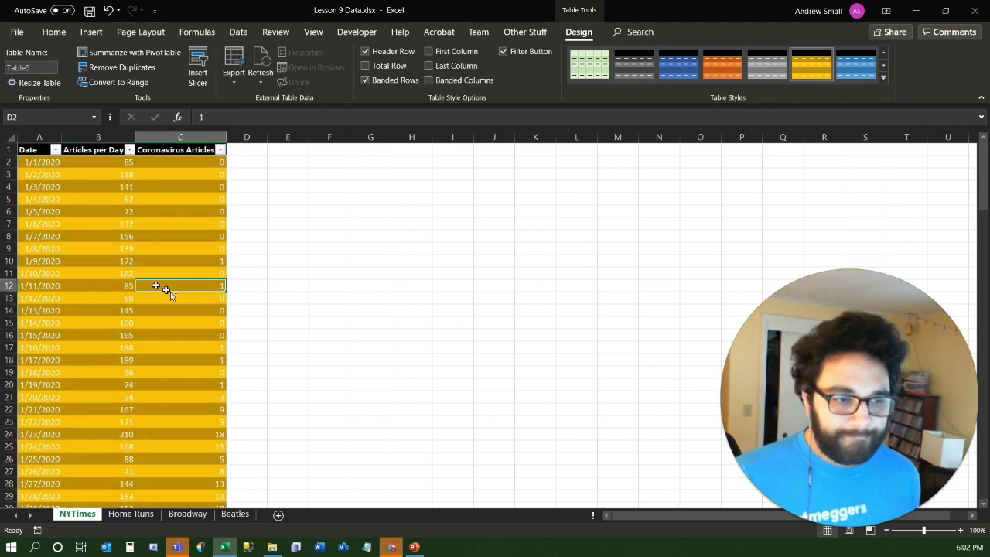
key("ctrl+z")
key("ctrl+z")
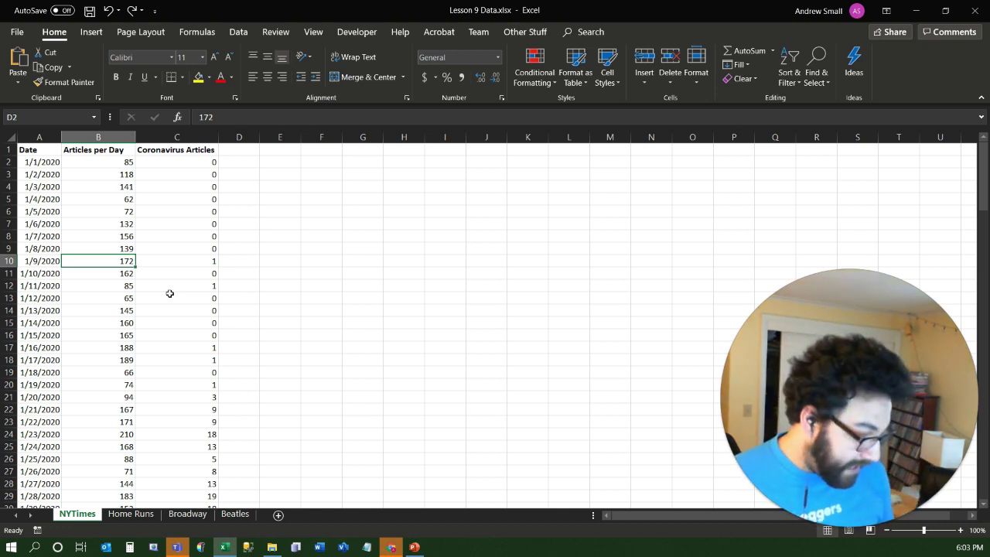
- Create a table with headers from A1:C149 and apply the orange style from the Dark group
key("ctrl+t")
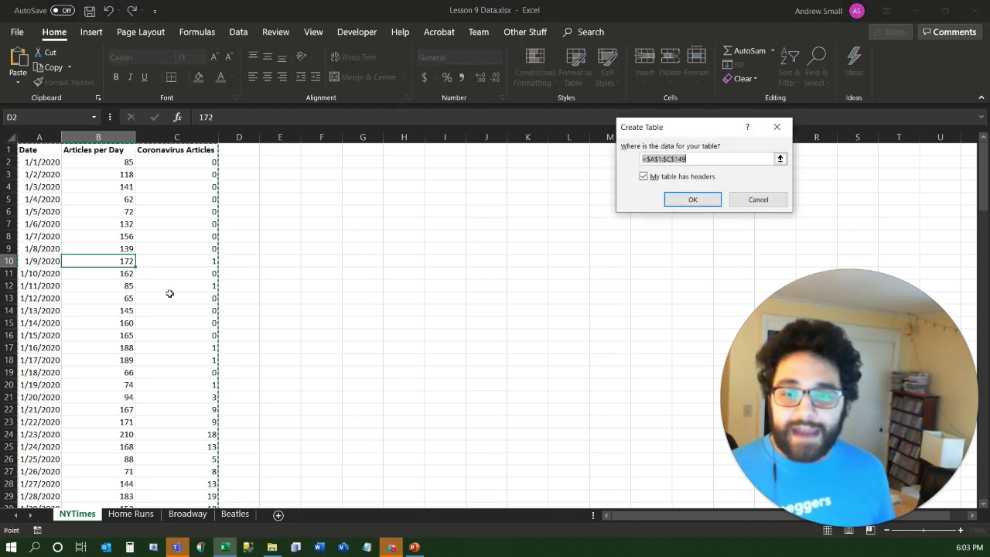
left_click(674, 200)
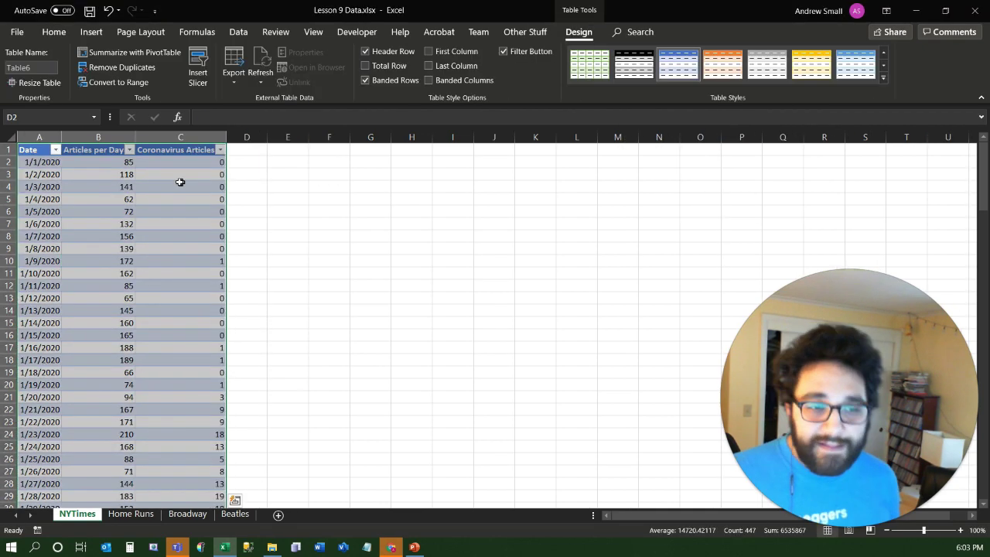
left_click(883, 77)
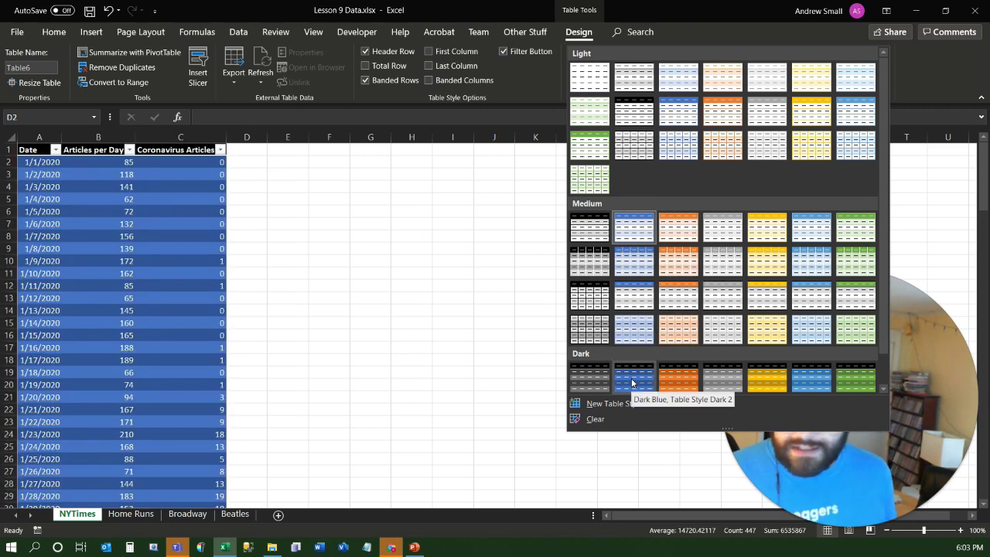
left_click(691, 380)
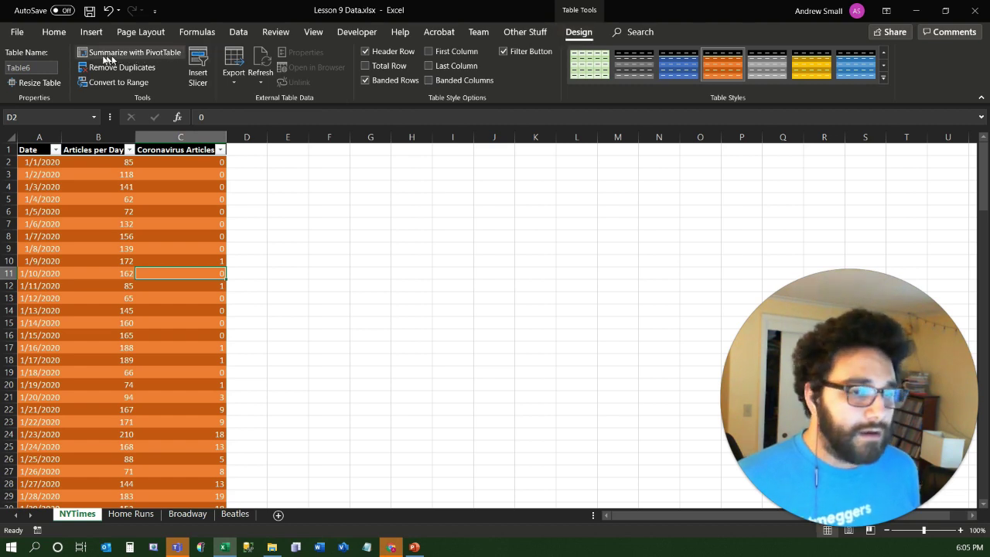
- Rename the NYTimes table as COVID_Data
left_click(34, 68)
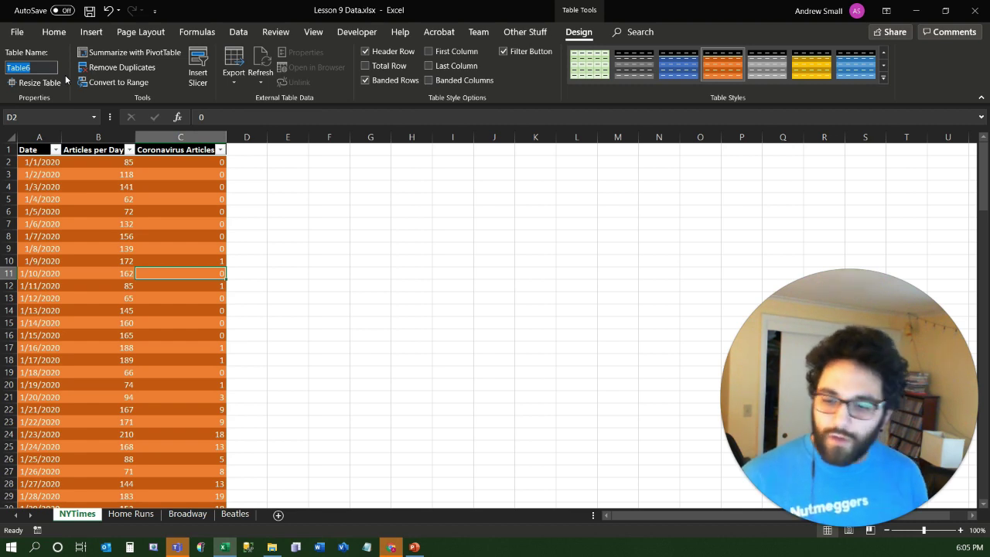
type("COVID")
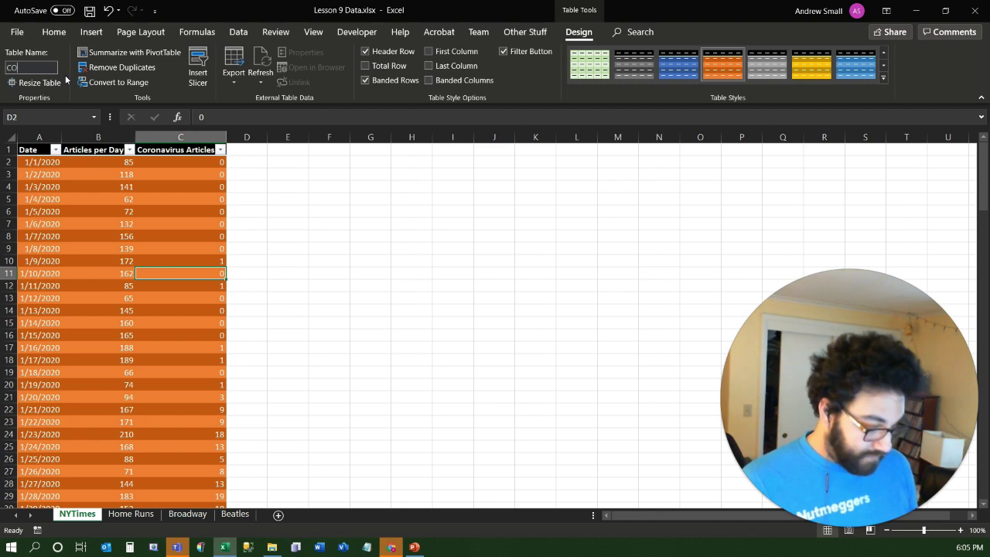
type("_Data")
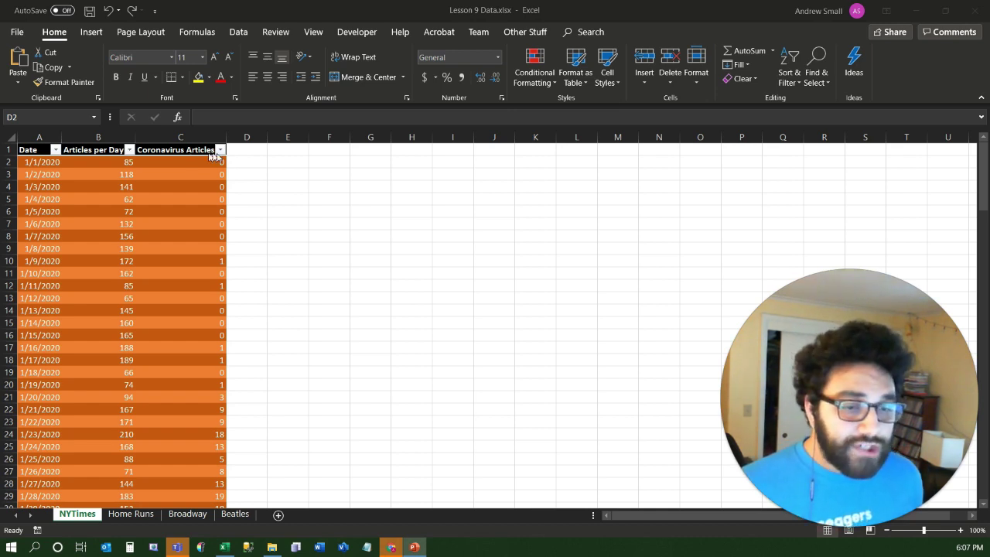
- Add a table column headed "Non-Coronavirus Articles" in D1 and fit the column width to its header
left_click(242, 157)
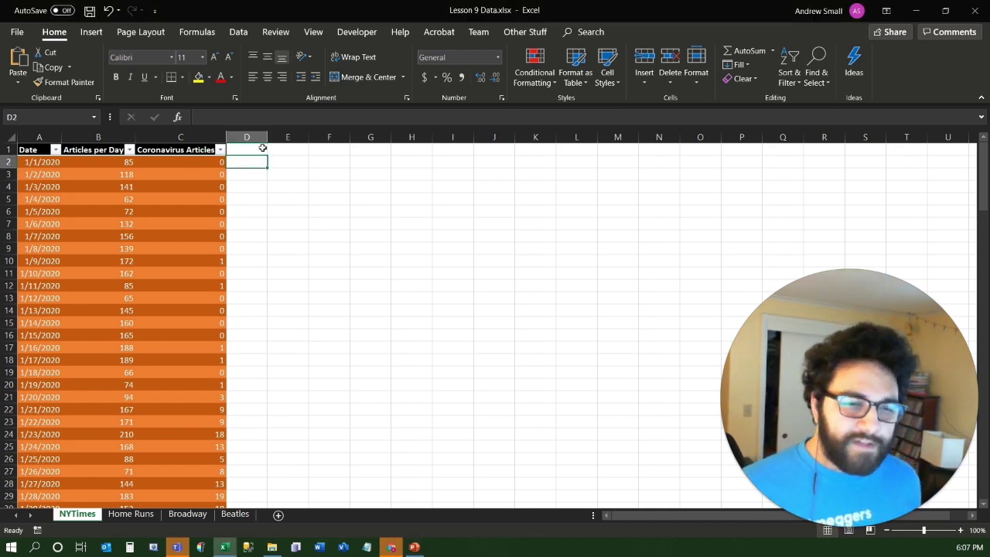
left_click(263, 148)
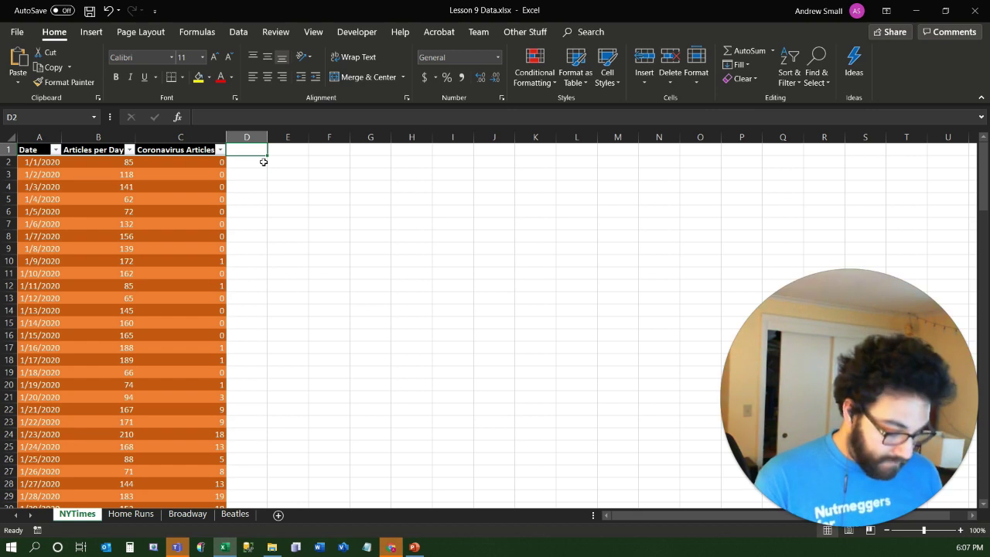
type("Non-")
type("C")
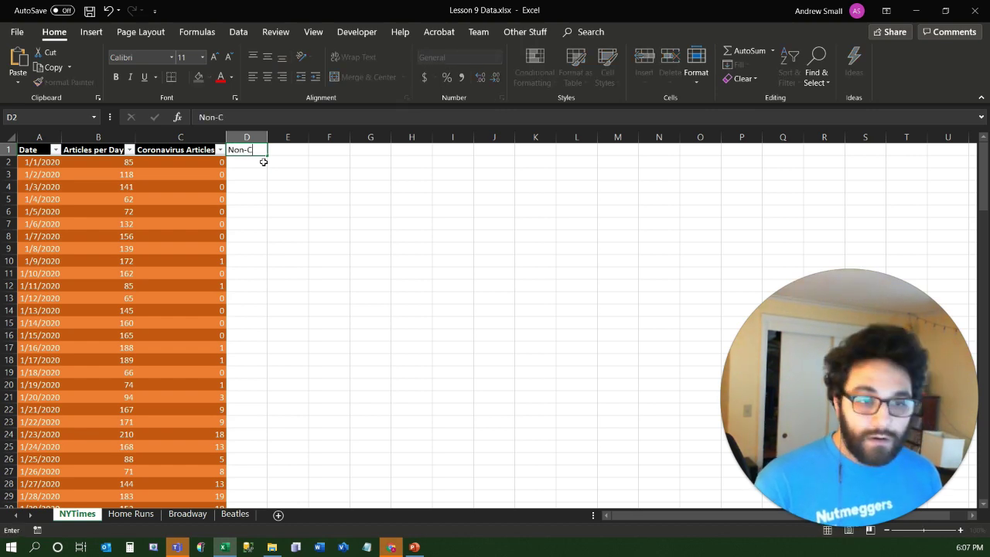
type("oron")
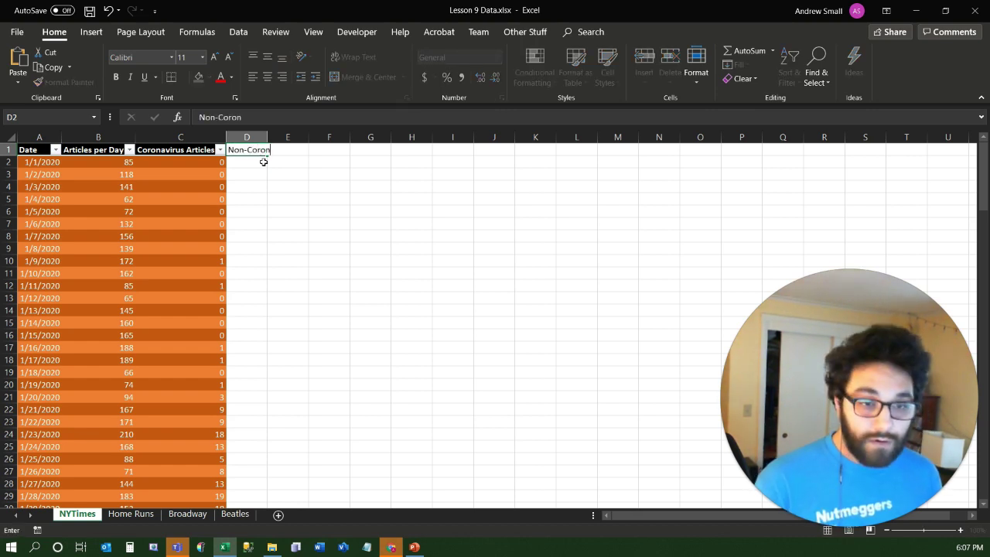
type("aviru")
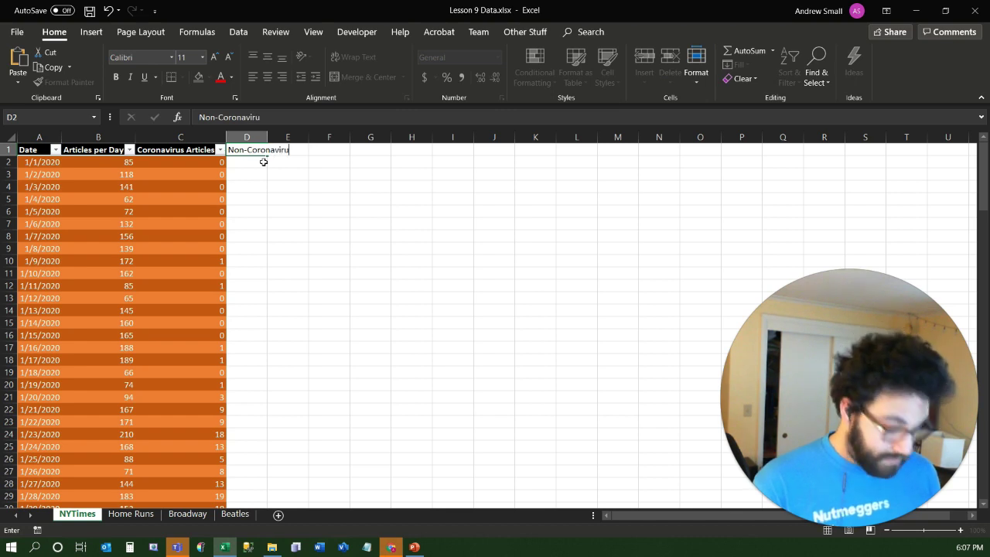
type("s Articles")
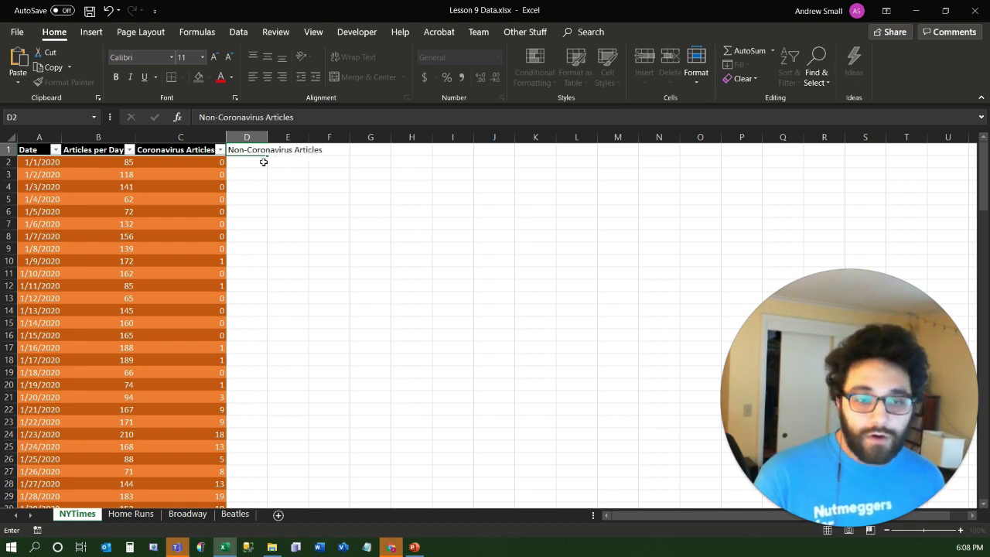
key("Return")
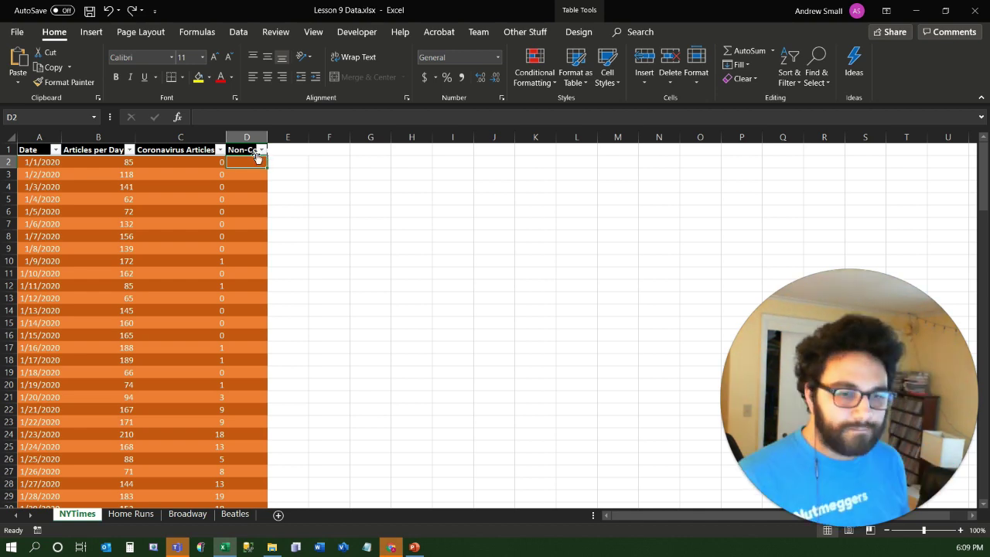
double_click(268, 137)
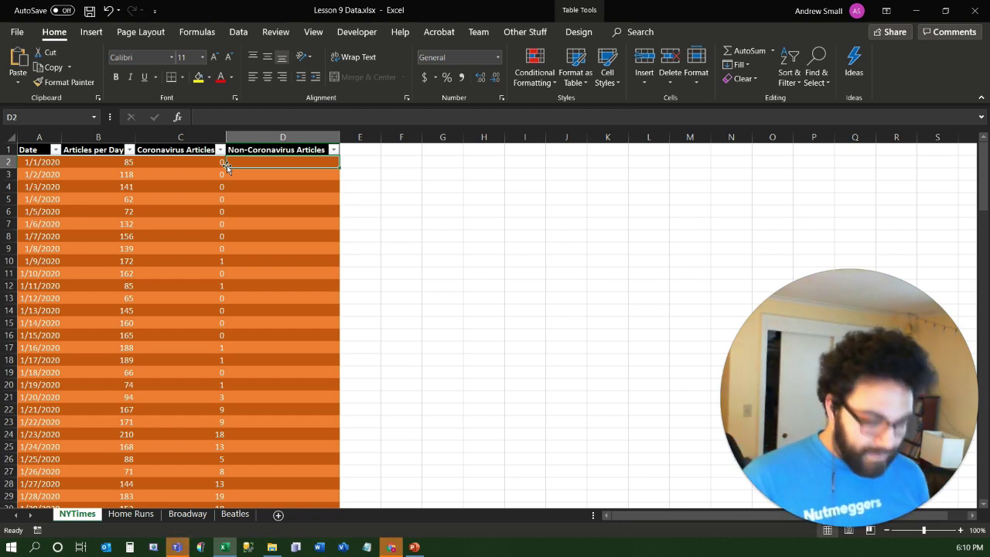
- Fill the Non-Coronavirus Articles column with the formula =[@[Articles per Day]]-[@[Coronavirus Articles]] and check it down the table
type("=")
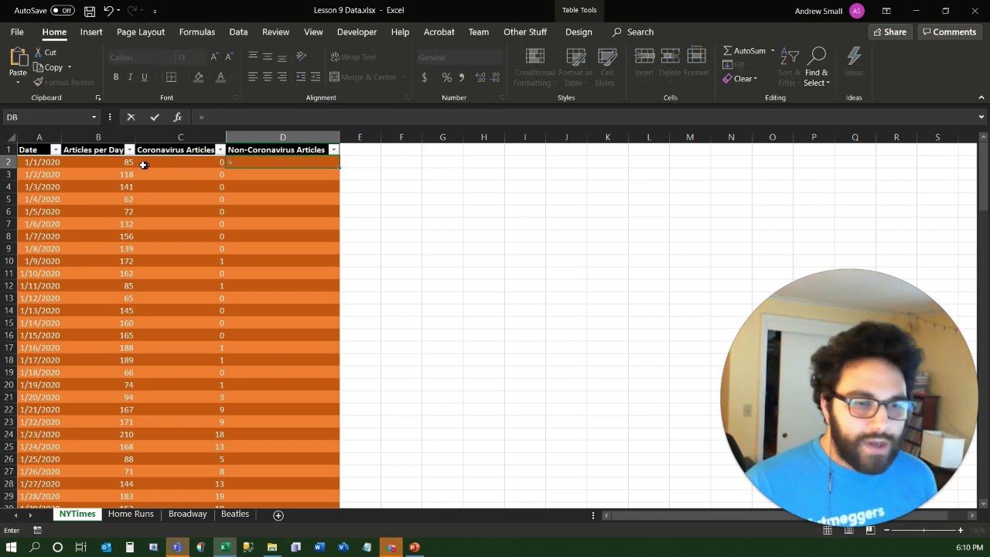
left_click(113, 162)
type("-")
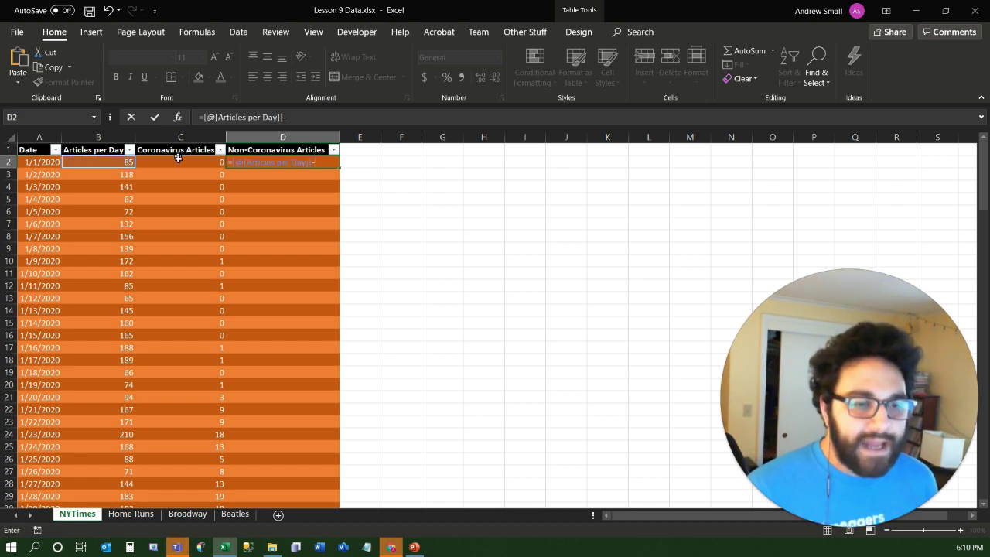
left_click(193, 161)
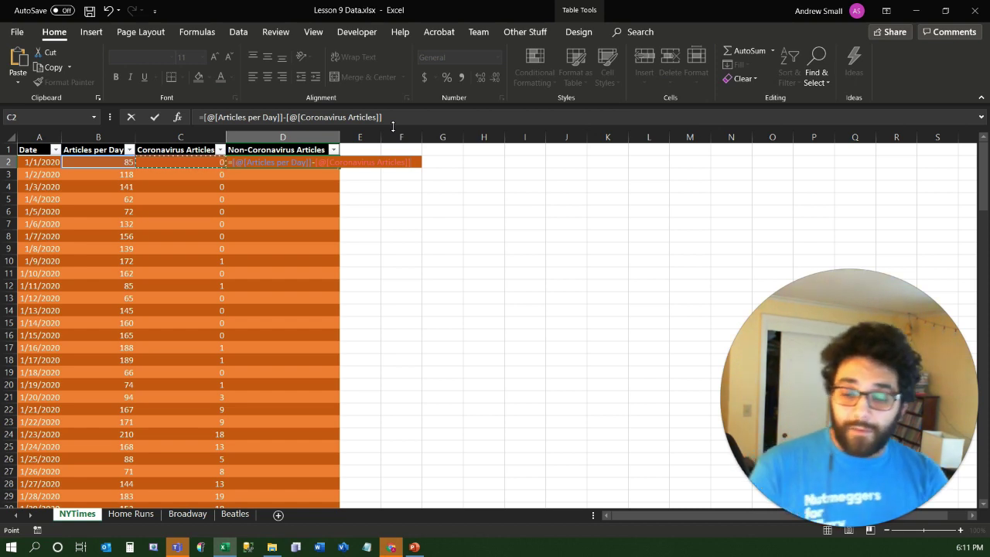
key("Return")
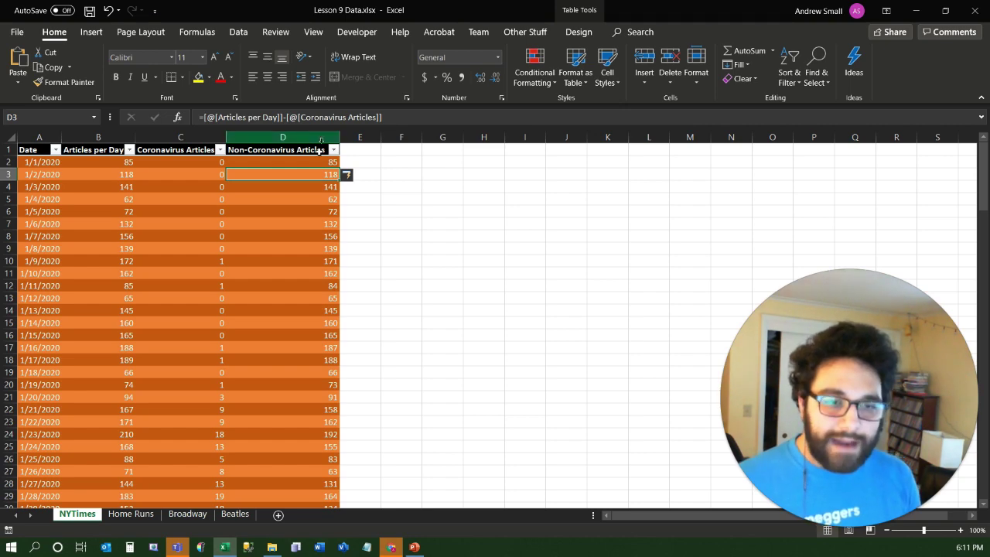
scroll(311, 201, "down", 8)
scroll(307, 223, "down", 20)
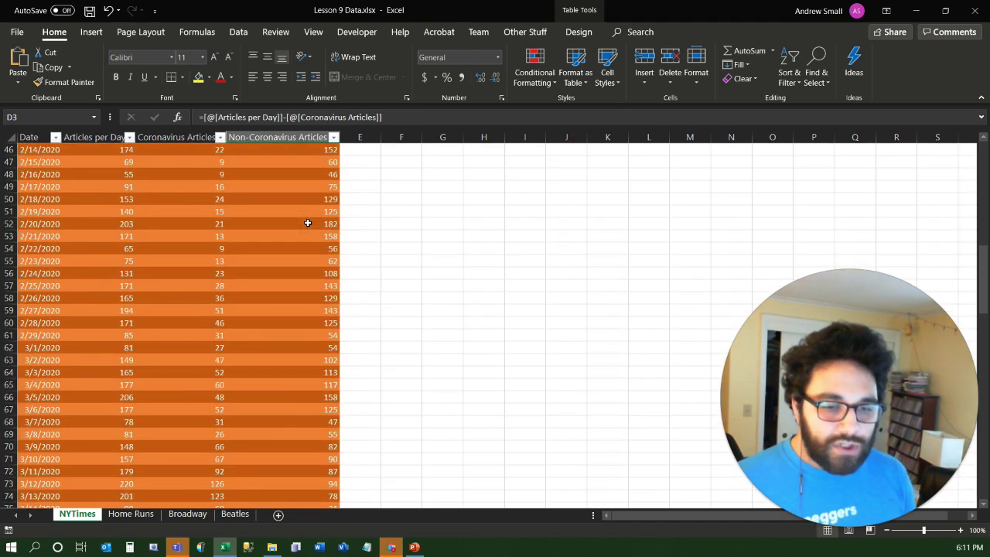
scroll(307, 223, "down", 14)
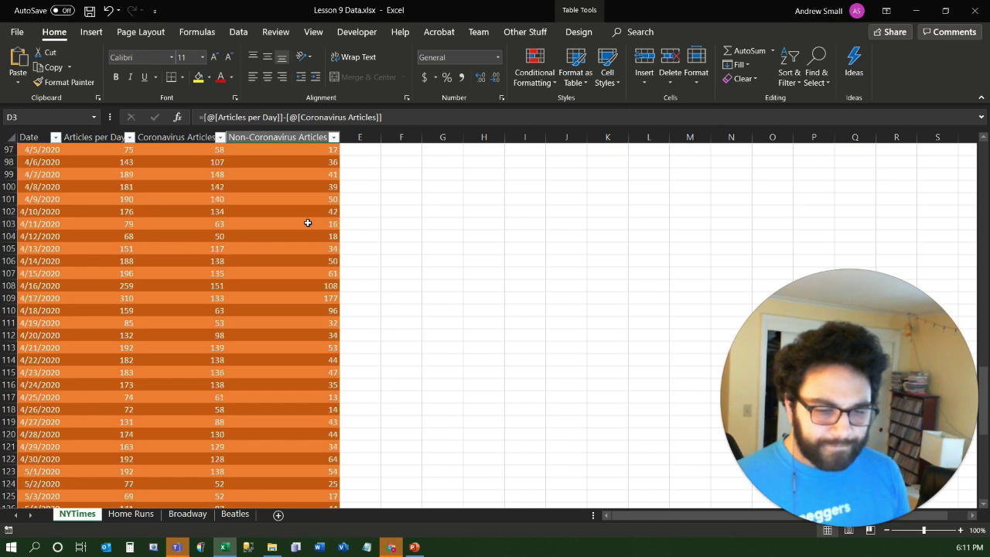
scroll(299, 260, "up", 20)
scroll(286, 262, "up", 16)
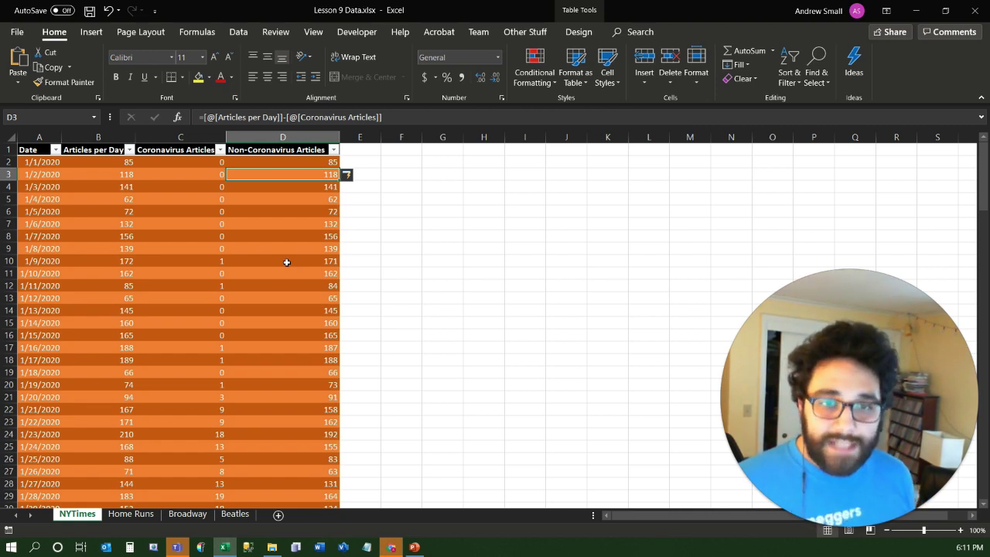
- Add a table row in row 150 dated 5/28/2020 with 1000 articles per day and 600 coronavirus articles, and check its calculated cell
scroll(212, 323, "down", 20)
scroll(211, 323, "down", 20)
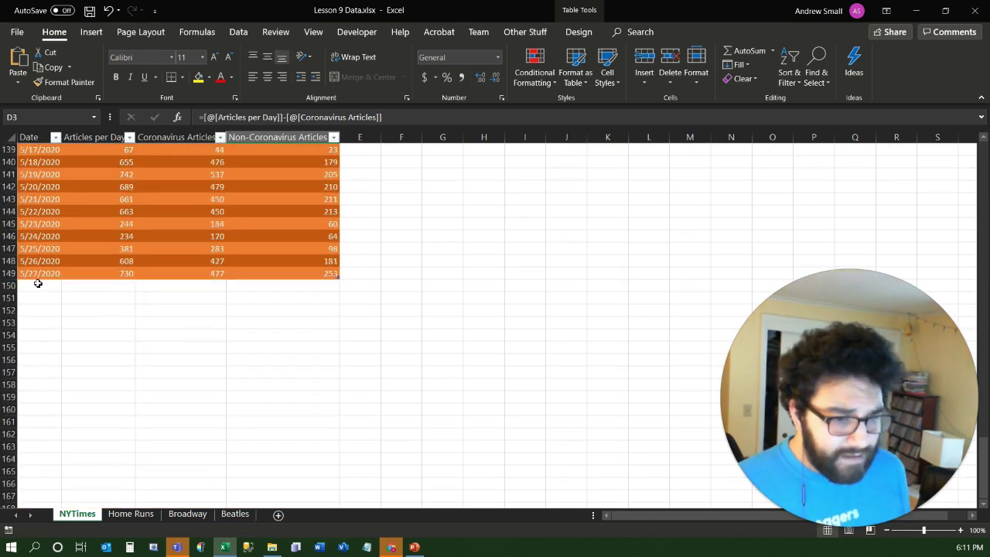
left_click(38, 284)
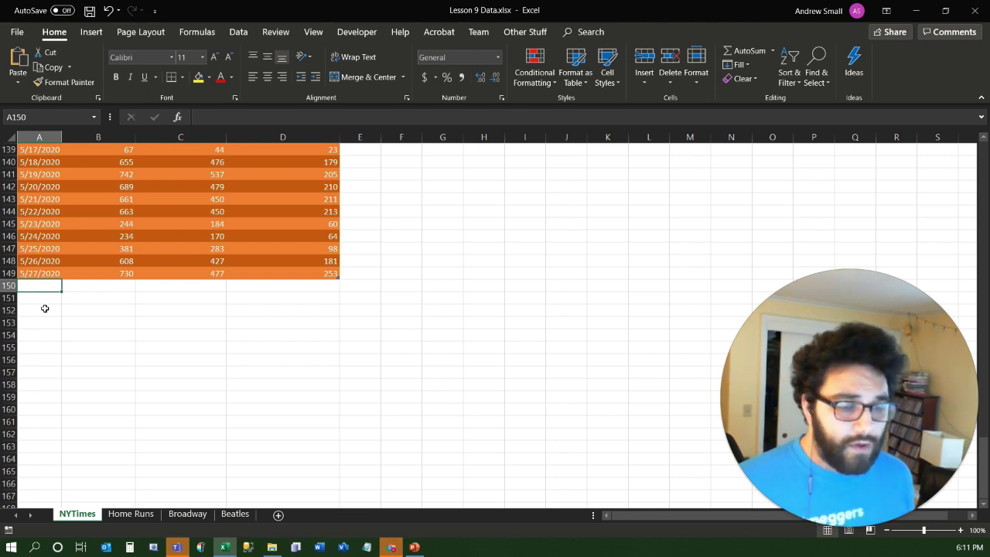
type("5/28/2020")
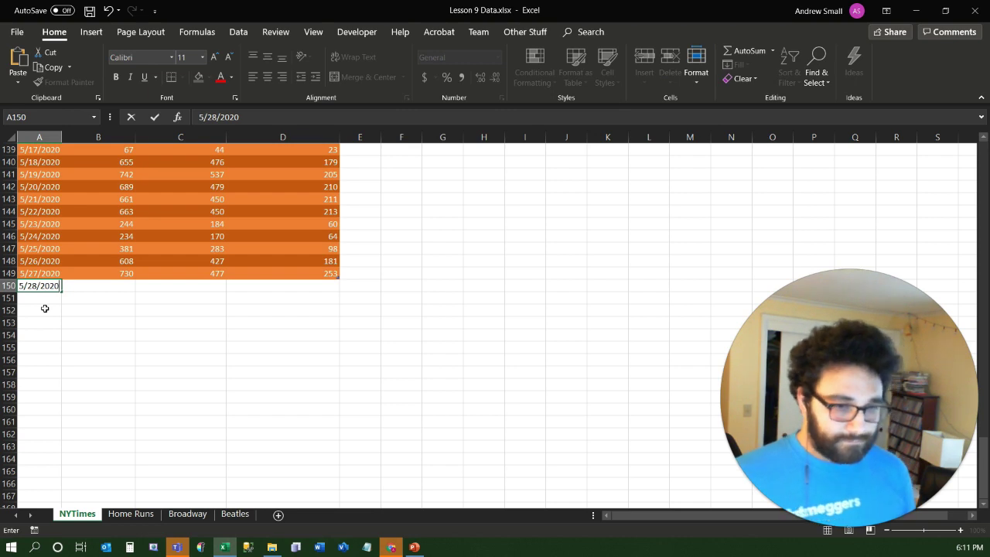
key("Tab")
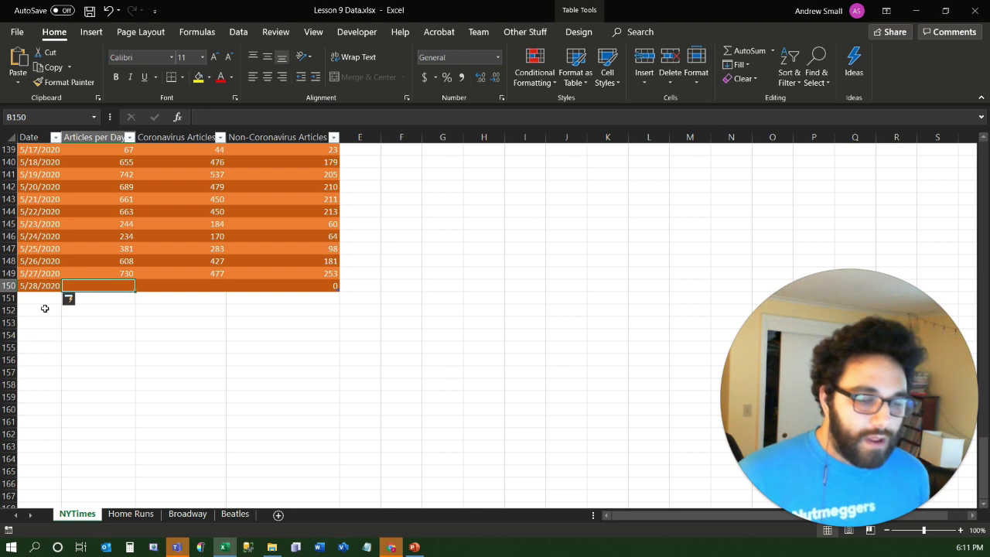
type("1")
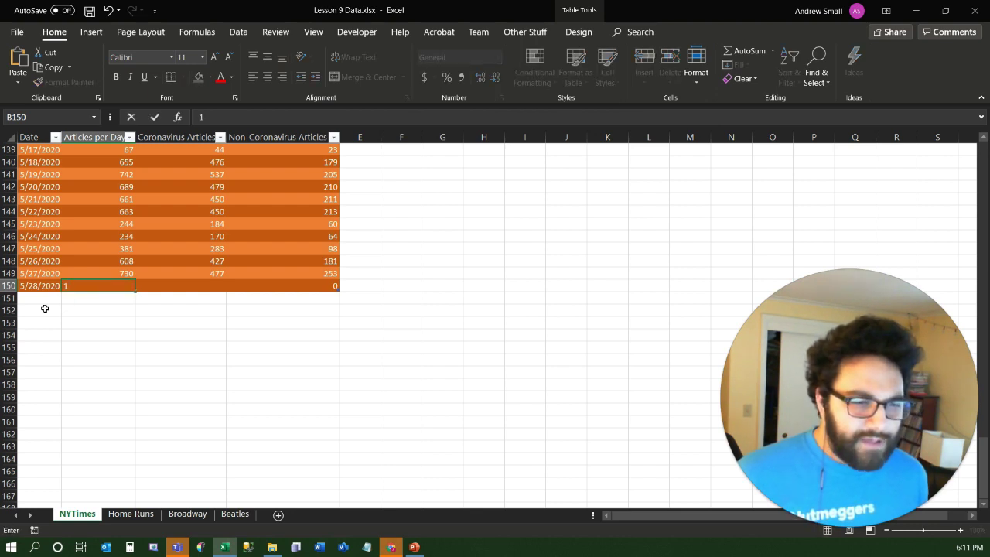
type("000")
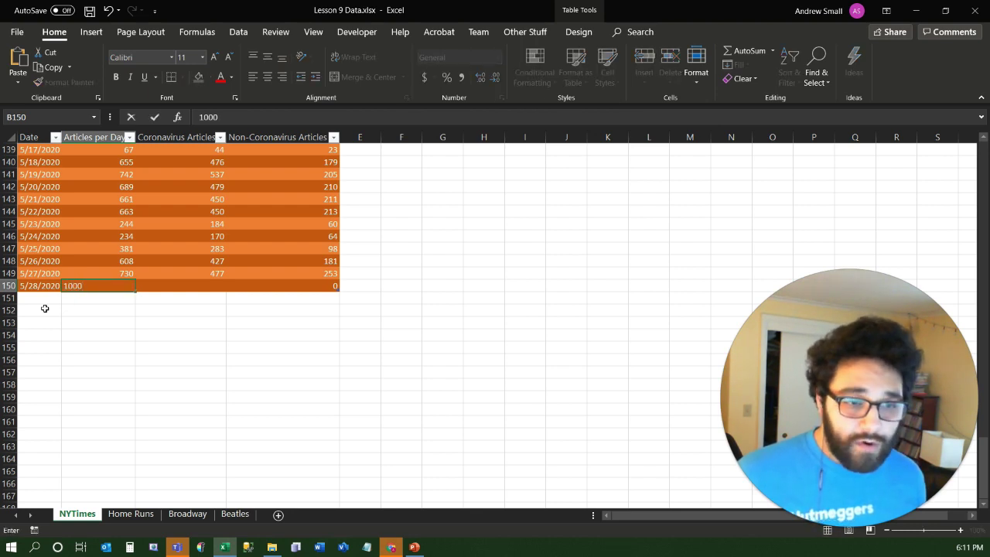
key("Tab")
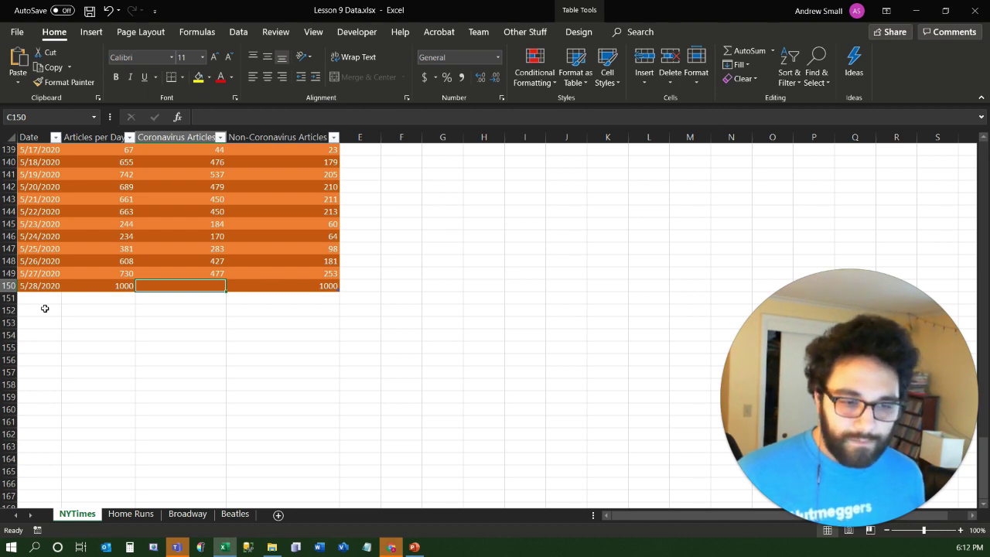
type("600")
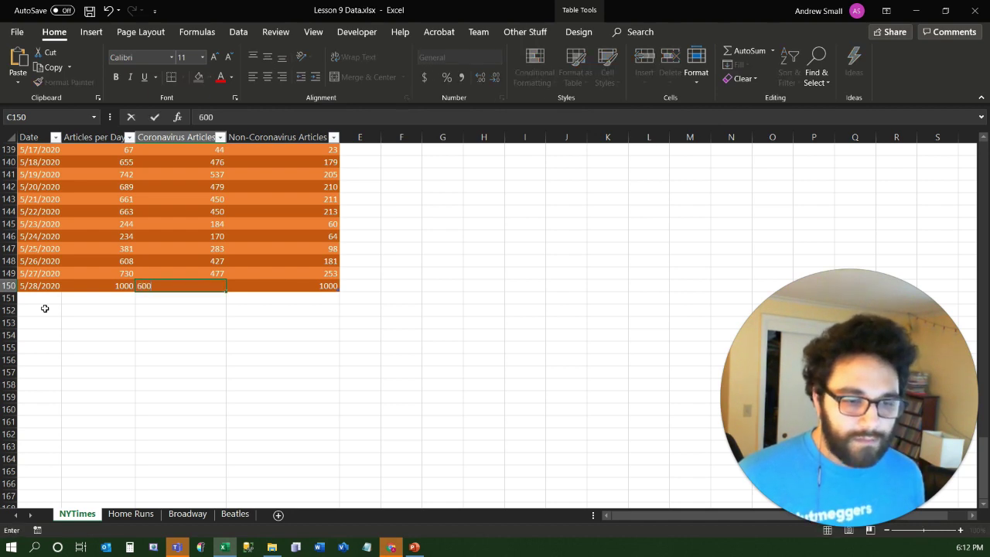
key("Return")
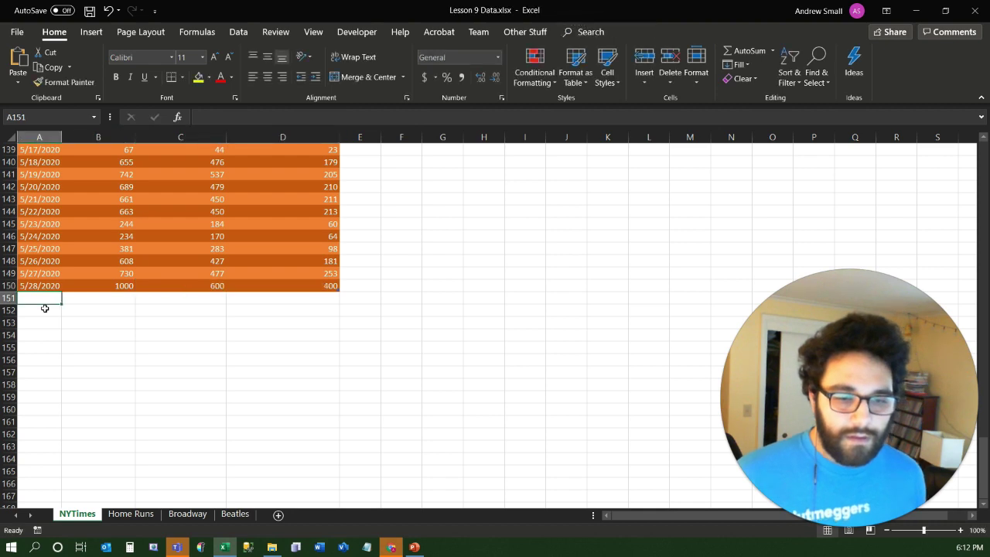
left_click(313, 286)
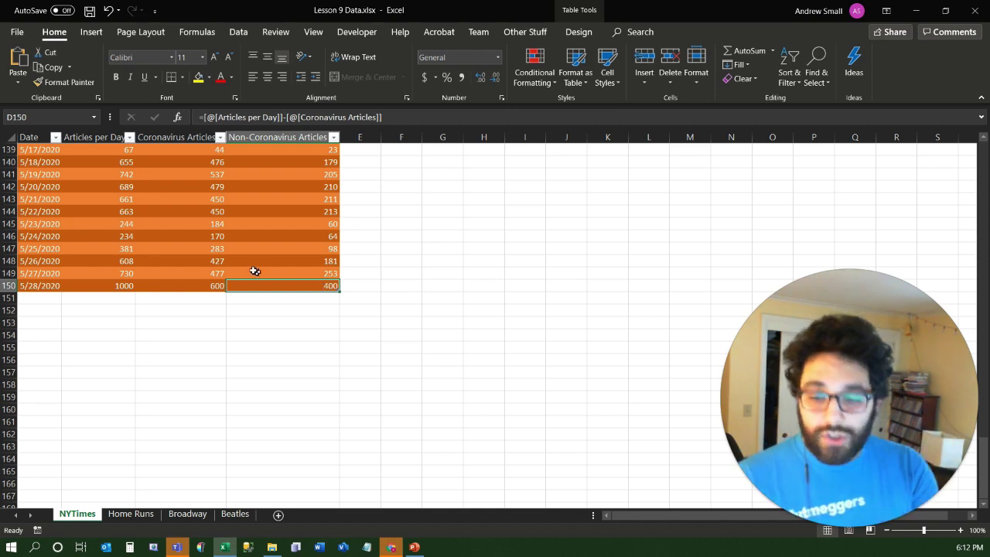
- Delete the 5/28/2020 row from the sheet
left_click(8, 286)
right_click(8, 286)
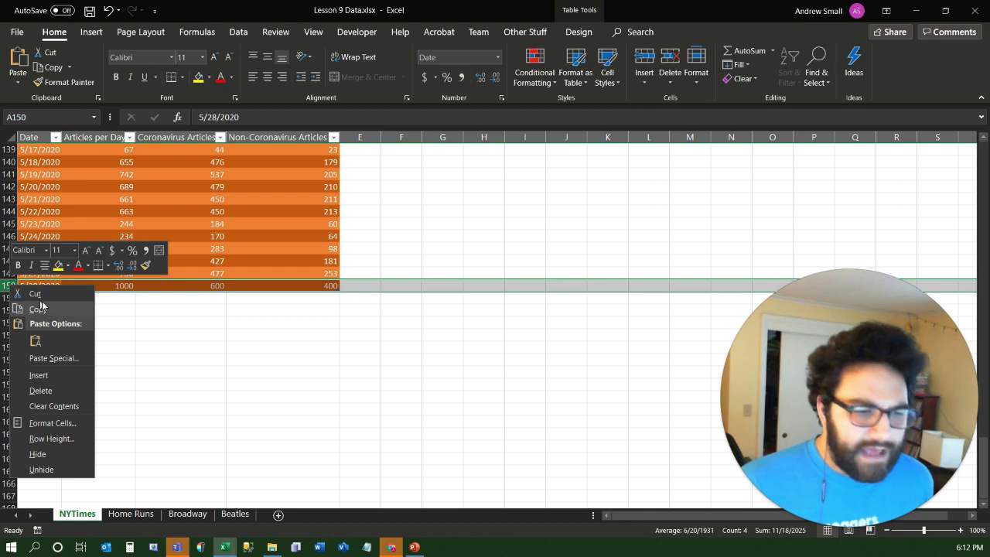
left_click(40, 391)
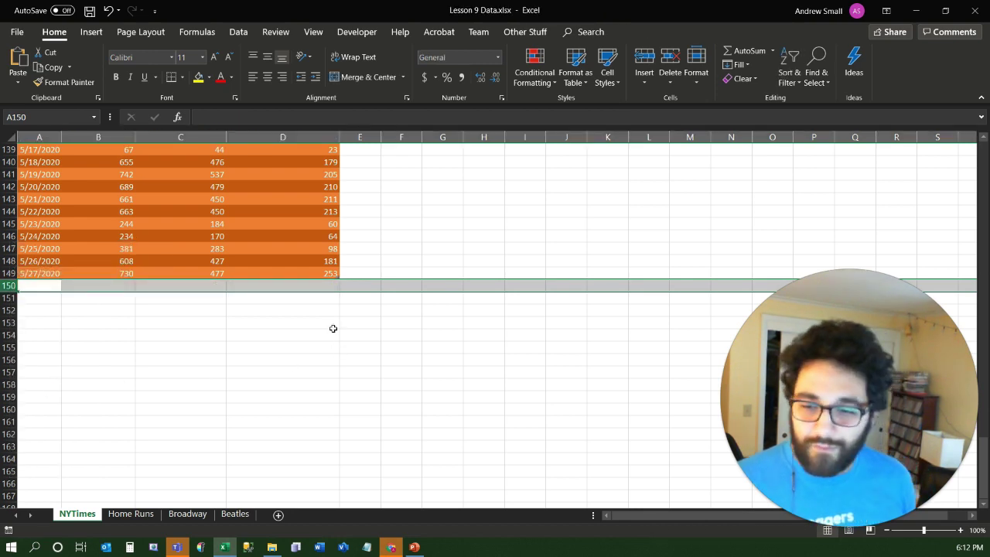
- Add a table column headed "Percent COVID articles" in E1, beside Non-Coronavirus Articles
scroll(363, 336, "up", 14)
scroll(363, 336, "up", 20)
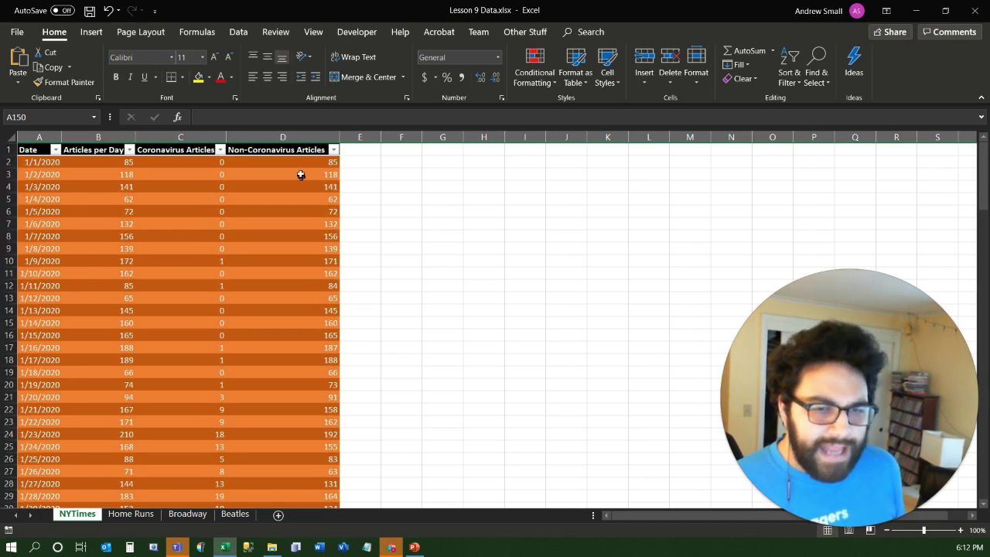
left_click(297, 162)
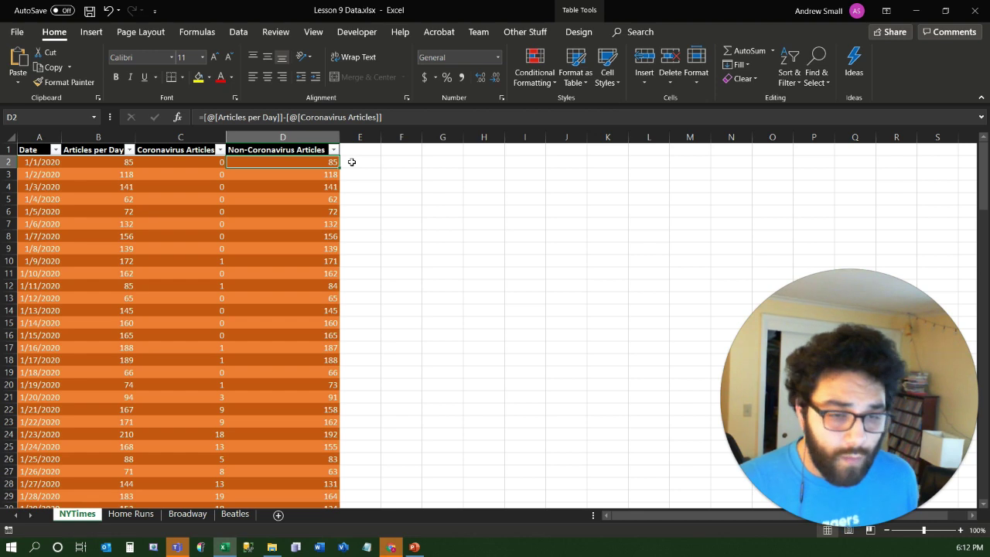
left_click(351, 150)
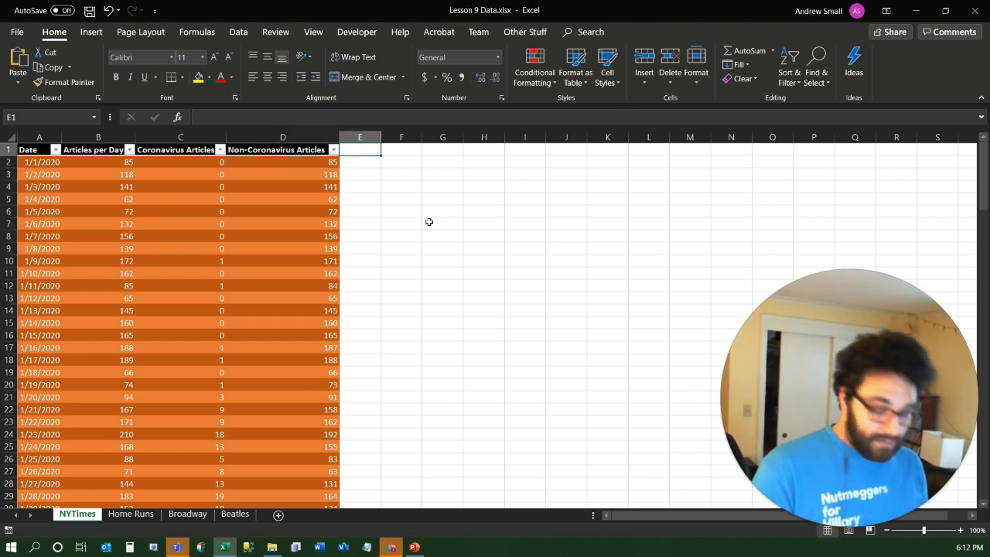
type("Percent pf")
key("BackSpace")
key("BackSpace")
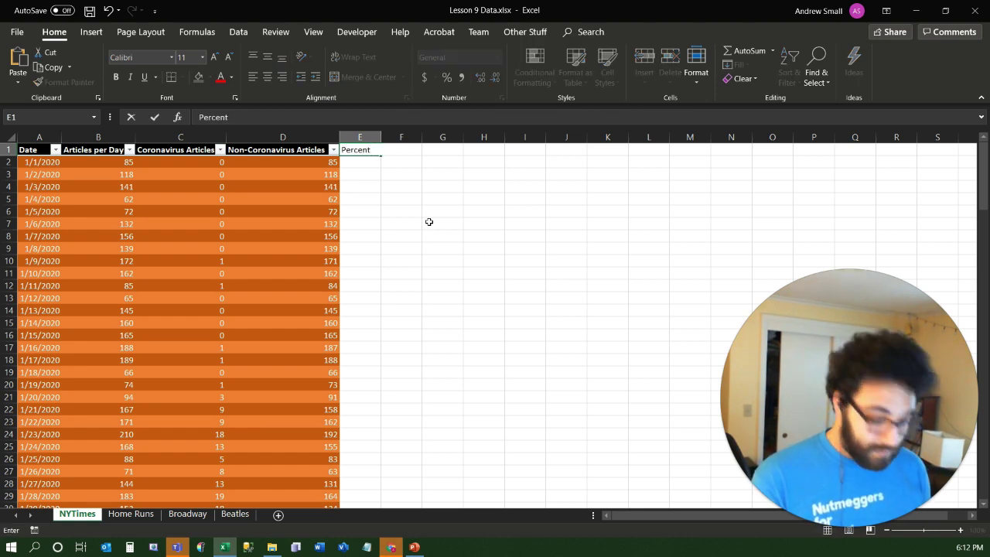
type("COVI")
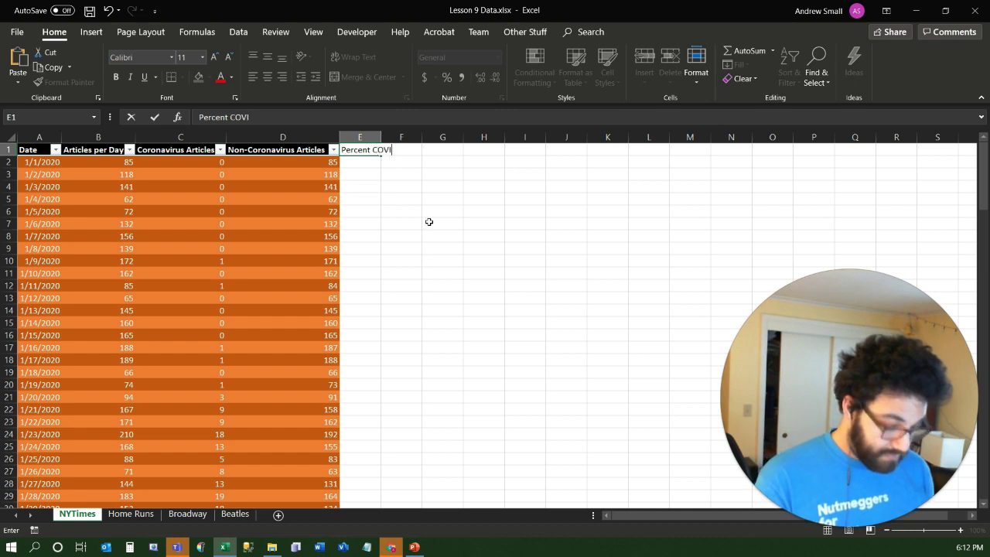
type("D article")
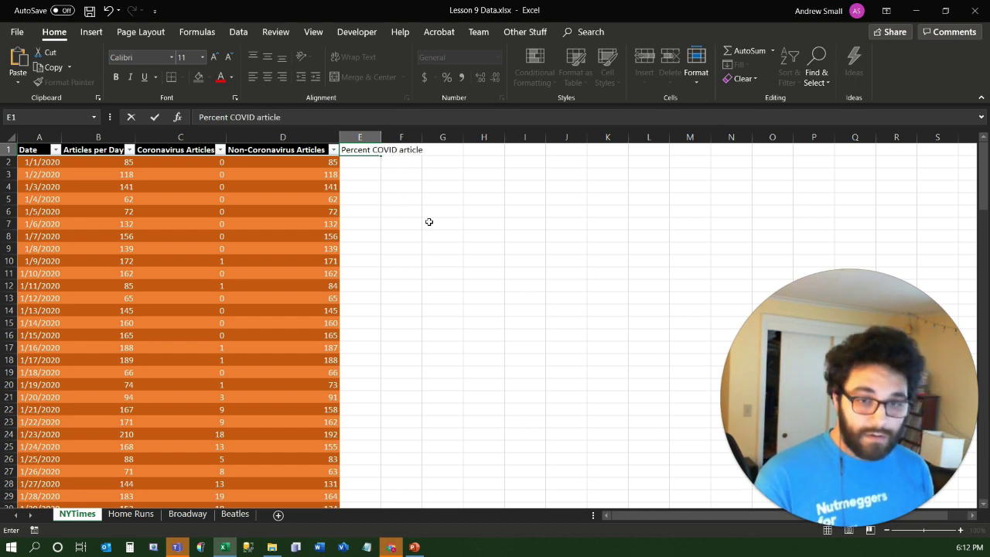
key("Return")
- Fill the Percent COVID articles column with the formula =[@[Coronavirus Articles]]/[@[Articles per Day]], starting from E2
type("=")
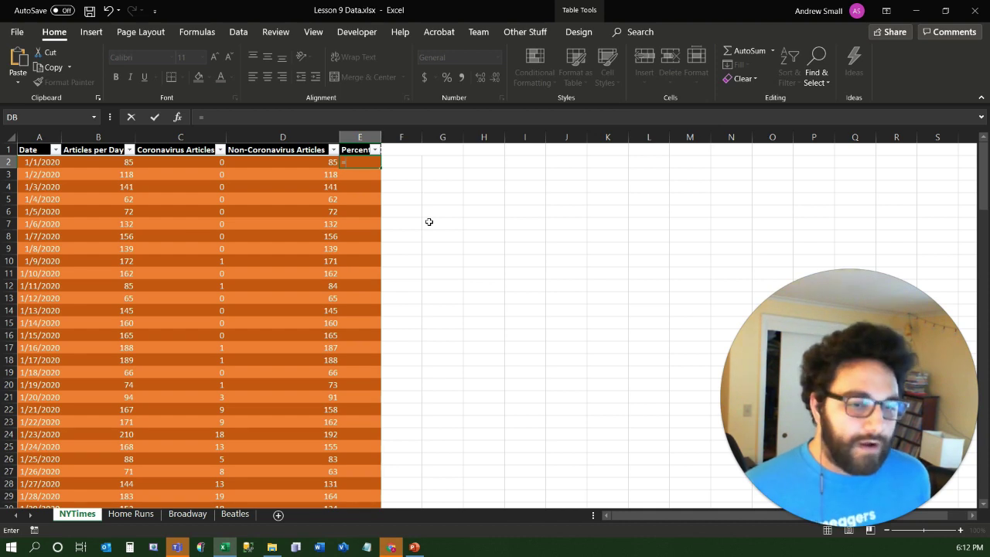
key("Left")
key("Left")
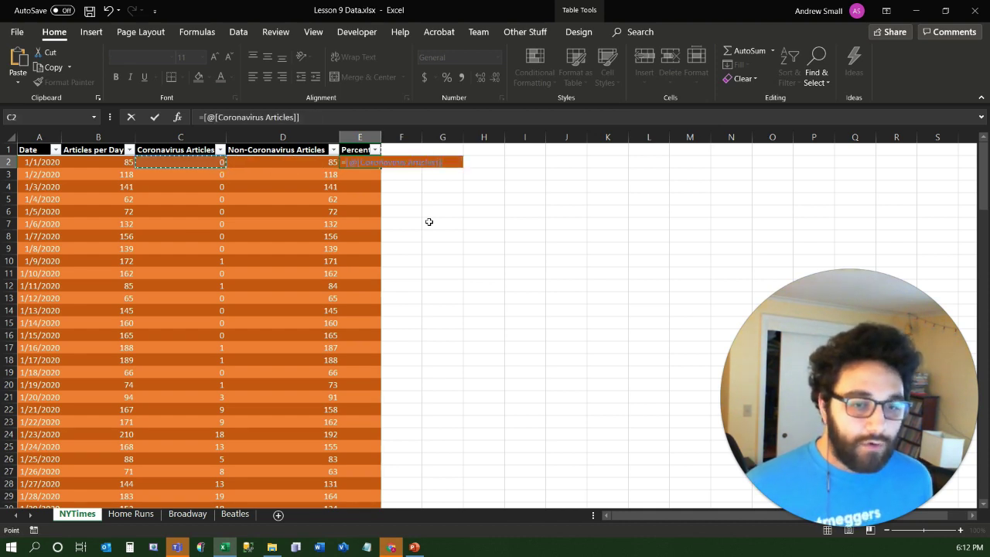
type("/")
key("Left")
key("Left")
key("Left")
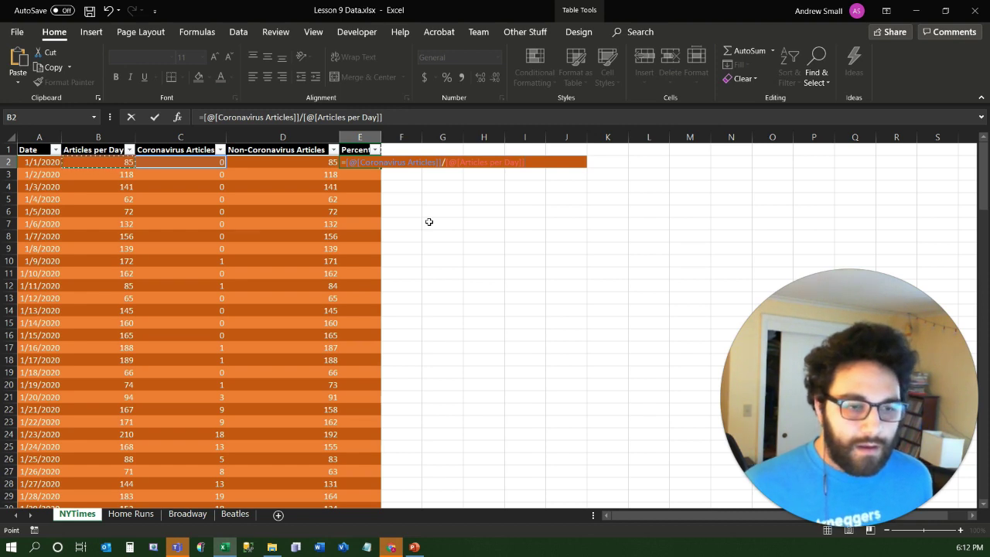
key("Return")
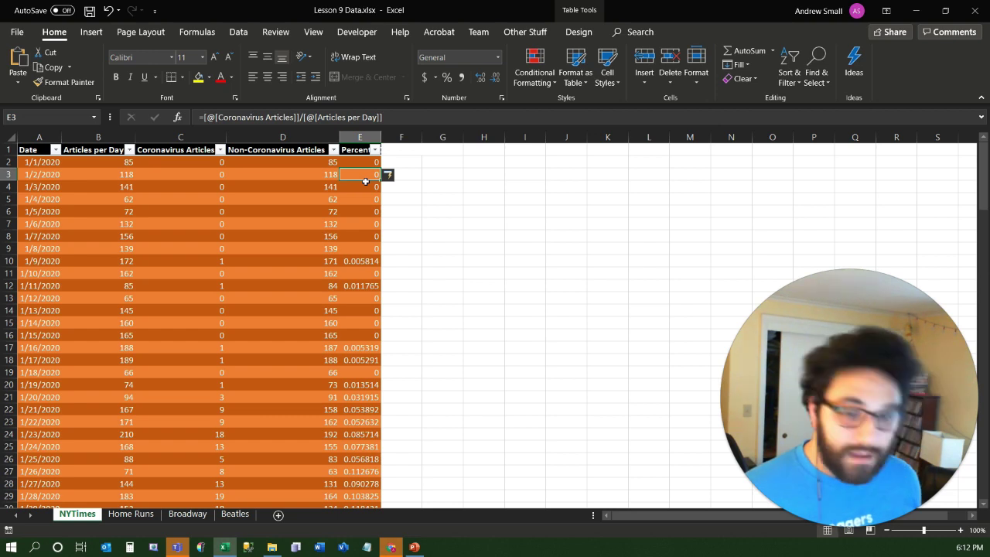
- Format the Percent COVID articles column's values as percentages with two decimal places
key("ctrl+space")
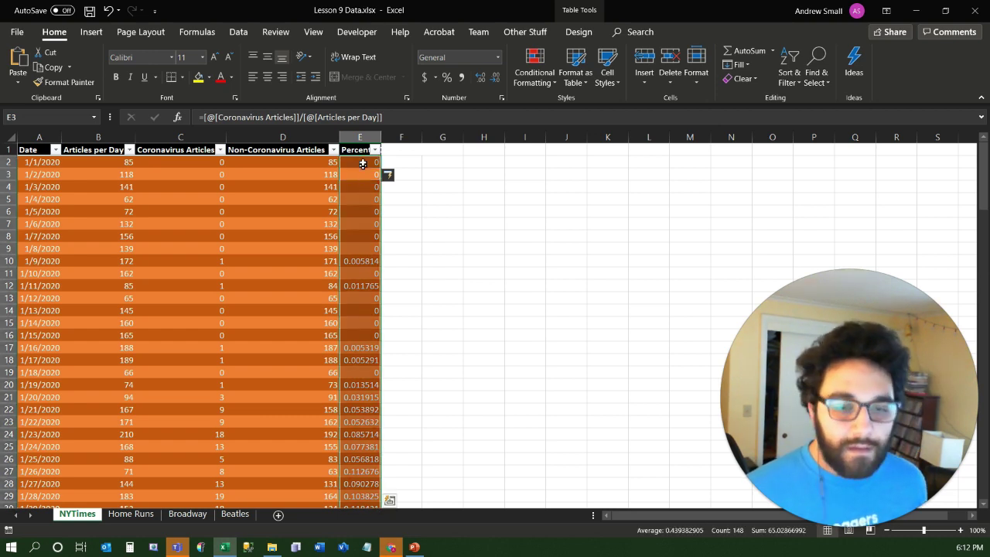
left_click(447, 77)
left_click(480, 78)
left_click(480, 78)
left_click(368, 186)
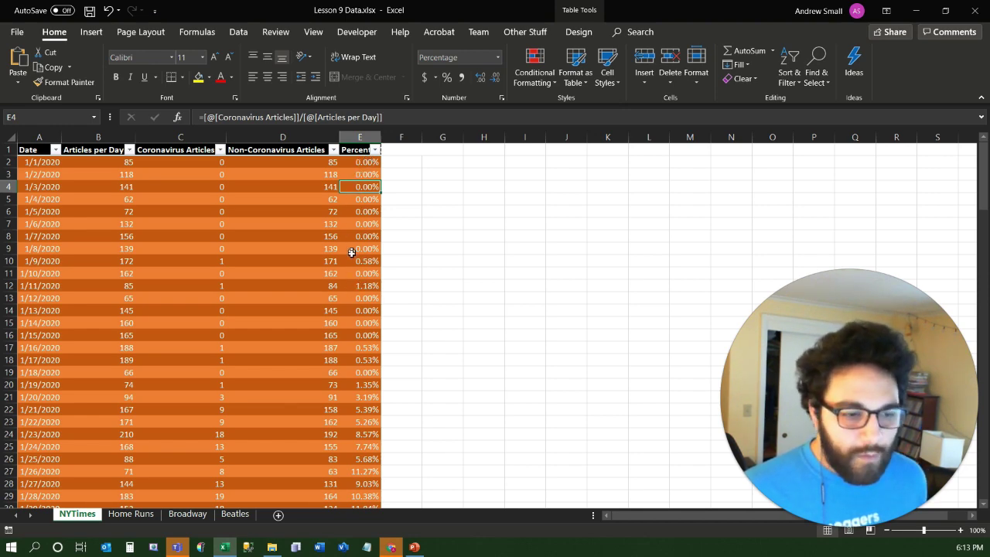
- Examine how the share of COVID articles develops over the dates down the table
scroll(351, 327, "down", 5)
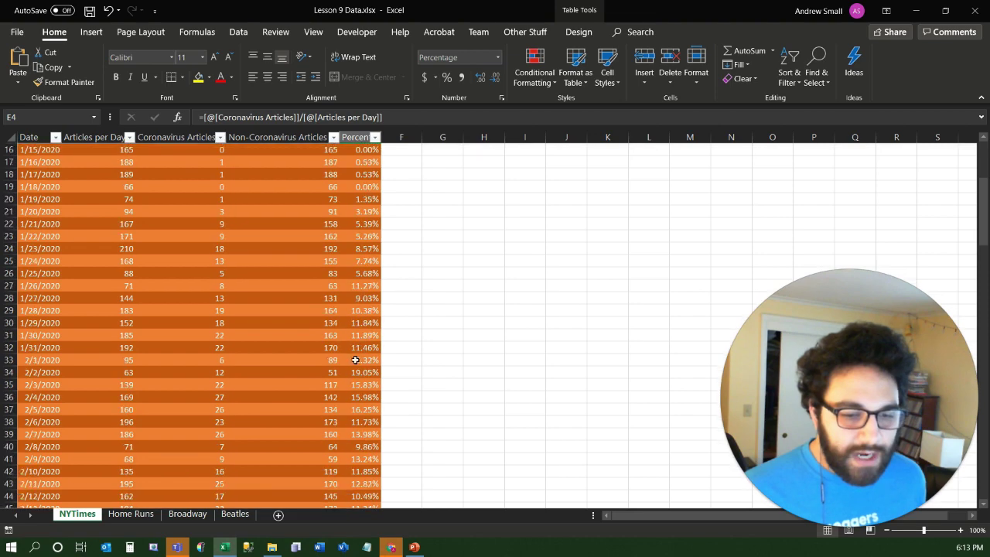
scroll(351, 396, "down", 2)
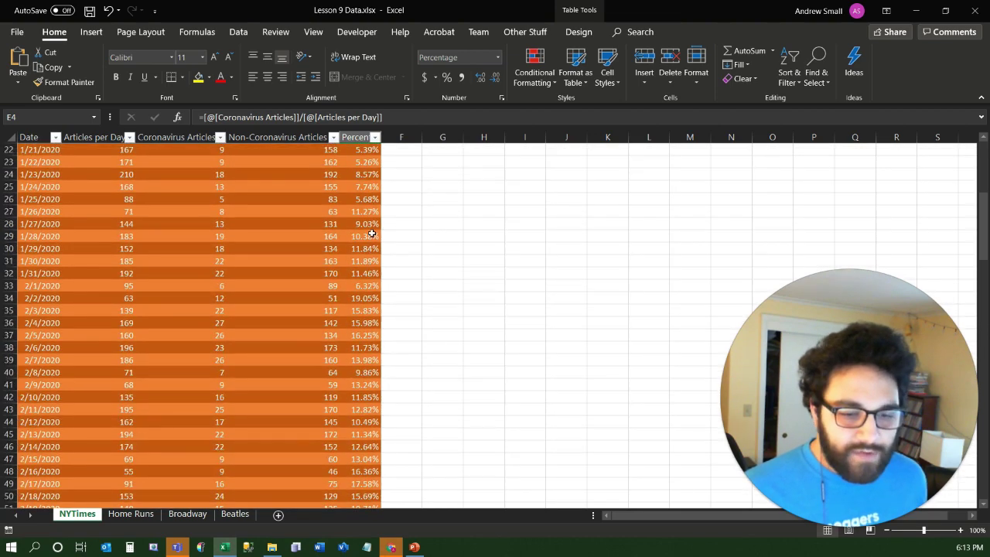
scroll(363, 395, "down", 3)
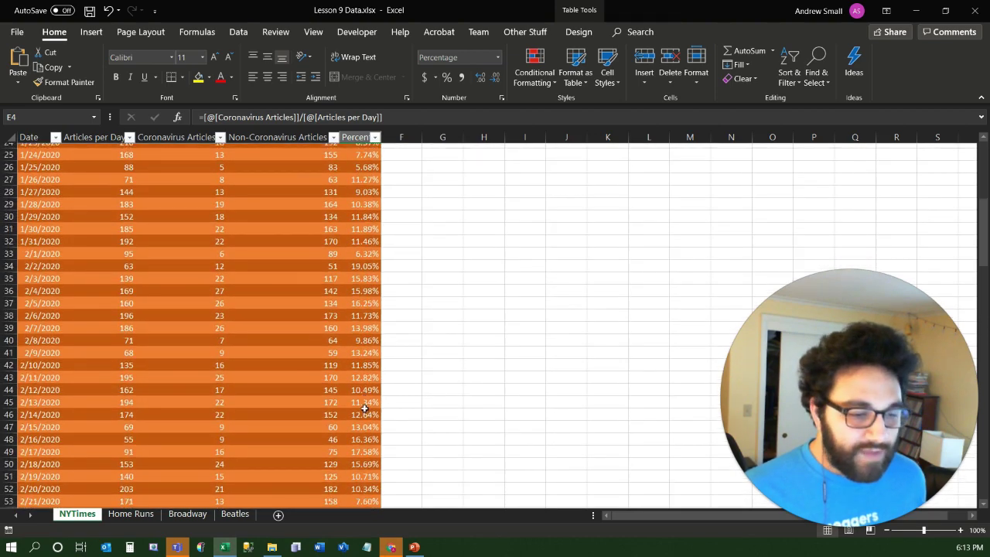
scroll(363, 409, "down", 3)
scroll(366, 398, "down", 5)
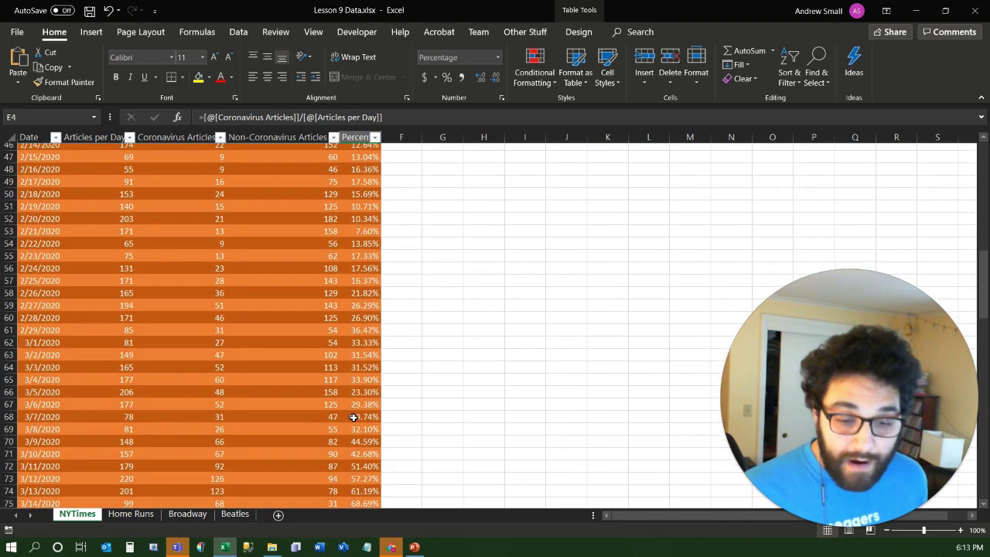
left_click(365, 386)
left_click(362, 409)
left_click(364, 421)
left_click(364, 446)
scroll(365, 449, "down", 1)
scroll(374, 477, "down", 2)
left_click(360, 423)
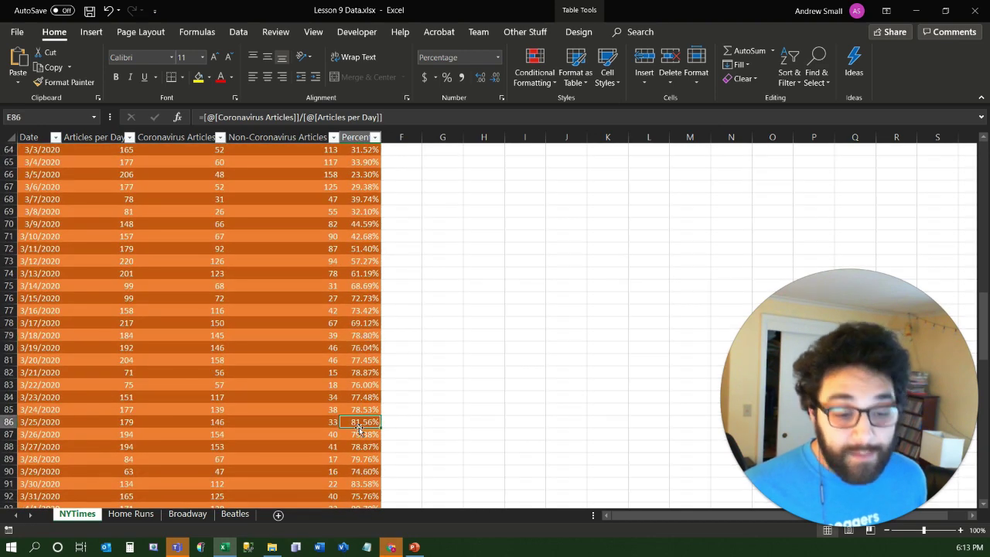
scroll(358, 385, "down", 7)
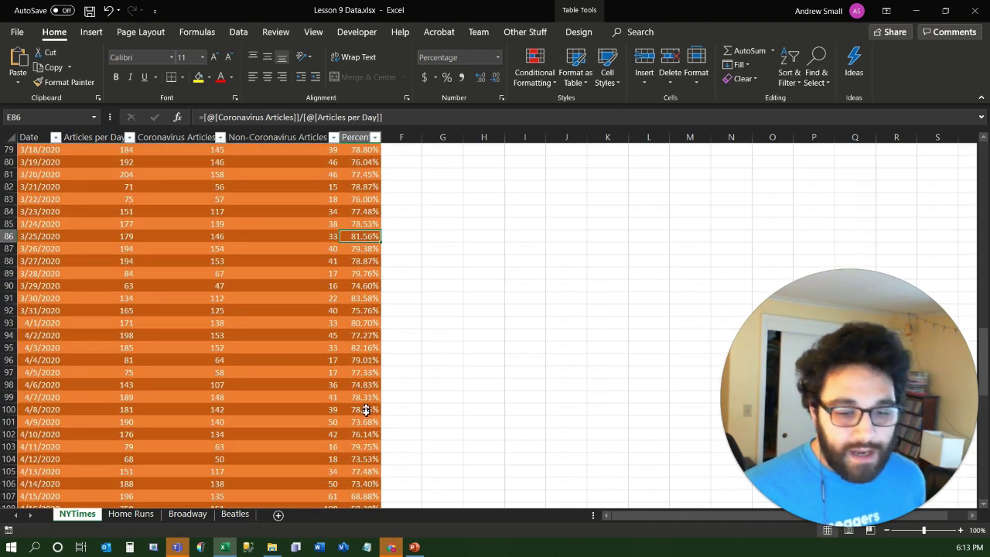
scroll(365, 417, "down", 3)
scroll(366, 422, "down", 7)
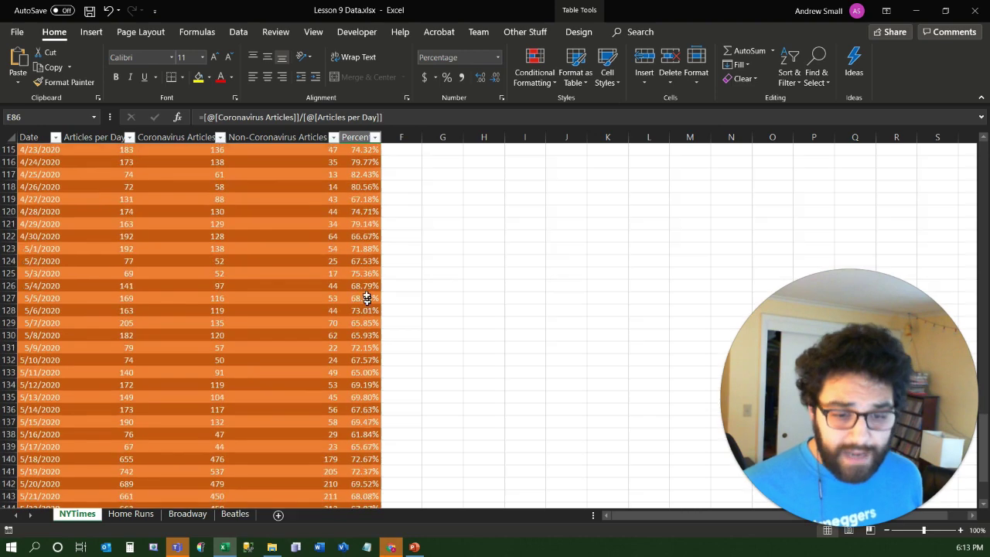
scroll(363, 284, "down", 2)
scroll(363, 283, "up", 5)
scroll(364, 284, "up", 5)
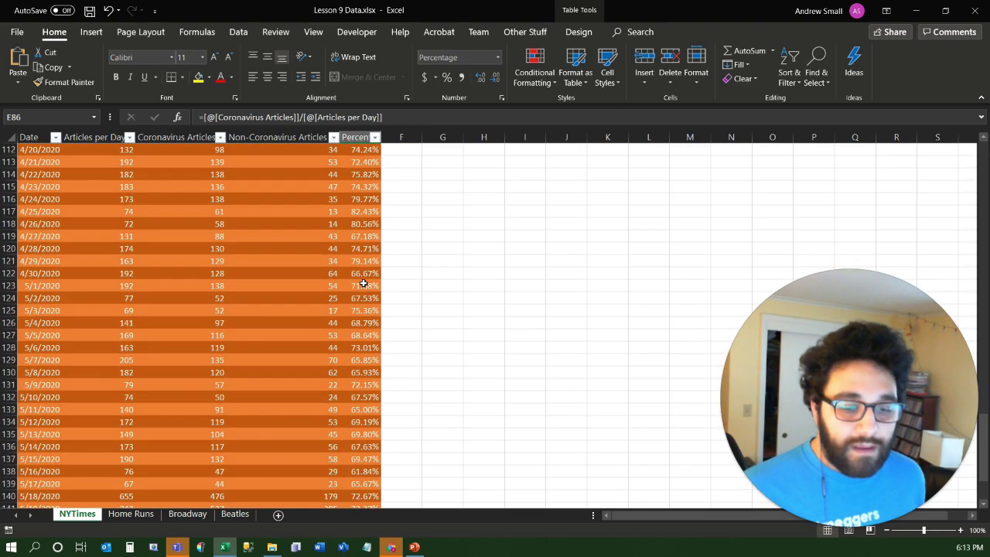
scroll(364, 283, "up", 20)
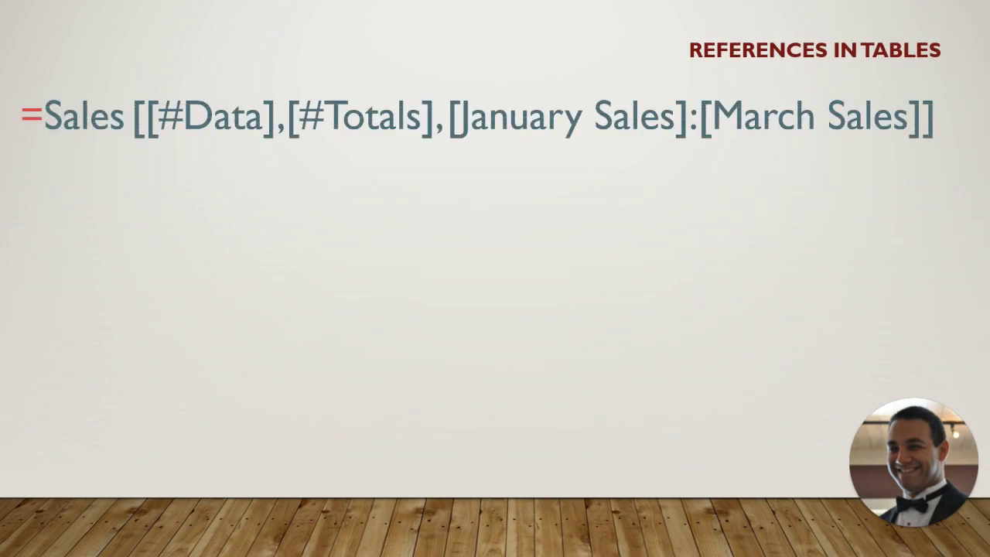
key("Right")
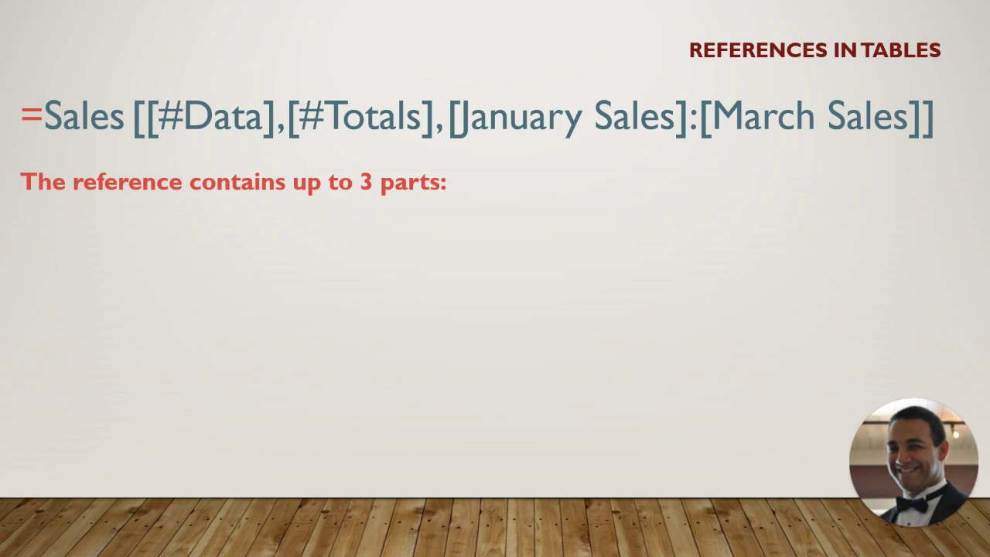
key("Right")
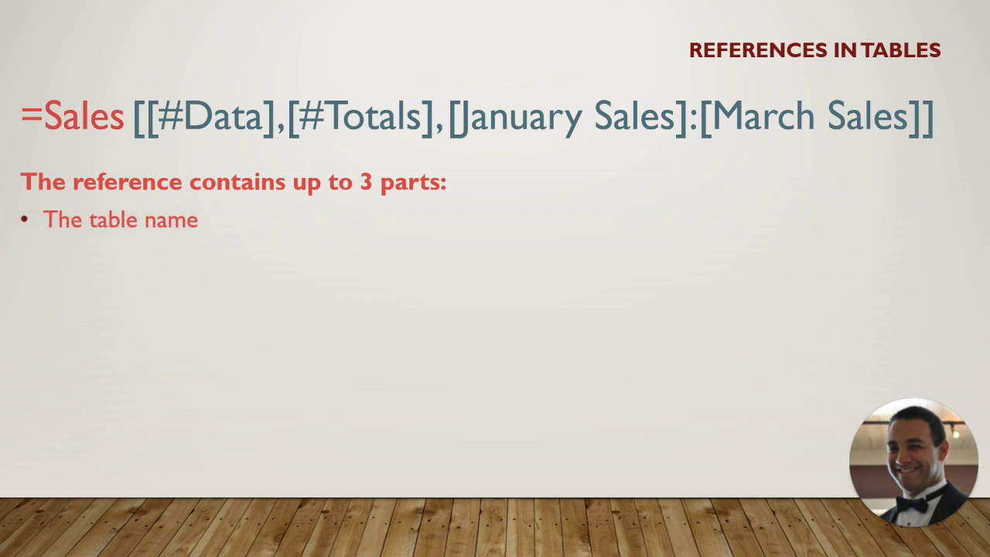
key("Right")
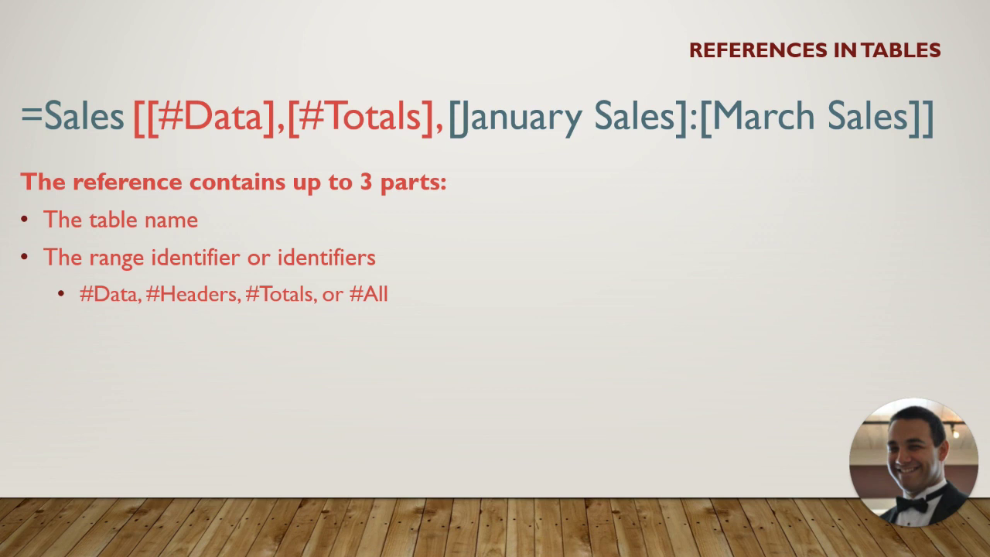
key("Right")
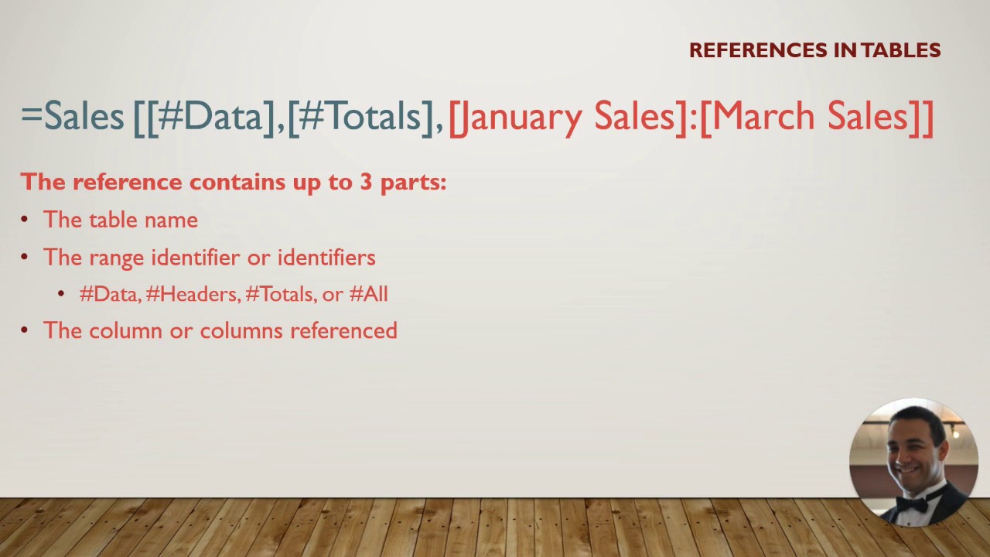
key("Right")
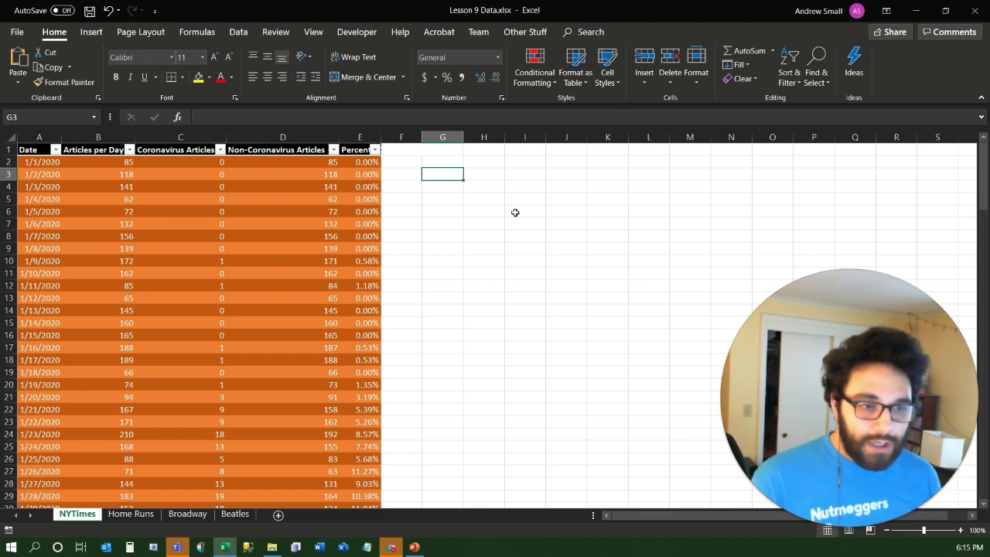
- Total the table's Articles per Day column in G3 with the formula =SUM(COVID_Data[Articles per Day])
type("=")
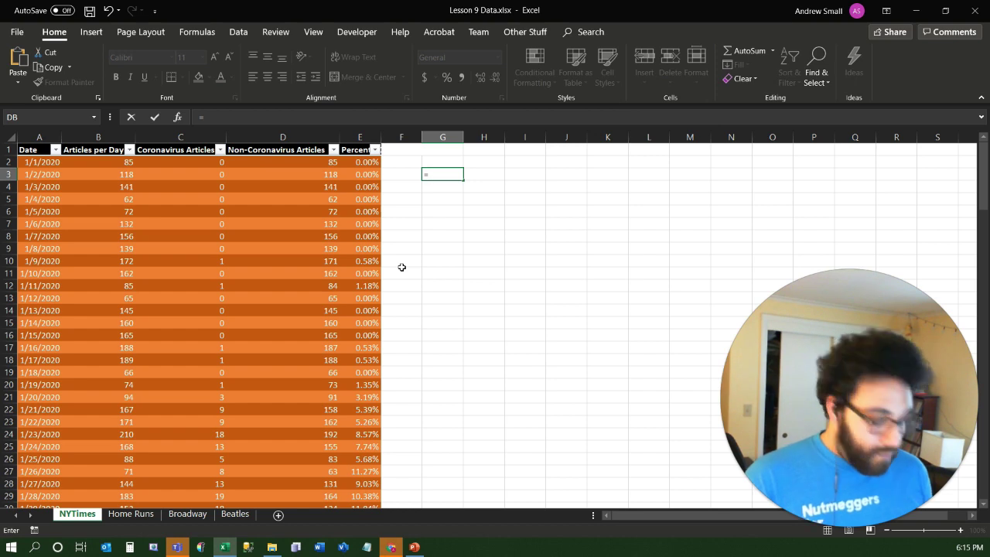
type("sum")
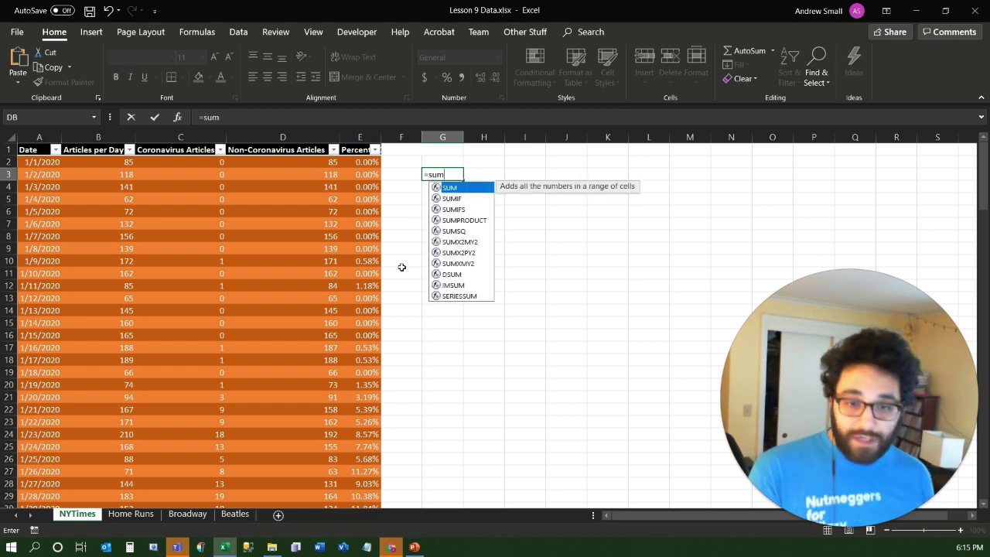
key("Tab")
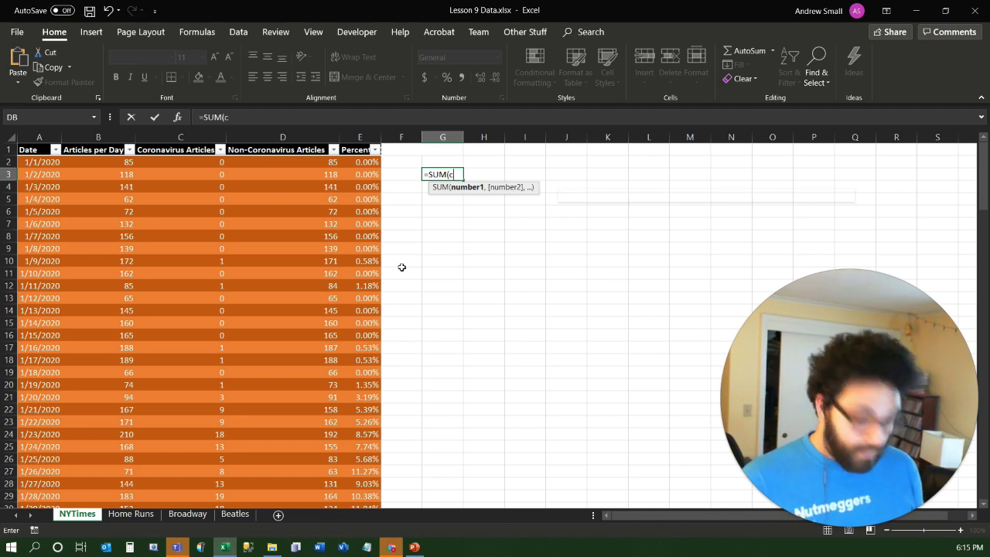
type("civ")
key("BackSpace")
key("BackSpace")
type("o")
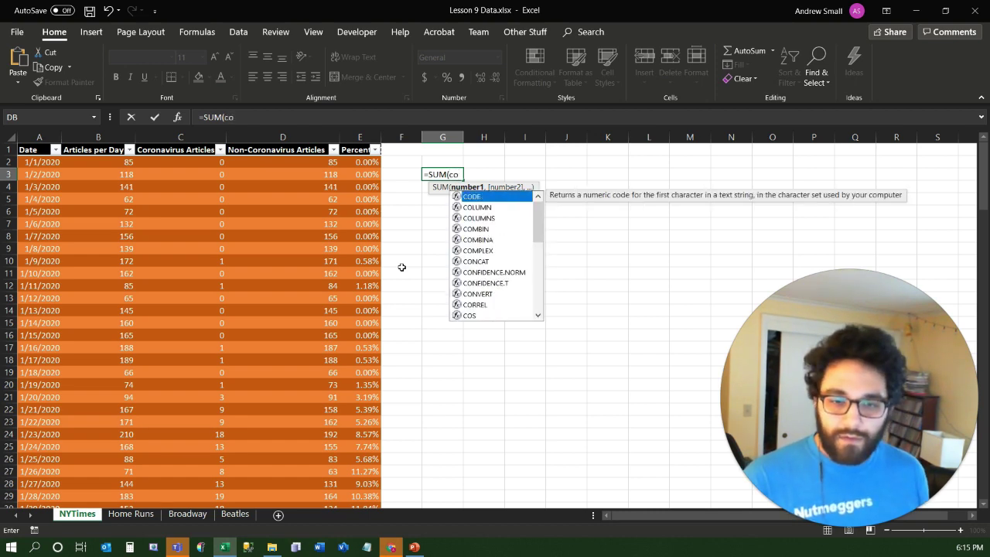
type("v")
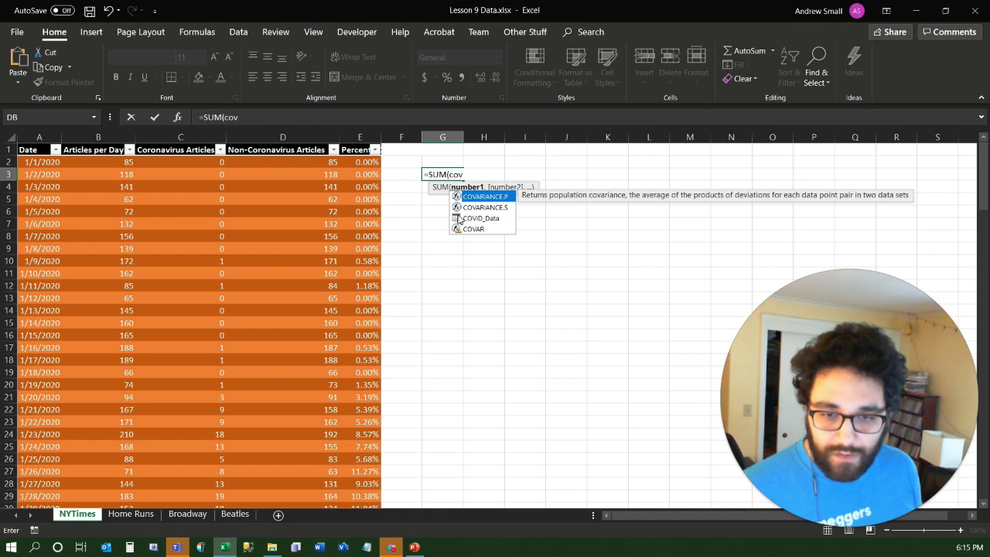
double_click(471, 220)
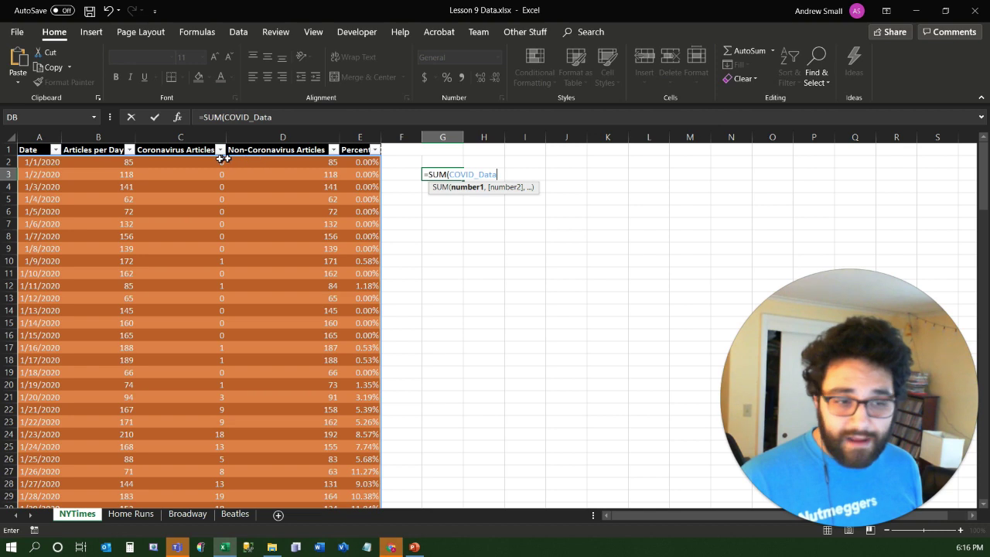
type("[")
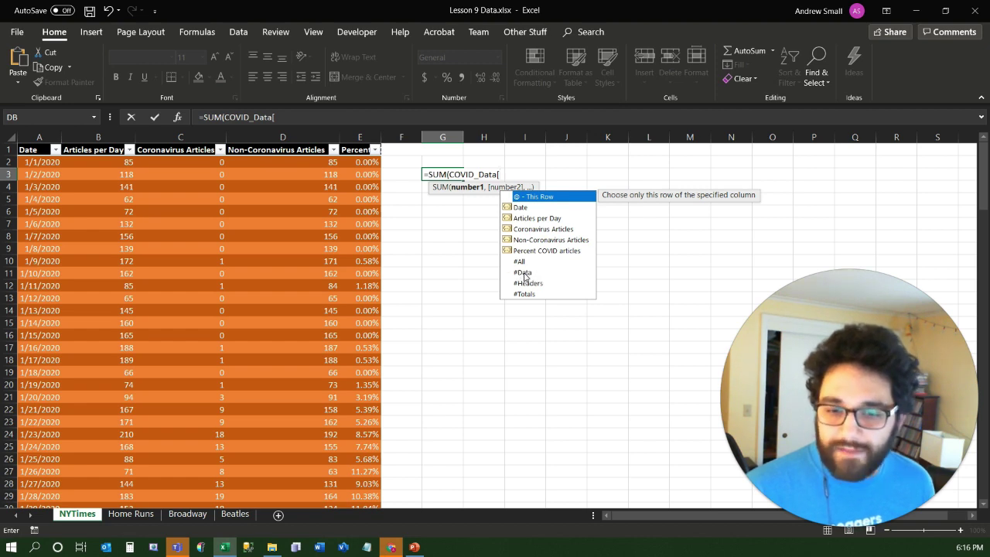
double_click(539, 220)
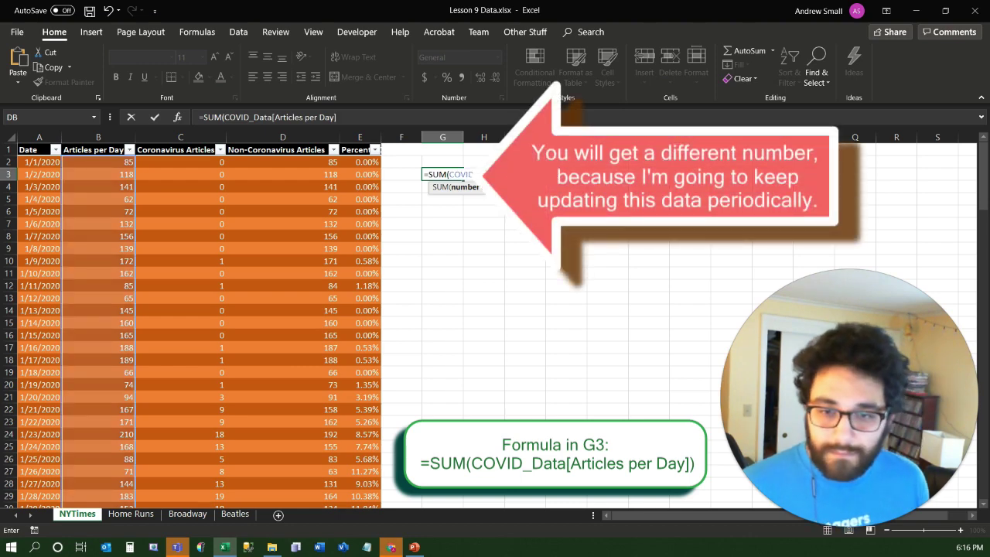
key("Return")
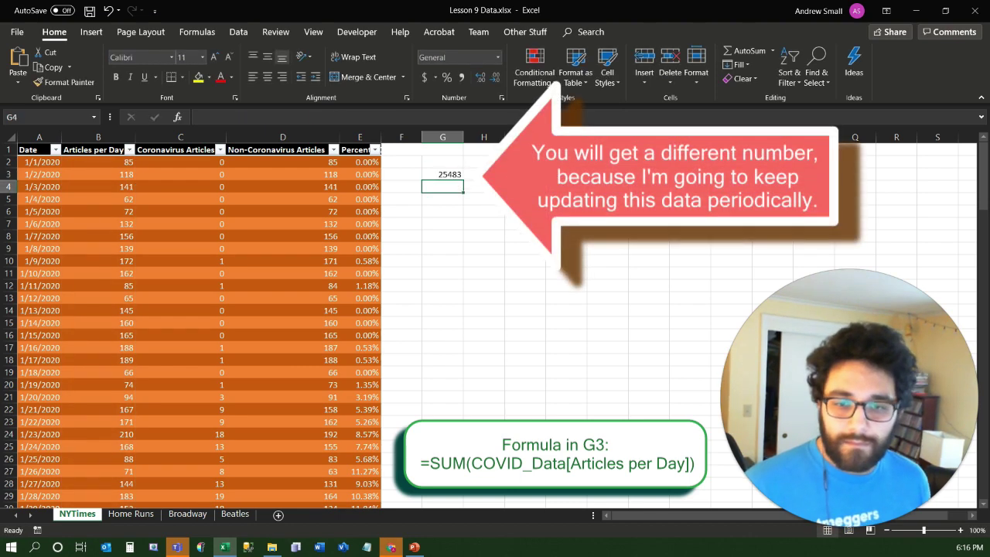
- Format the total in G3 with a thousands separator and no decimal places
key("Up")
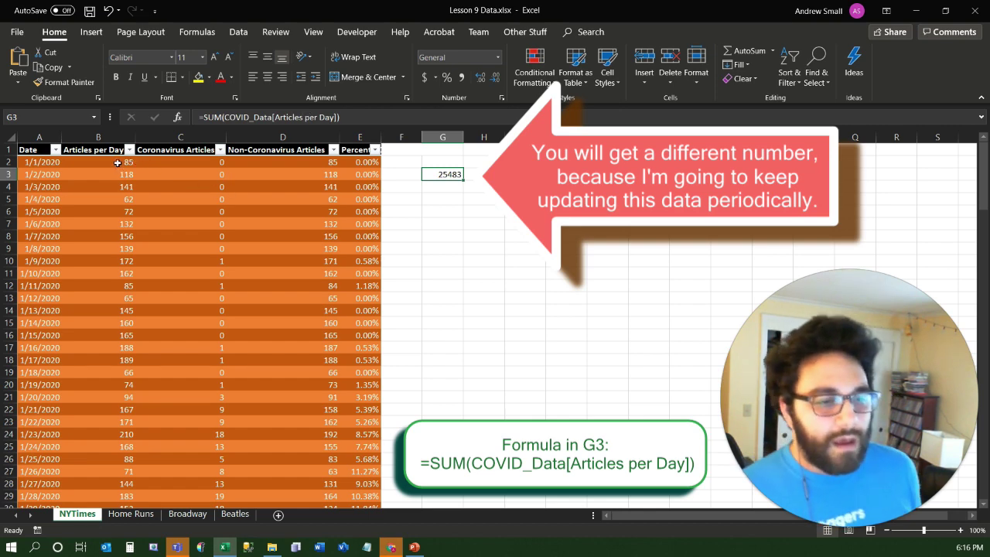
left_click(462, 77)
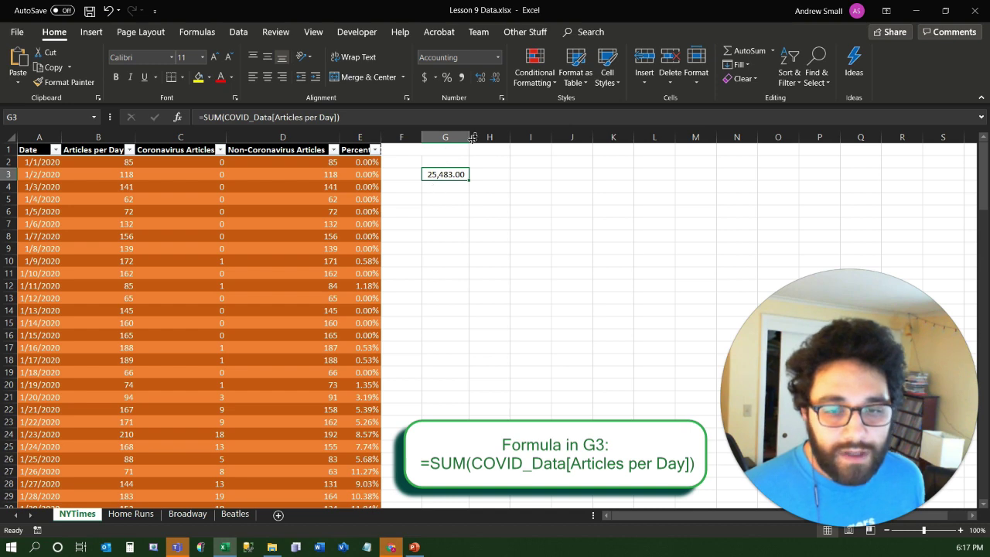
left_click(497, 78)
left_click(497, 78)
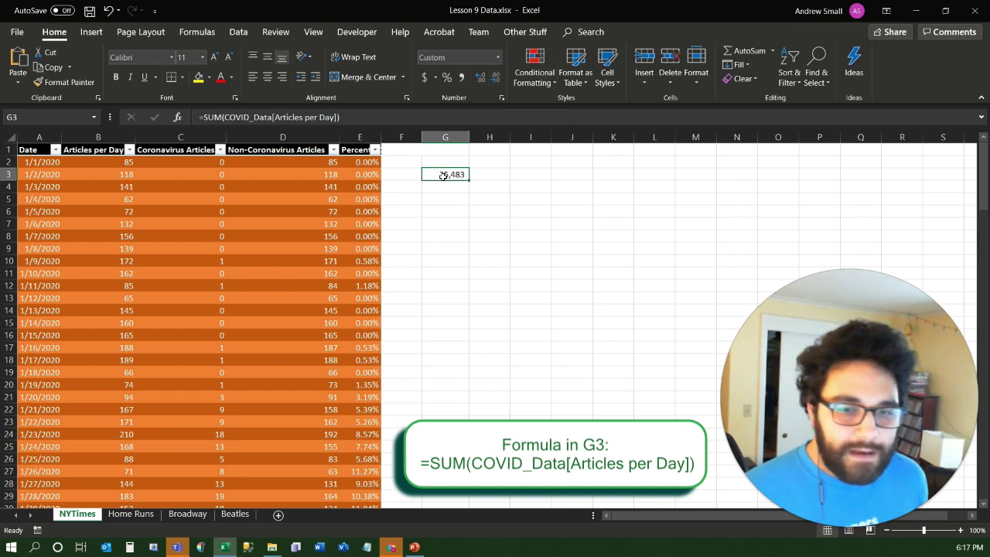
- Add a total row to the COVID_Data table and total its Articles per Day column with Sum
left_click(92, 263)
scroll(97, 286, "down", 16)
scroll(99, 289, "down", 20)
scroll(104, 293, "up", 4)
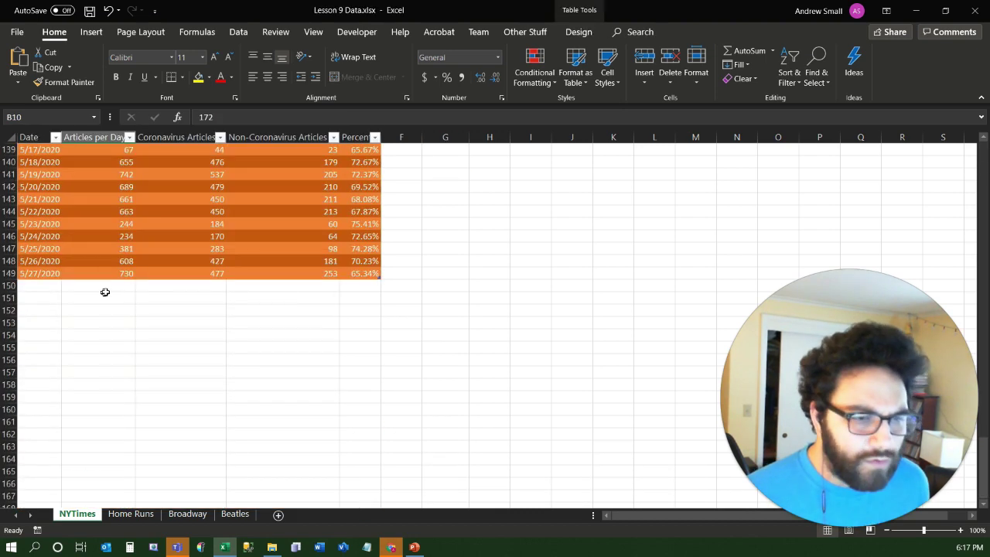
left_click(576, 34)
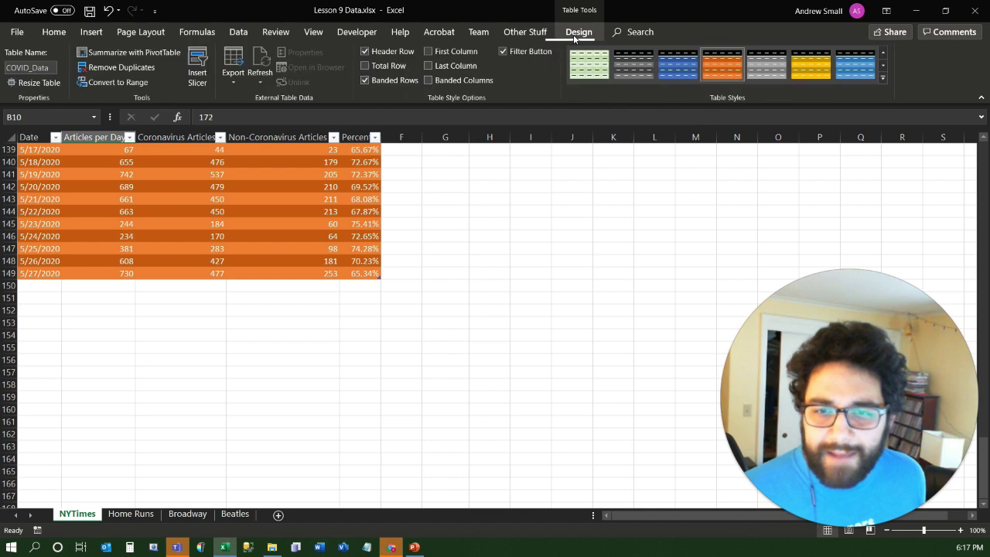
left_click(388, 66)
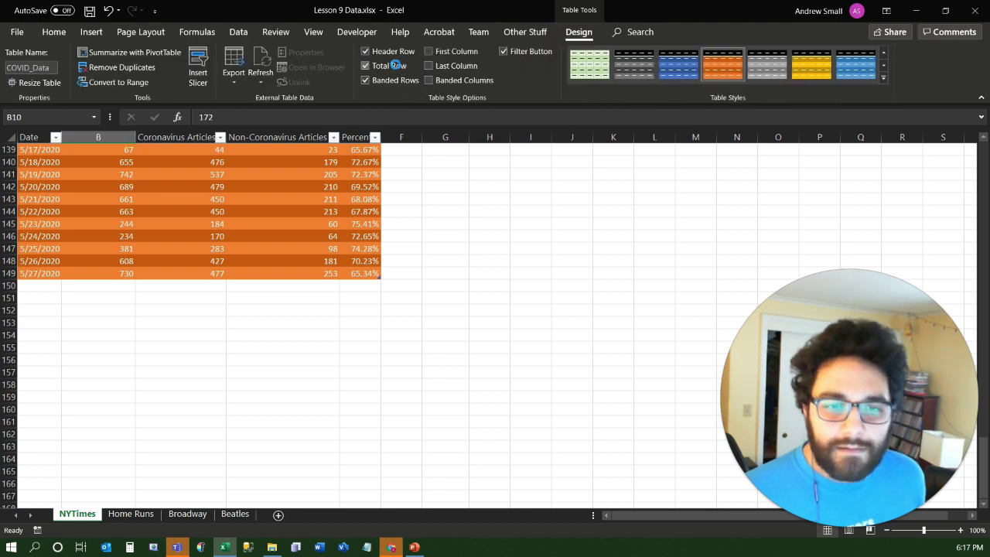
left_click(120, 286)
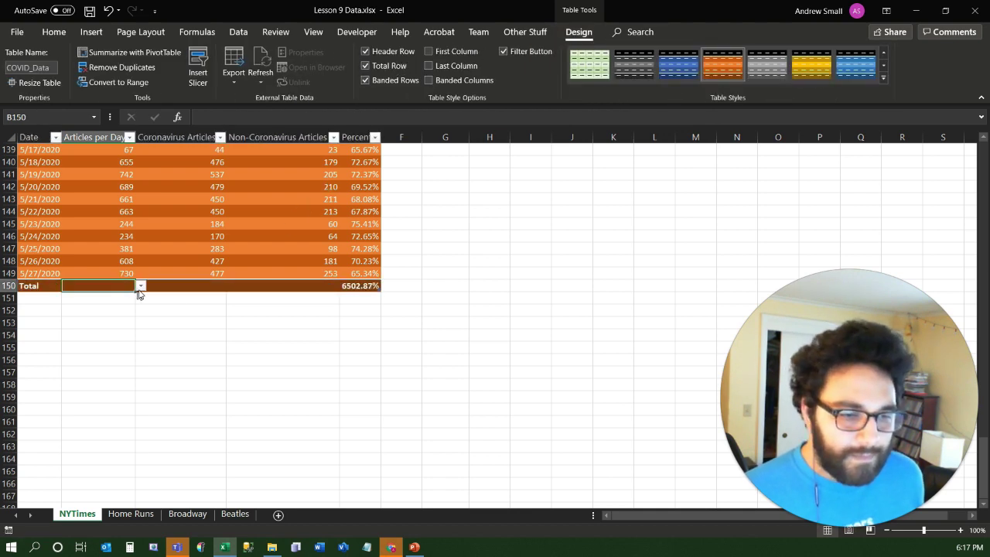
left_click(140, 286)
left_click(80, 348)
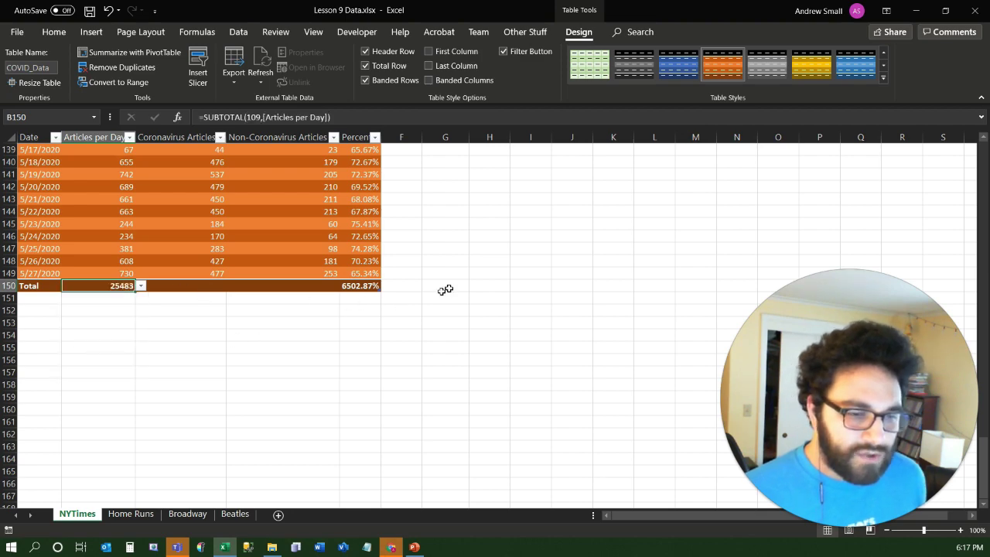
- Open the SUM formula in G3 for editing and examine which rows of the Articles per Day column it references
scroll(449, 287, "up", 20)
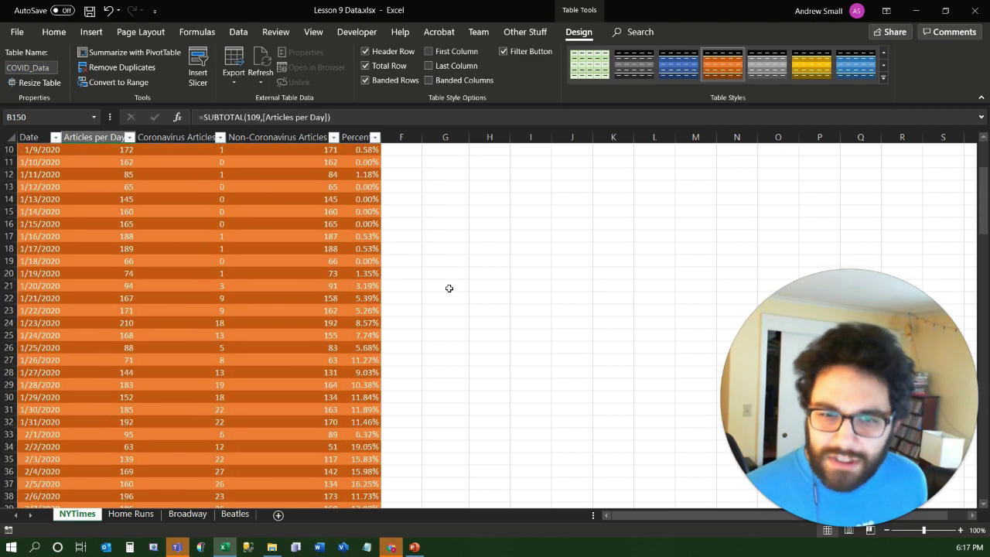
left_click(451, 175)
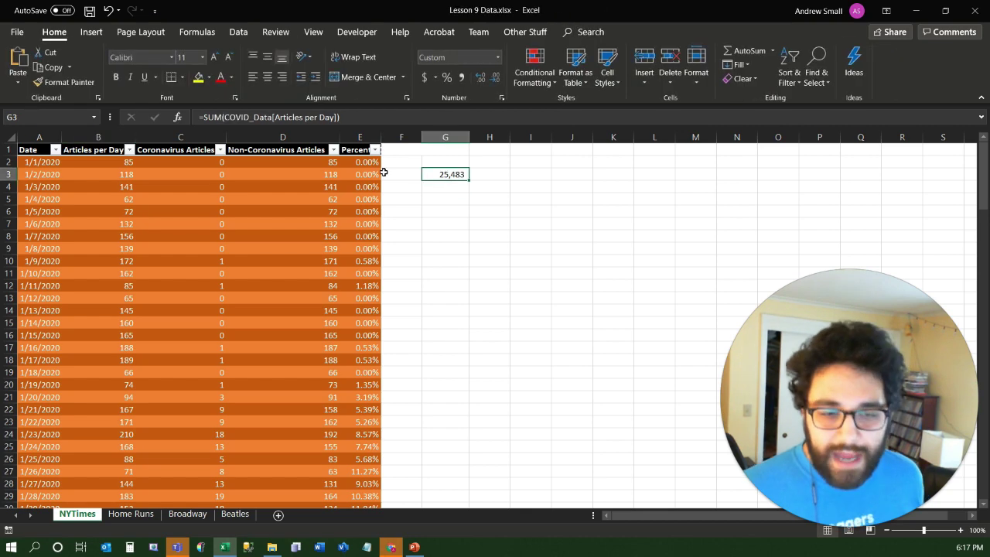
left_click(368, 116)
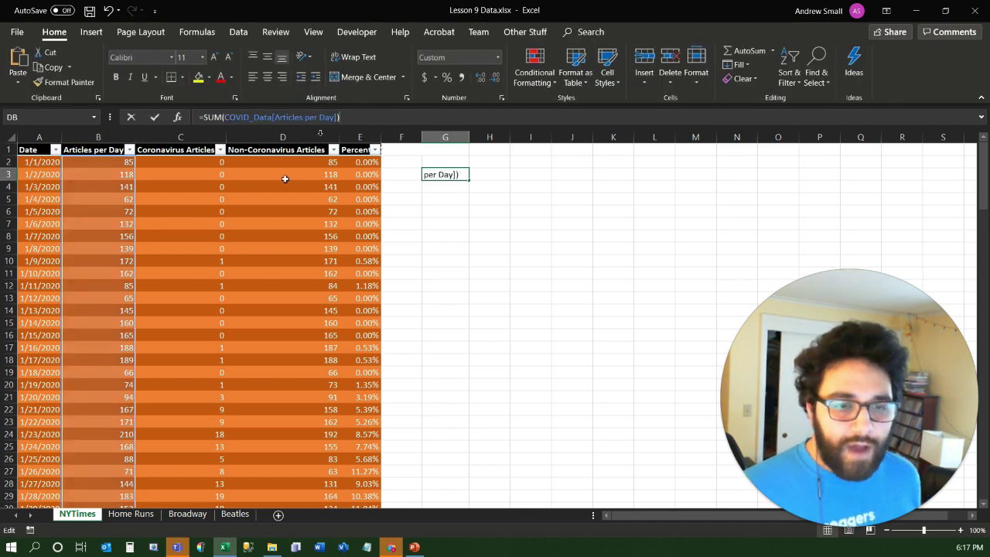
scroll(113, 249, "down", 11)
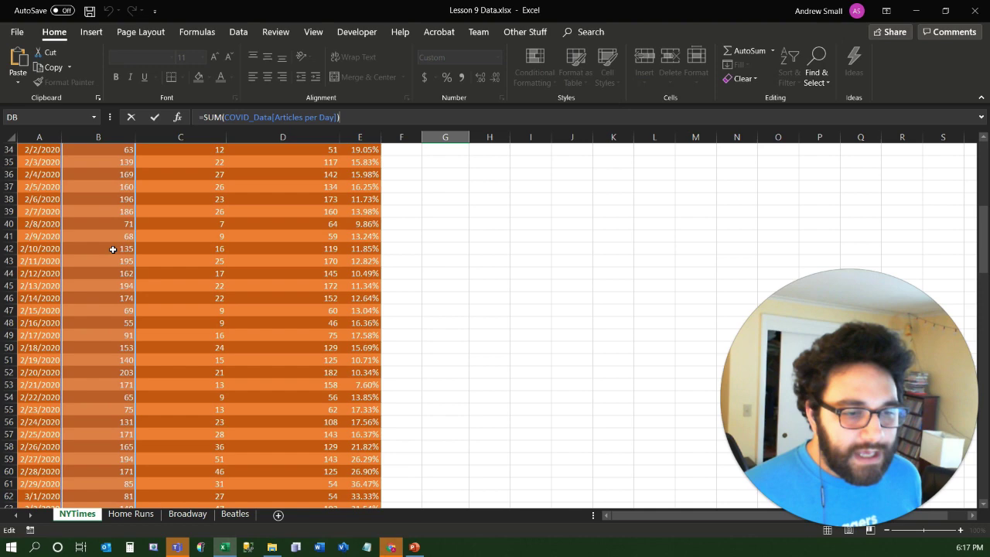
scroll(113, 249, "down", 20)
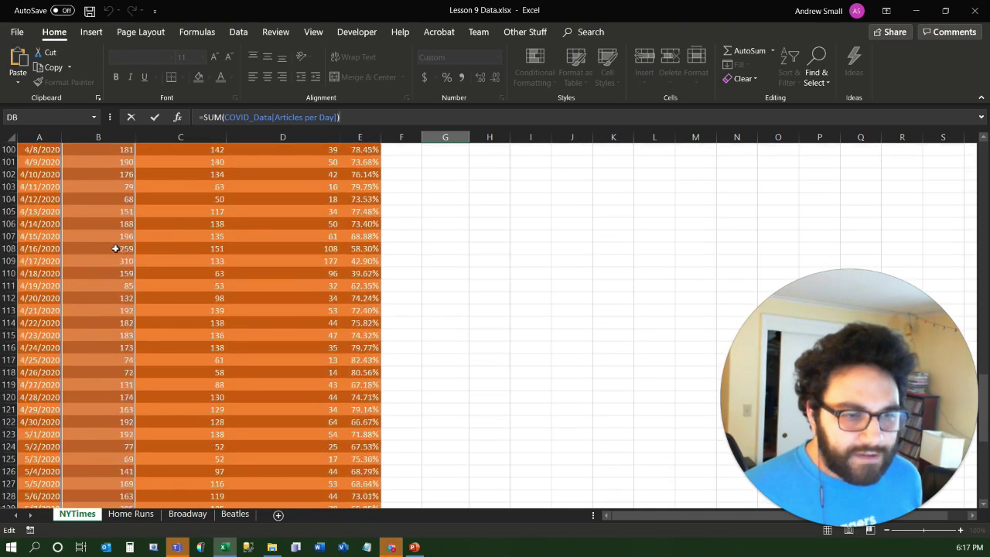
scroll(114, 250, "down", 11)
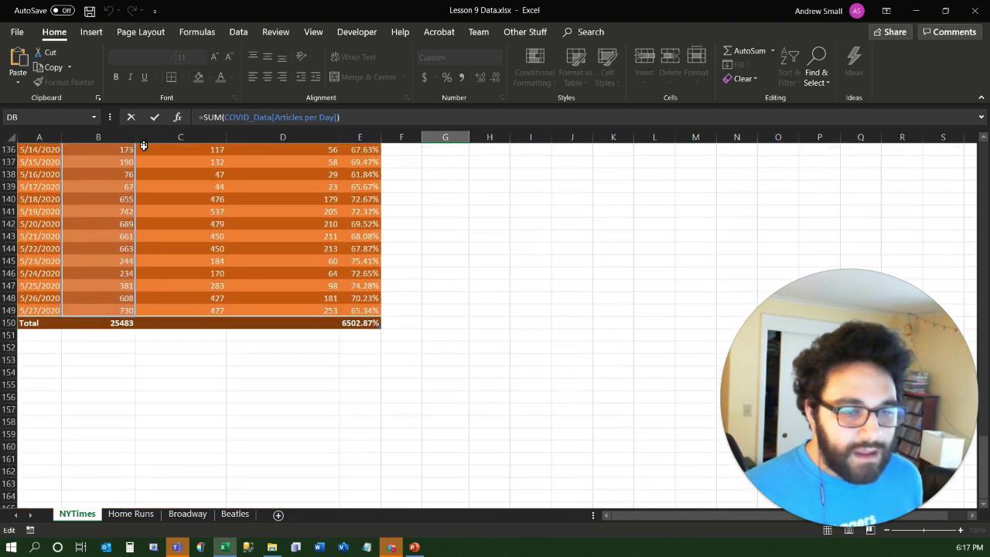
scroll(410, 193, "up", 20)
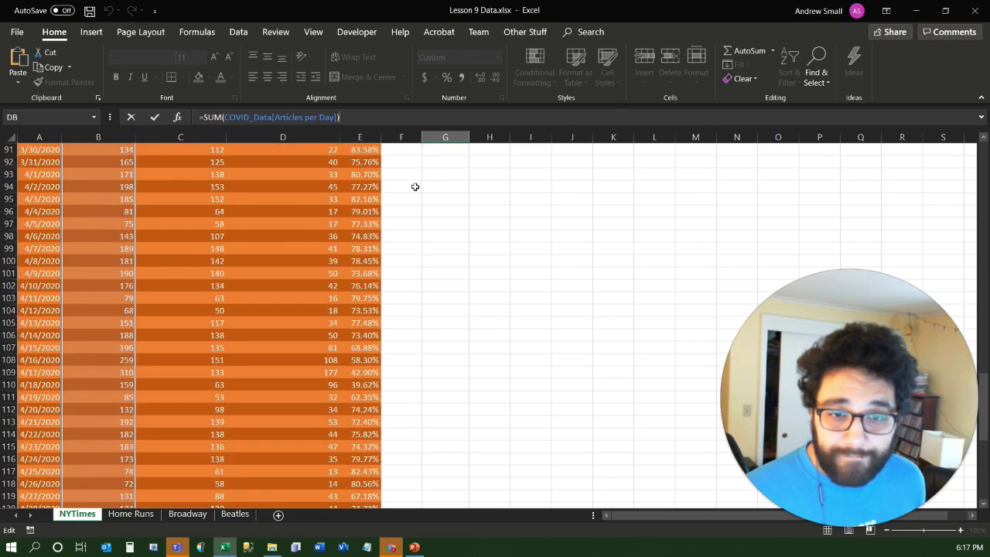
scroll(420, 190, "up", 19)
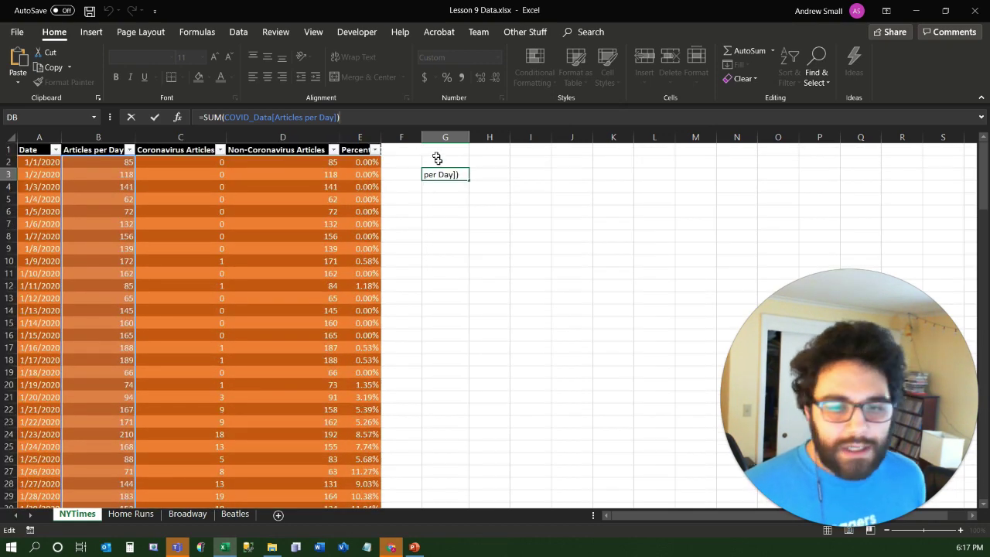
- Remove the Articles per Day column reference from the formula in G3, leaving =SUM(COVID_Data
key("BackSpace")
key("BackSpace")
key("BackSpace")
key("BackSpace")
key("BackSpace")
key("BackSpace")
key("BackSpace")
key("BackSpace")
key("BackSpace")
key("BackSpace")
key("BackSpace")
key("BackSpace")
key("BackSpace")
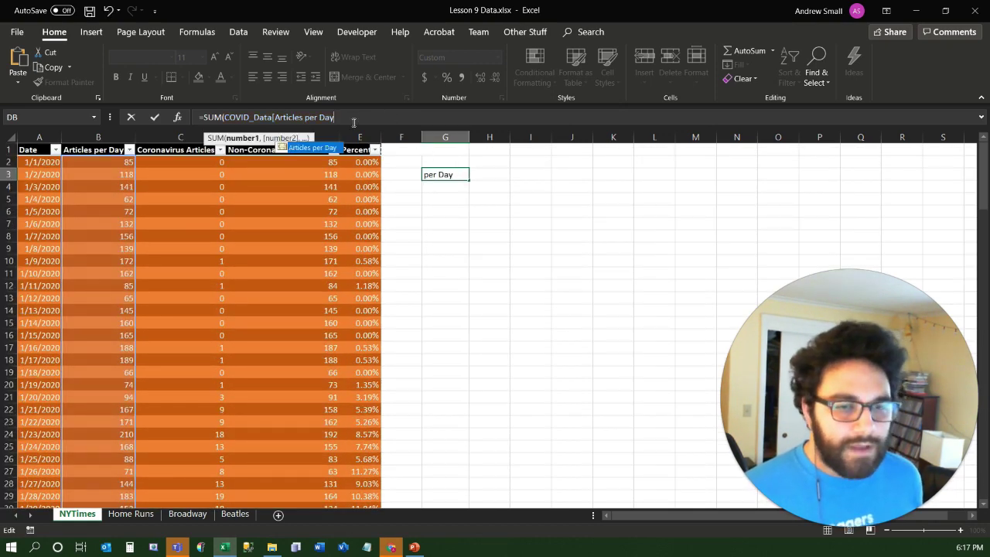
key("BackSpace")
key("BackSpace")
key("BackSpace")
key("BackSpace")
key("BackSpace")
key("BackSpace")
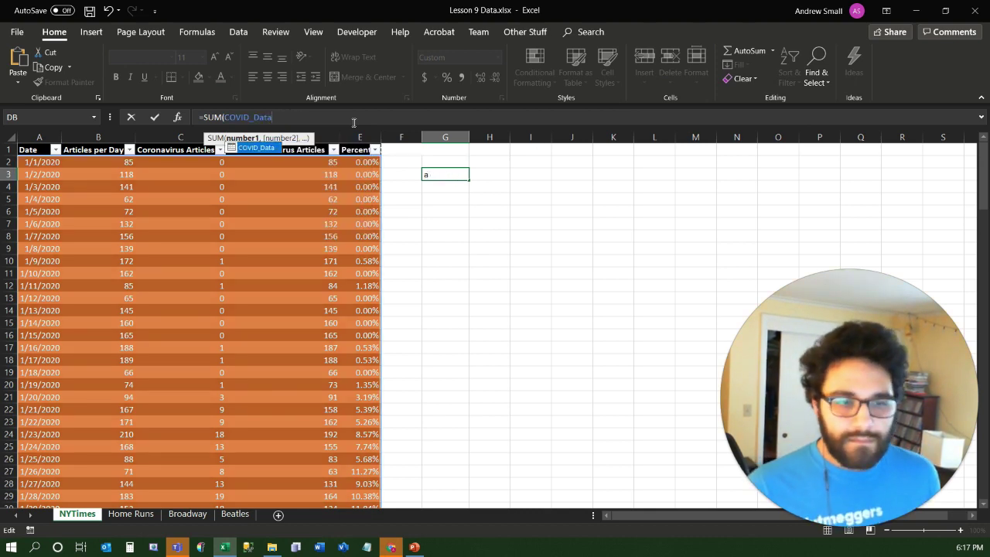
key("Tab")
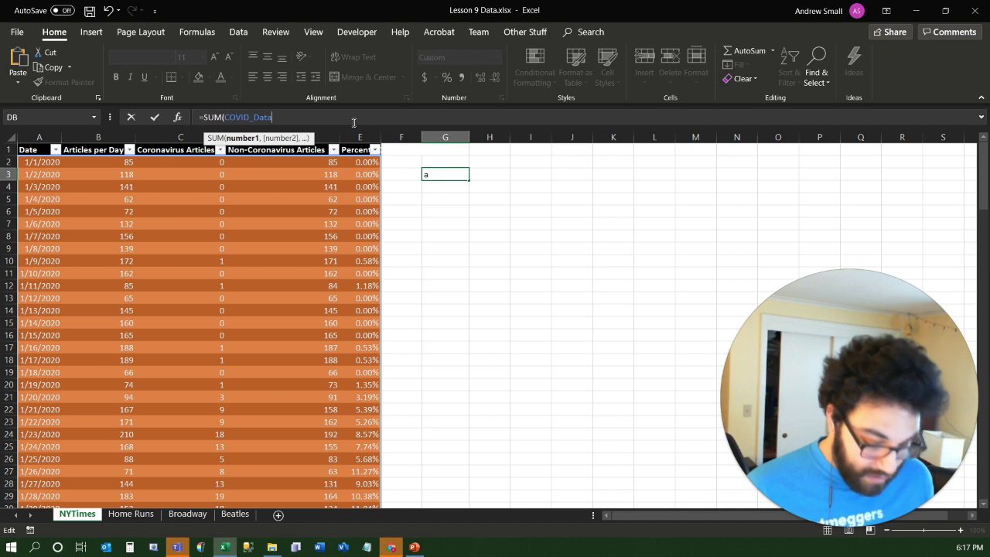
type("[")
key("Down")
key("Down")
key("Down")
key("Down")
key("Down")
key("Down")
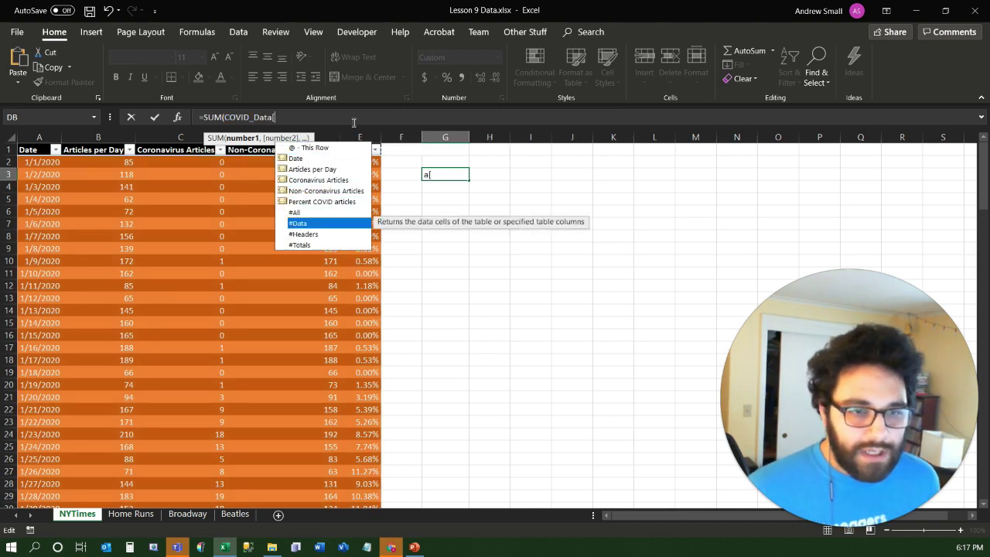
key("Tab")
type("],")
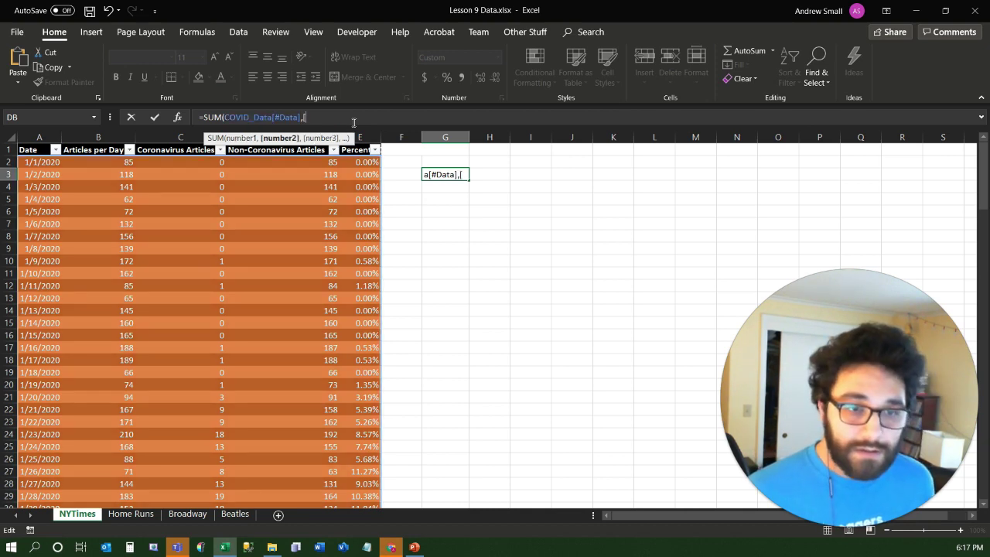
key("BackSpace")
key("BackSpace")
key("BackSpace")
key("BackSpace")
key("BackSpace")
key("BackSpace")
key("BackSpace")
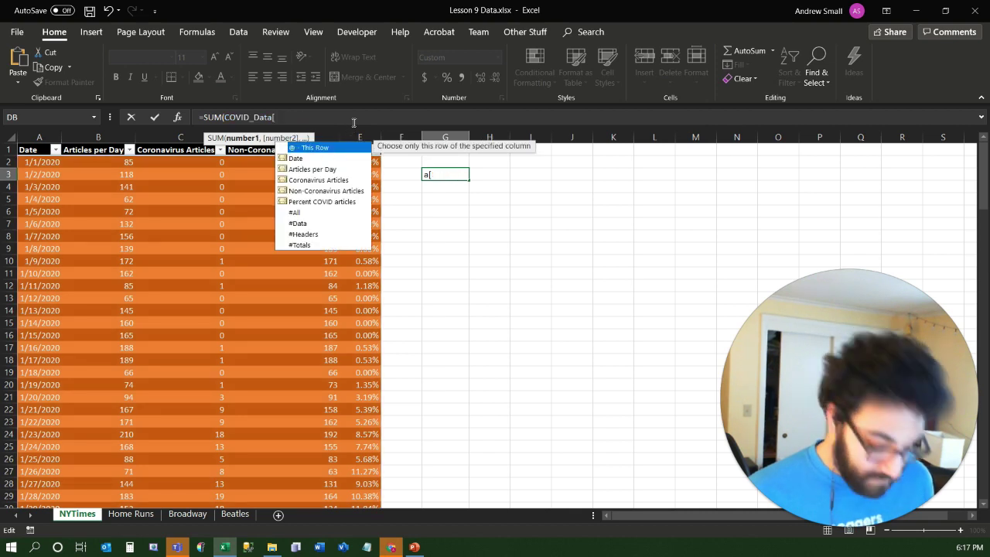
- Start a nested table reference in the G3 formula with the #Data item, as =SUM(COVID_Data[[#Data],
type("[")
key("Down")
key("Down")
key("Down")
key("Down")
key("Down")
key("Down")
key("Down")
key("Tab")
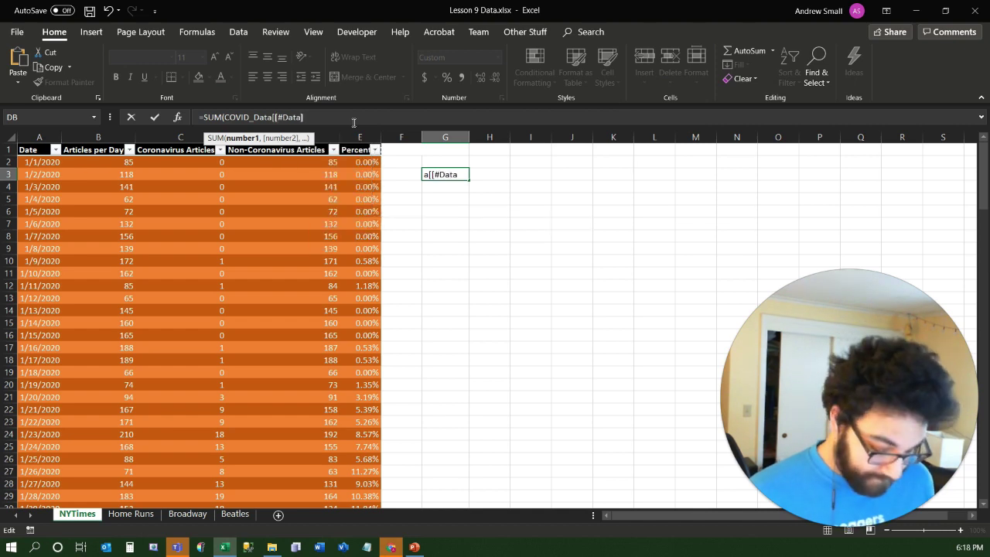
type("],")
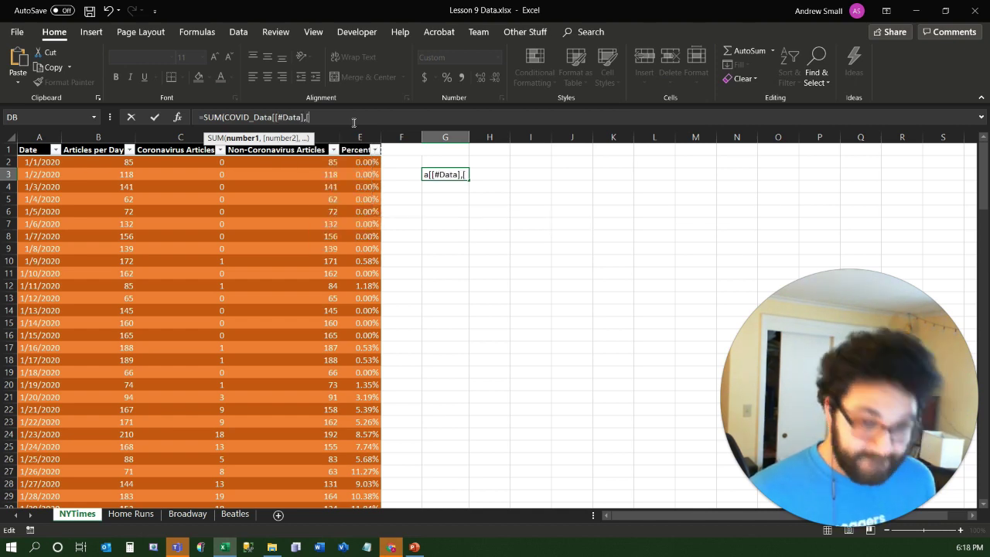
- Add the #Totals item to the table reference in G3 after #Data, as =SUM(COVID_Data[[#Data],[#Totals]
type("[")
key("Down")
key("Down")
key("Down")
key("Down")
key("Down")
key("Down")
key("Down")
key("Down")
key("Down")
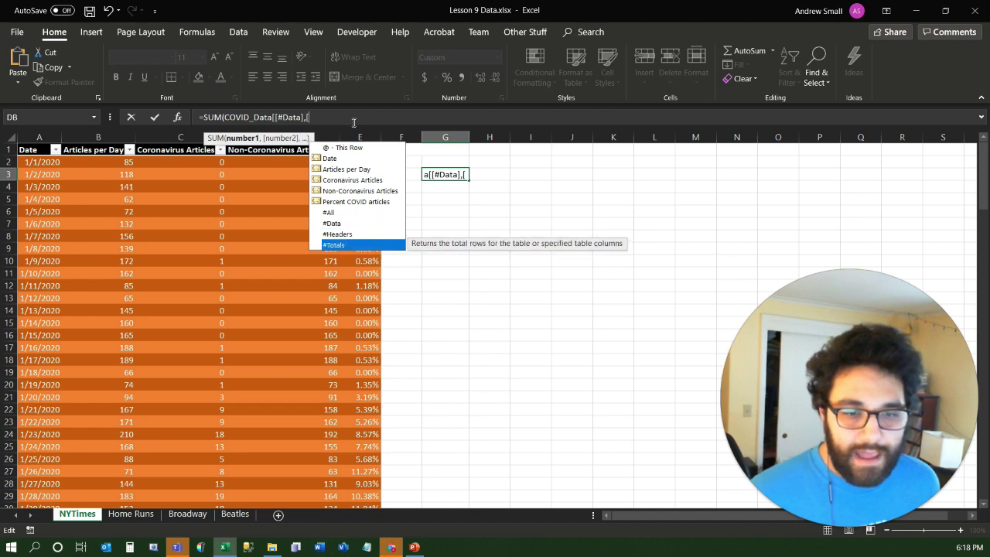
key("Tab")
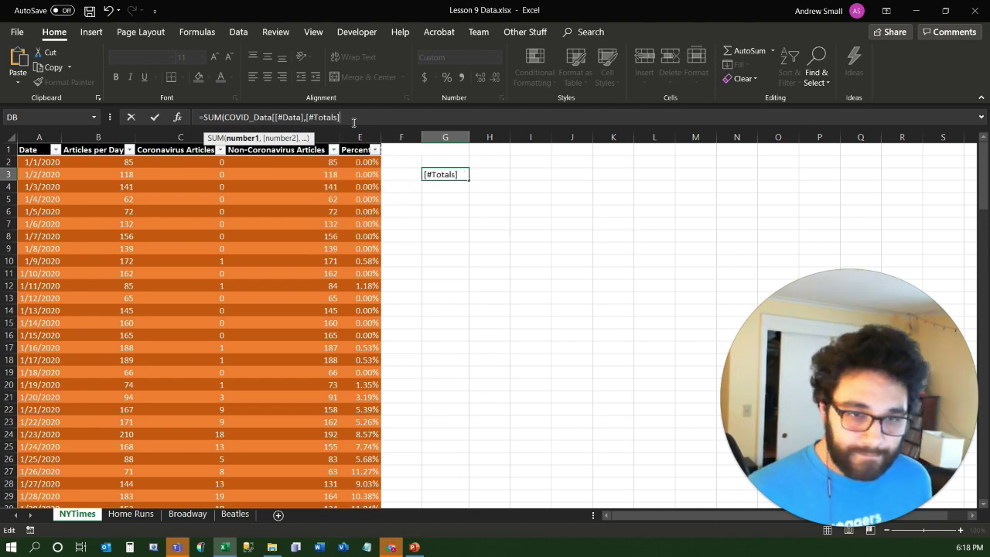
- Complete the G3 formula with the Articles per Day column, as =SUM(COVID_Data[[#Data],[#Totals],[Articles per Day]])
type("],[")
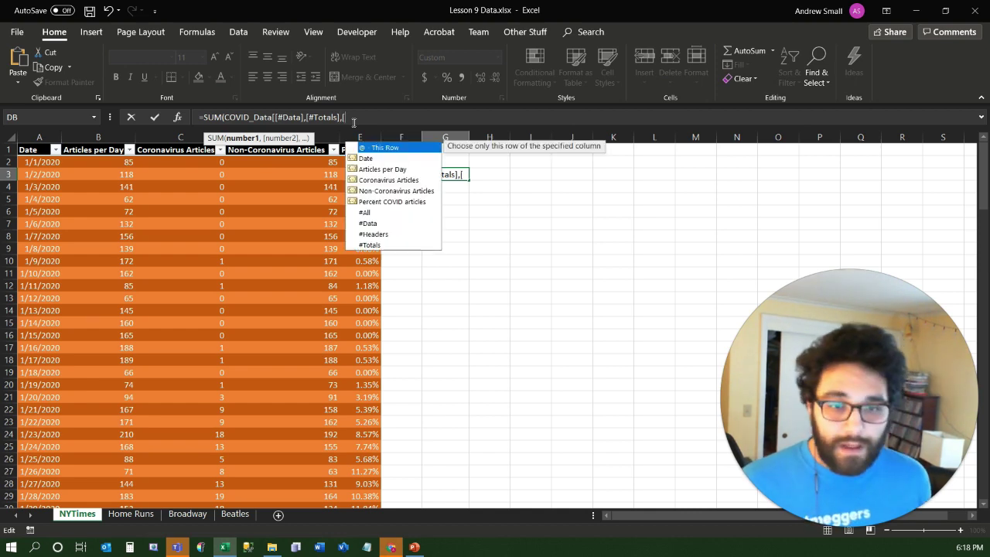
key("Down")
key("Down")
key("Tab")
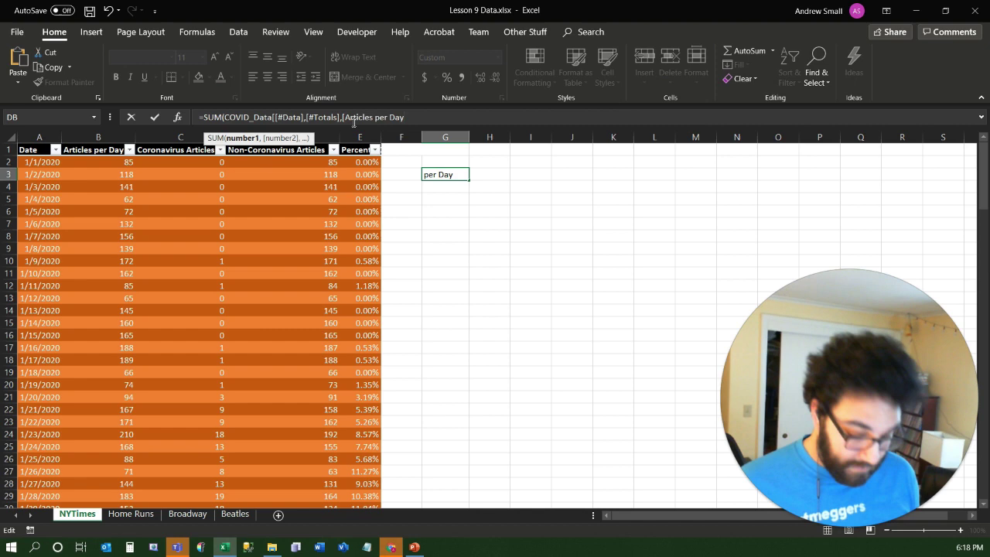
type("]")
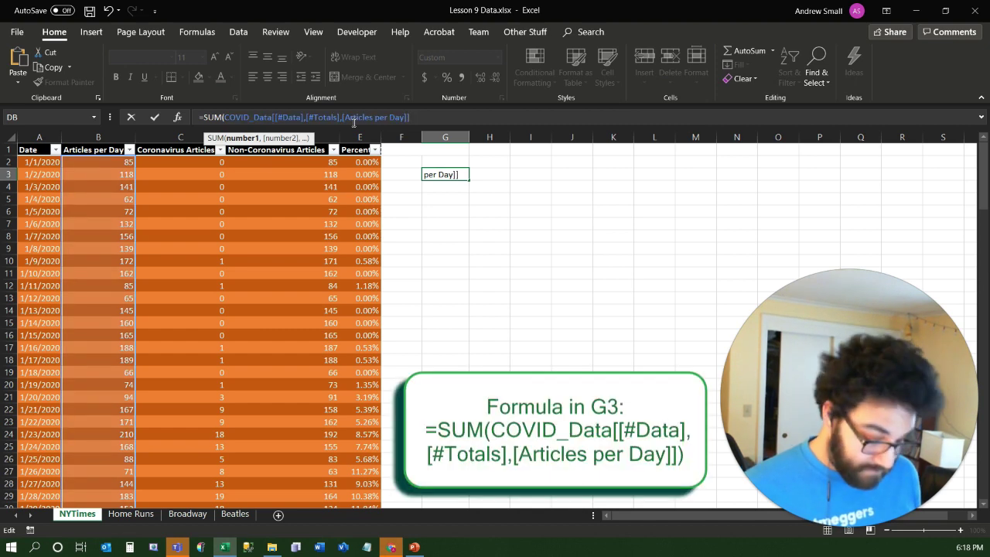
type(")")
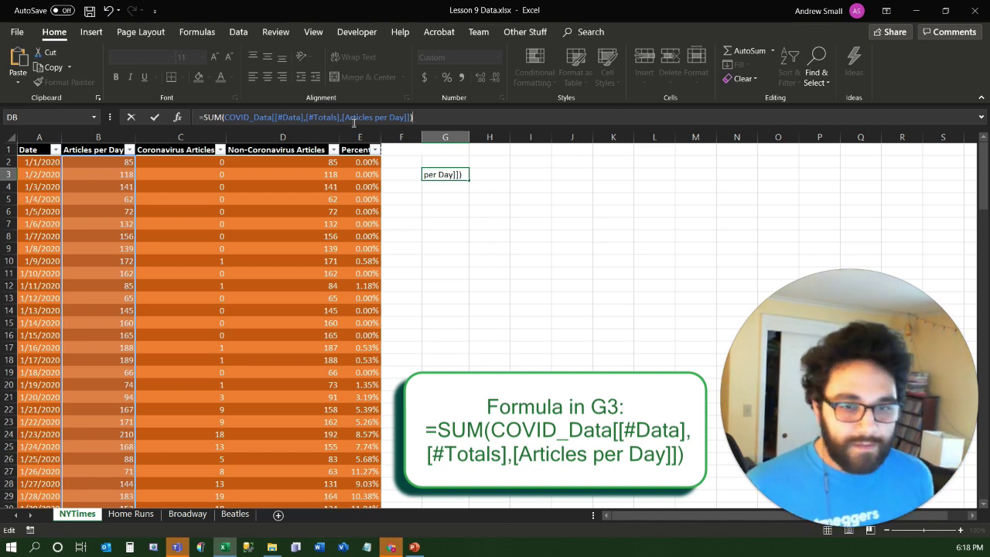
key("Return")
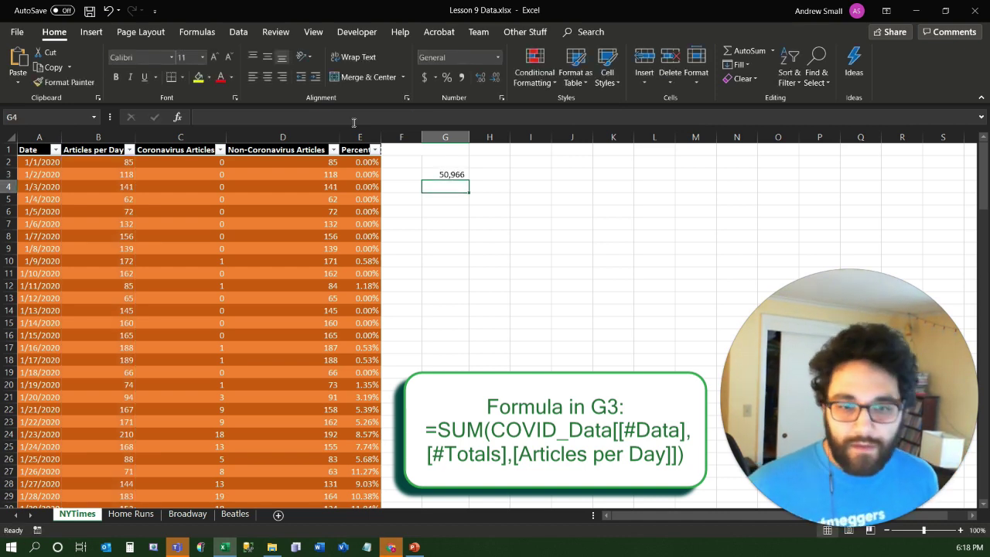
- Open the G3 formula for editing and examine which Articles per Day rows it references down to the total row
left_click(445, 175)
left_click(125, 161)
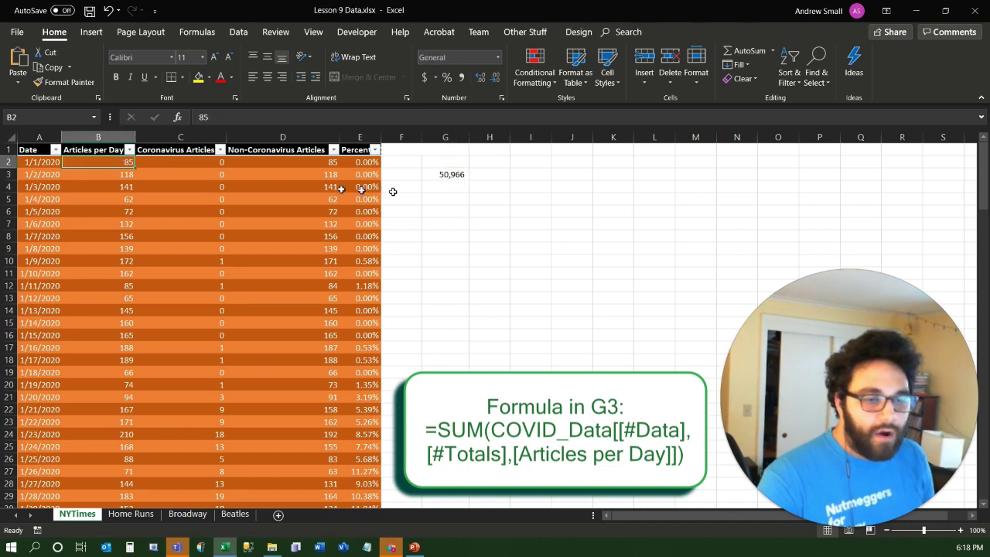
left_click(445, 174)
left_click(462, 120)
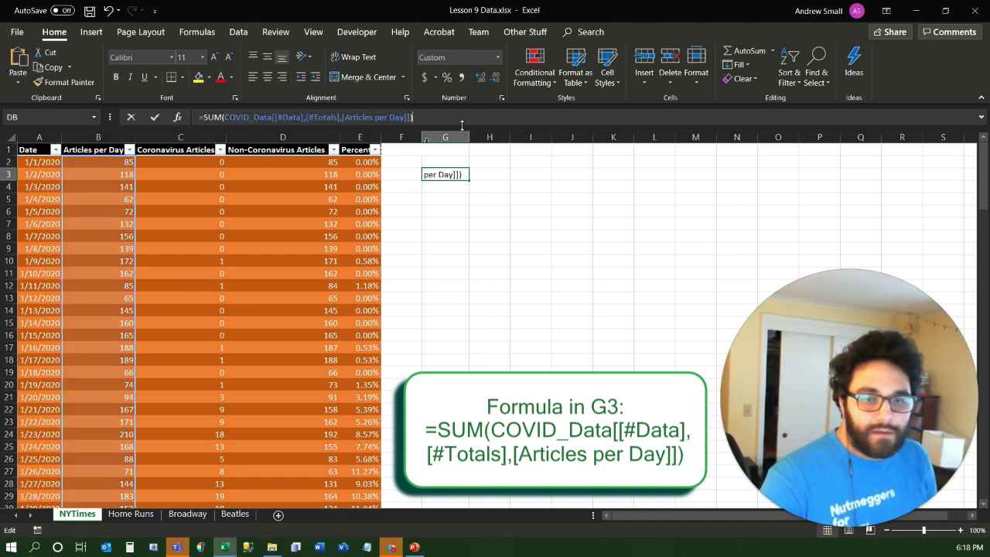
scroll(320, 298, "down", 20)
scroll(320, 304, "down", 20)
scroll(320, 304, "up", 1)
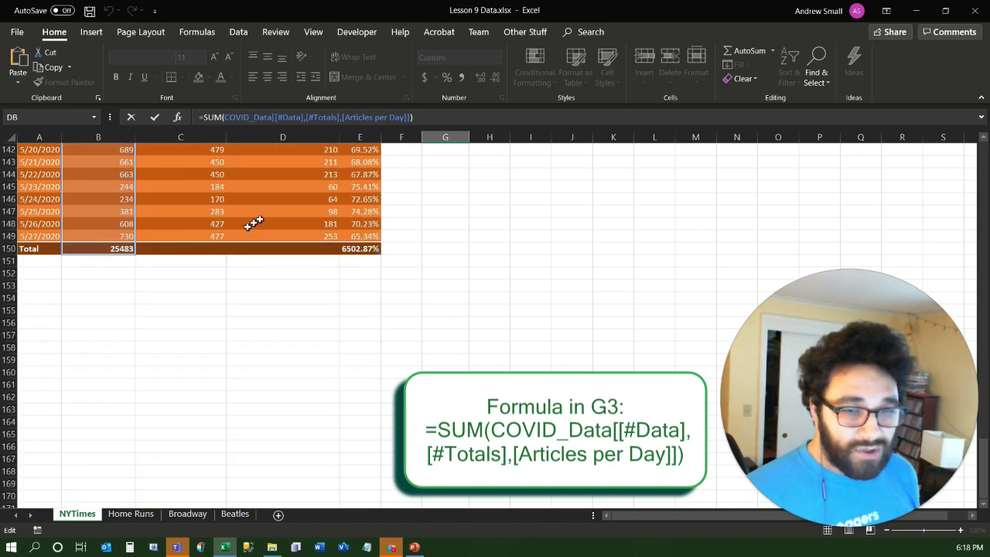
- Remove the #Totals item from the G3 formula and enter it as =SUM(COVID_Data[[#Data],[Articles per Day]])
left_click(341, 118)
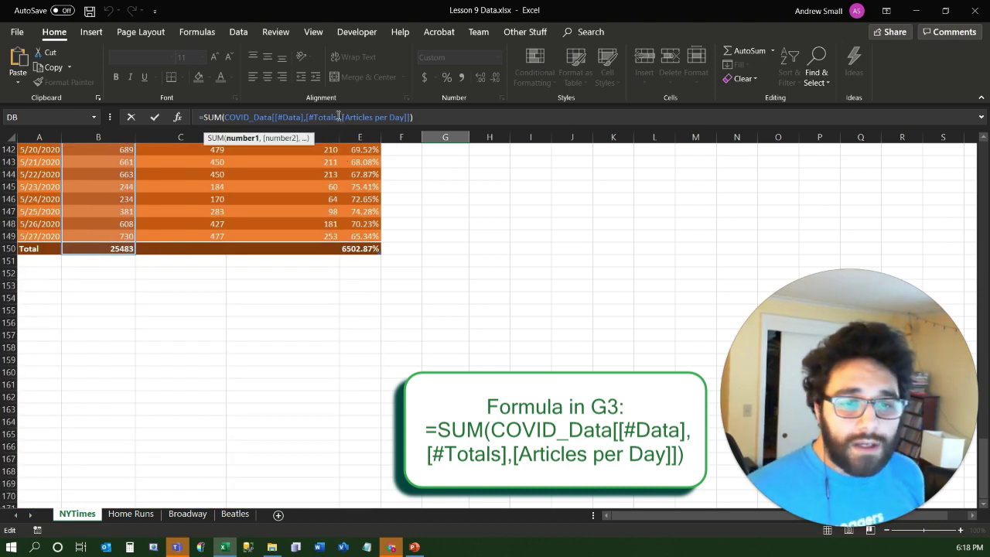
key("BackSpace")
key("BackSpace")
key("BackSpace")
key("BackSpace")
key("BackSpace")
key("BackSpace")
key("BackSpace")
key("BackSpace")
key("BackSpace")
key("BackSpace")
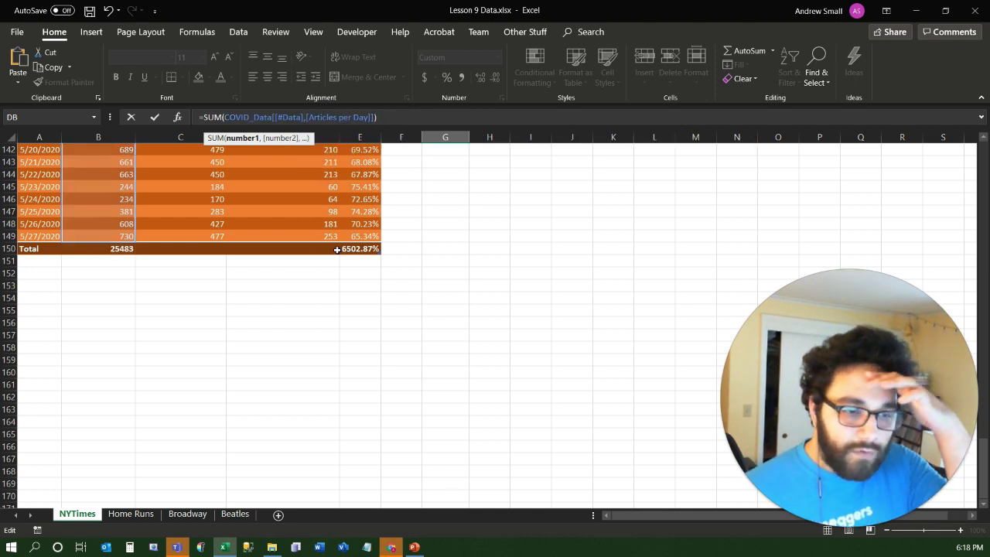
key("Return")
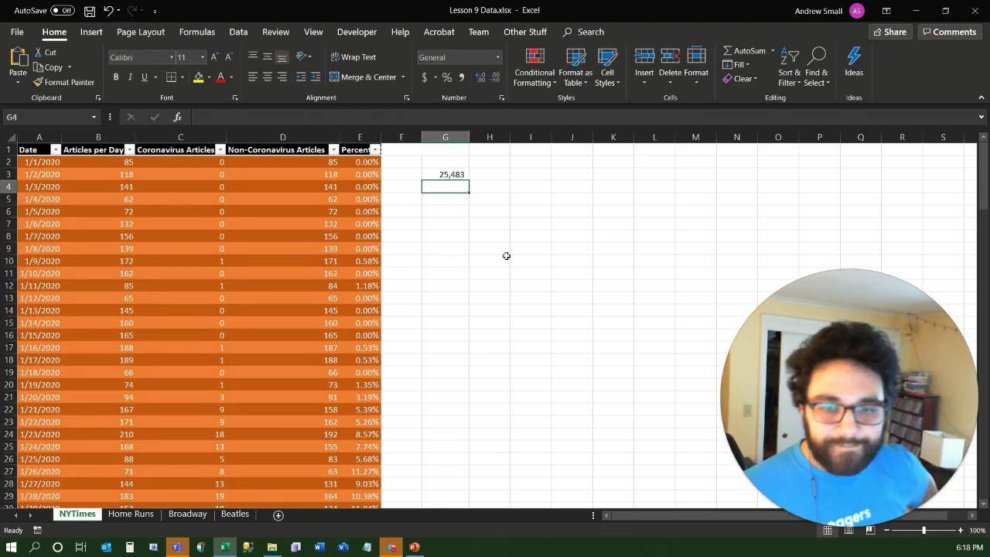
- Review the range referenced by the SUM formula in G3, then clear the cell
left_click(448, 175)
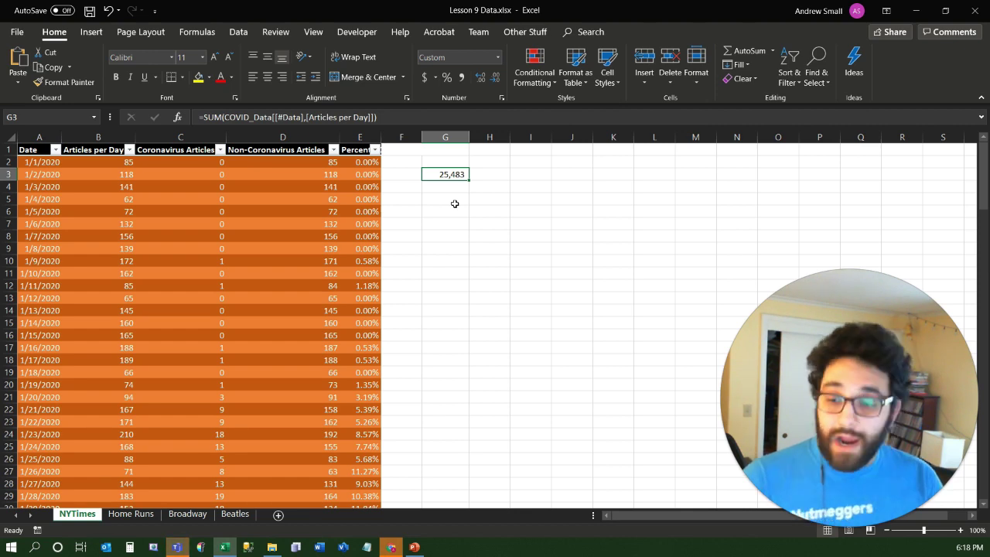
left_click(416, 117)
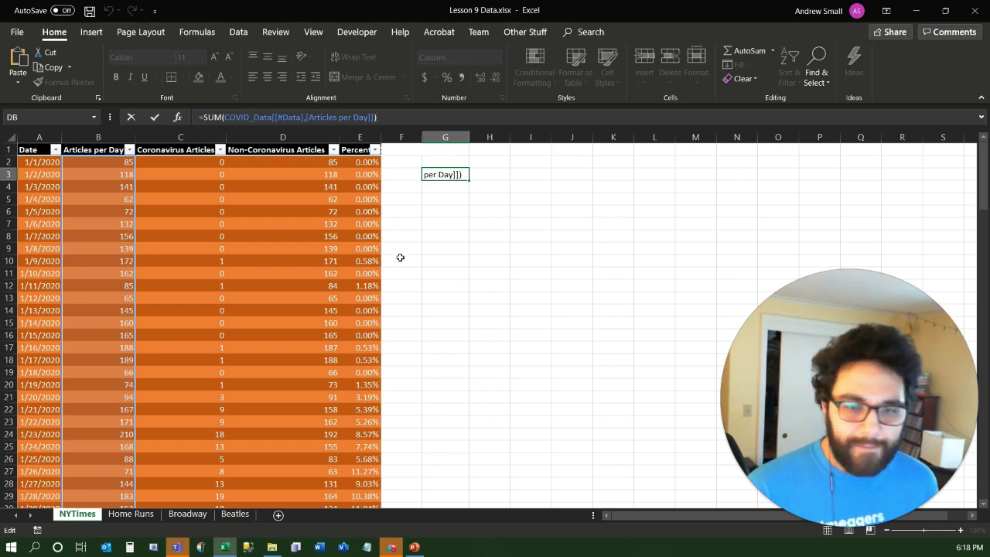
key("Escape")
key("Delete")
- Start a current-row reference to the COVID_Data table in G2, as =COVID_Data[@
key("Up")
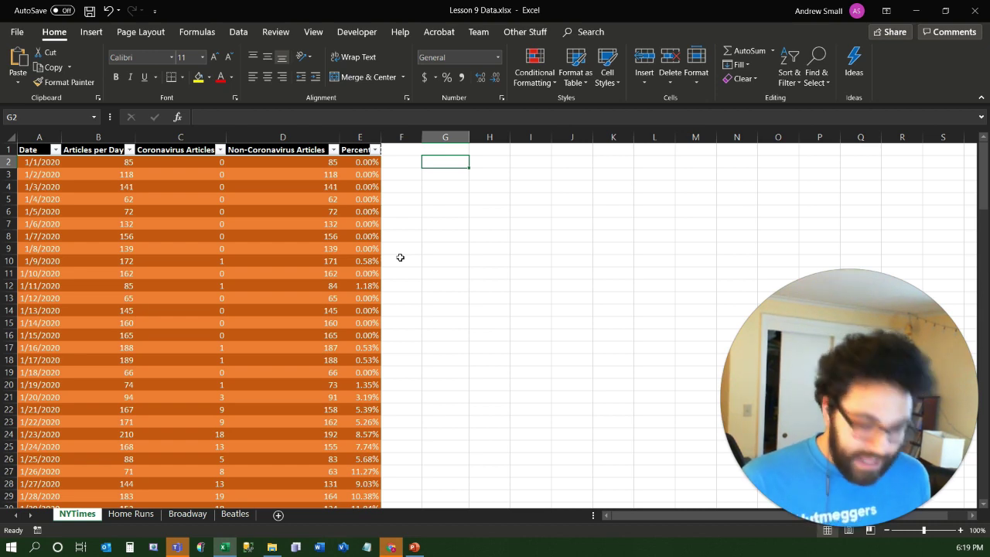
type("=")
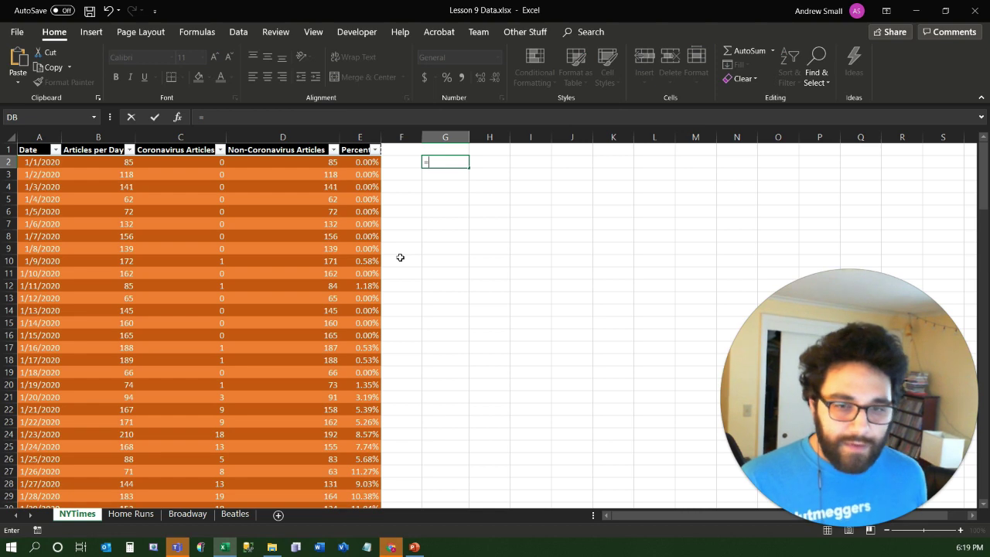
type("covi")
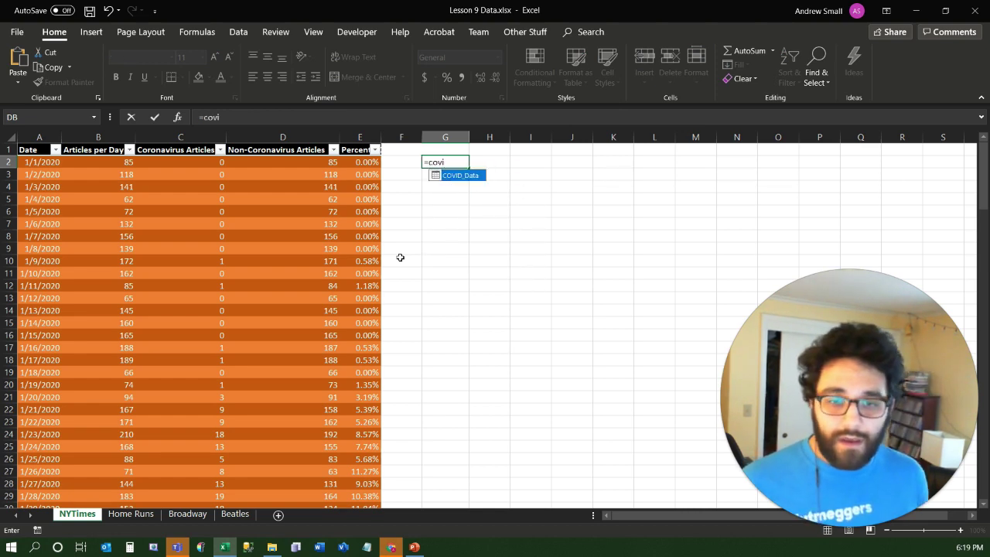
key("Tab")
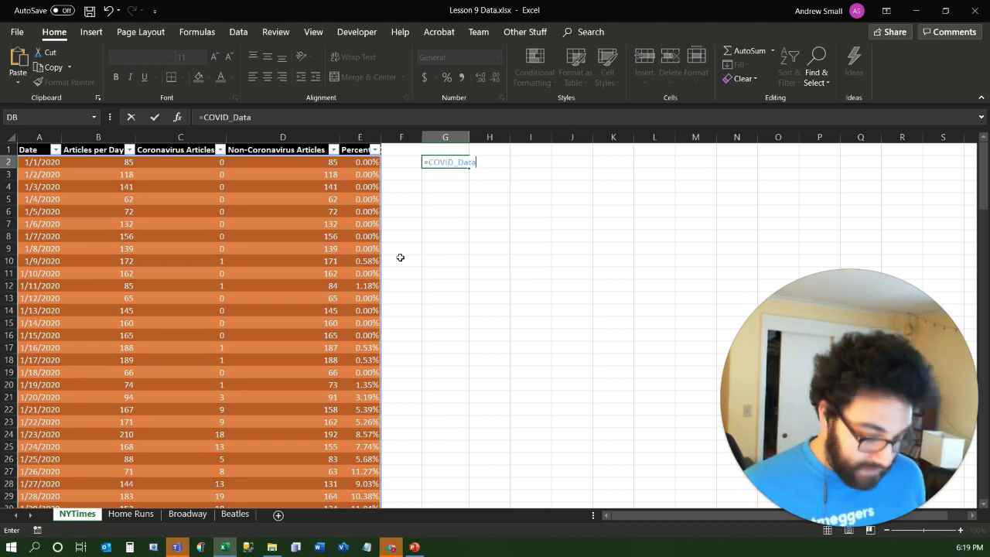
type("[")
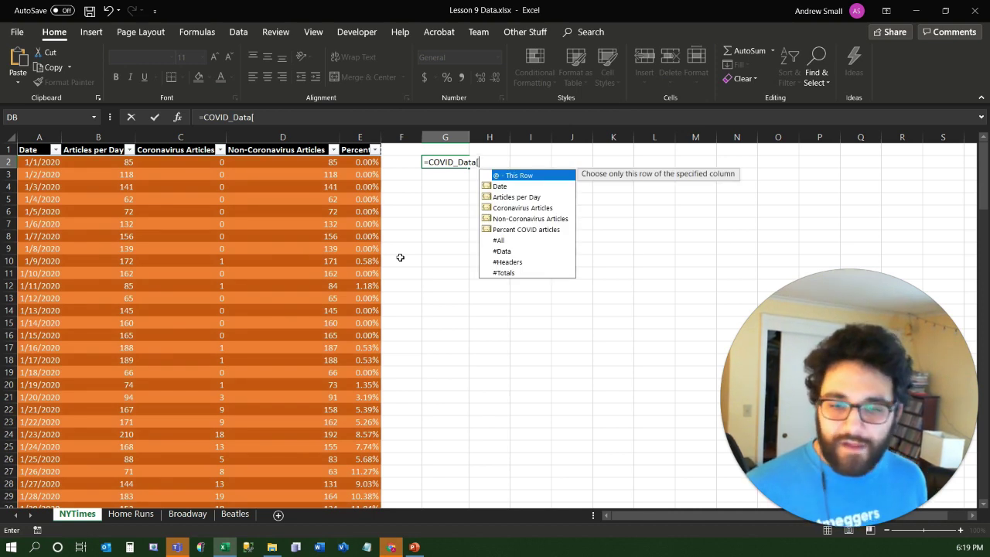
type("@")
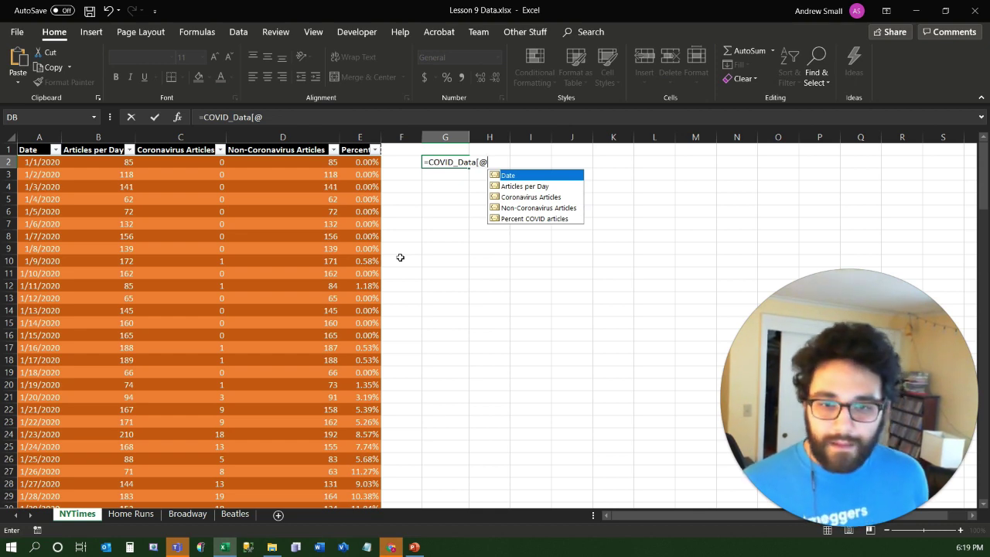
- Complete the G2 formula with the Percent COVID articles column, as =COVID_Data[@[Percent COVID articles]]
key("Down")
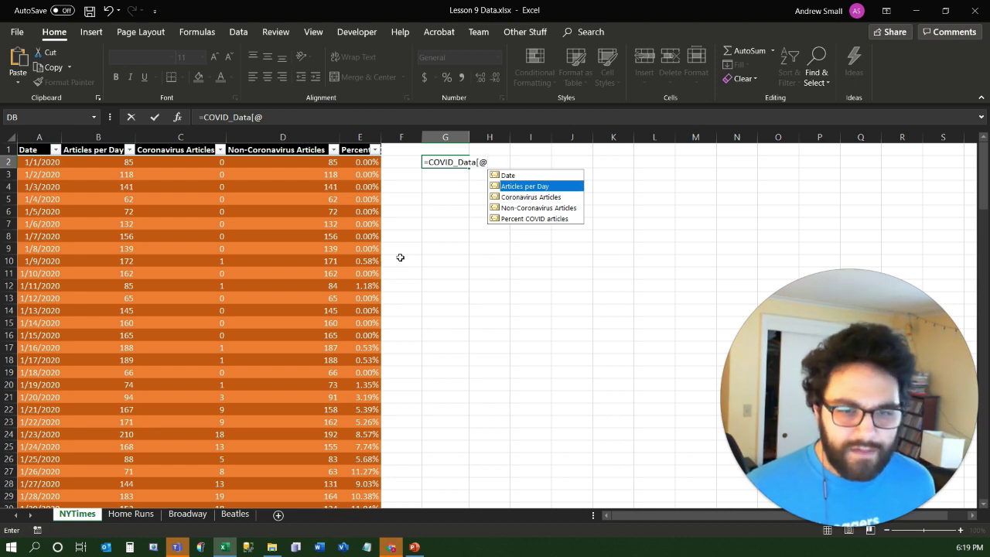
key("Down")
key("Down")
key("Down")
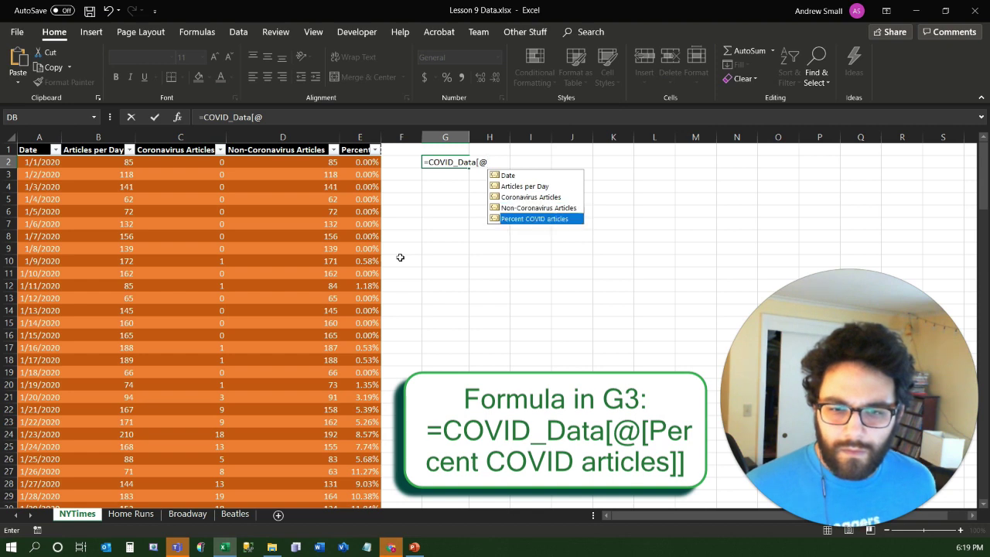
key("Tab")
type("]")
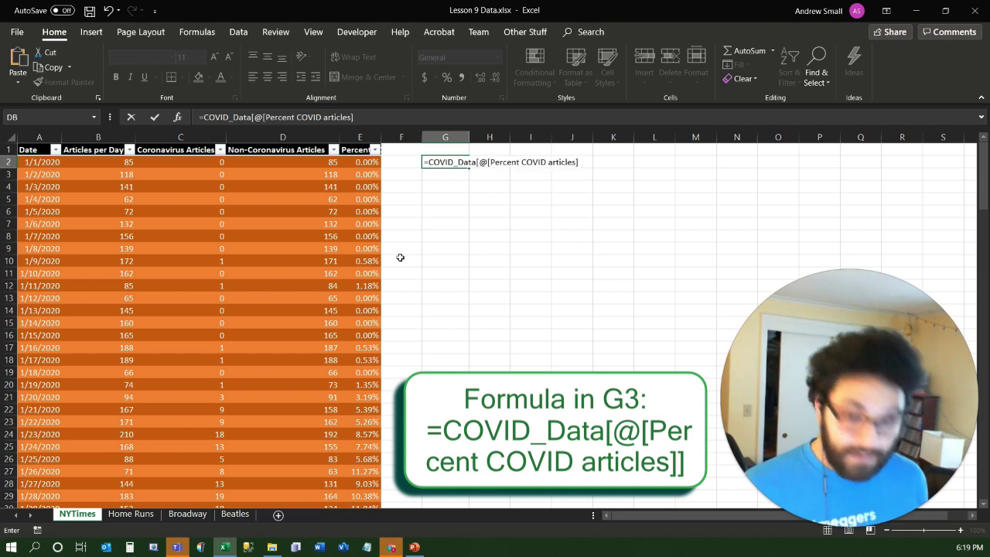
type("]")
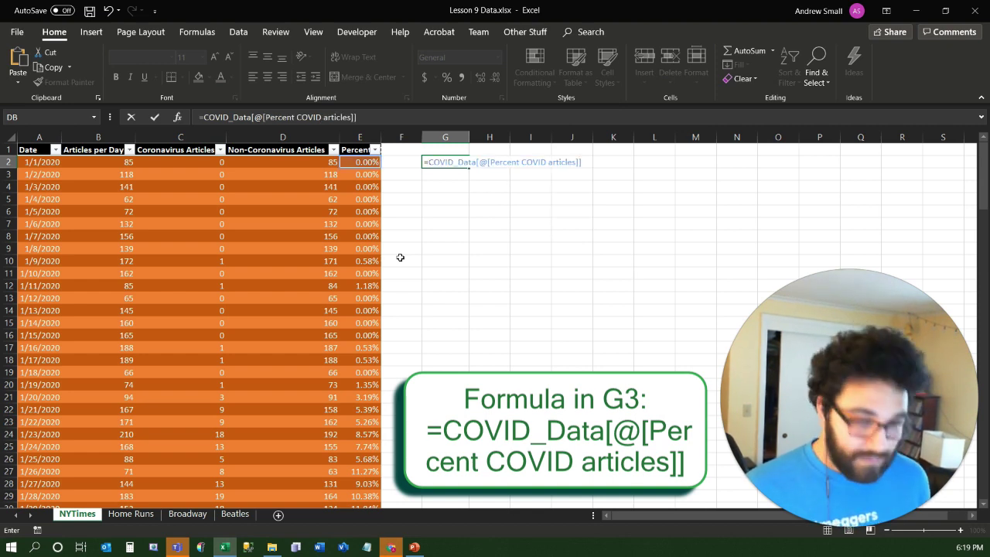
key("ctrl+Return")
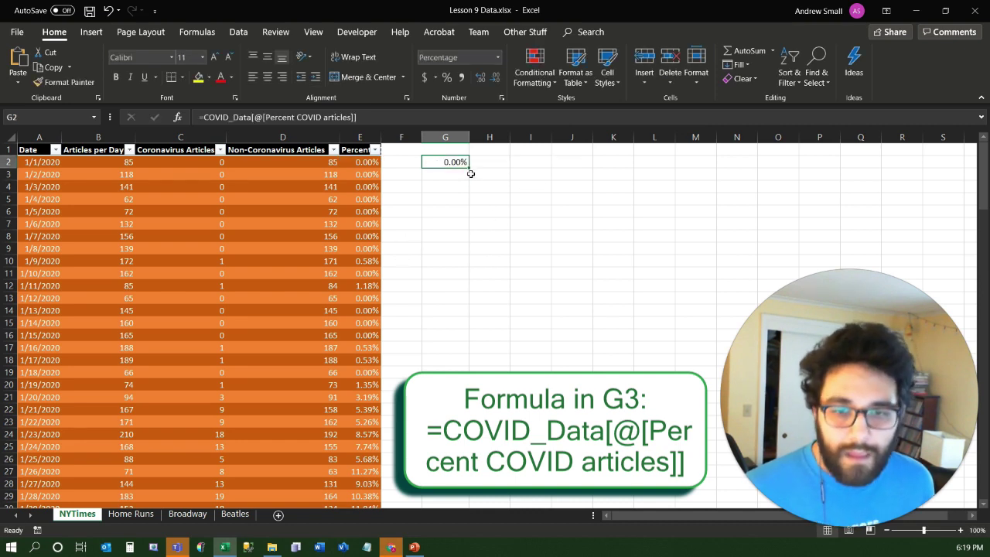
- Fill the G2 formula down to G139 and inspect which table cell the copy in G37 references
left_click_drag(464, 164, 443, 541)
scroll(453, 286, "up", 20)
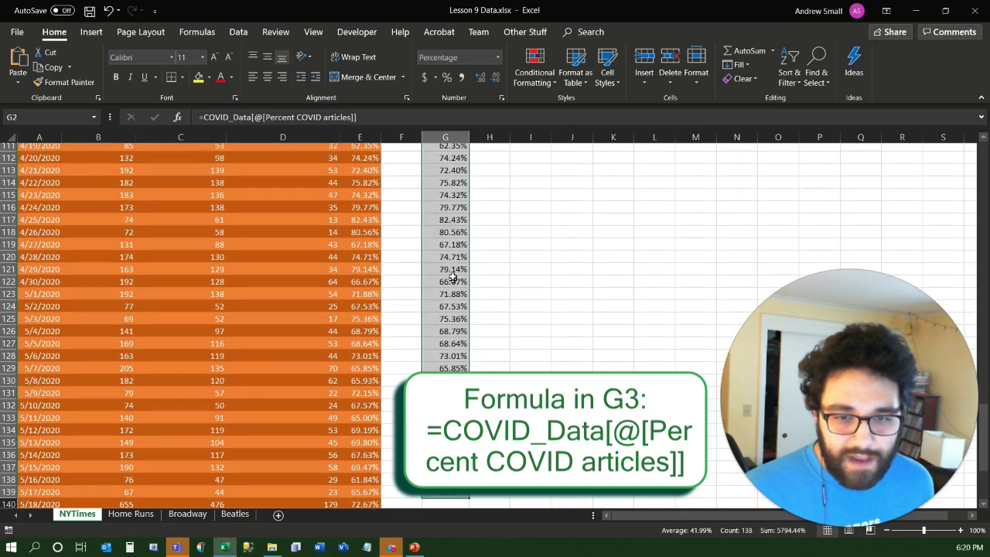
left_click(447, 187)
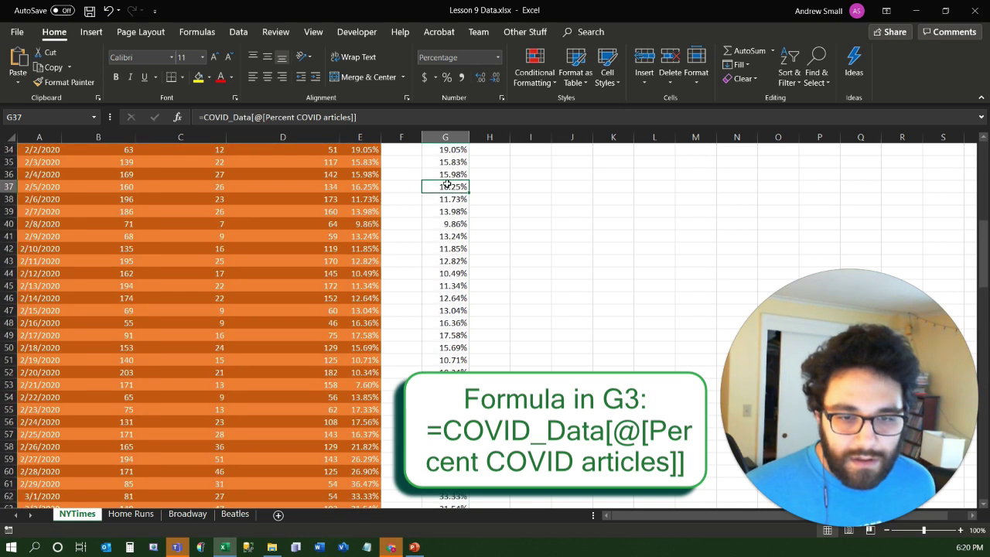
scroll(449, 232, "up", 1)
scroll(449, 234, "up", 11)
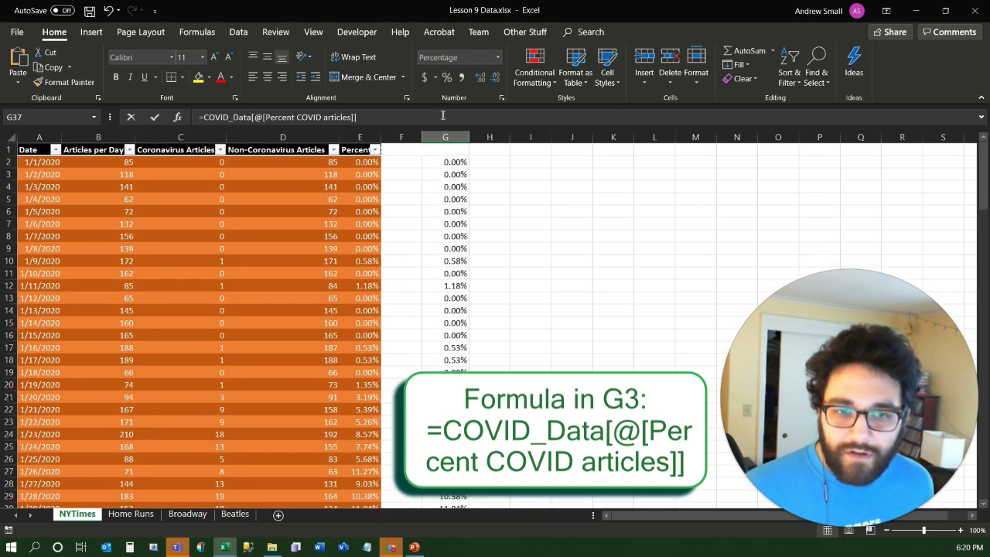
key("F2")
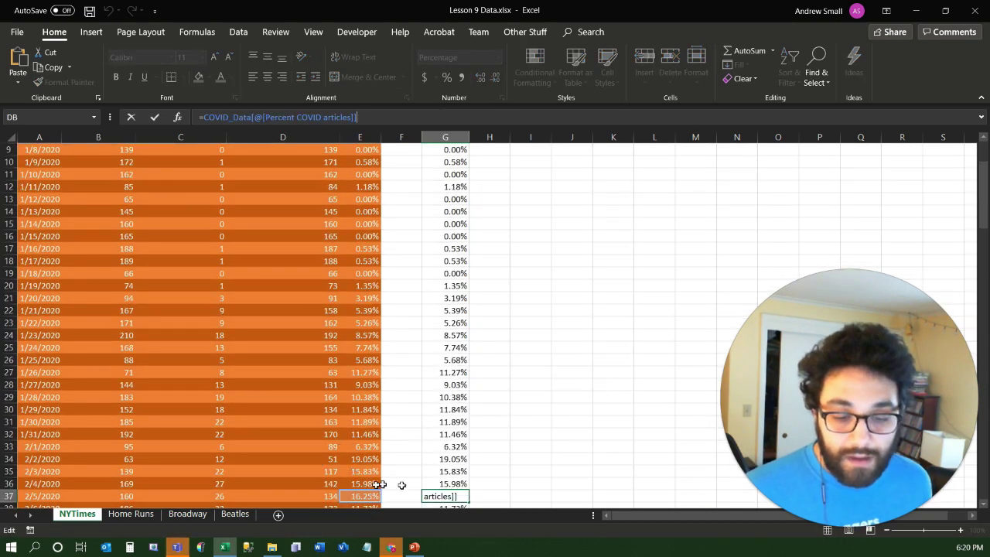
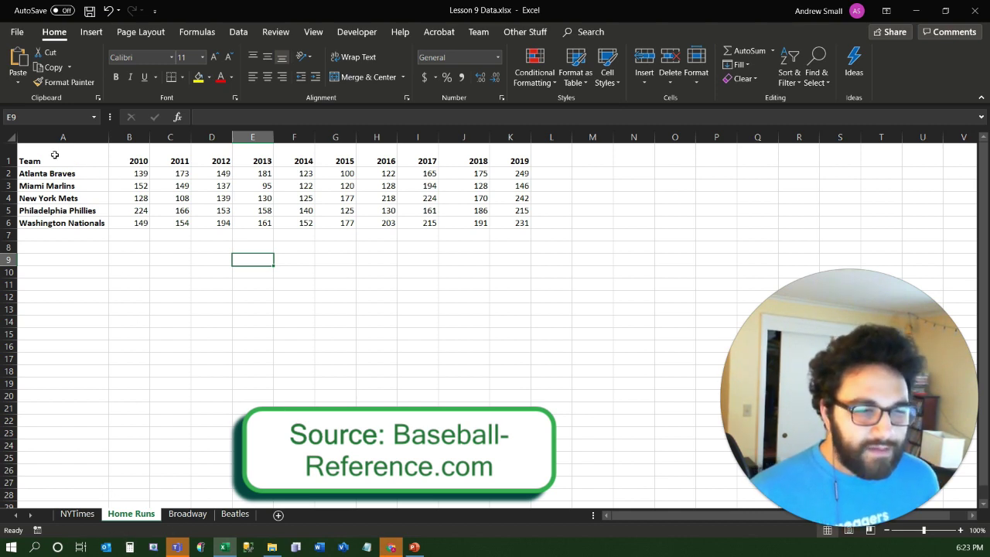
- Examine the team names, the 2010–2019 year headers and the home run values in B2:K6 on the Home Runs sheet
left_click_drag(138, 174, 527, 232)
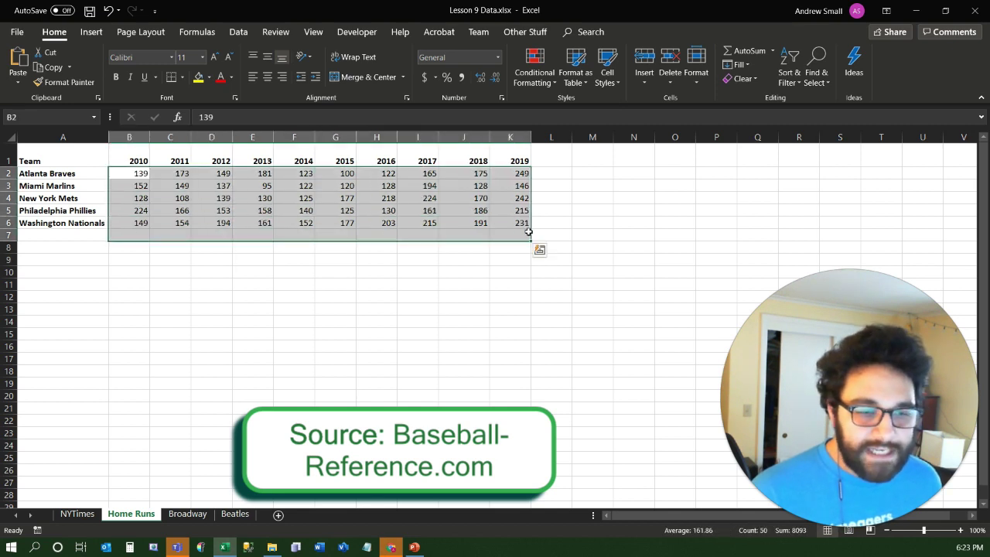
left_click_drag(78, 174, 86, 224)
left_click_drag(147, 152, 518, 162)
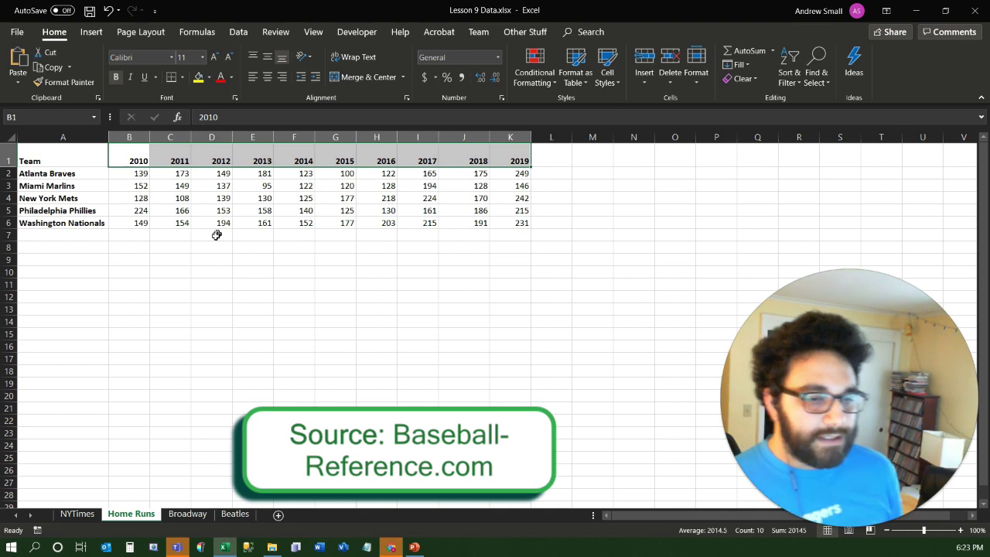
left_click(93, 187)
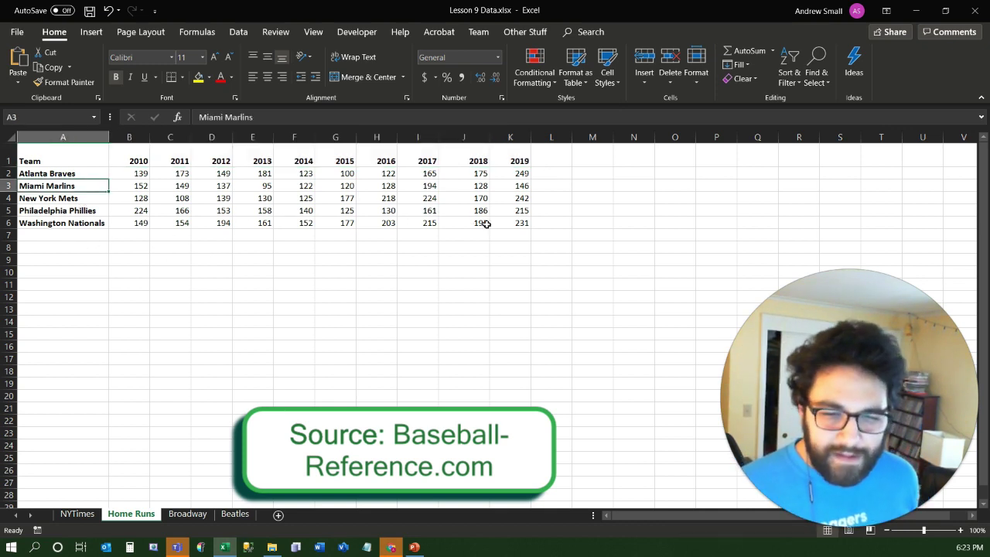
left_click_drag(512, 223, 155, 177)
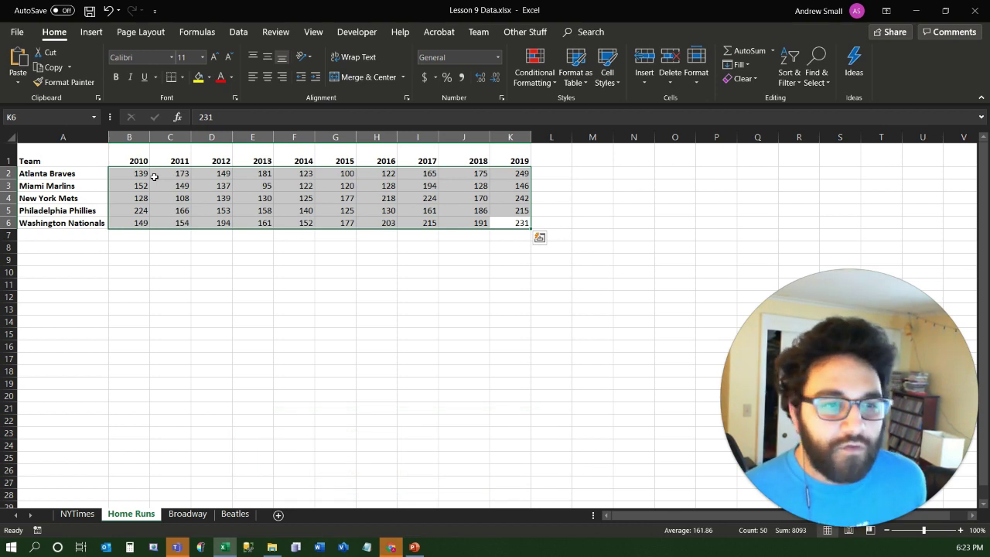
- Insert a basic 2-D line chart from the home run data and place it below the table
left_click(134, 184)
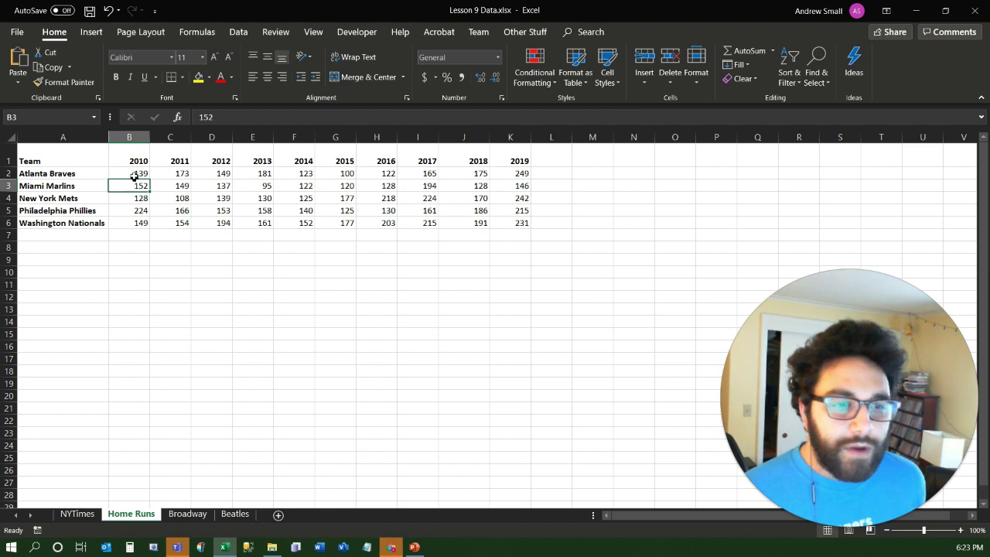
left_click(89, 35)
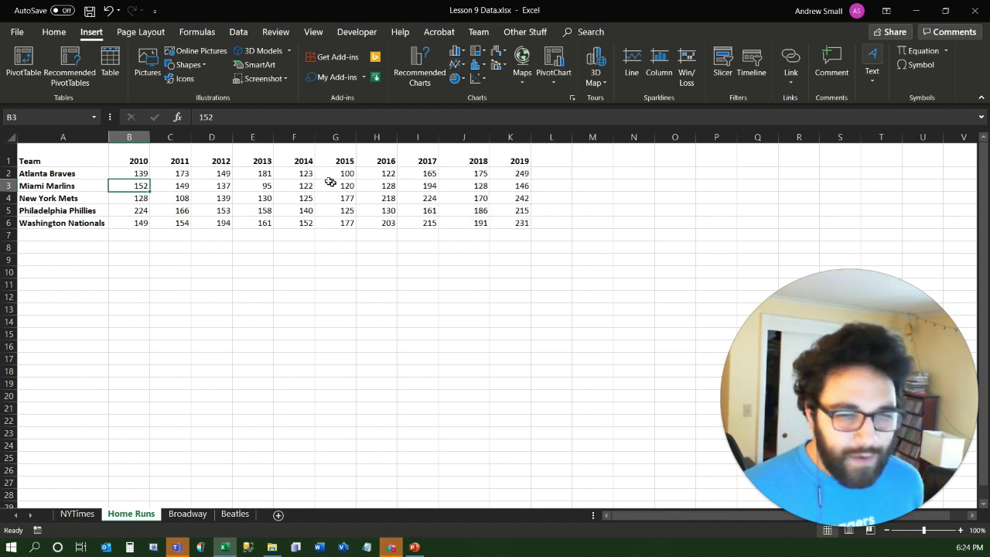
left_click(463, 68)
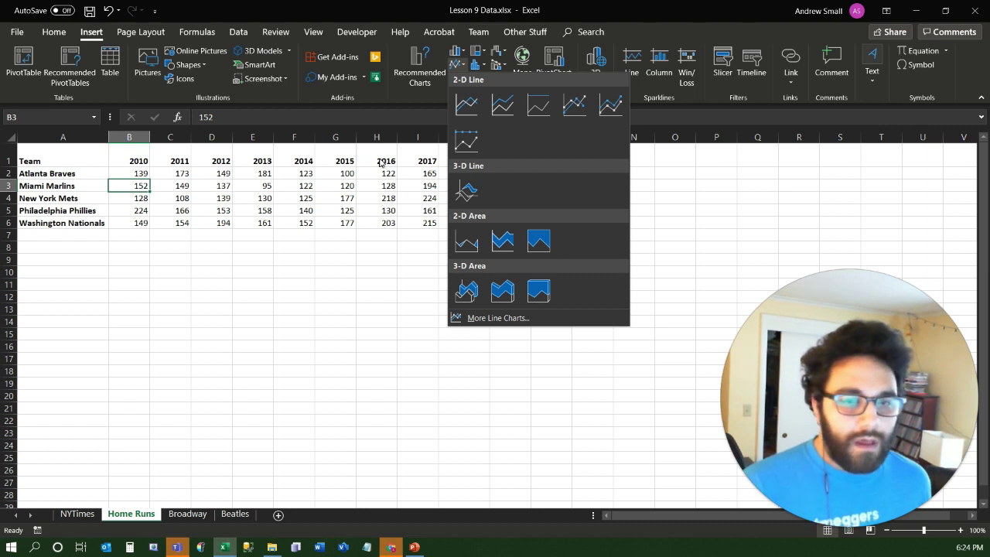
left_click(465, 107)
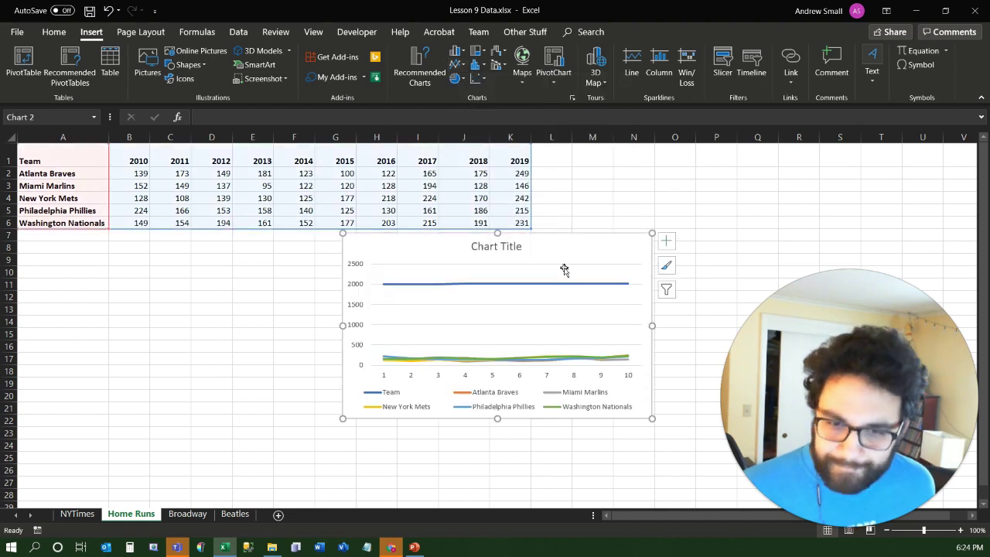
left_click_drag(562, 245, 352, 287)
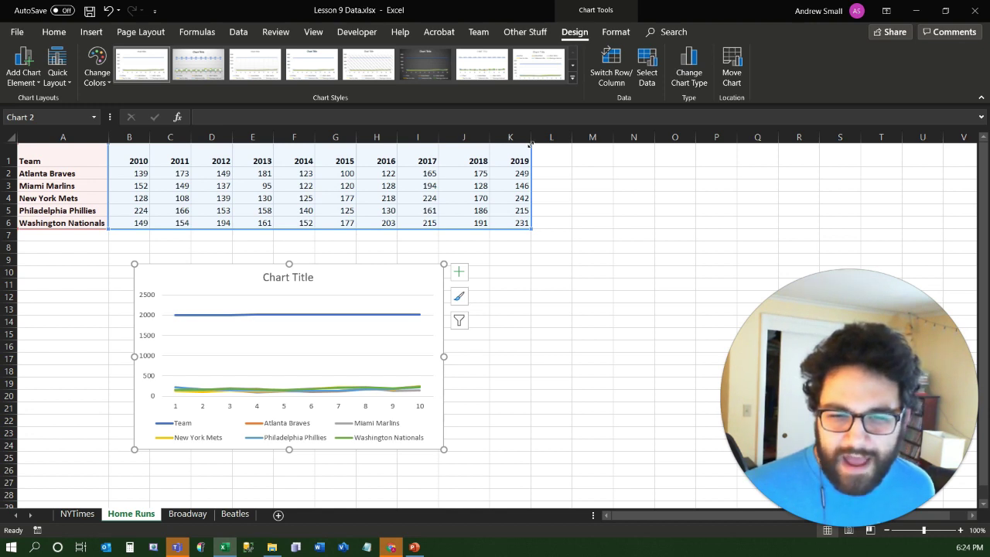
- Shrink the chart's data range to A2:K6 so it excludes the year header row, and shift the chart slightly upward
left_click_drag(529, 149, 526, 157)
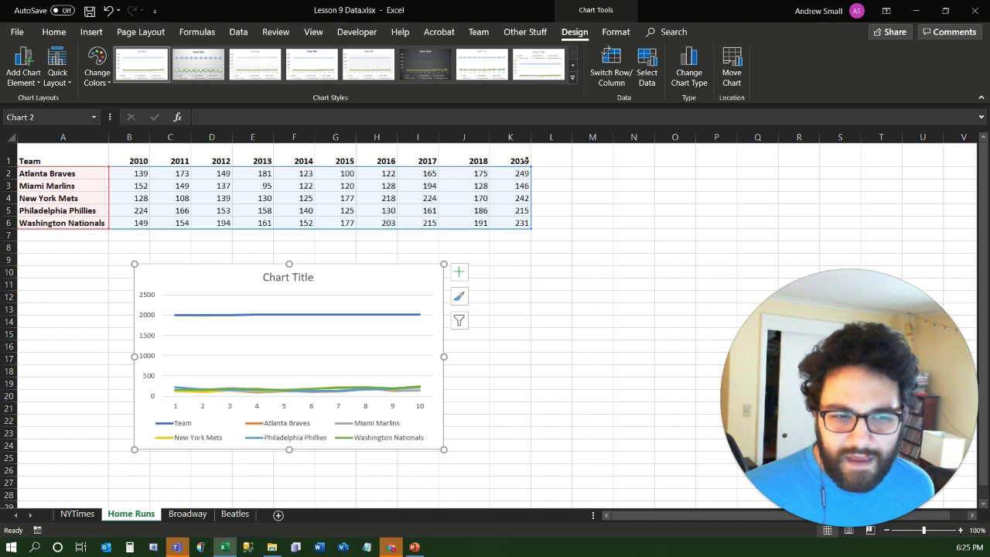
left_click_drag(525, 160, 525, 167)
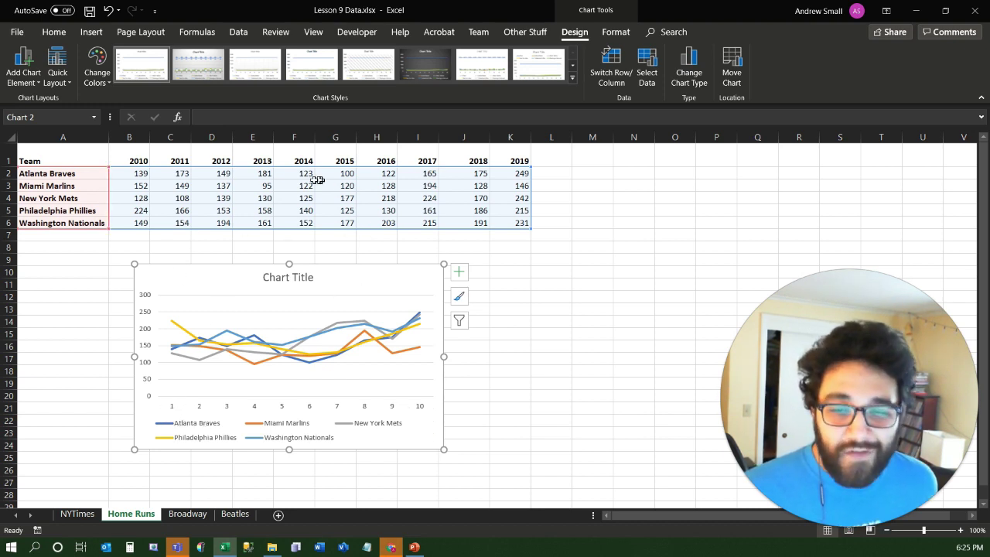
left_click_drag(335, 277, 338, 269)
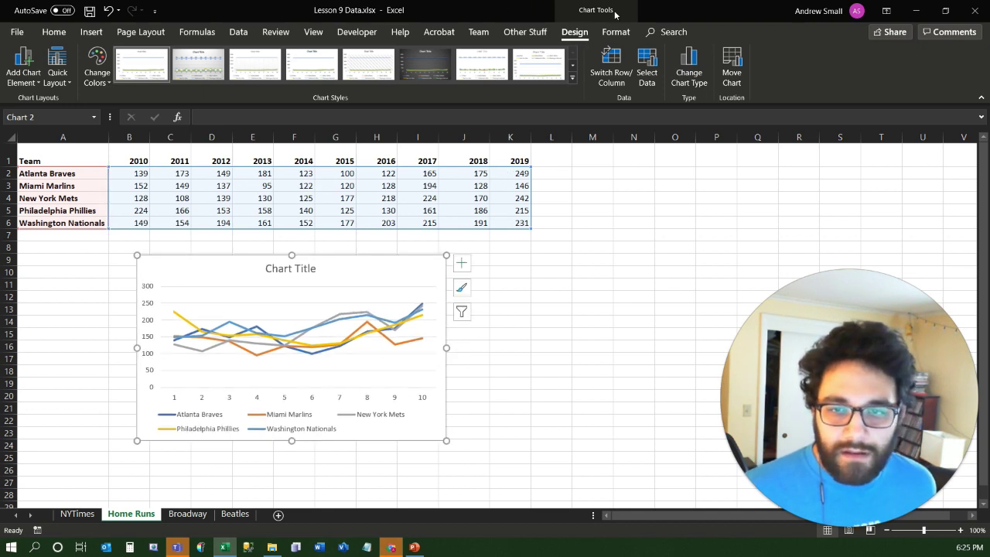
- Set the chart's horizontal axis labels to the year headers in 'Home Runs'!$B$1:$K$1 and apply the data source change
left_click(641, 62)
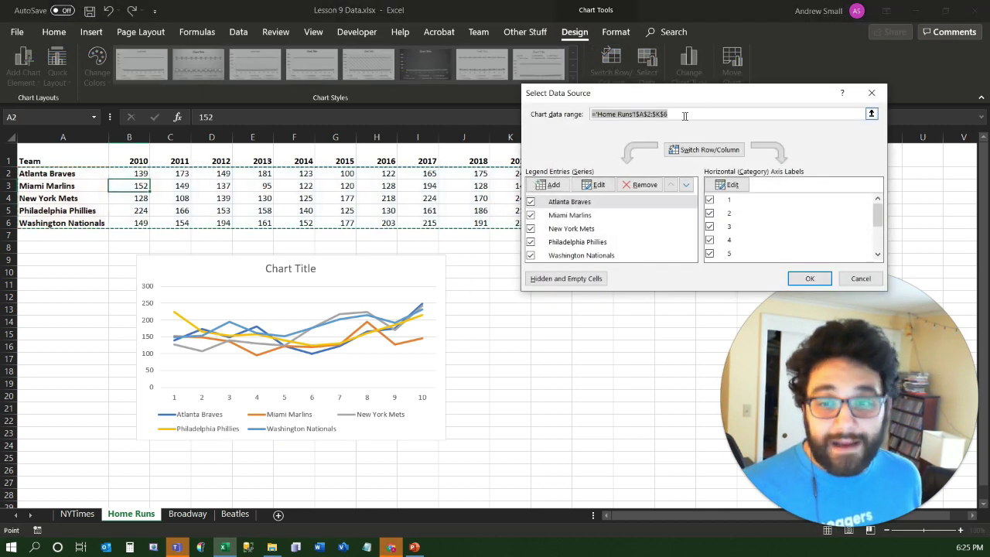
left_click_drag(670, 95, 354, 131)
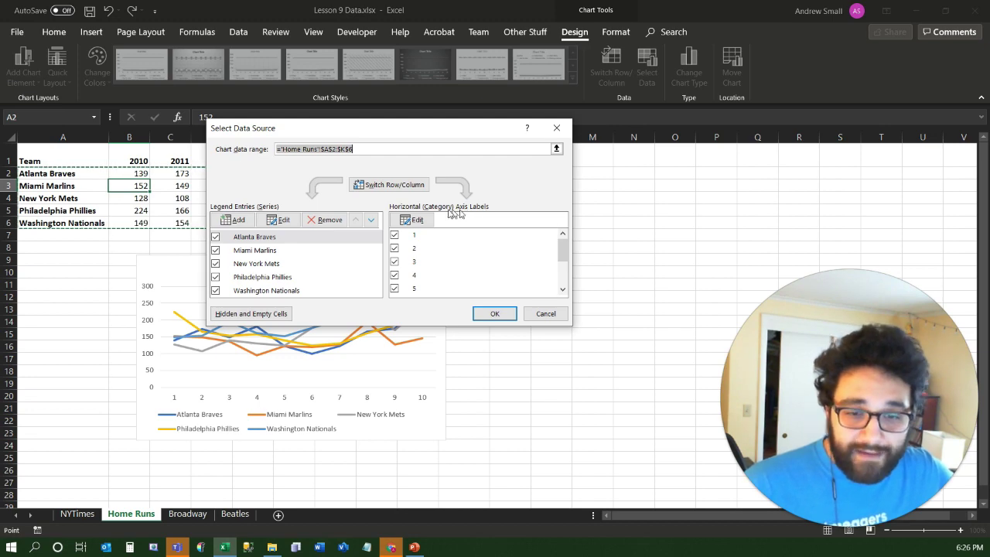
scroll(424, 259, "down", 10)
scroll(433, 261, "up", 10)
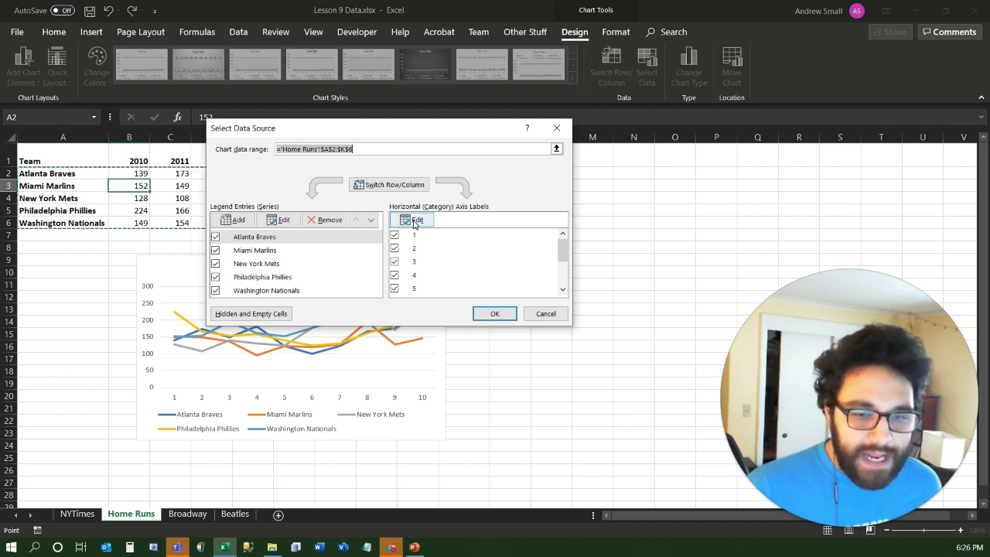
left_click(415, 221)
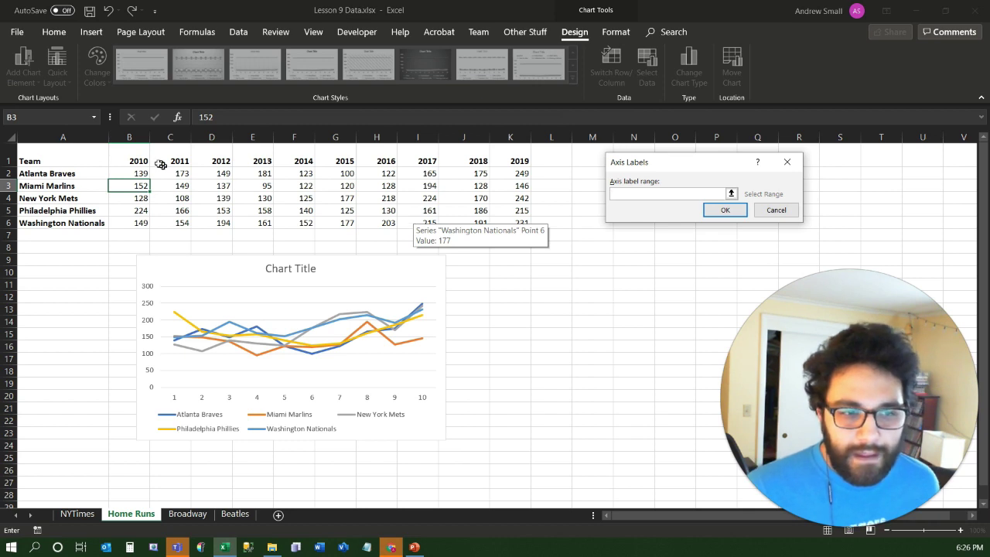
left_click_drag(142, 159, 508, 157)
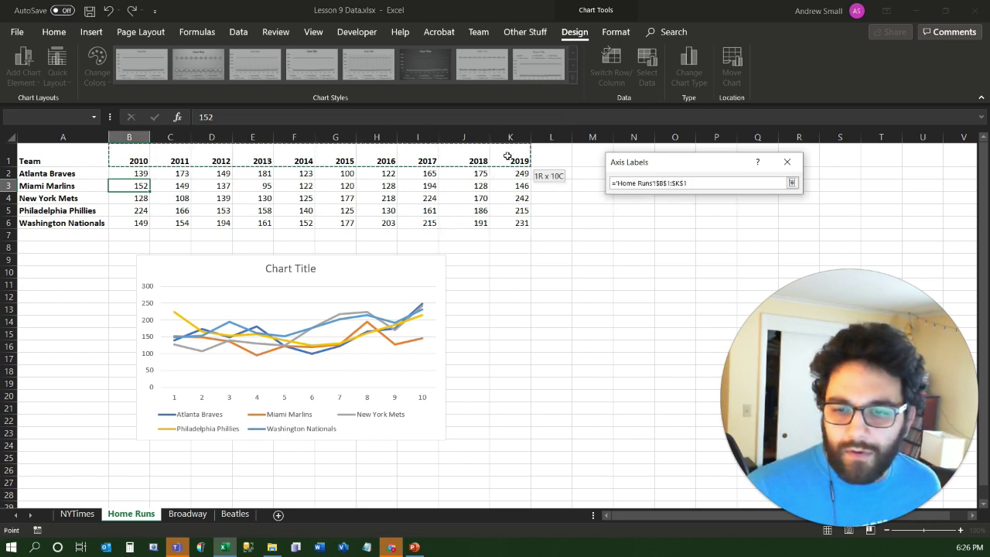
left_click_drag(507, 157, 508, 157)
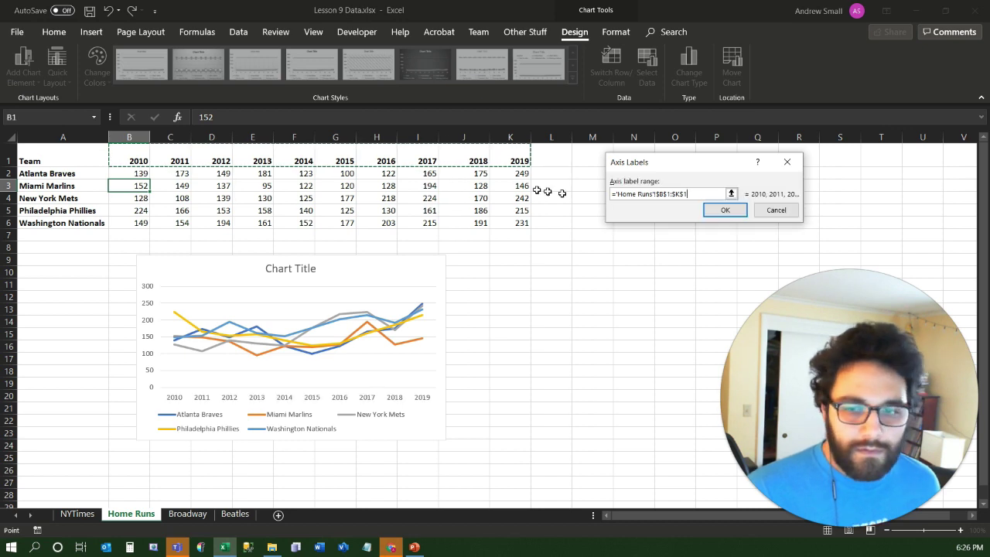
left_click(721, 212)
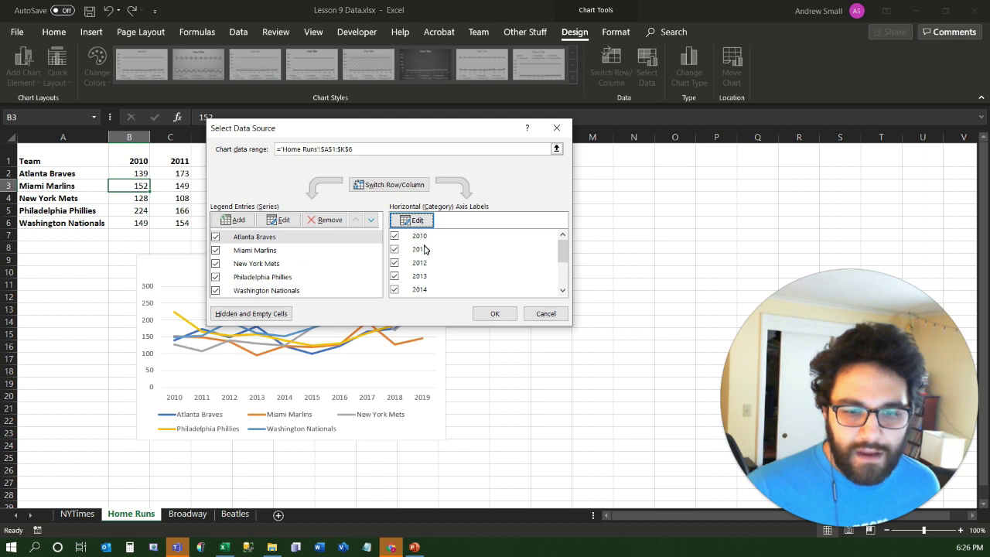
left_click_drag(562, 251, 570, 295)
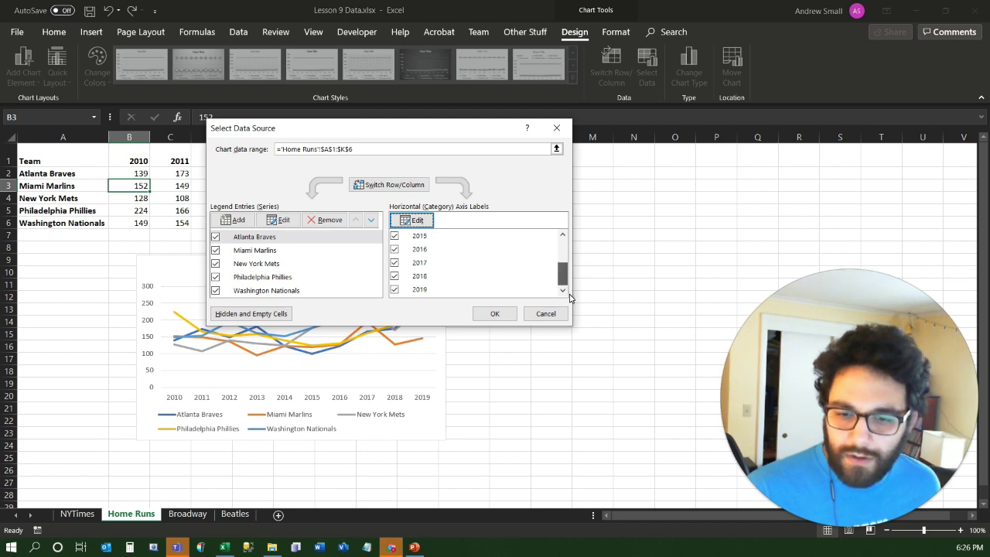
left_click(495, 313)
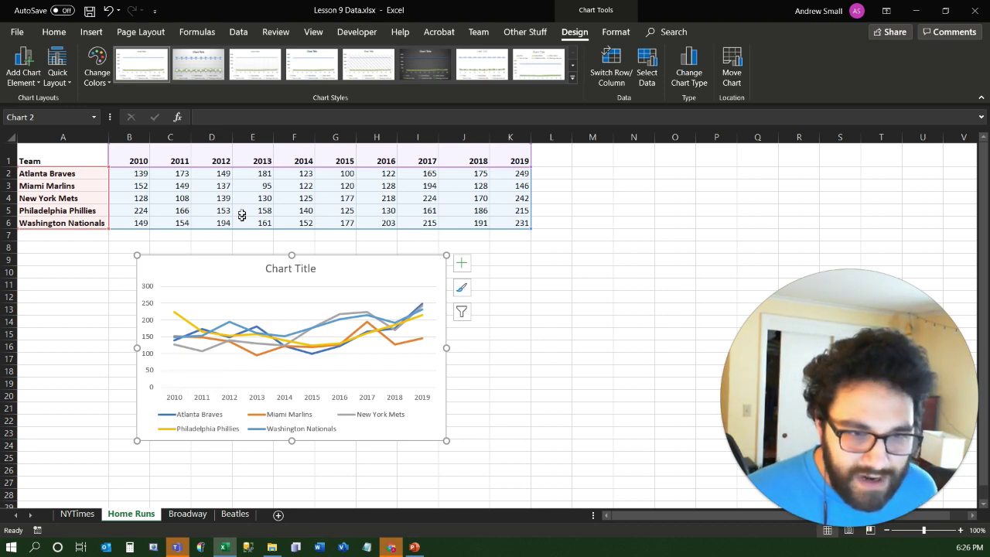
- Open the axis formatting options for the line chart's vertical axis
left_click_drag(256, 185, 222, 198)
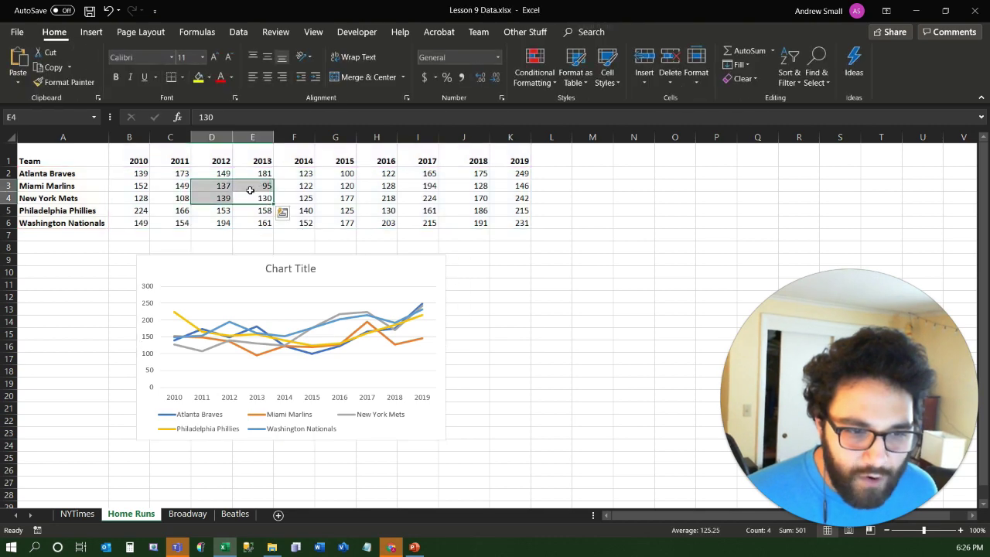
left_click(253, 348)
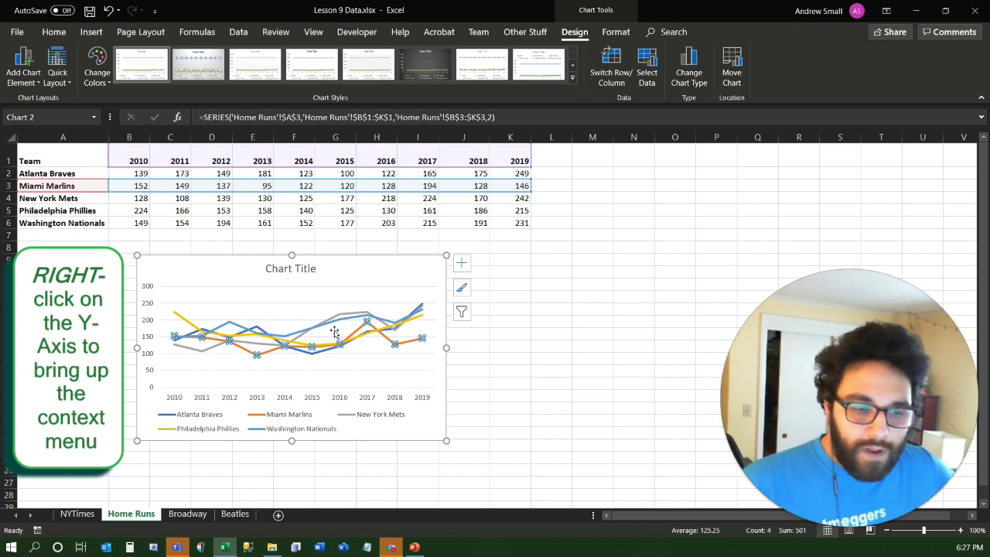
left_click(147, 310)
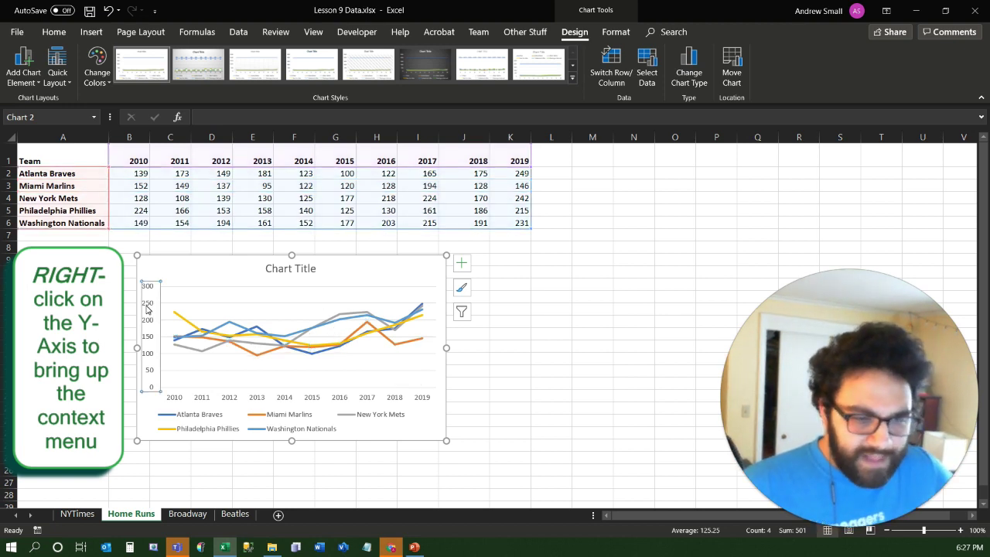
right_click(146, 310)
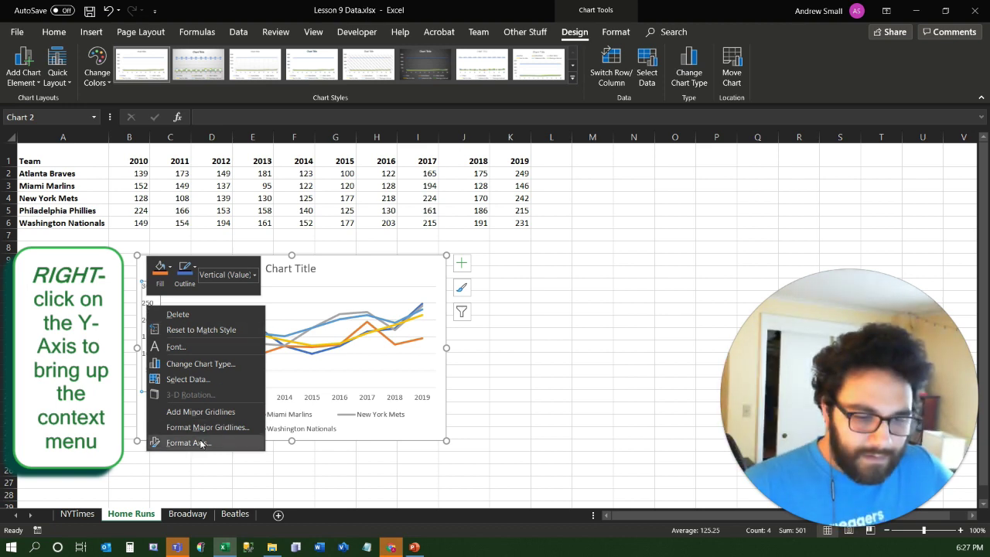
left_click(172, 444)
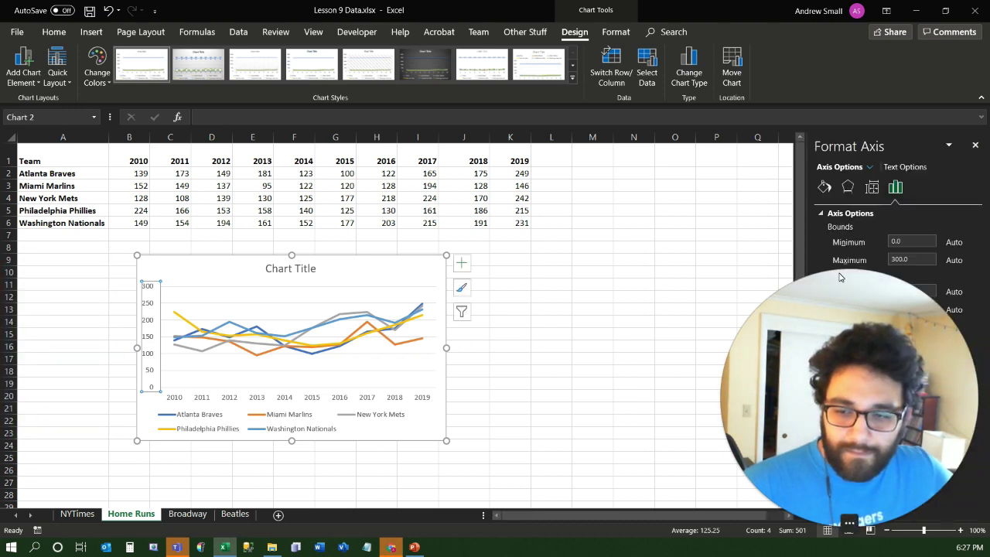
left_click_drag(810, 290, 598, 287)
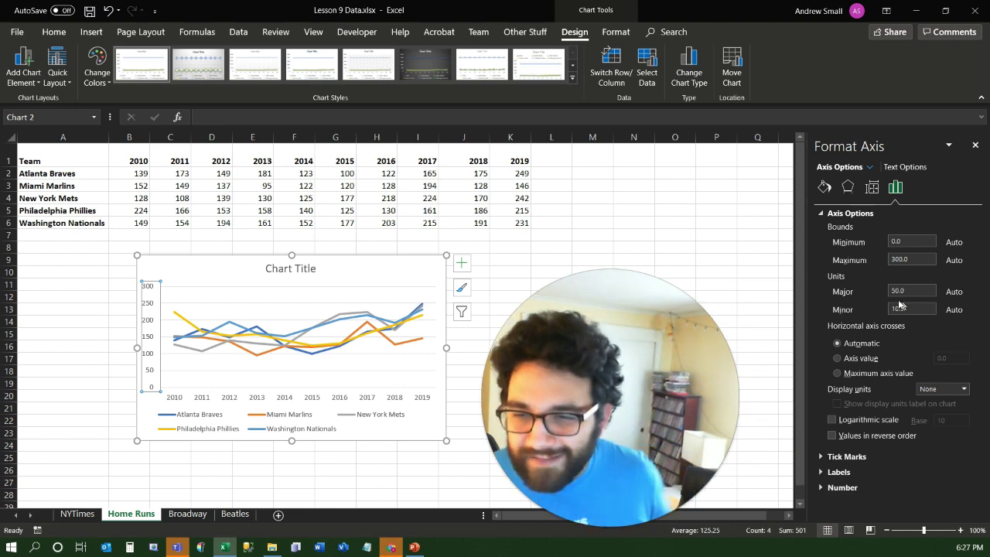
- Set the vertical axis bounds of the line chart to a minimum of 90 and a maximum of 250
left_click(912, 259)
left_click(897, 241)
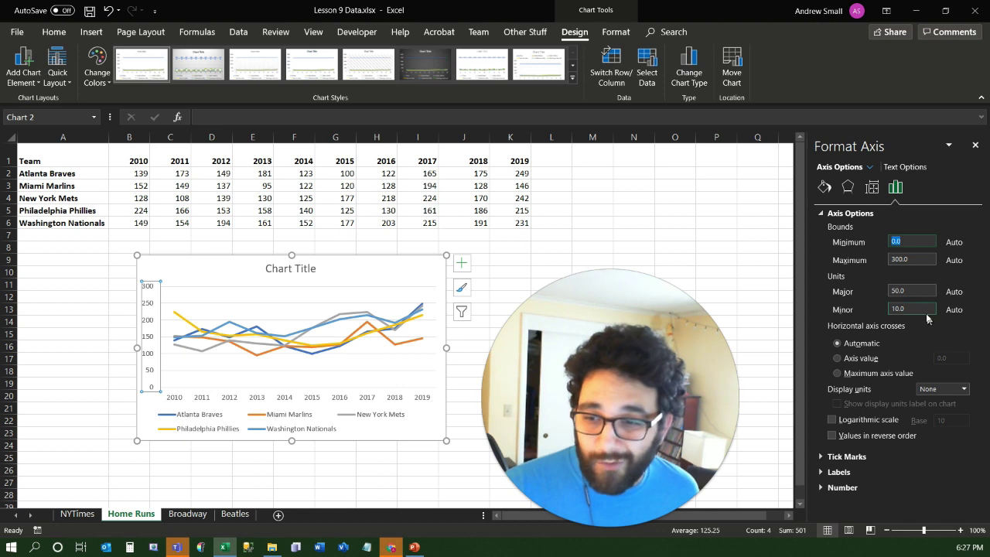
left_click_drag(900, 241, 856, 242)
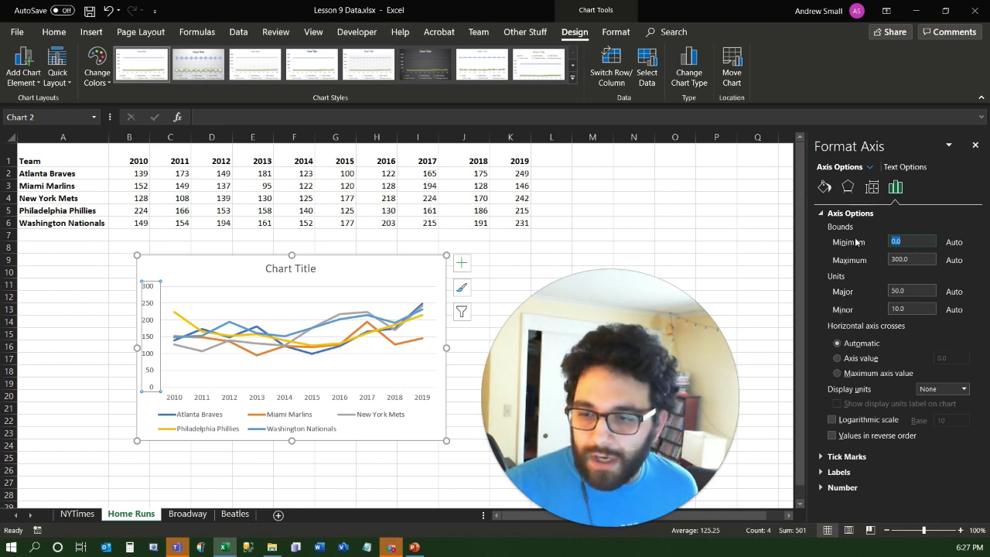
type("90")
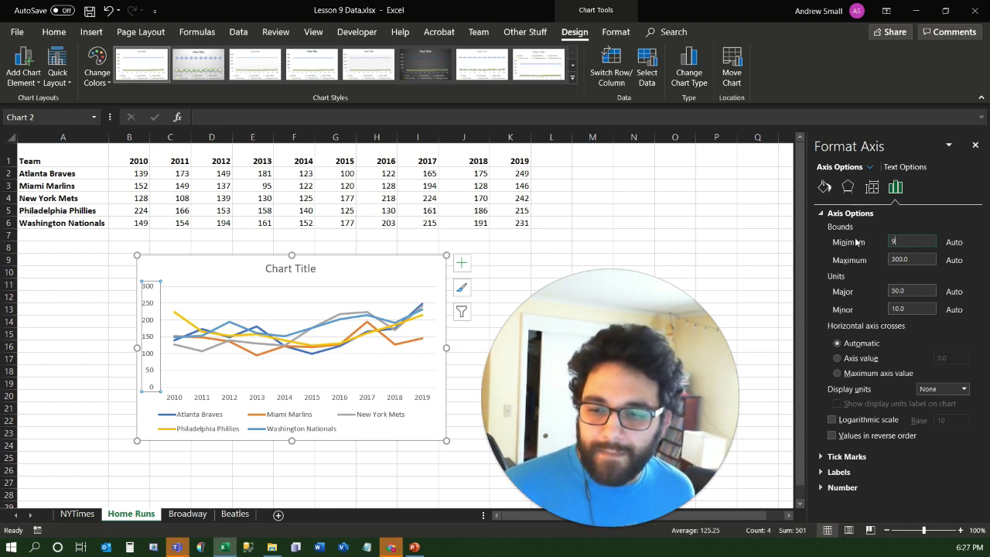
left_click(920, 261)
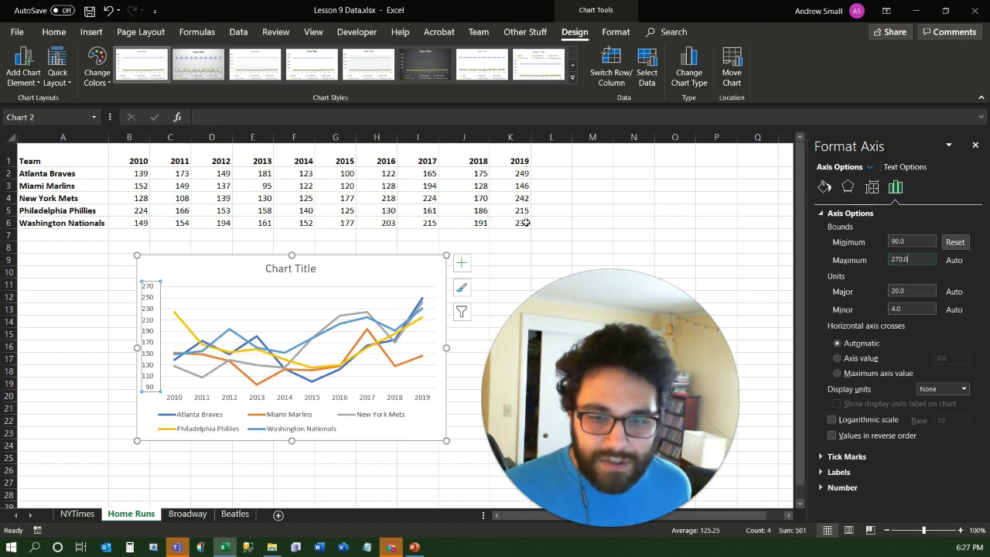
left_click_drag(910, 261, 846, 262)
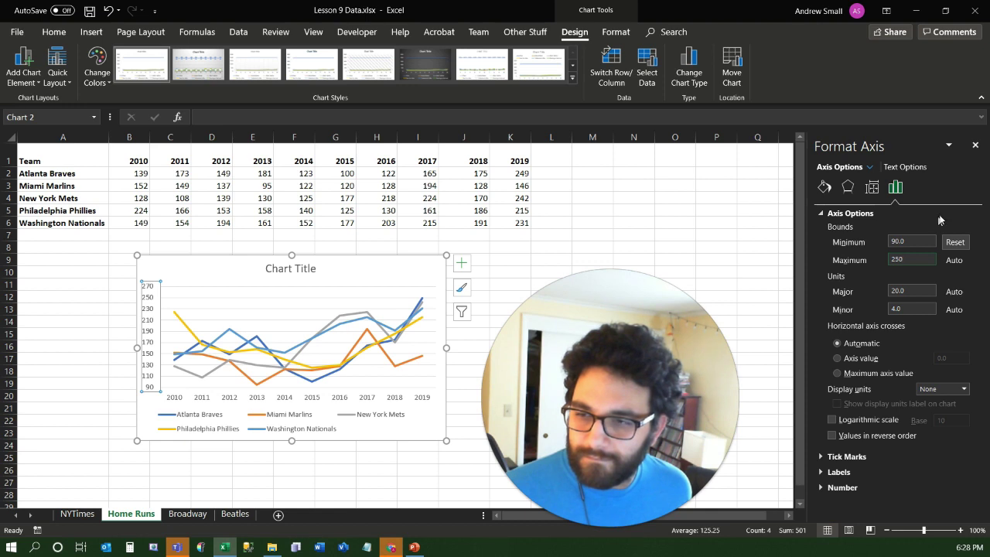
left_click(976, 148)
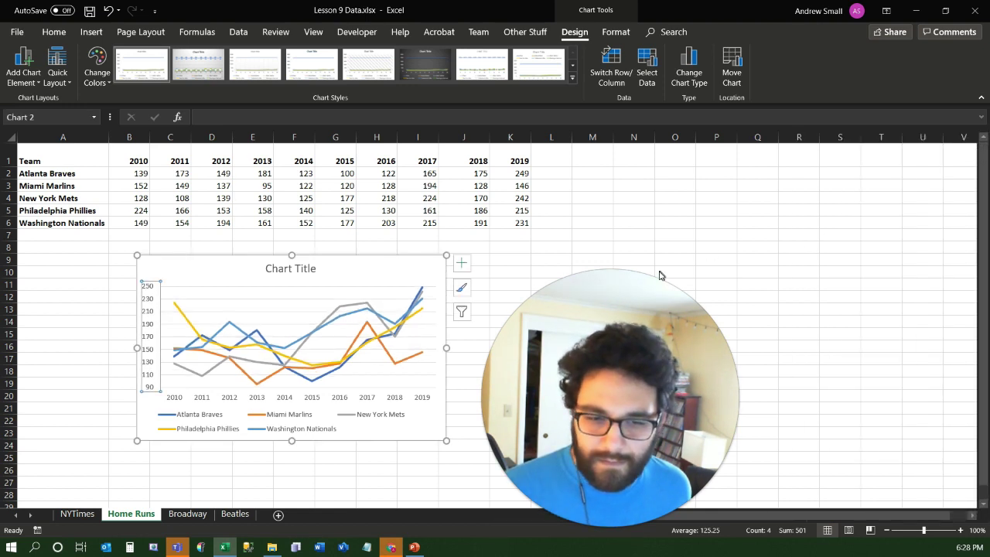
left_click_drag(676, 290, 962, 329)
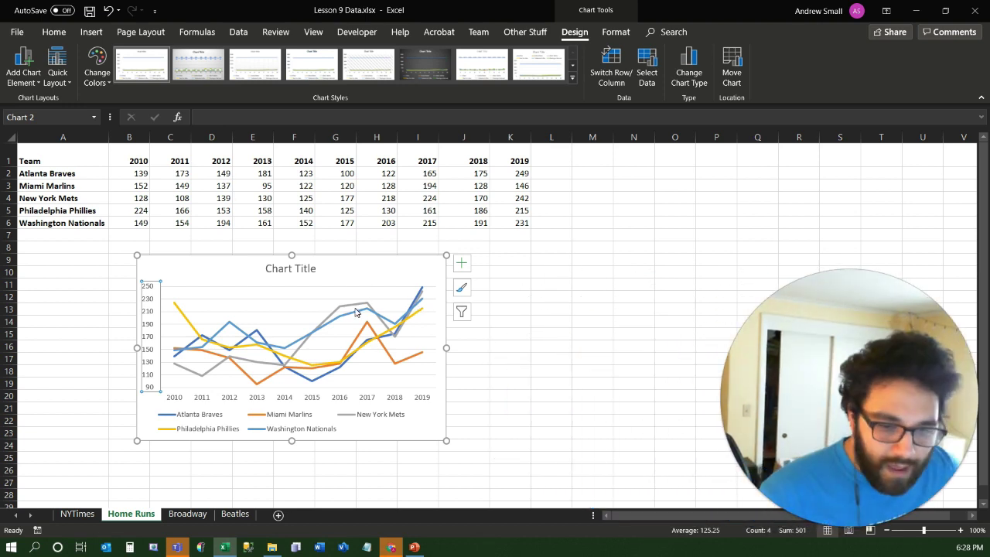
left_click(320, 333)
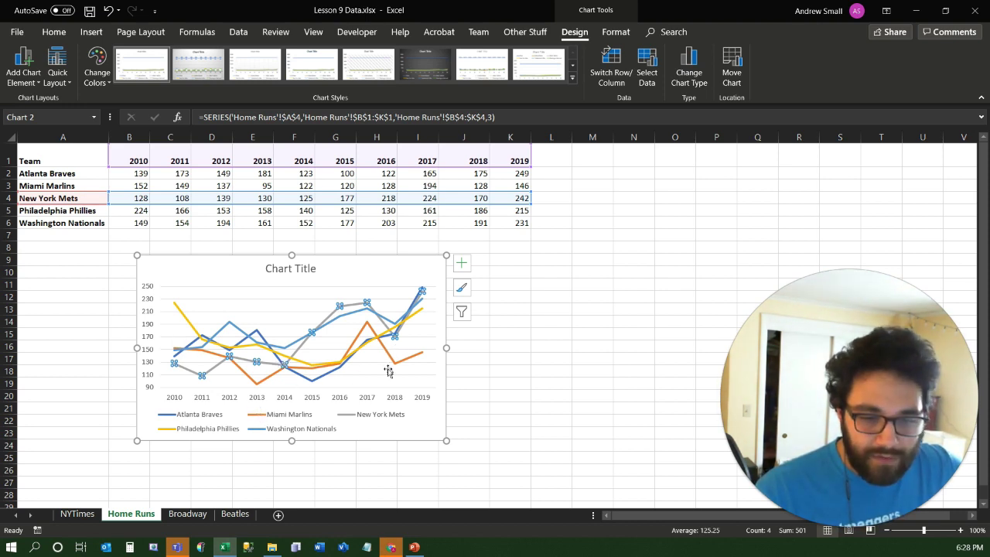
left_click(433, 381)
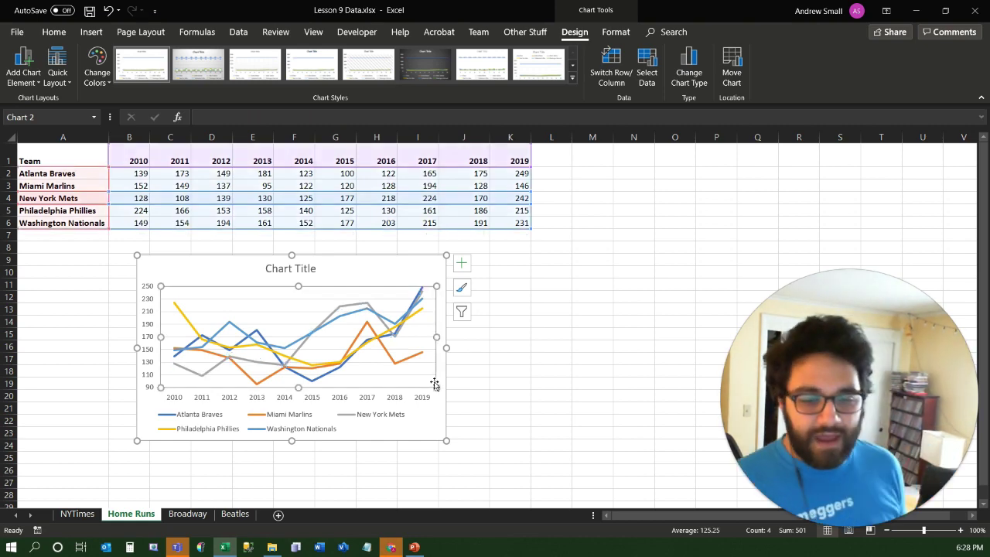
left_click(411, 438)
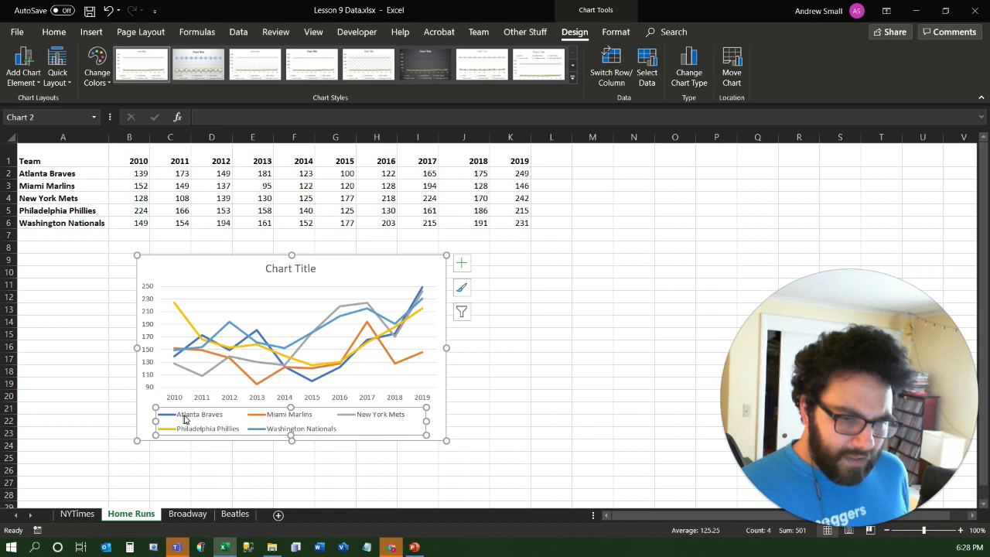
- Replace the chart title with "NL East Home Runs per Season (2010-2019)"
double_click(282, 272)
triple_click(282, 272)
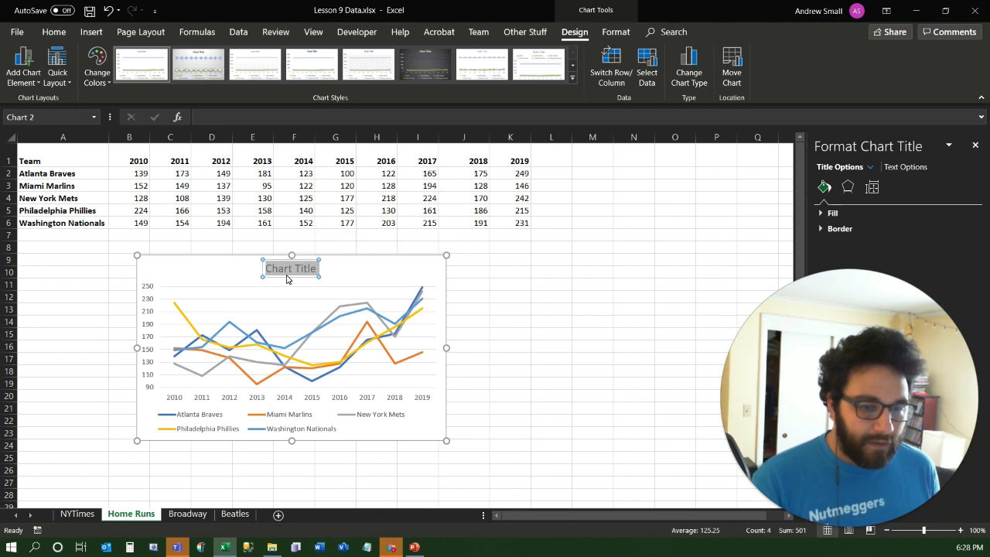
type("N")
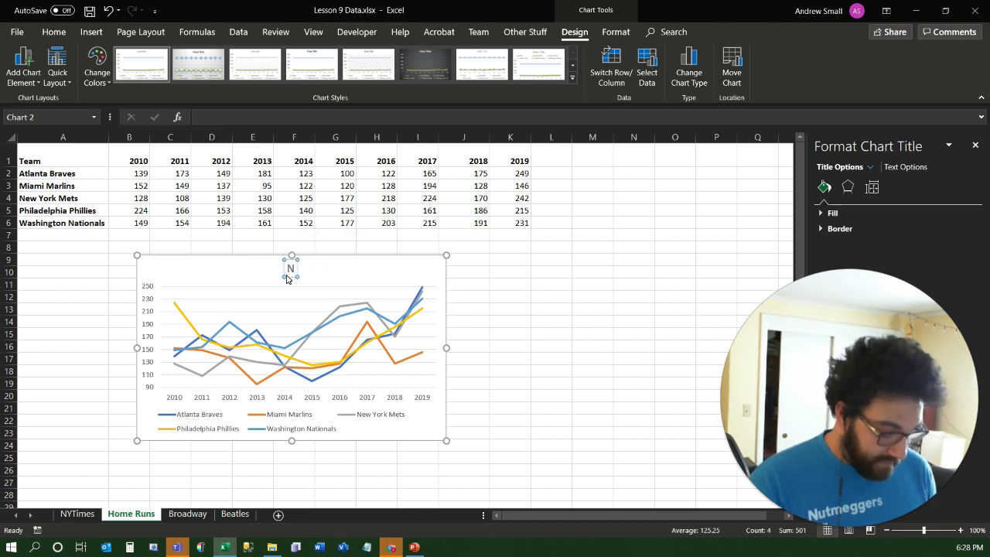
type("L East Hom")
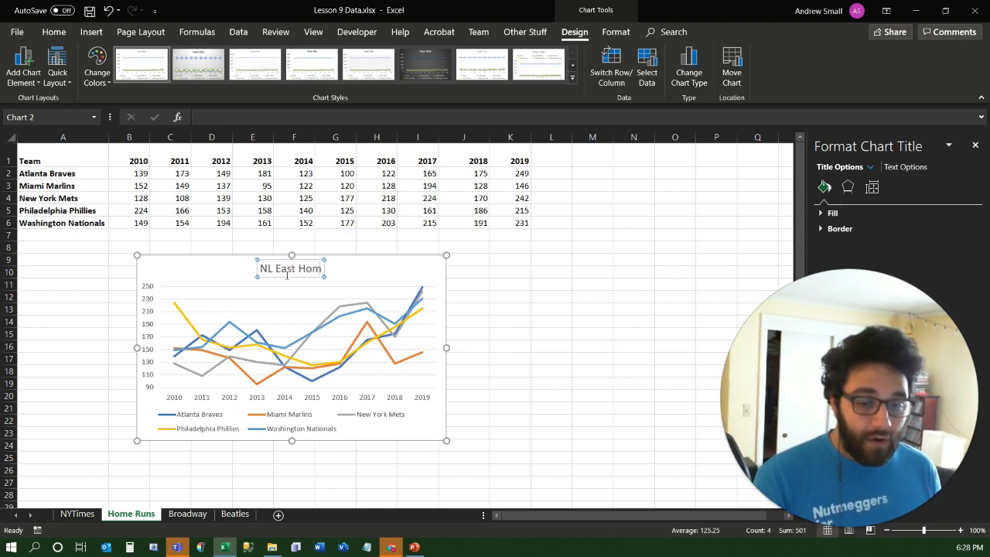
type("e Runs pe")
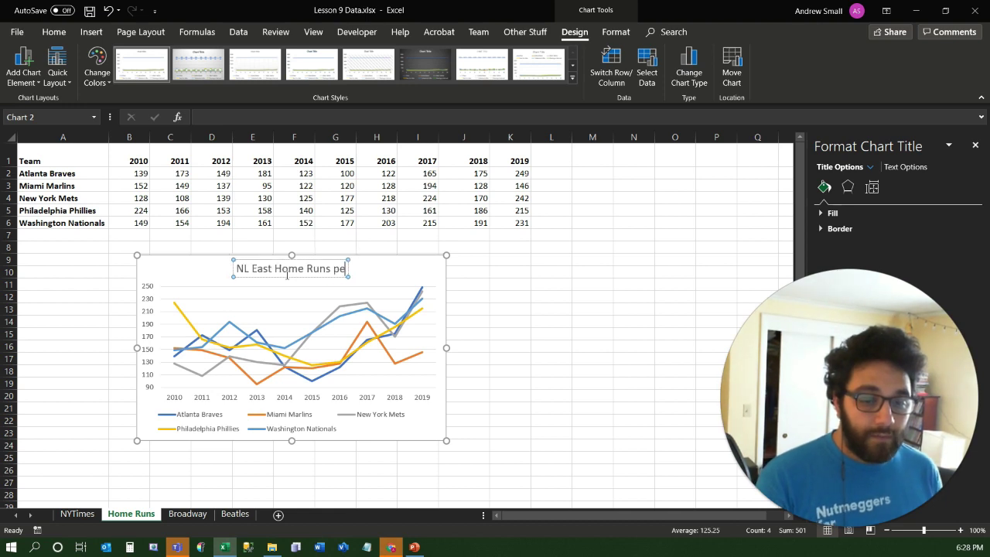
type("r Season (")
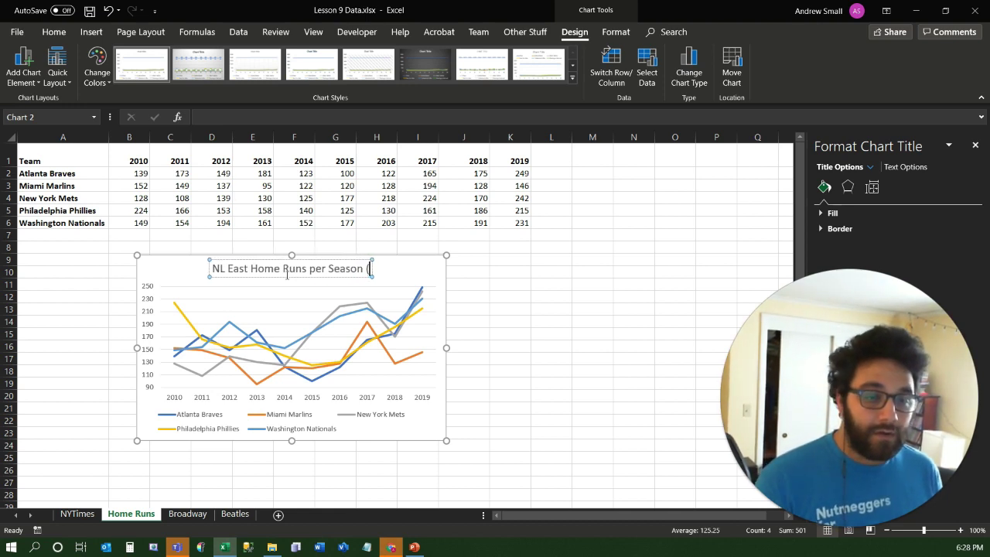
type("2010-2019")
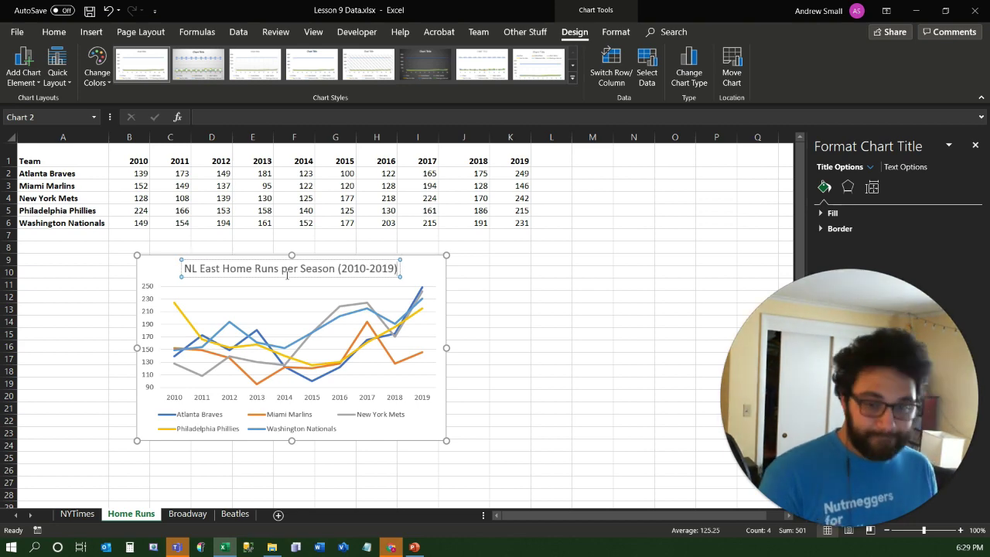
type(")")
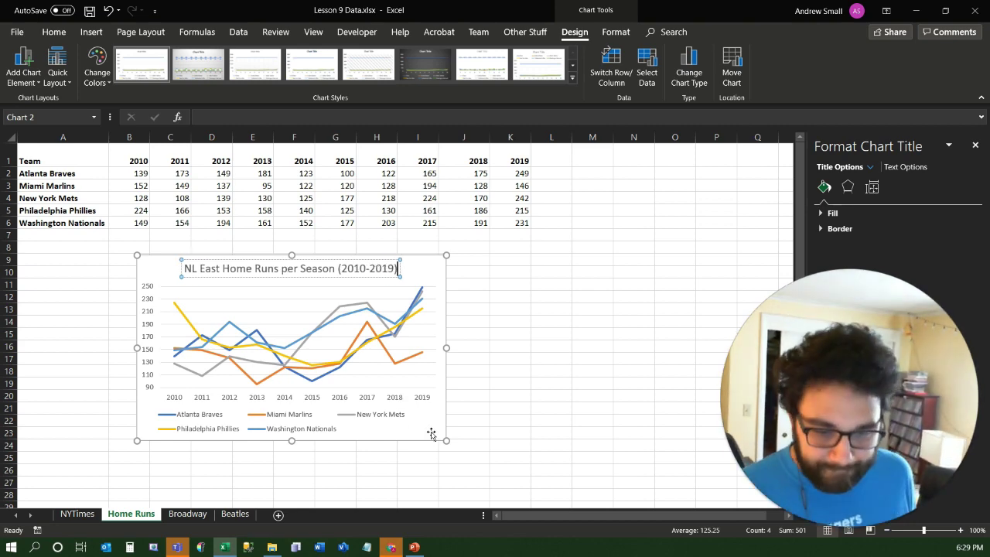
left_click(431, 434)
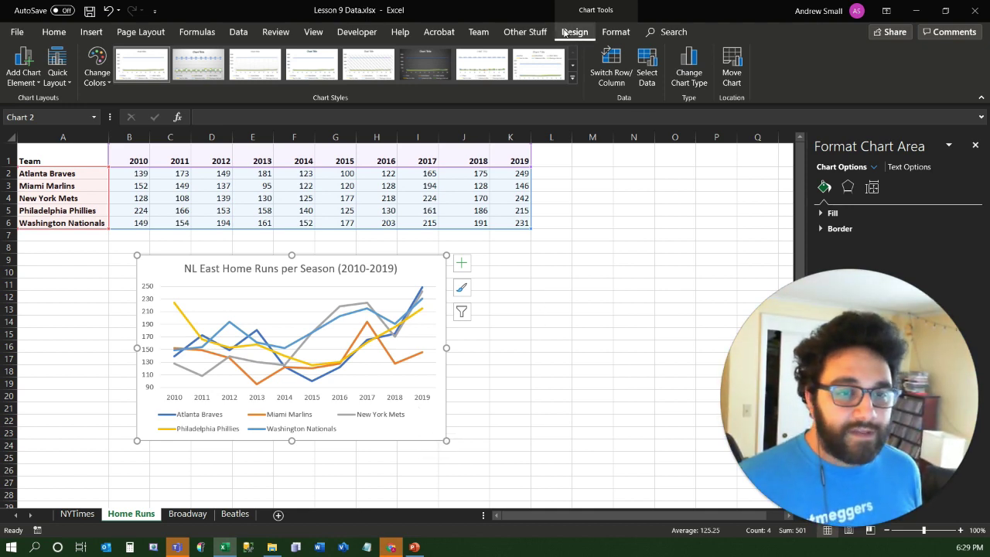
- Add a primary horizontal axis title to the chart reading "Season"
left_click(42, 87)
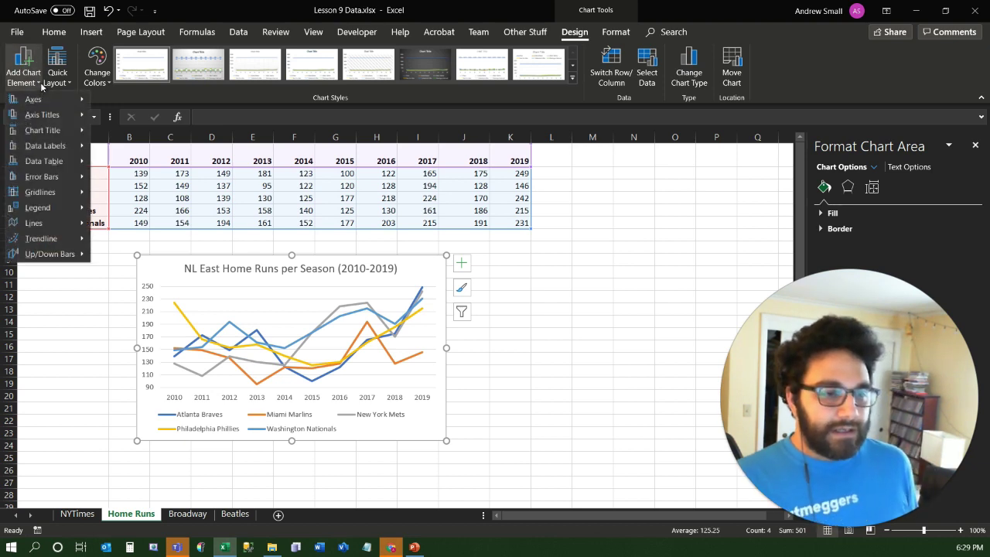
mouse_move(49, 116)
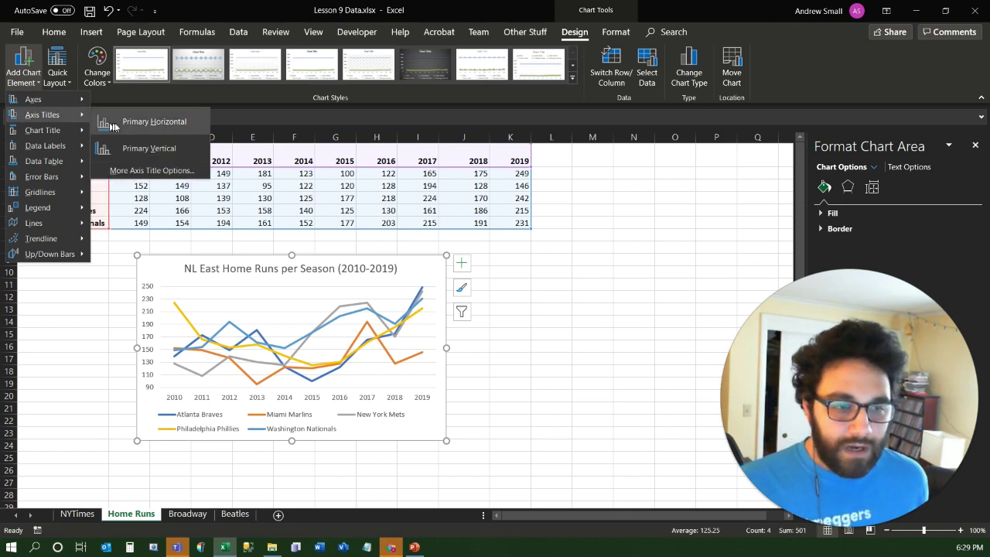
left_click(129, 126)
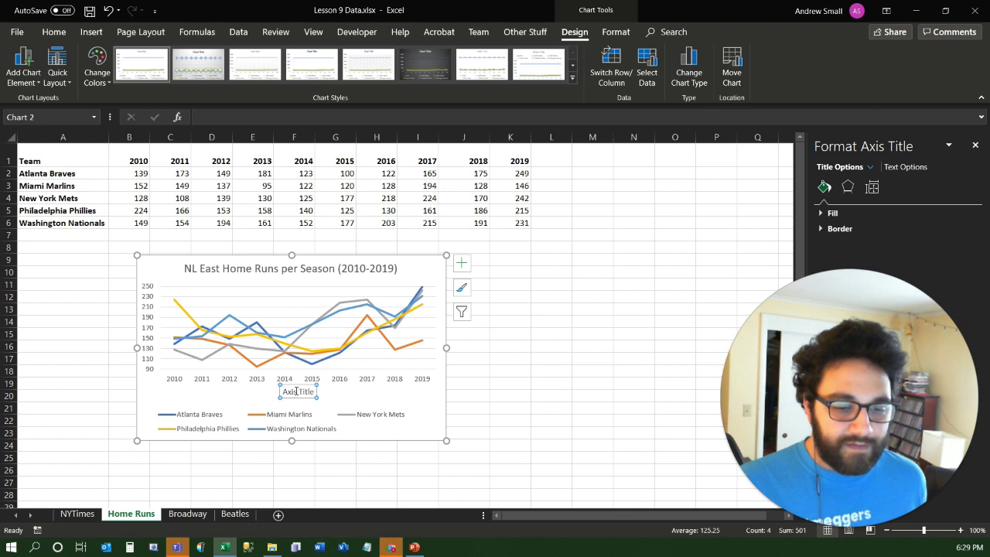
triple_click(297, 392)
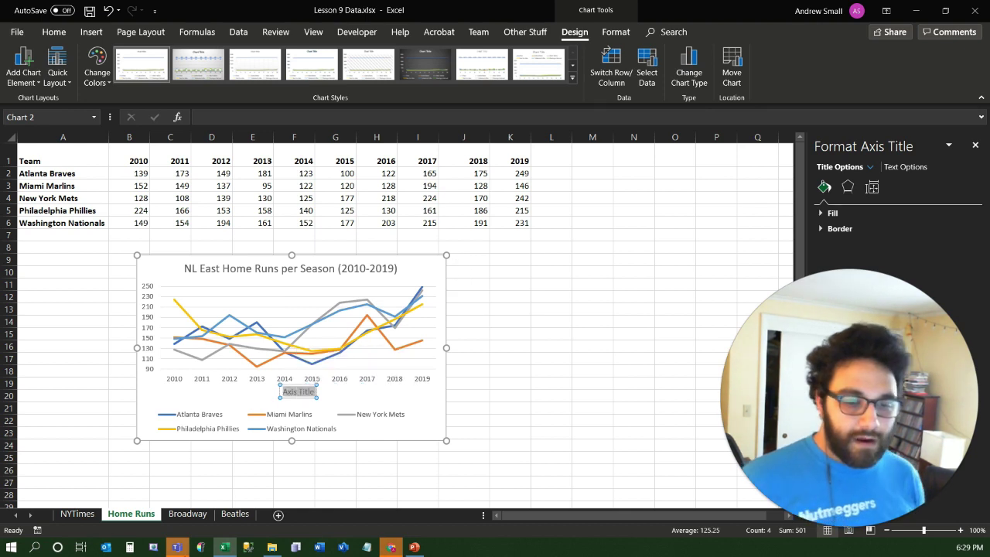
type("Season")
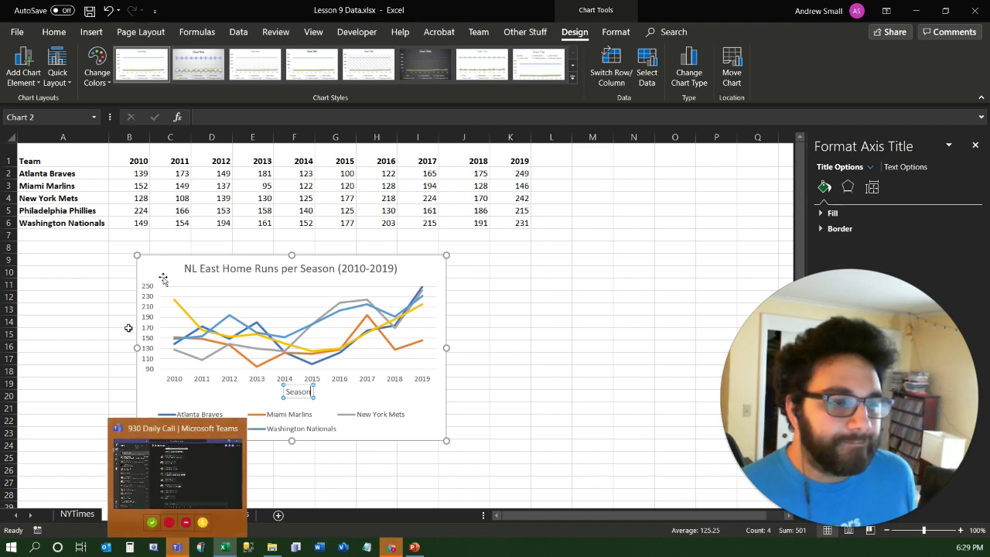
- Add a primary vertical axis title to the chart reading "Home Runs per Team"
left_click(33, 80)
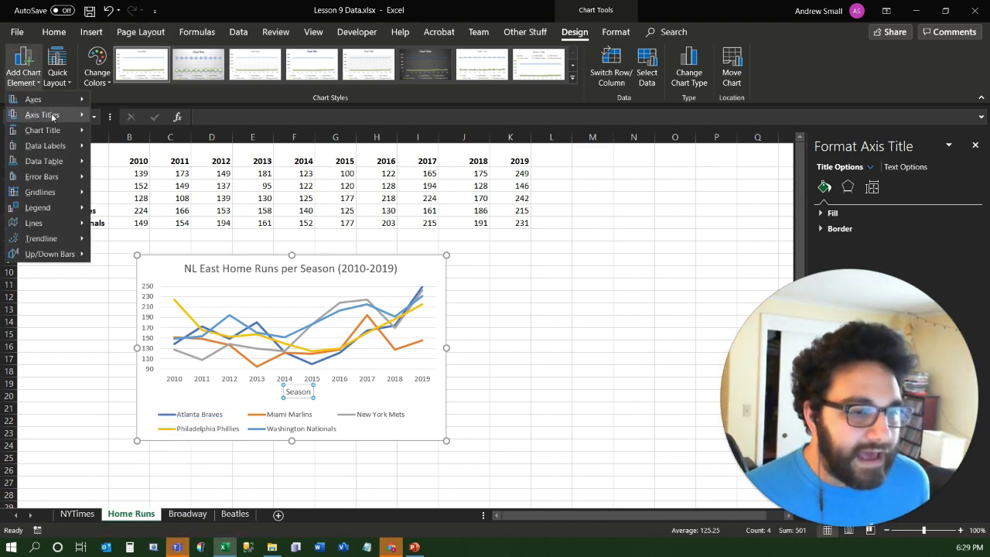
mouse_move(52, 116)
left_click(143, 149)
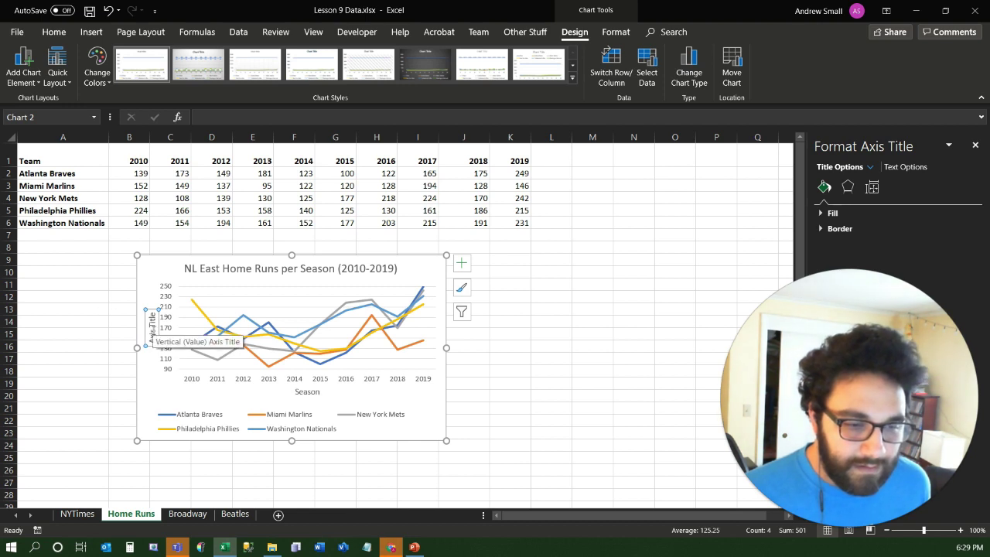
triple_click(153, 334)
type("H")
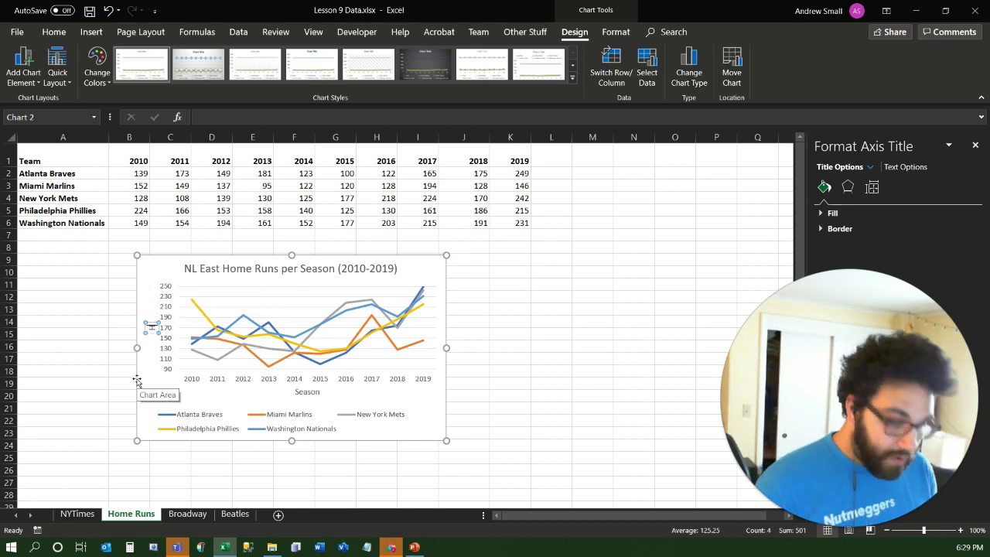
type("Rme Runs")
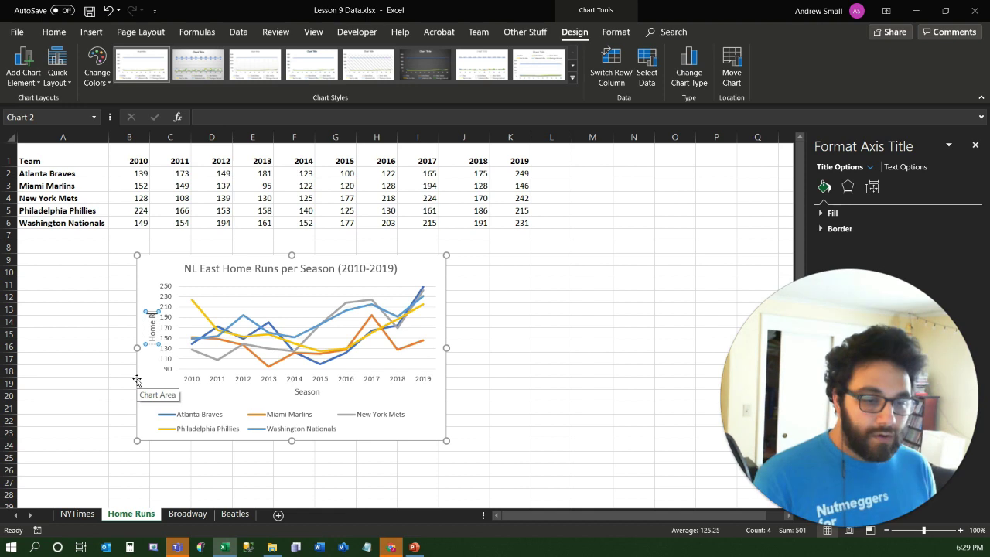
type(" per Team")
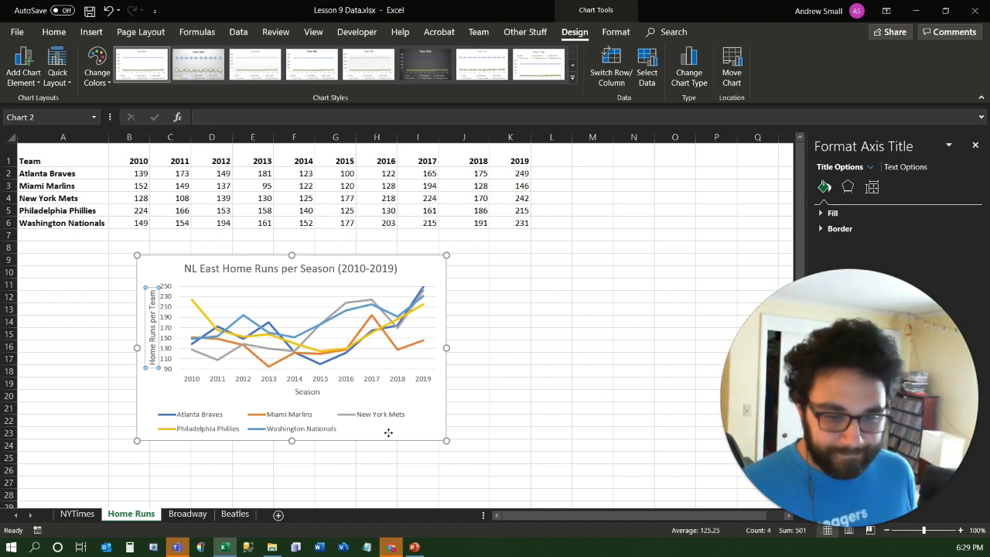
left_click(388, 432)
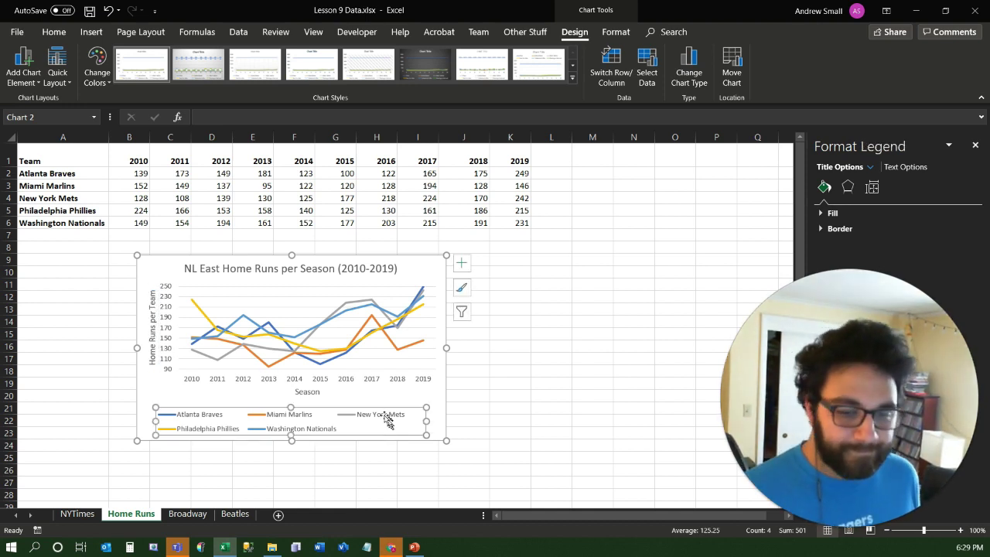
left_click(39, 79)
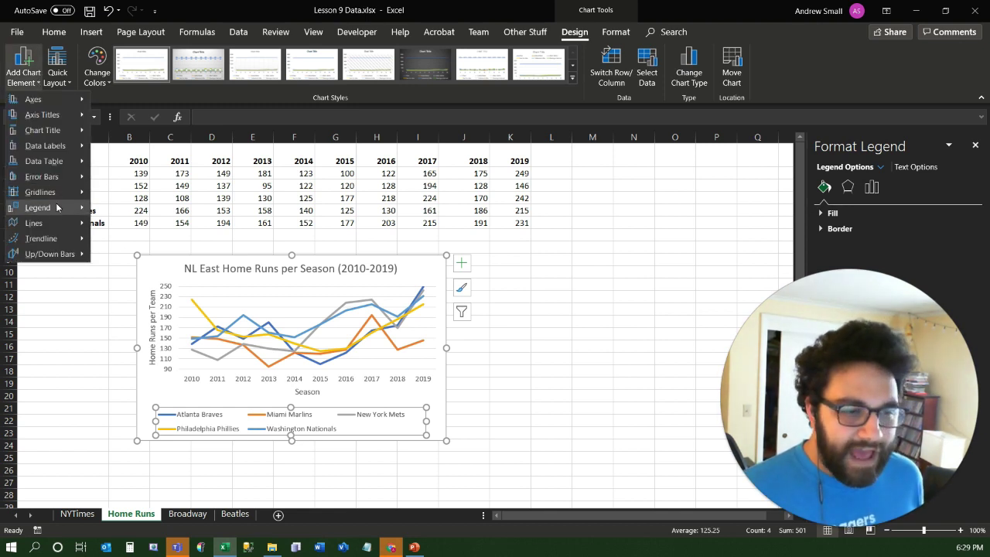
mouse_move(59, 208)
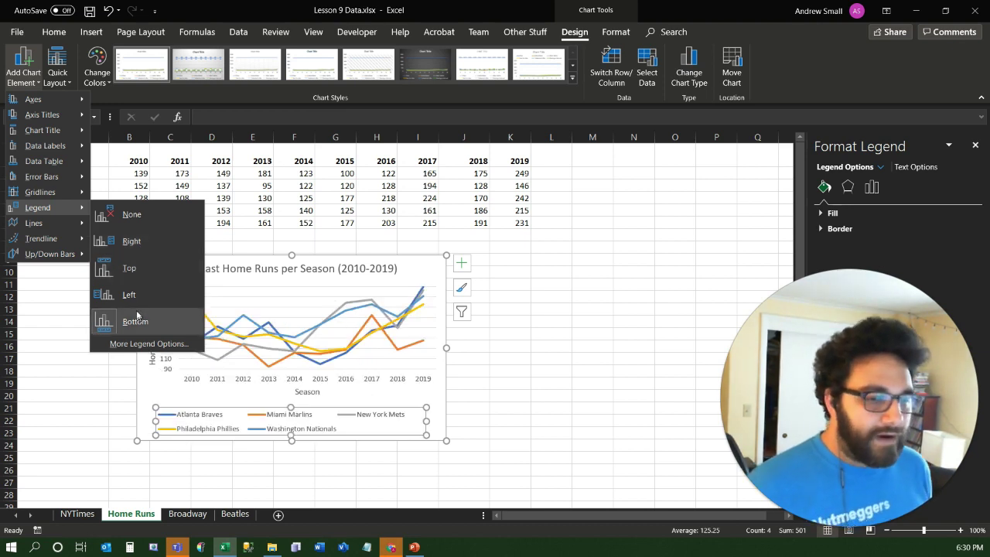
mouse_move(30, 195)
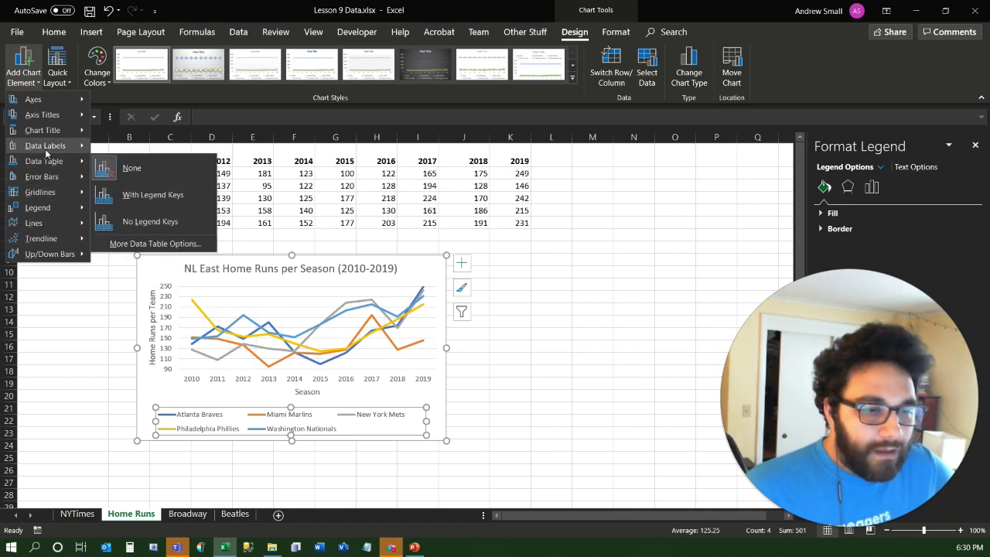
mouse_move(46, 132)
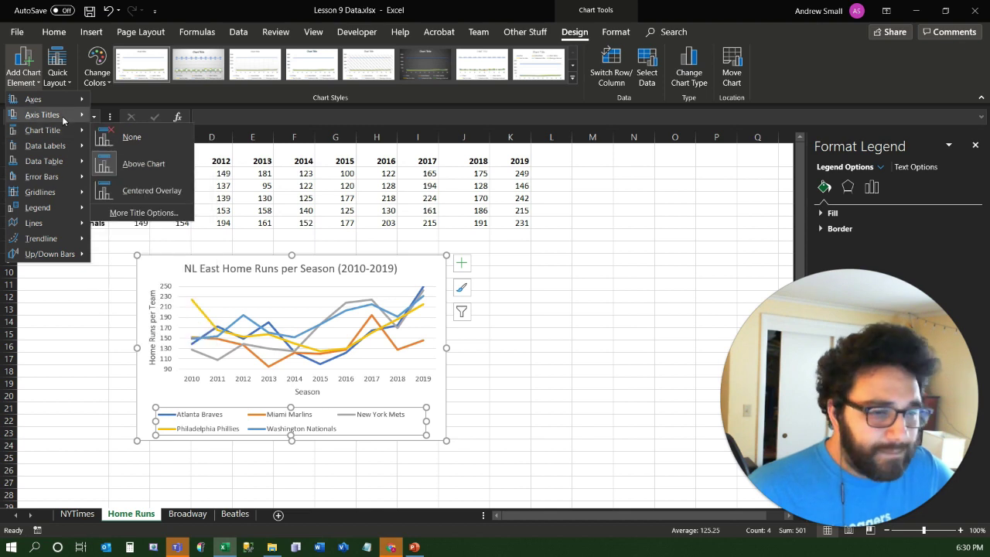
mouse_move(65, 243)
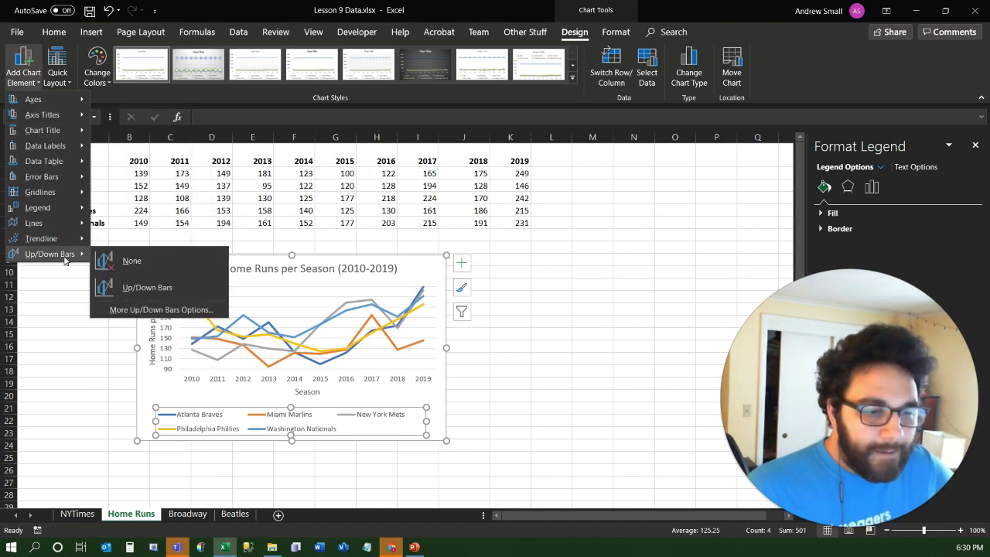
left_click(440, 391)
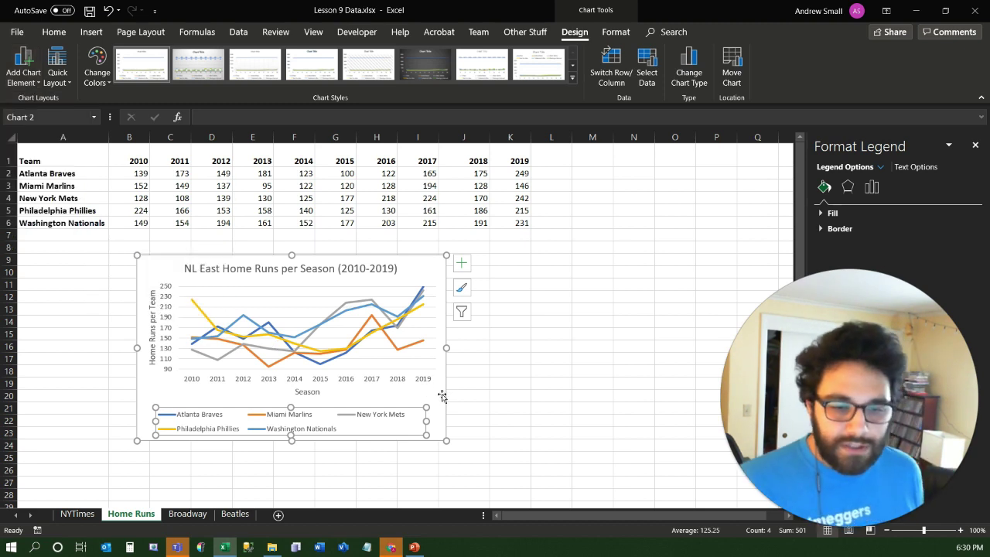
- Move the home runs line chart up so it sits just beneath the team data, starting around column B
left_click(408, 280)
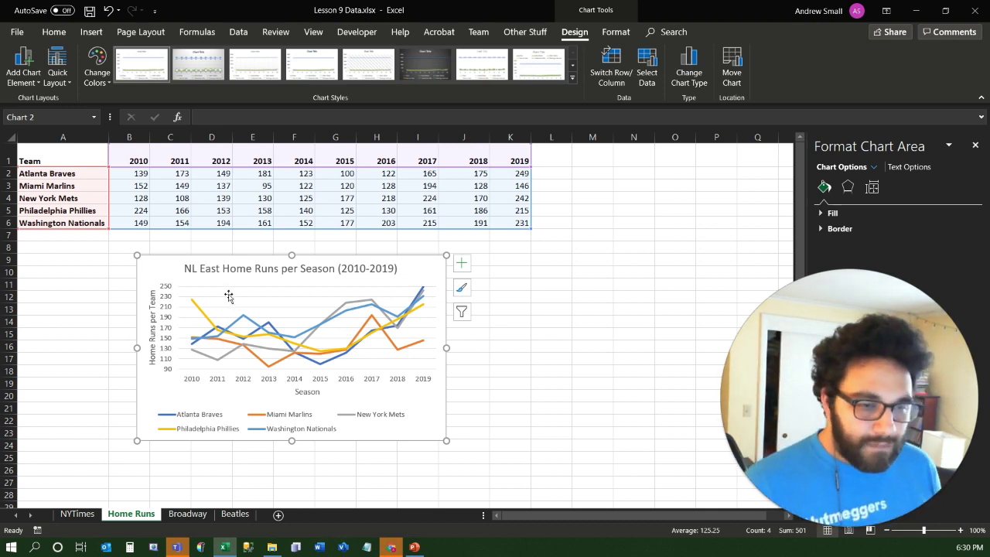
left_click_drag(175, 263, 144, 248)
left_click(75, 284)
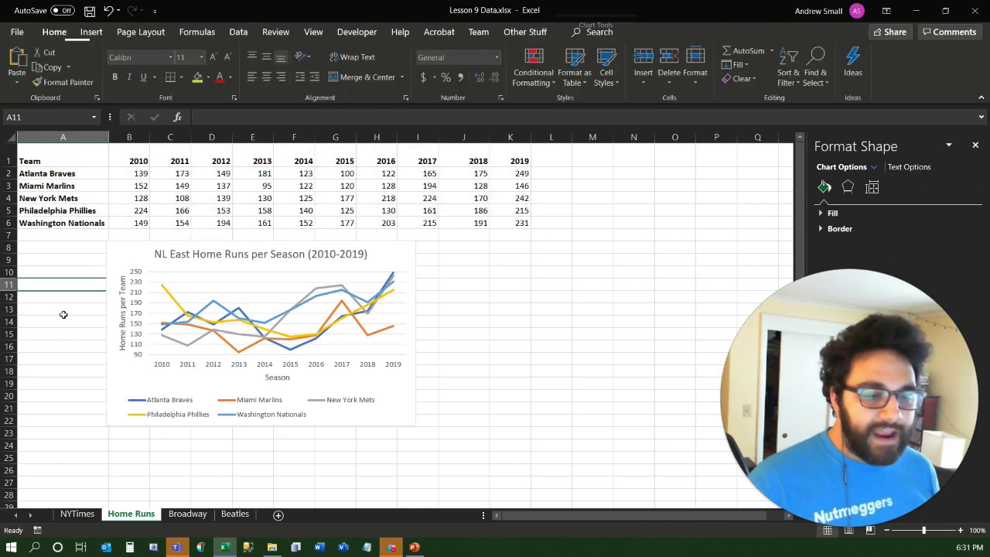
left_click_drag(77, 173, 344, 224)
left_click(124, 246)
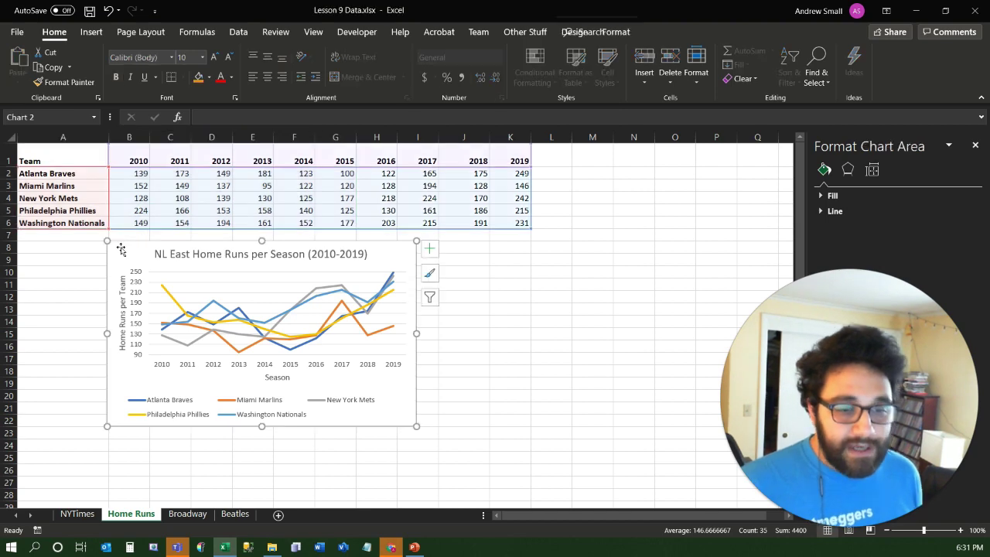
left_click(452, 366)
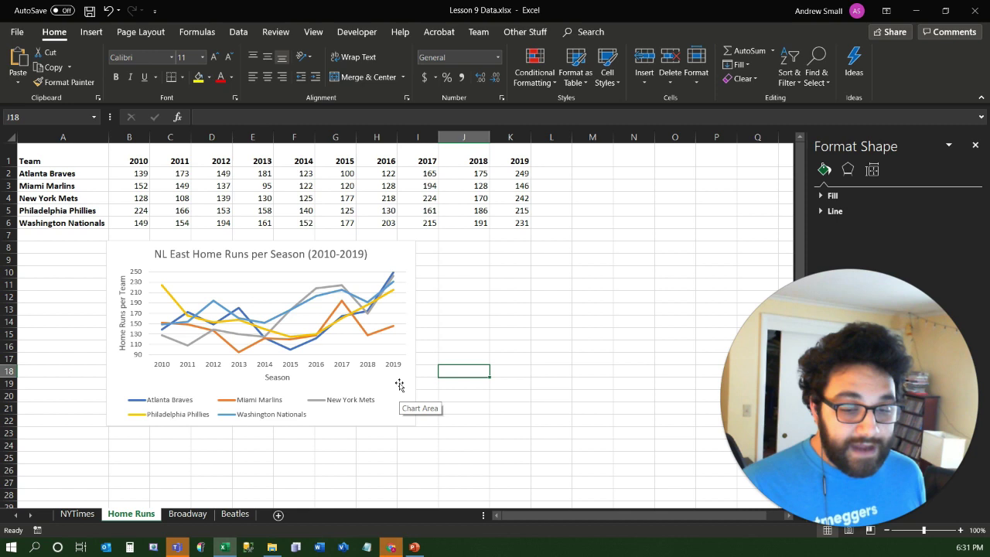
- Move the line chart to a new sheet of its own named "HR Chart"
right_click(399, 385)
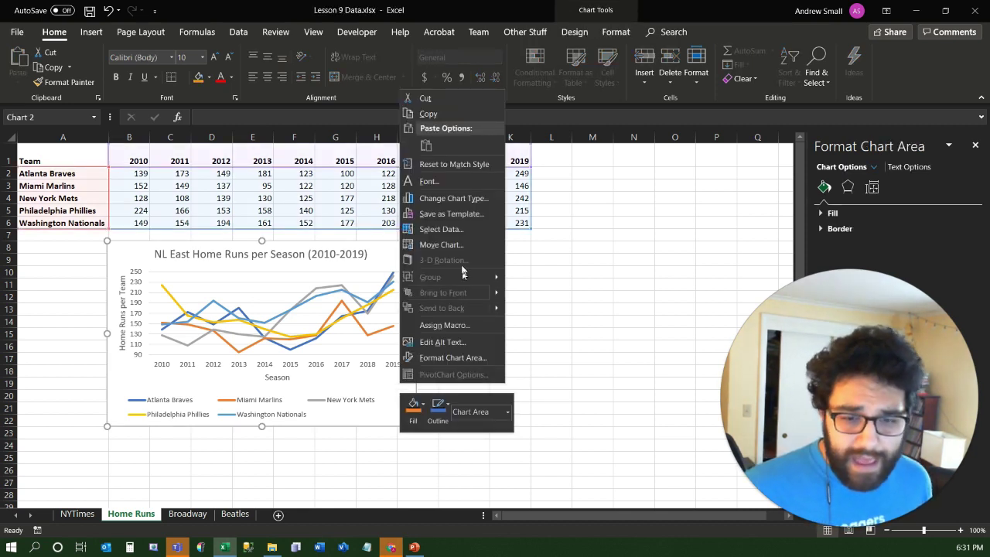
left_click(441, 244)
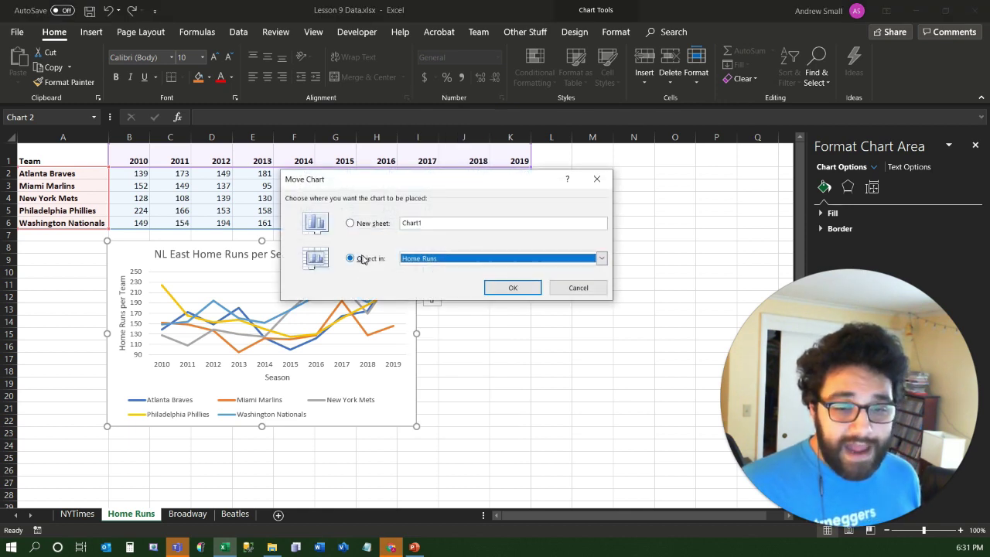
left_click(483, 260)
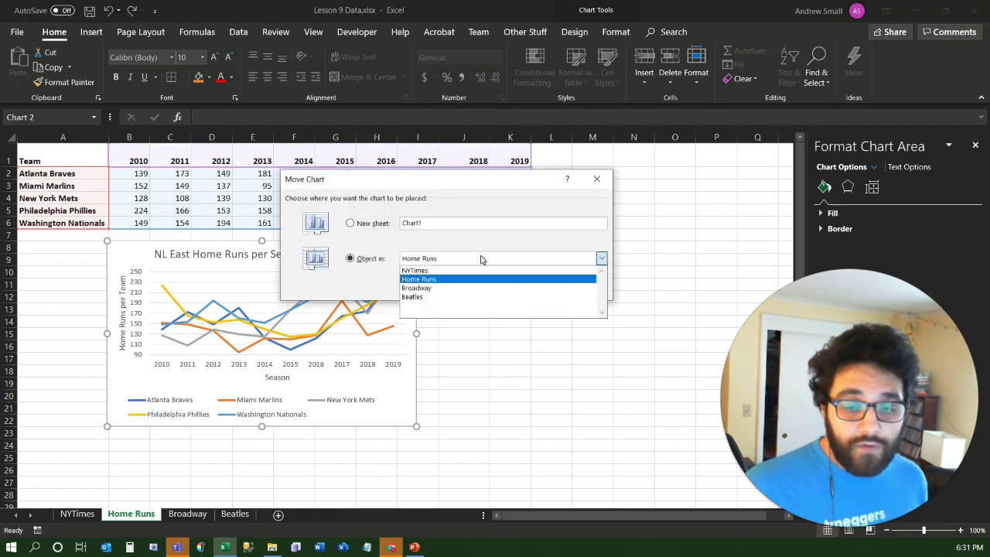
left_click(371, 276)
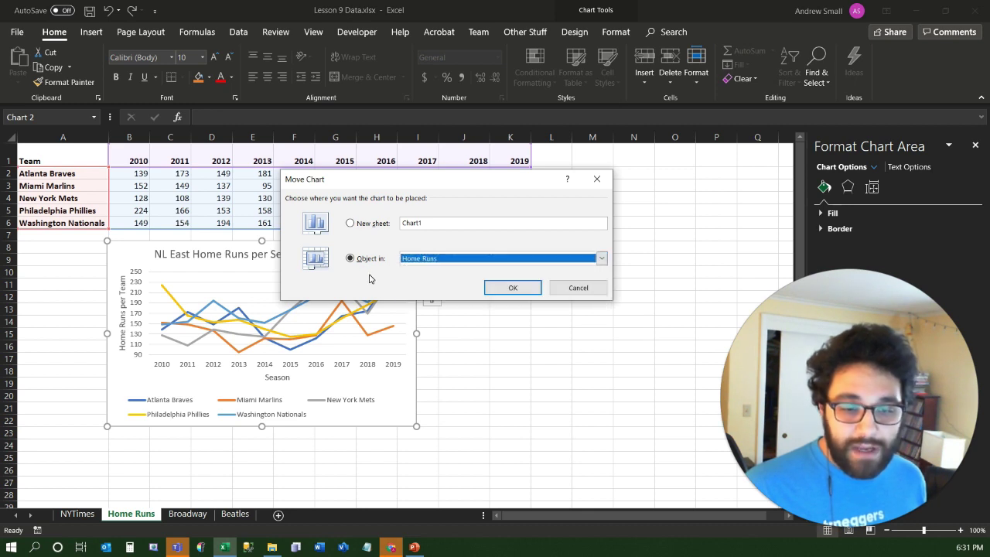
left_click(350, 223)
left_click(429, 223)
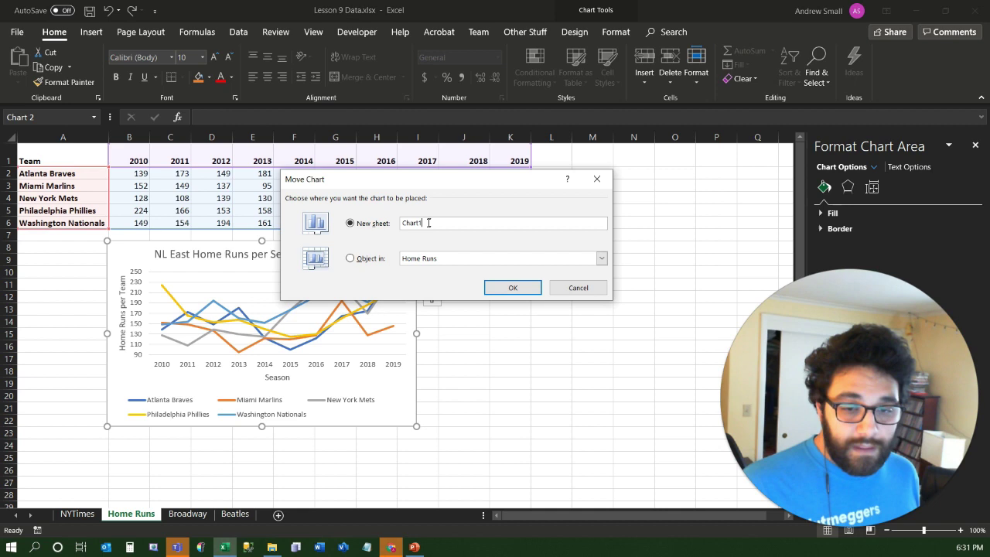
left_click(349, 210)
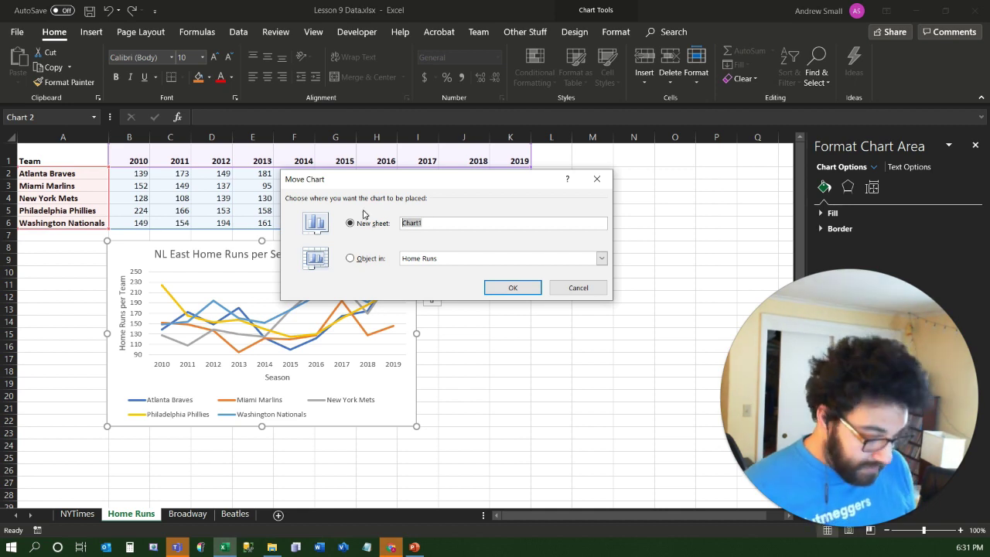
type("HR")
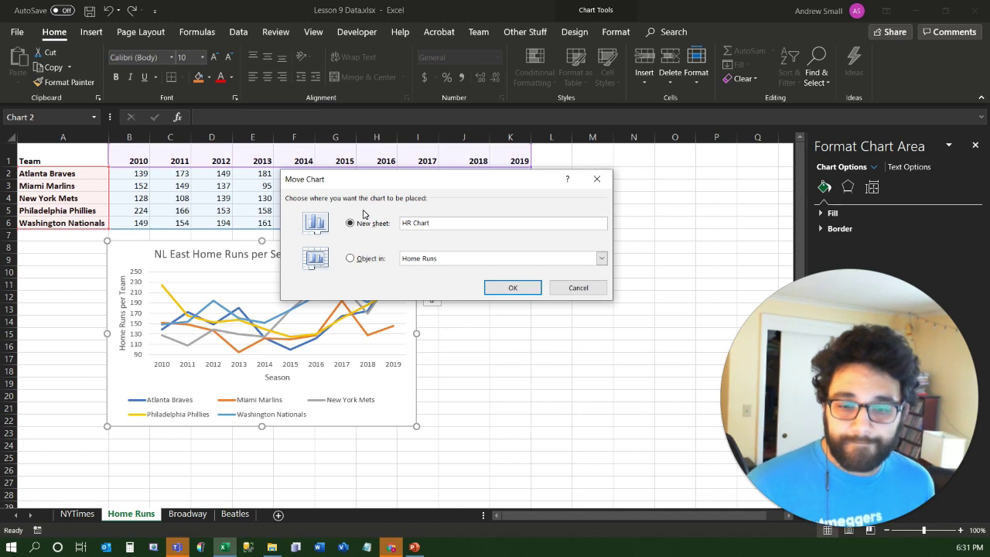
key("Return")
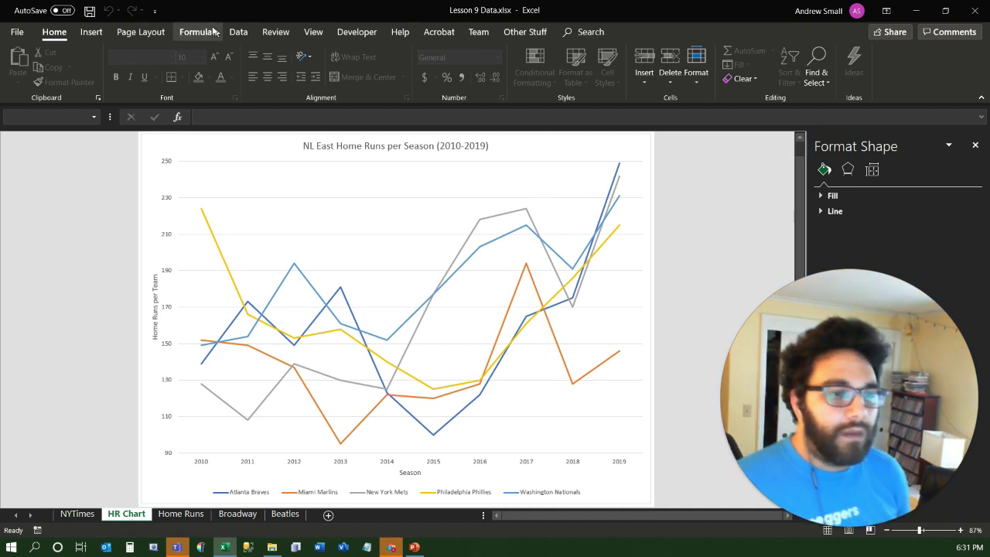
- Collapse the ribbon and close the Format Shape pane to give the chart sheet more room
double_click(55, 37)
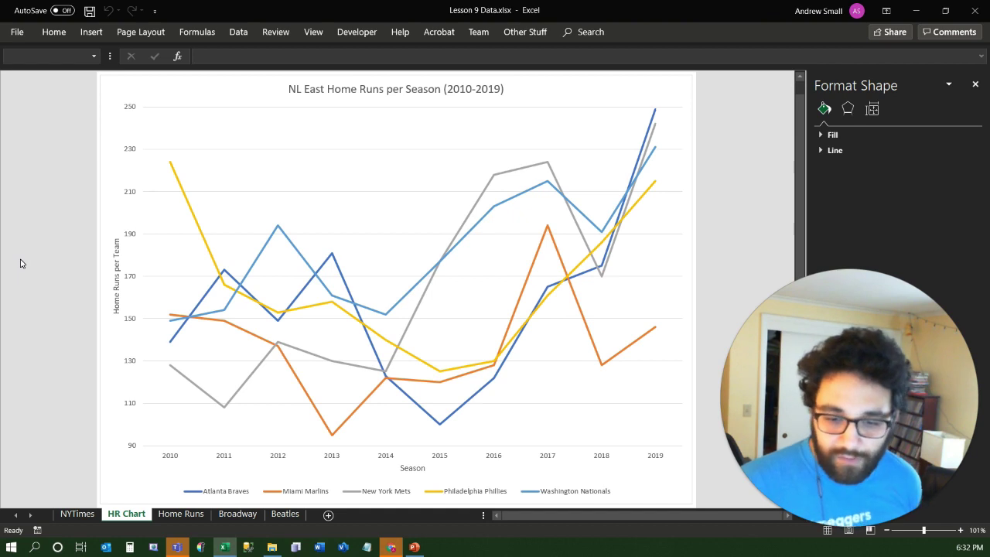
left_click(974, 83)
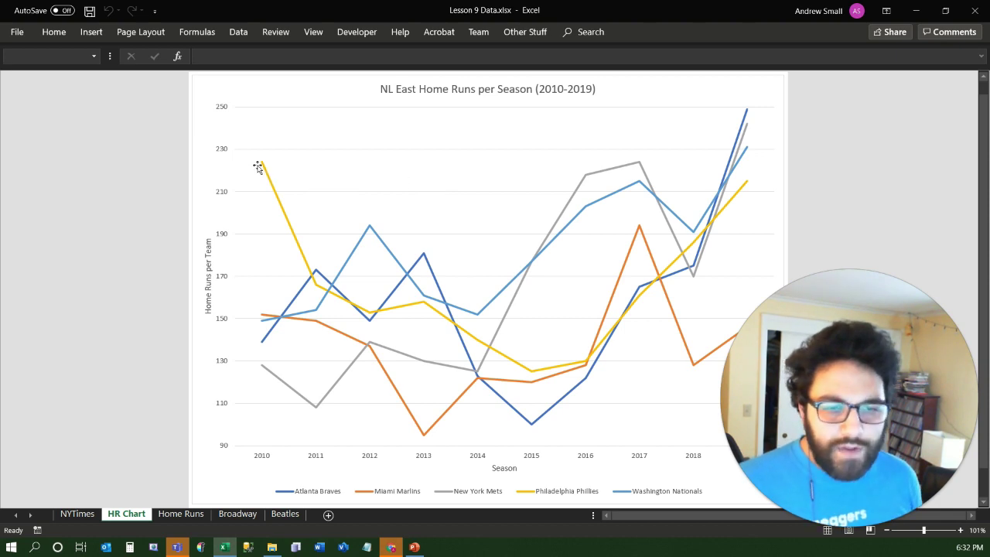
- Examine the highest home run points on the chart: the Phillies in 2010, the Mets in 2017 and the teams in 2019
mouse_move(263, 168)
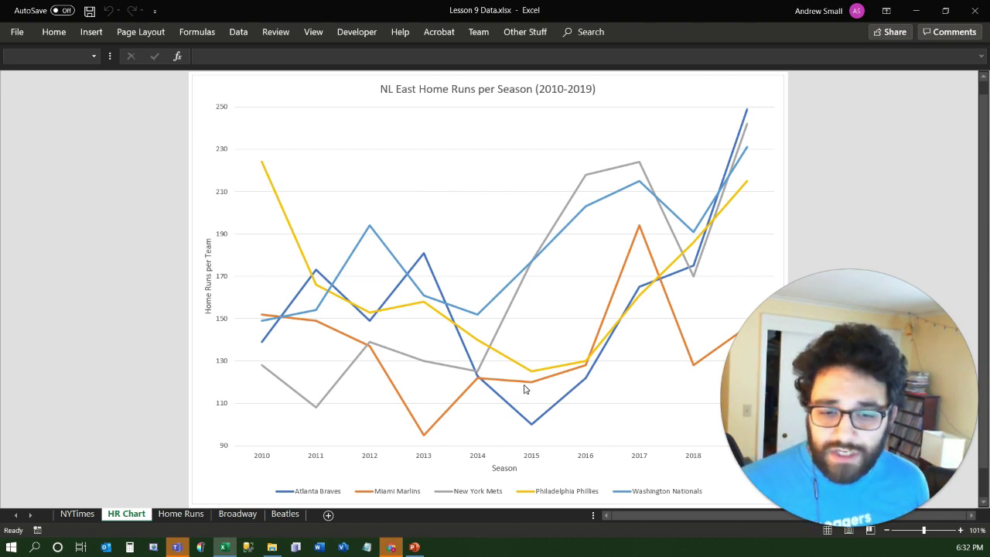
left_click(263, 167)
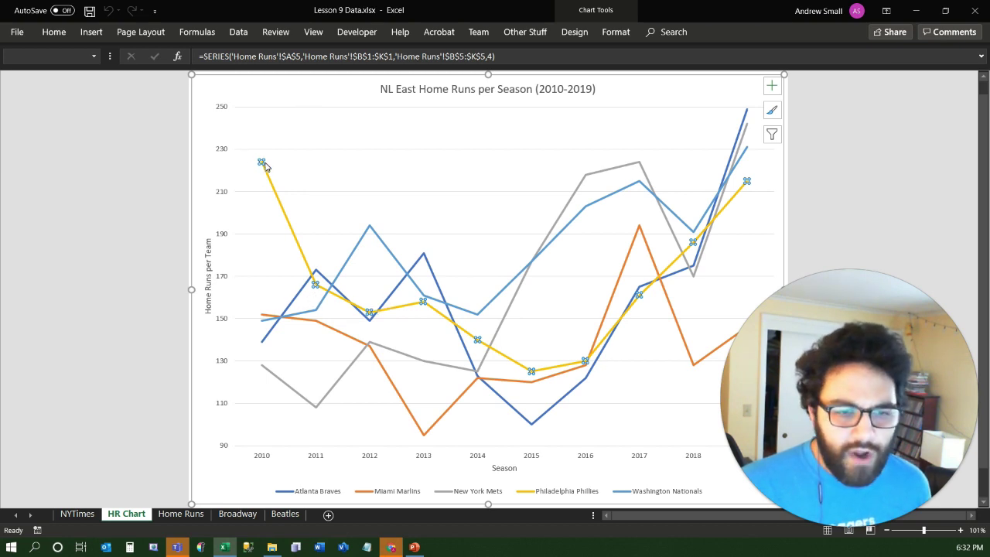
mouse_move(263, 167)
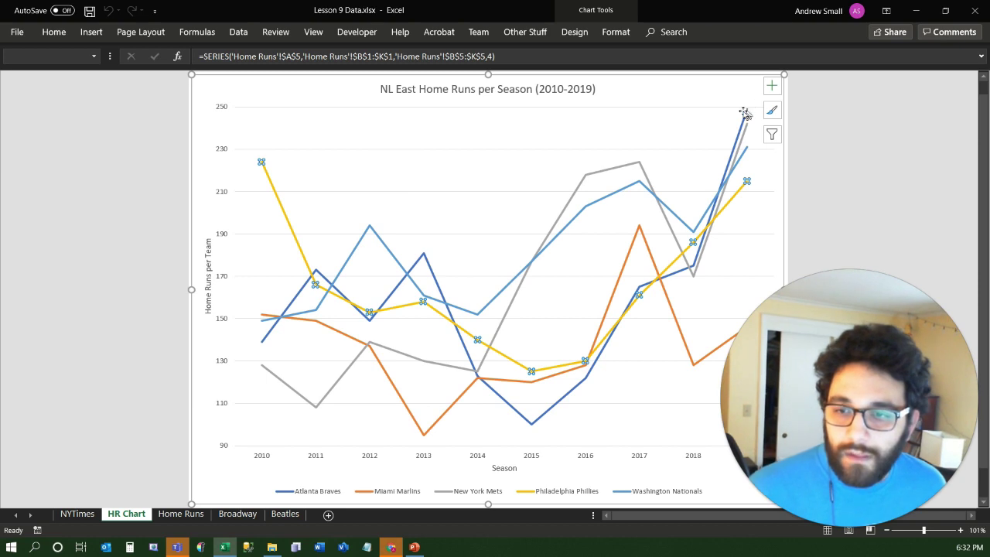
mouse_move(746, 113)
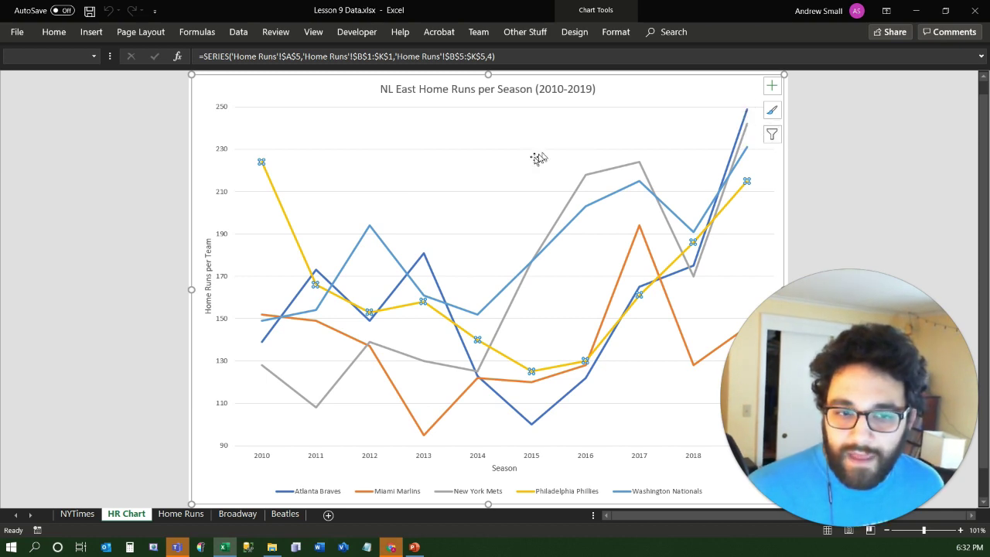
left_click(638, 163)
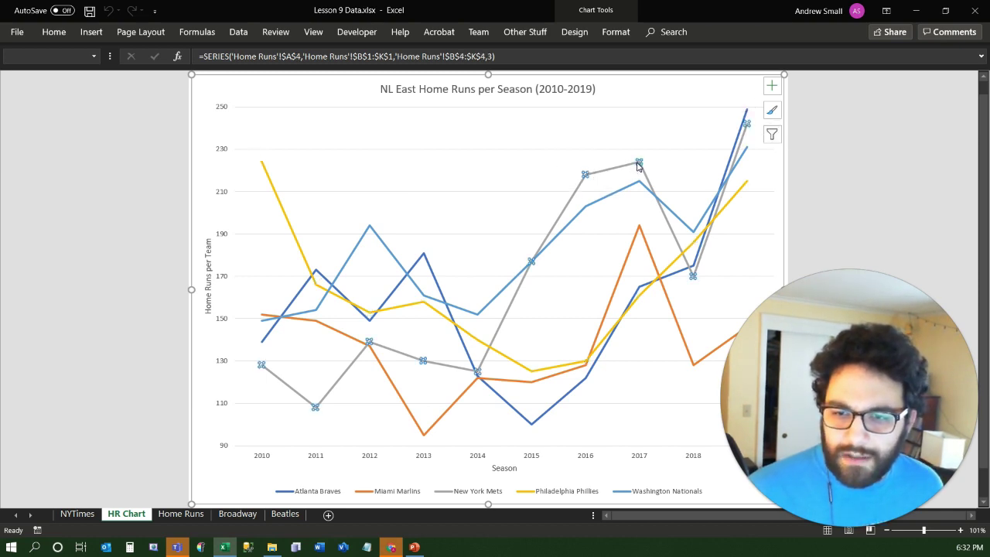
mouse_move(640, 166)
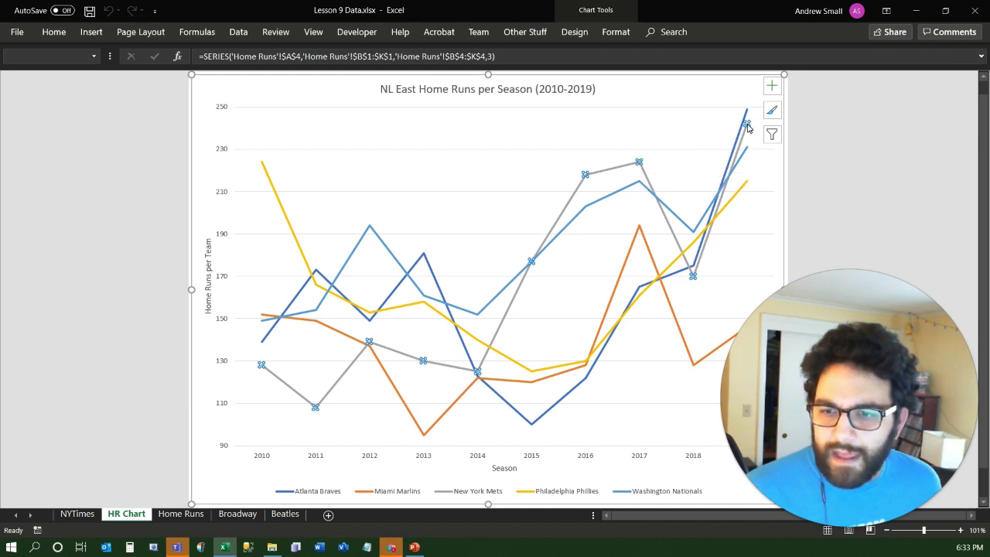
mouse_move(747, 112)
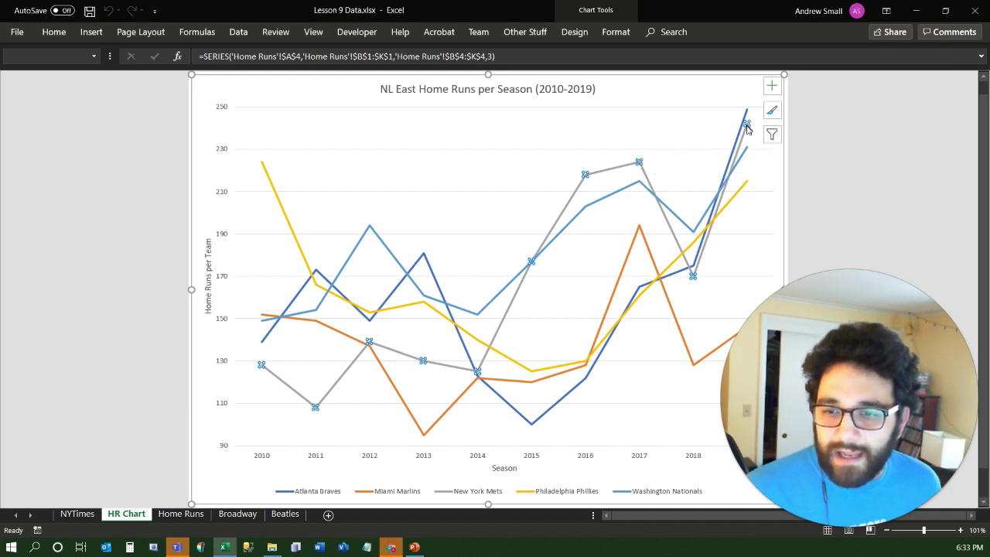
mouse_move(747, 154)
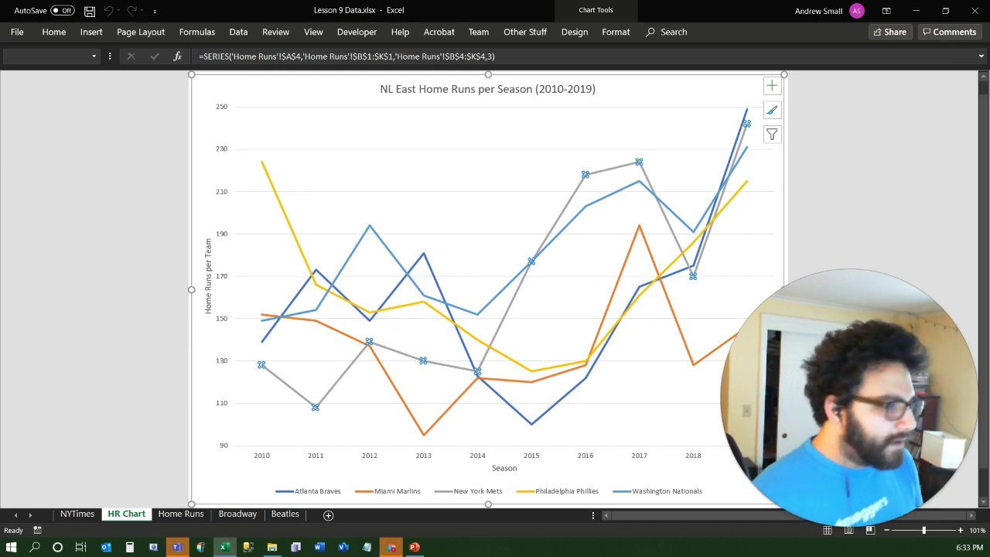
- Review the show names and performance counts on the Broadway sheet
left_click(232, 515)
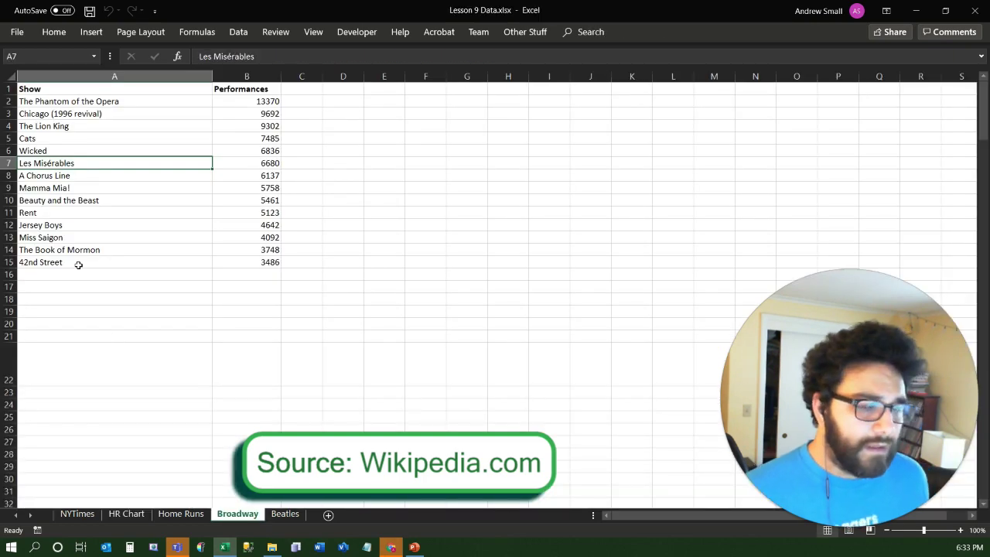
left_click(78, 264)
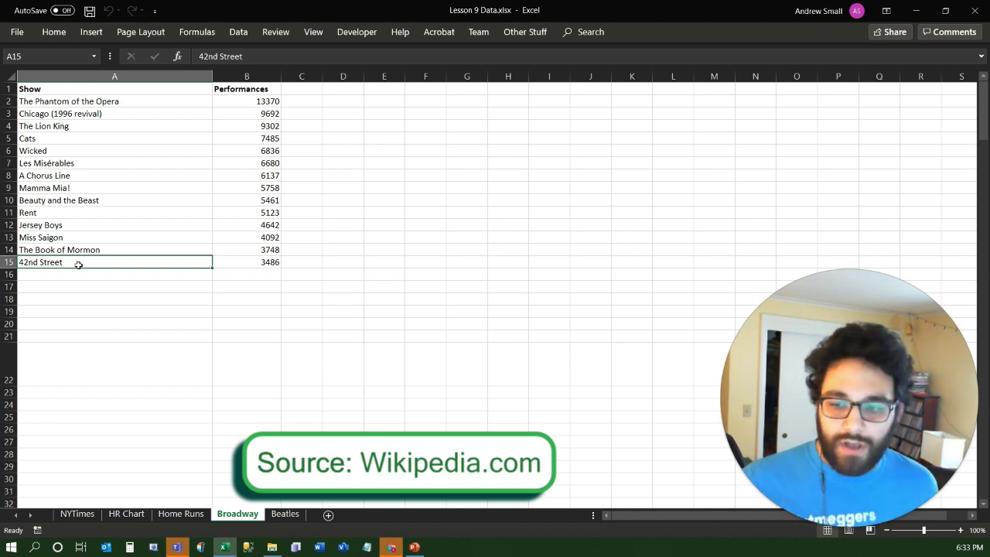
left_click(182, 298)
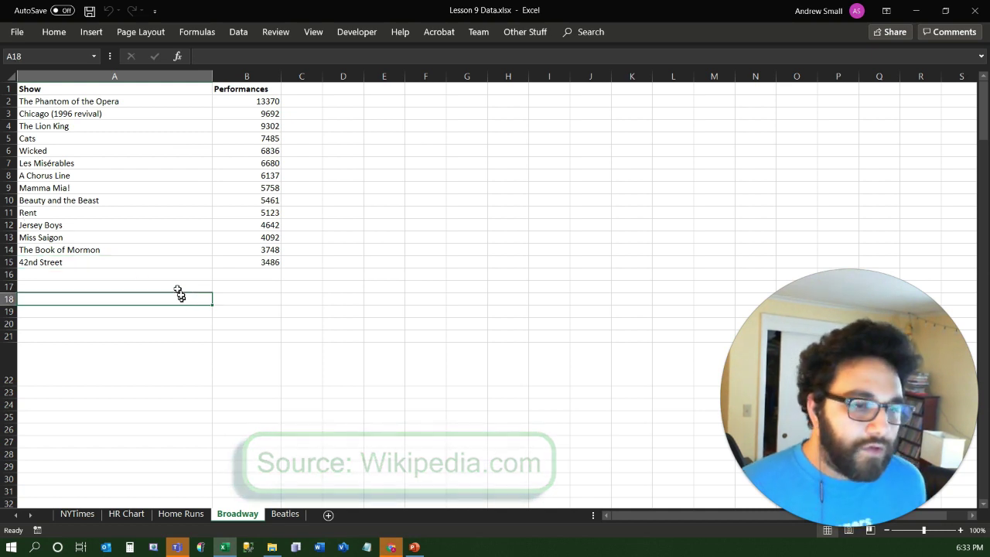
left_click(70, 101)
left_click(69, 92)
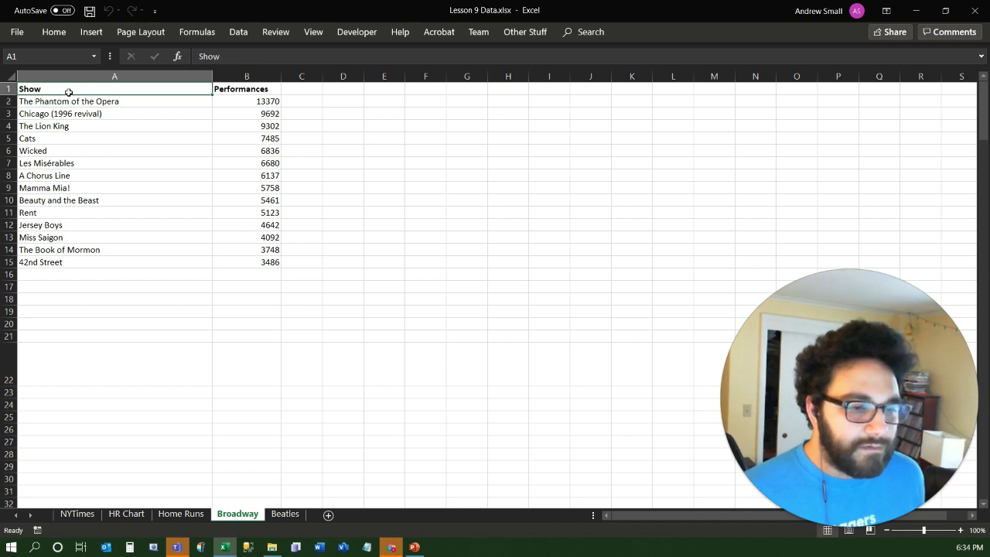
left_click_drag(66, 100, 73, 261)
left_click(128, 161)
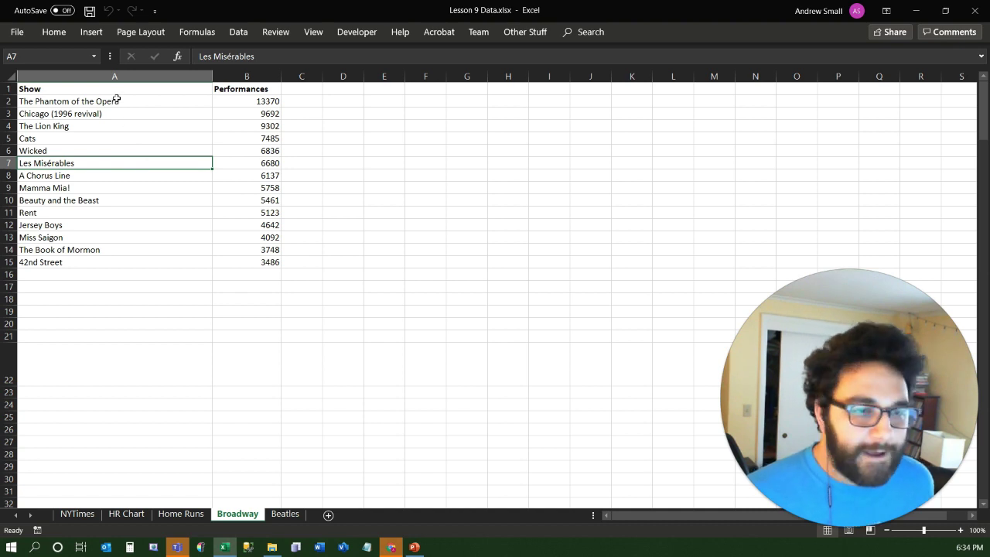
left_click_drag(254, 103, 265, 265)
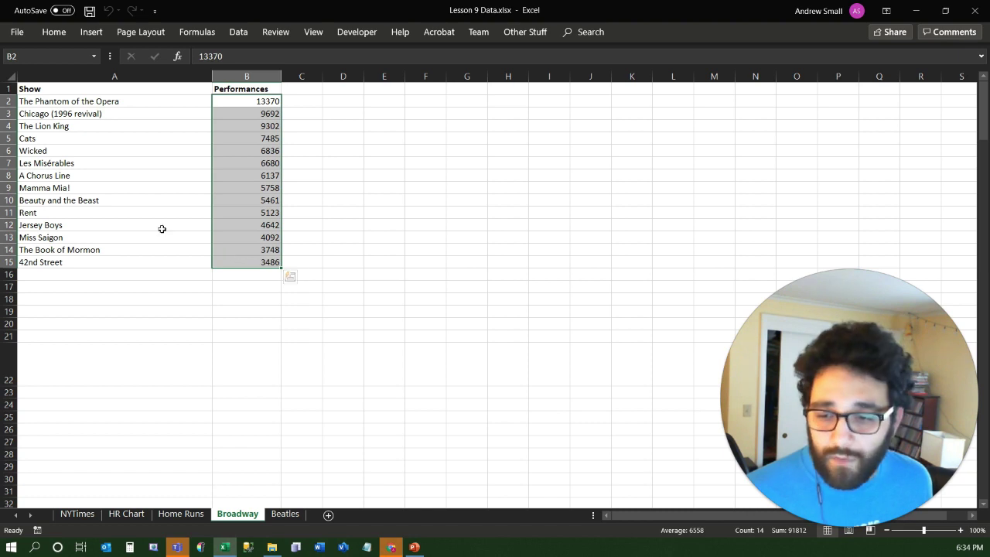
left_click(106, 196)
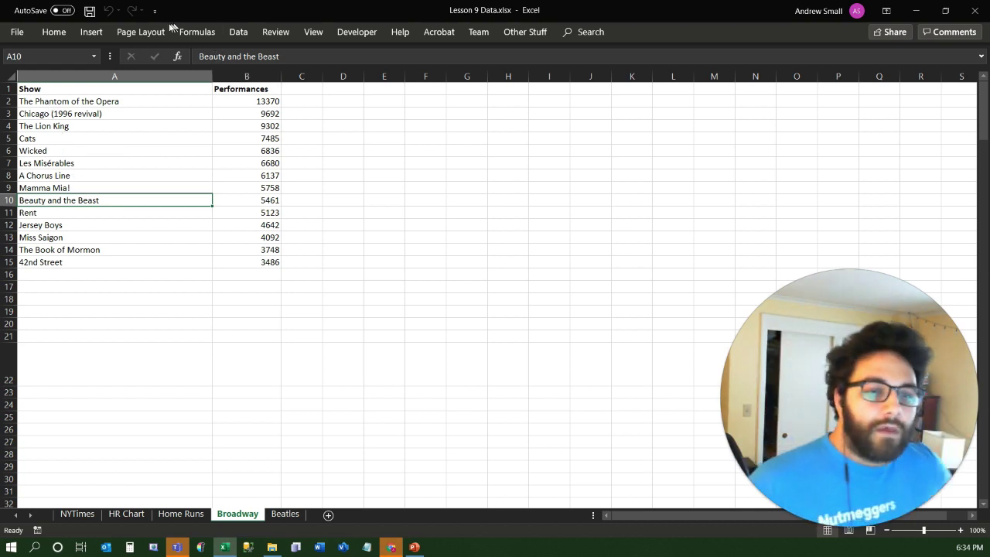
- Insert a 2-D clustered column chart of the Broadway shows and their performances
double_click(92, 33)
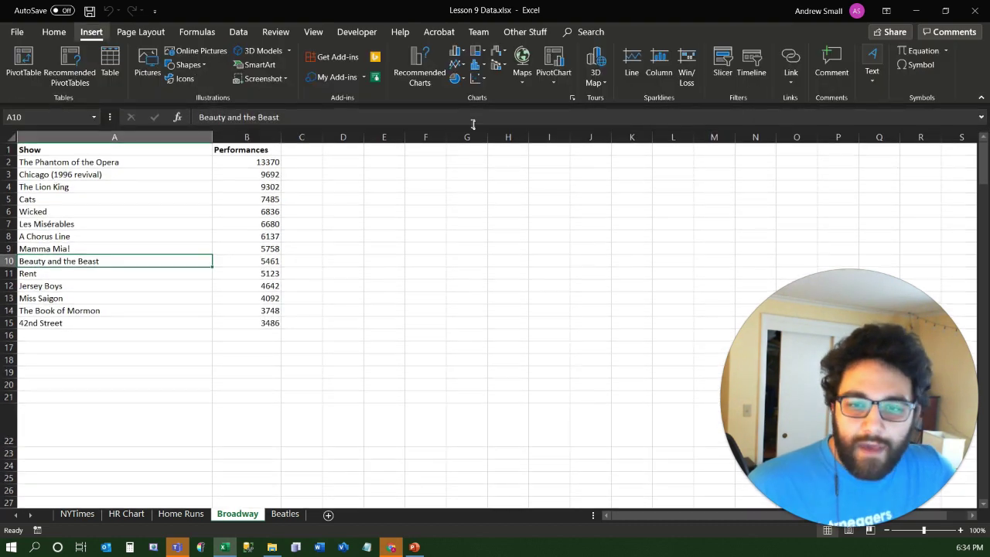
left_click(462, 54)
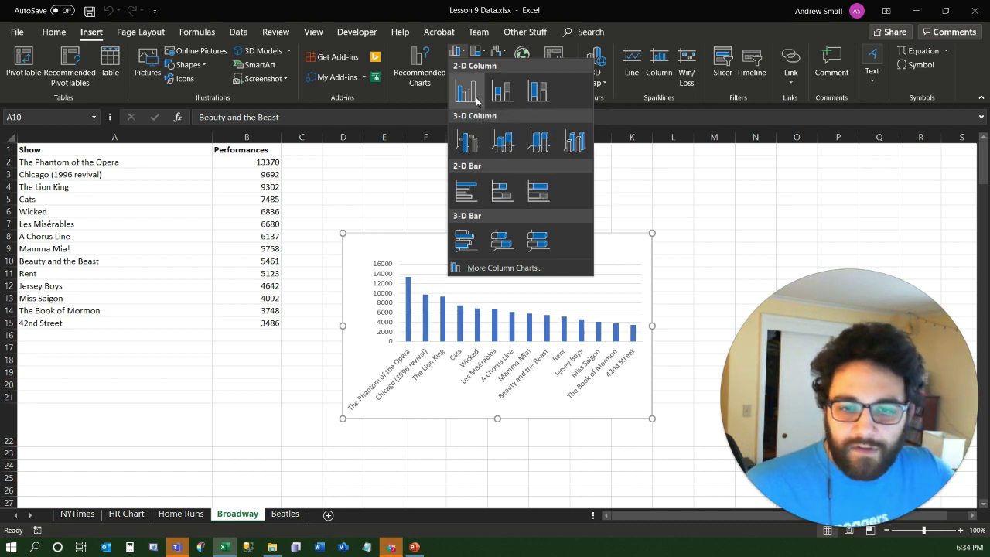
left_click(476, 99)
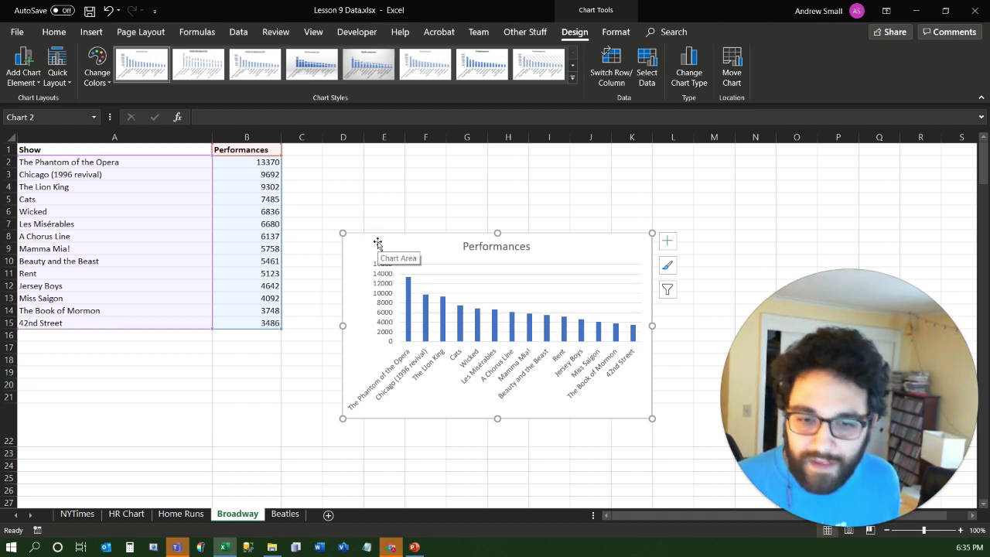
- Try comma style without decimals on the performance counts in B2:B15, and undo the number formatting
left_click(386, 284)
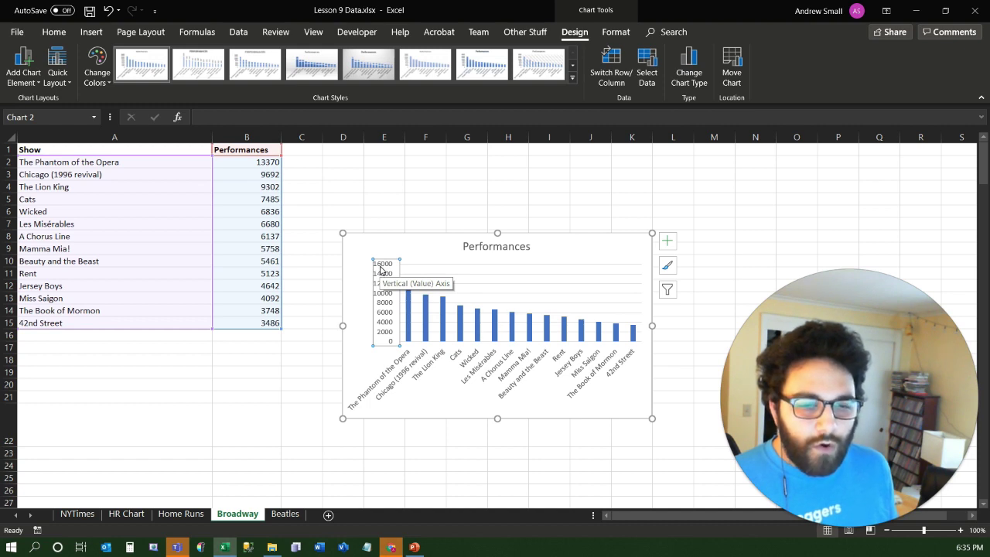
left_click(258, 163)
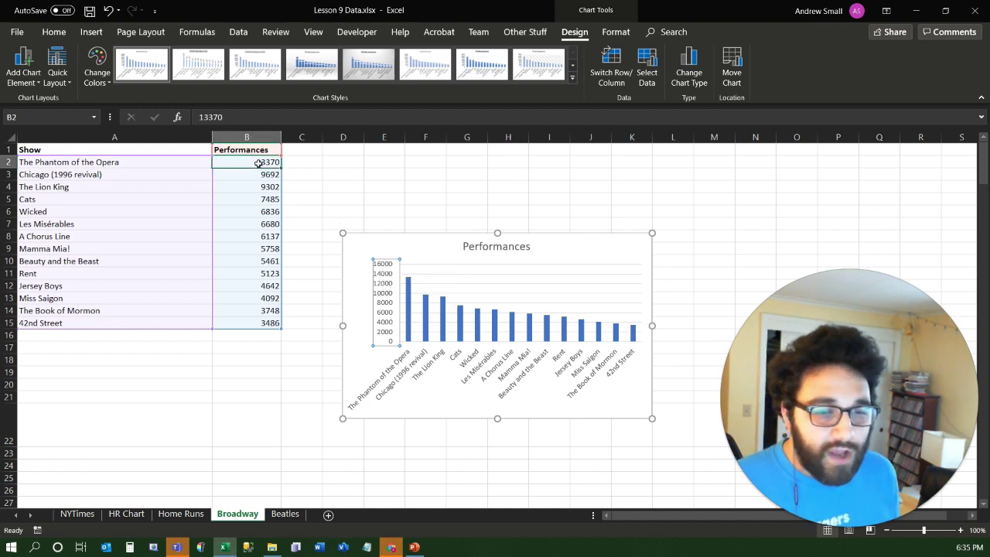
left_click_drag(258, 164, 261, 323)
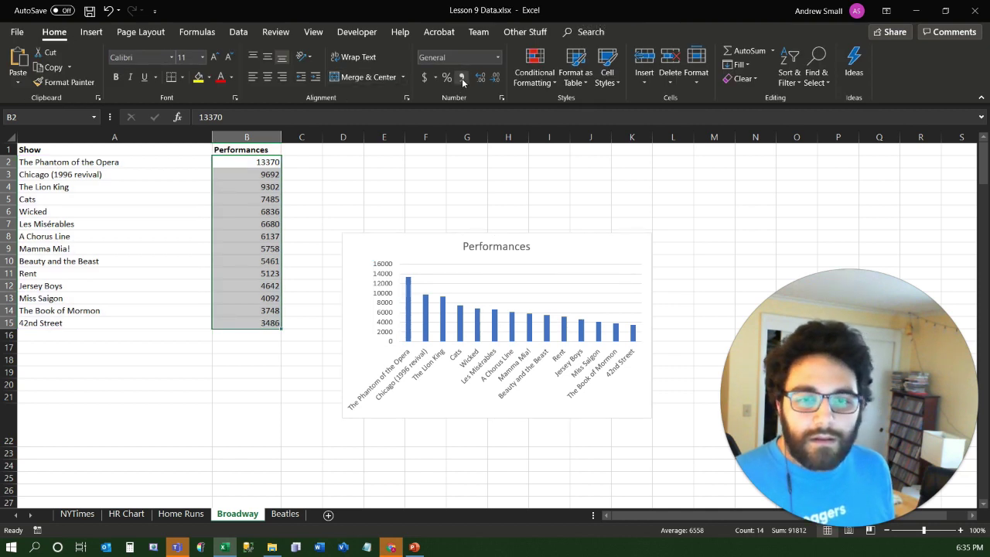
left_click(461, 81)
left_click(493, 80)
left_click(494, 81)
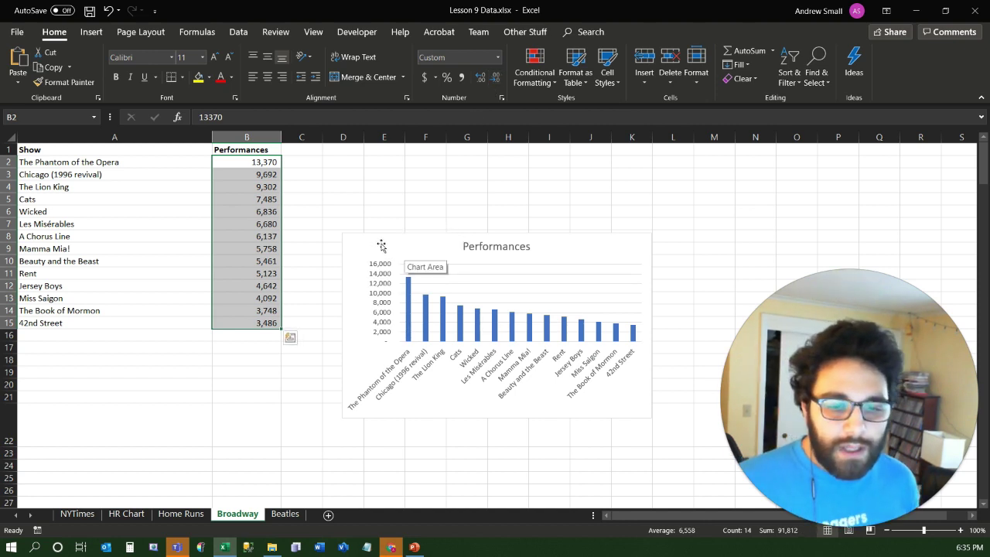
key("ctrl+z")
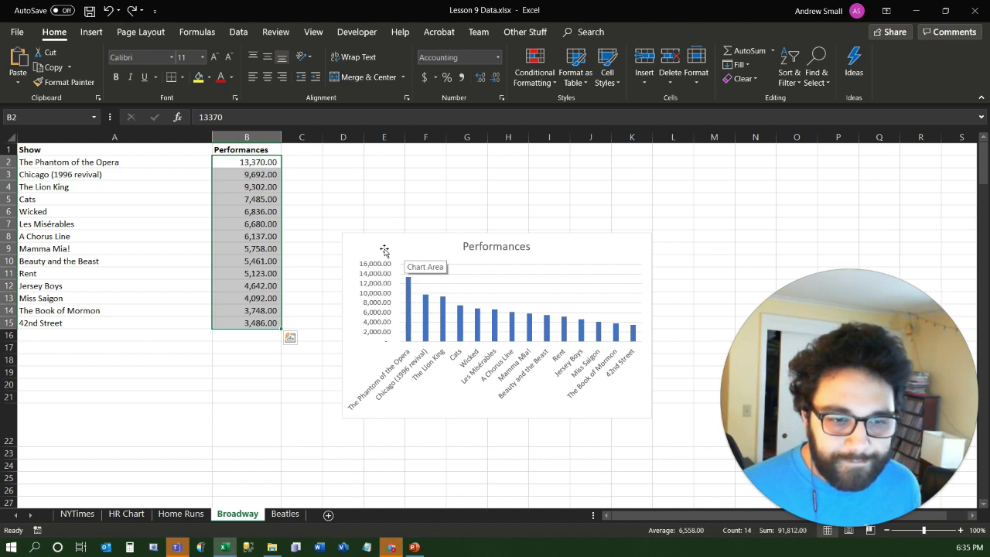
key("ctrl+y")
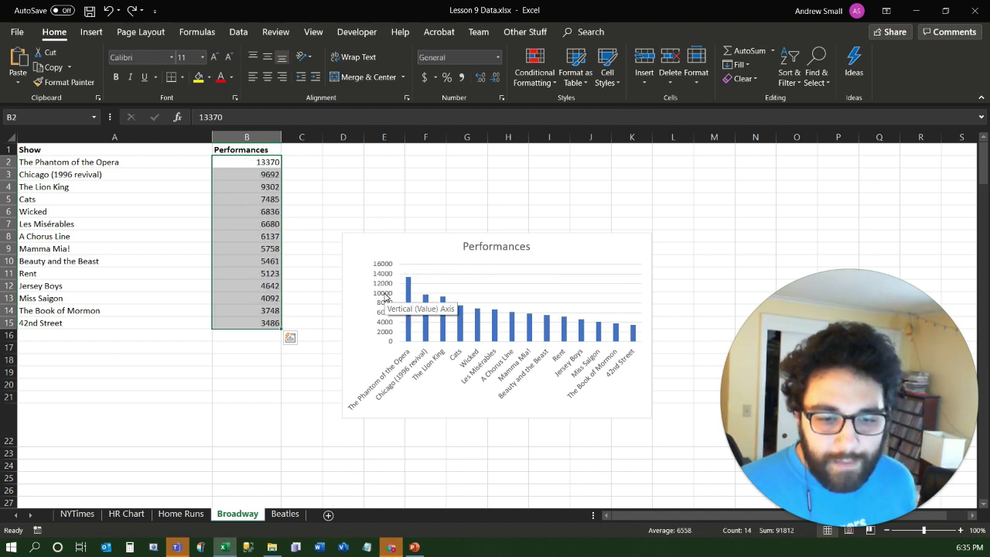
- Format the chart's vertical axis labels with the Number category and 0 decimal places
right_click(386, 297)
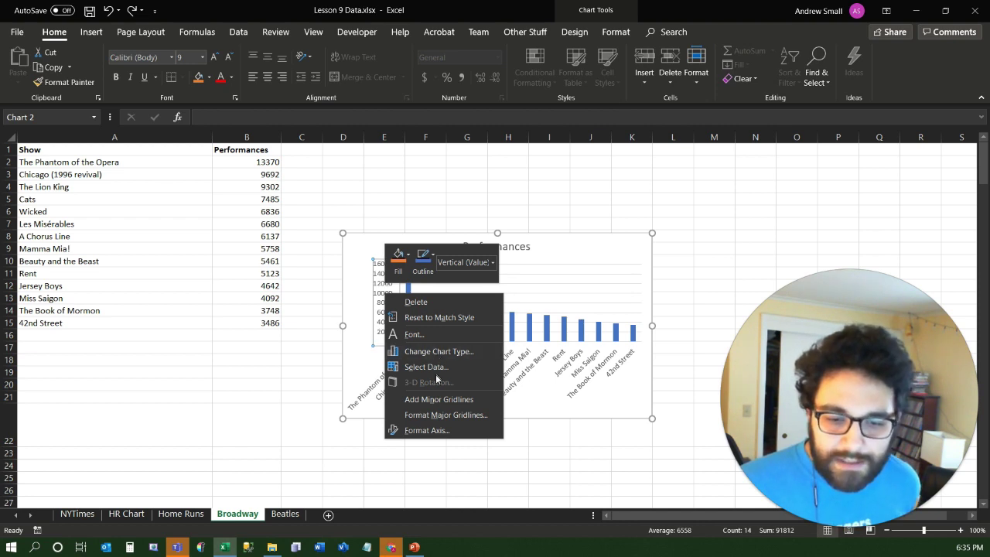
key("Escape")
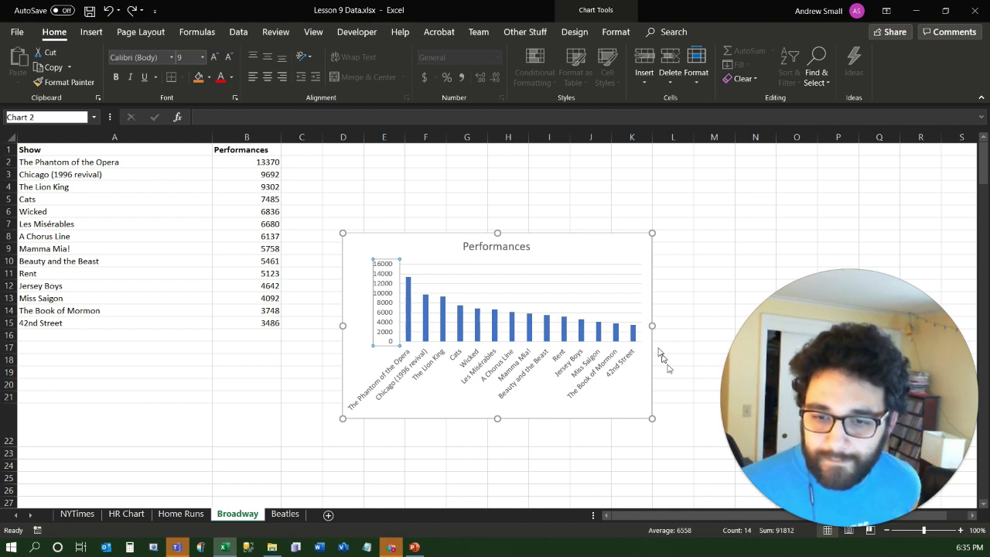
left_click_drag(772, 336, 578, 338)
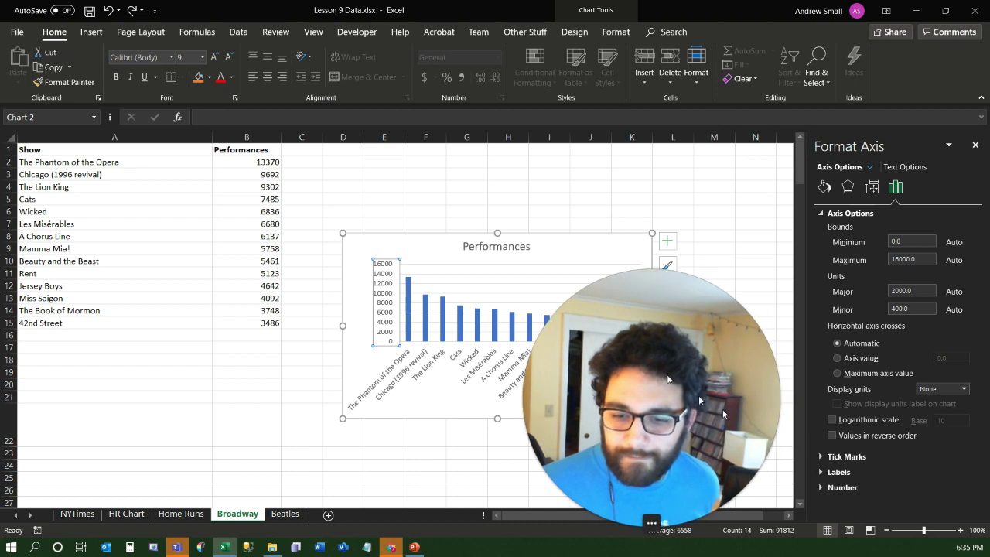
left_click(822, 488)
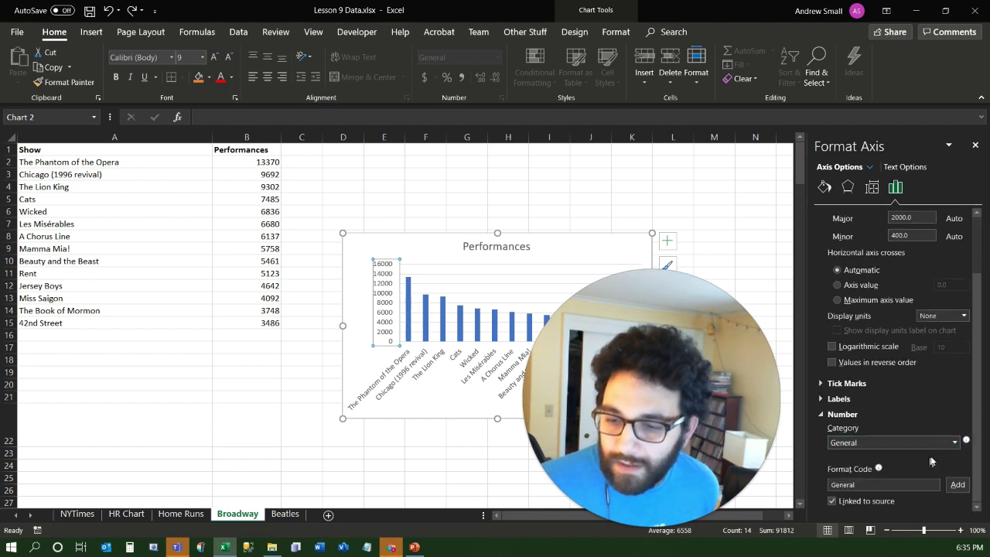
left_click(954, 443)
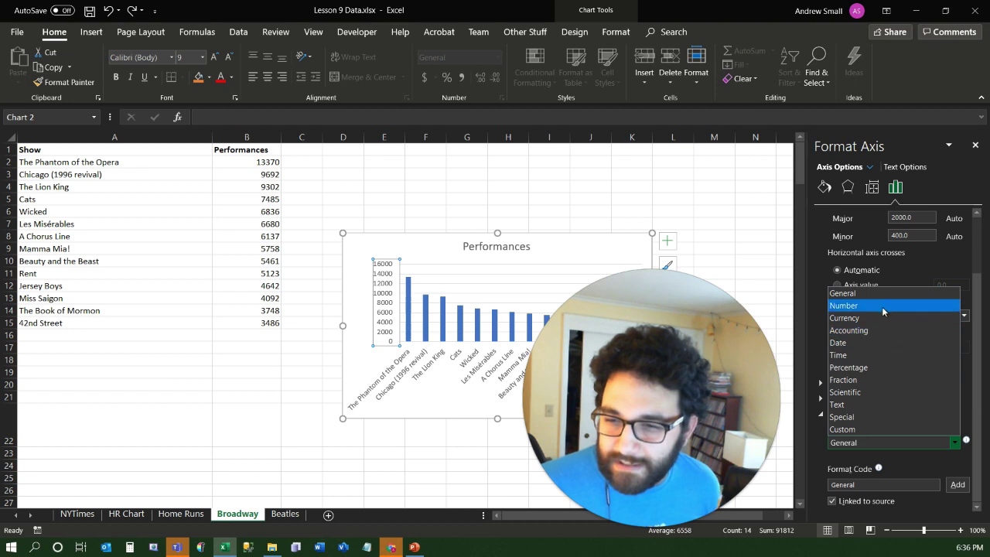
left_click(857, 305)
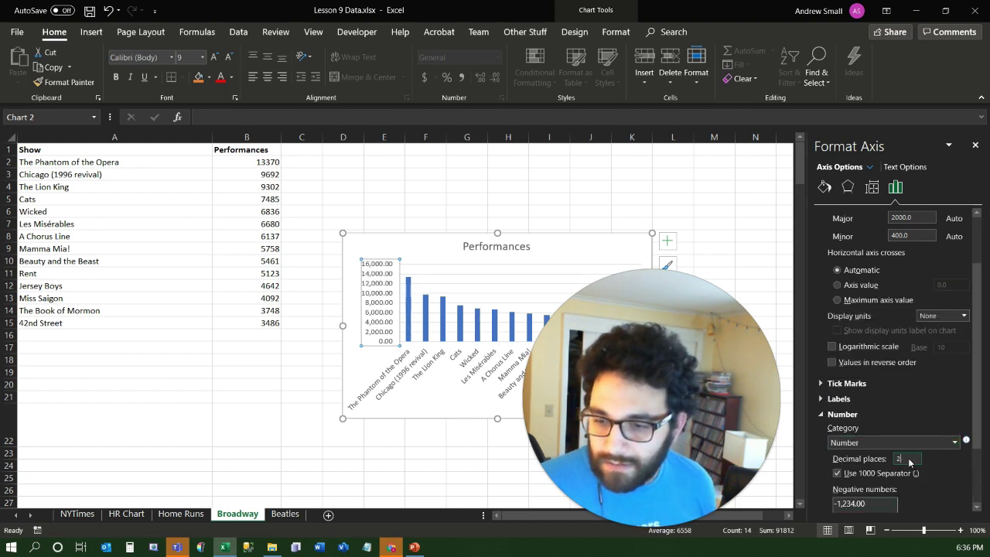
left_click_drag(909, 461, 856, 455)
type("0")
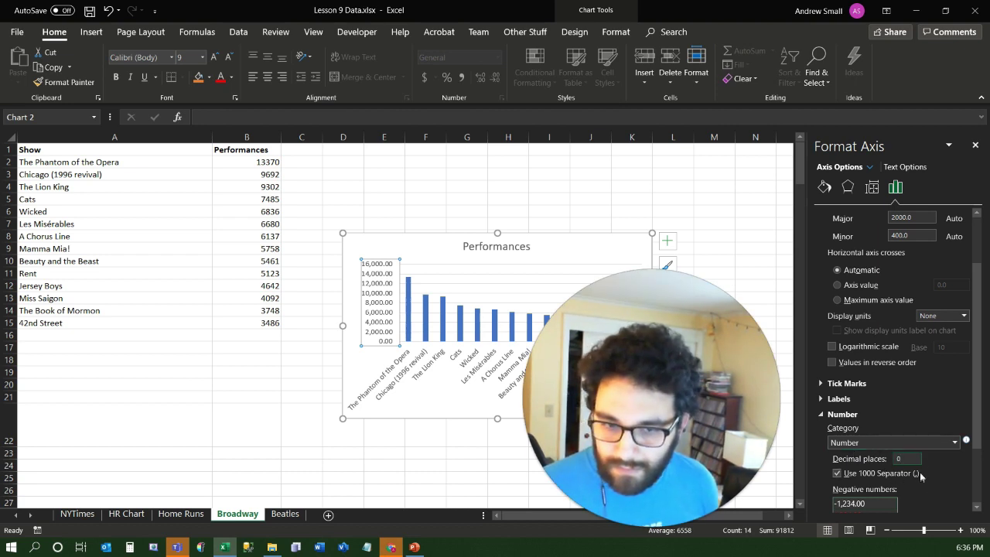
left_click(851, 415)
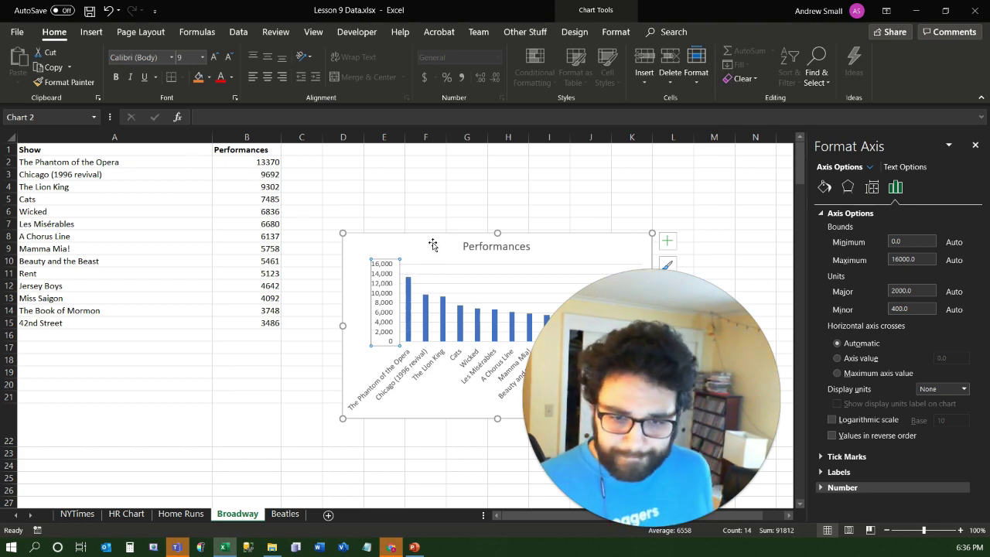
- Change the chart title to "Longest Running Broadway Musicals" and close the formatting pane
left_click_drag(433, 244, 341, 175)
left_click(403, 183)
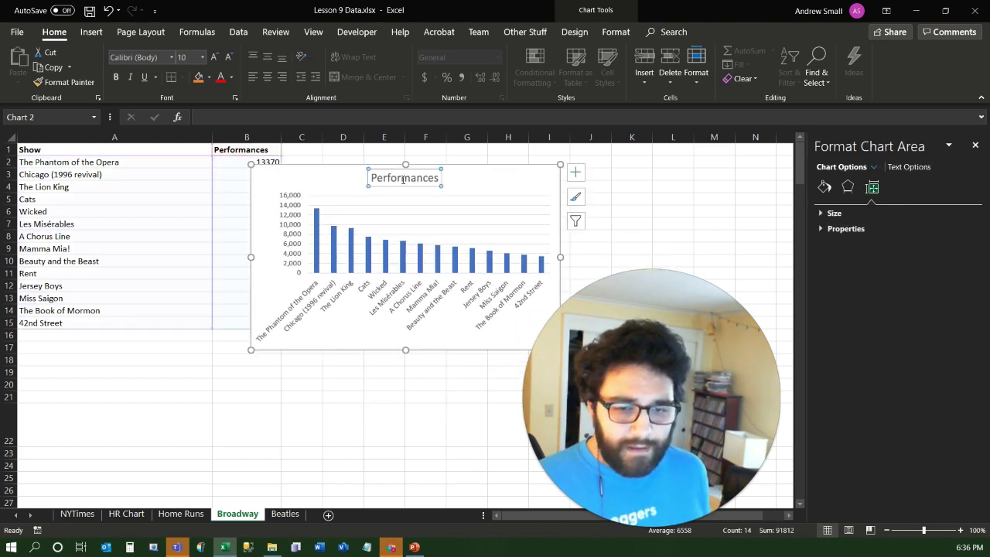
double_click(430, 180)
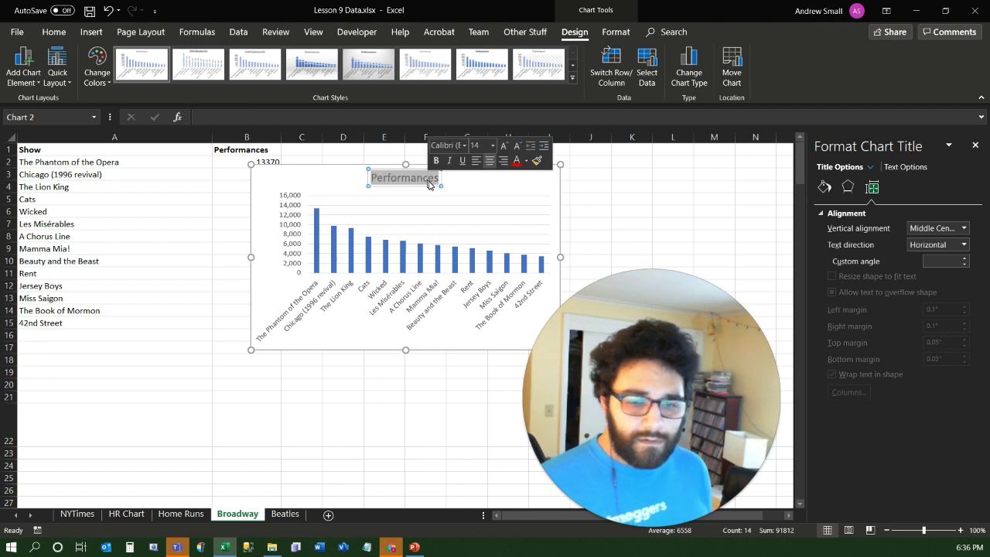
type("Longest")
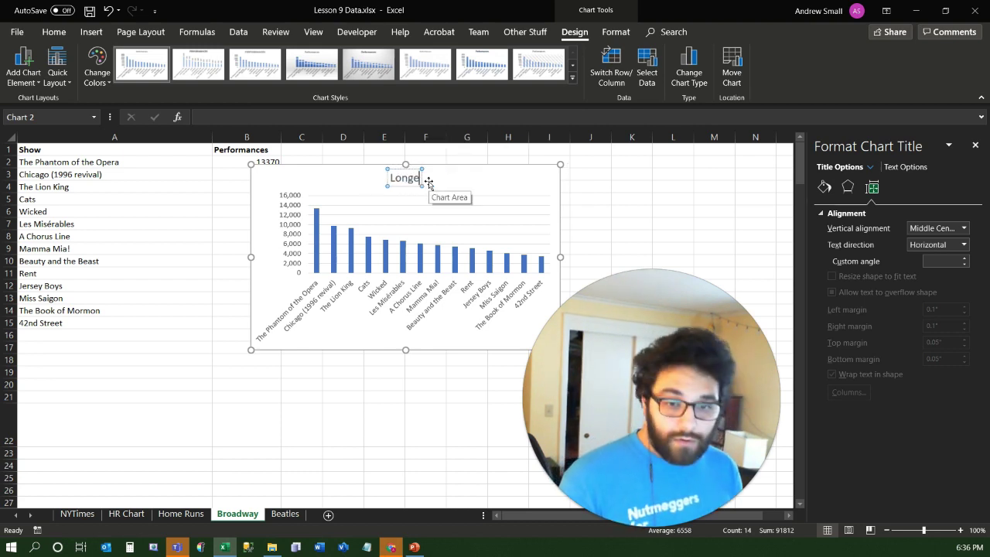
type("unni")
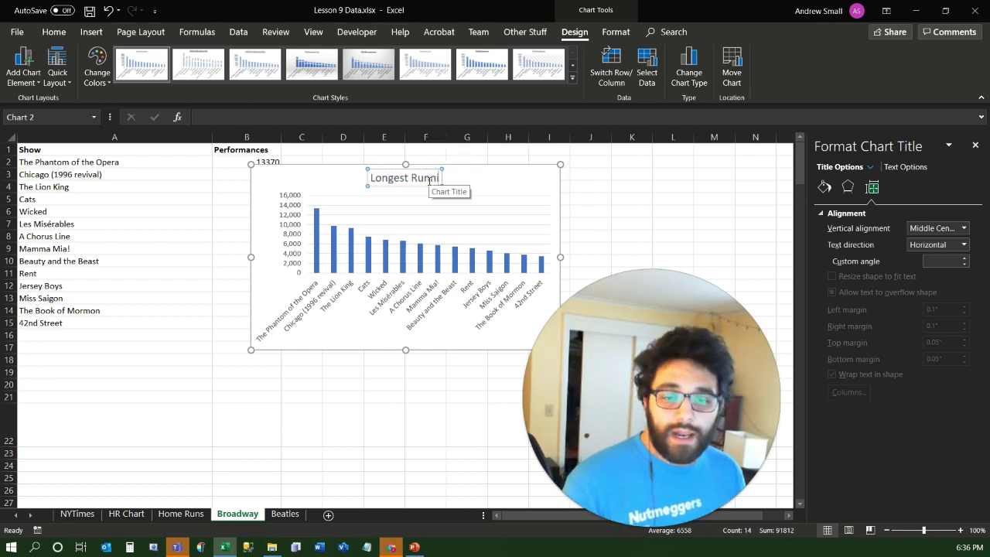
type("ng Broadway Shows")
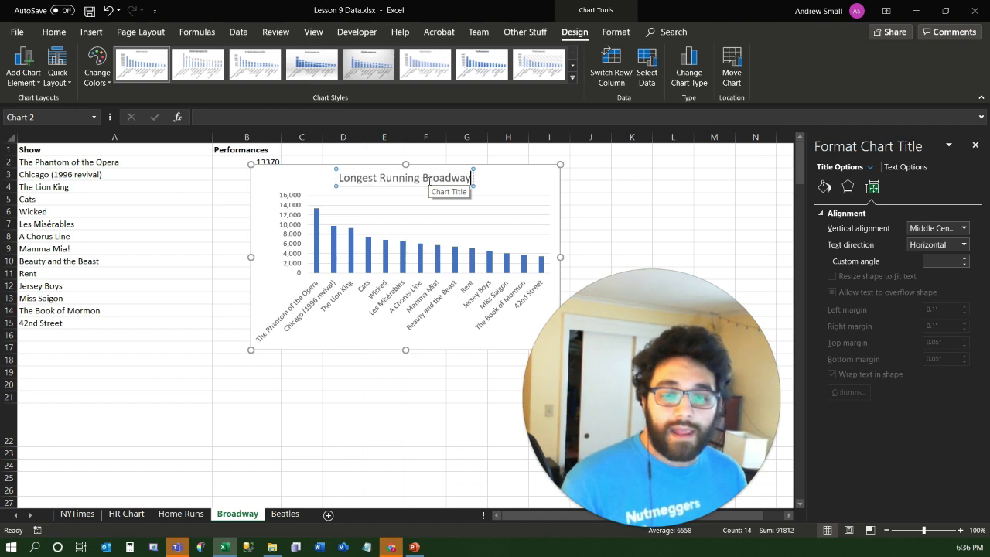
key("BackSpace")
key("BackSpace")
key("BackSpace")
key("BackSpace")
key("BackSpace")
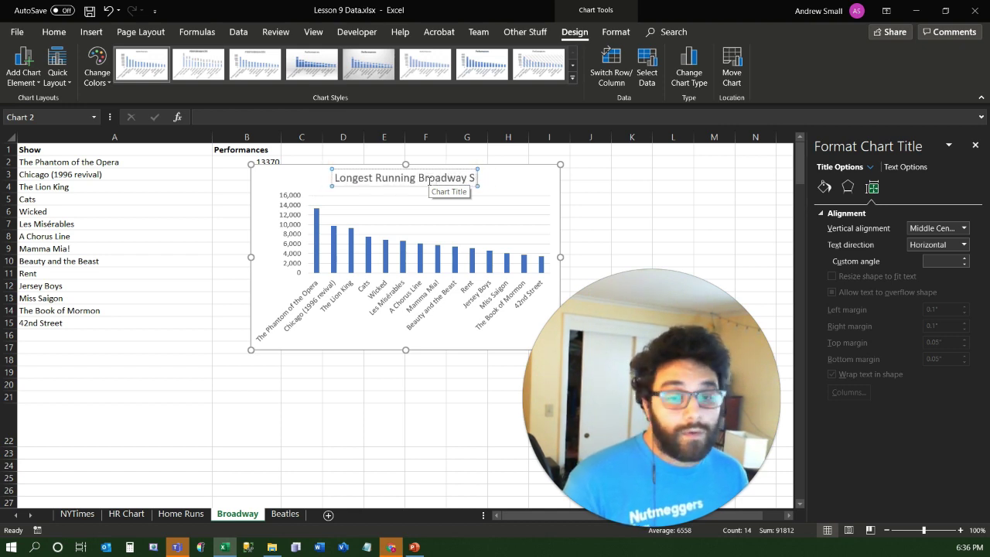
type("Musicals")
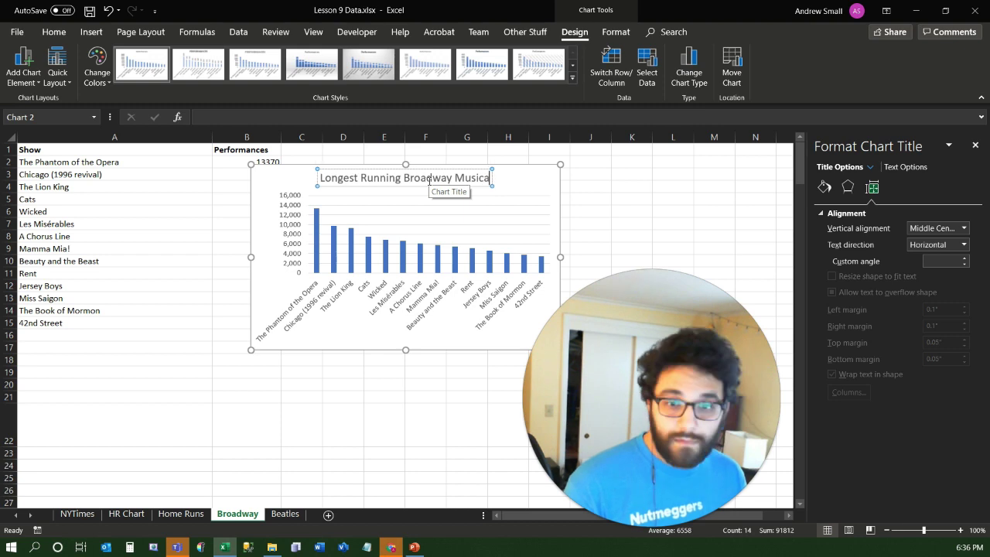
left_click(345, 299)
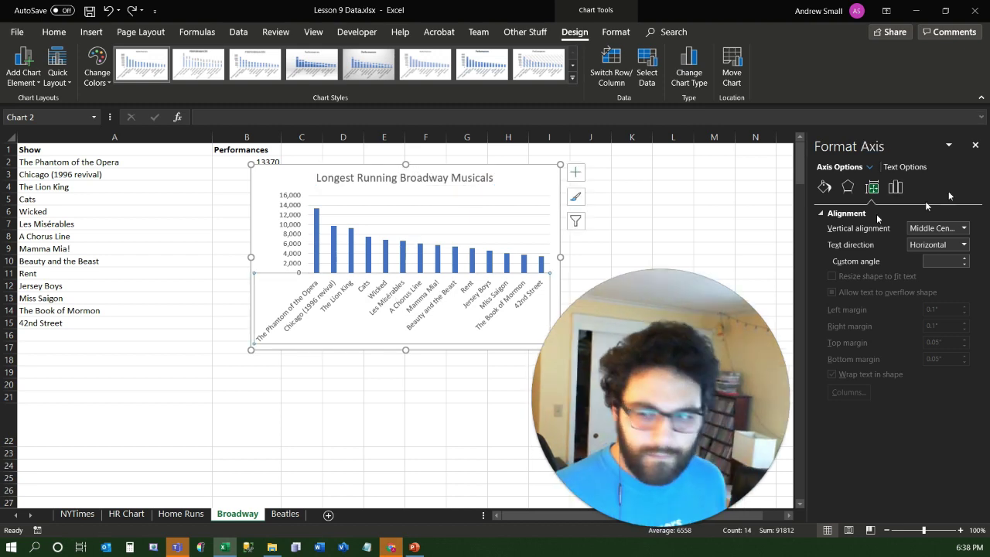
left_click(975, 145)
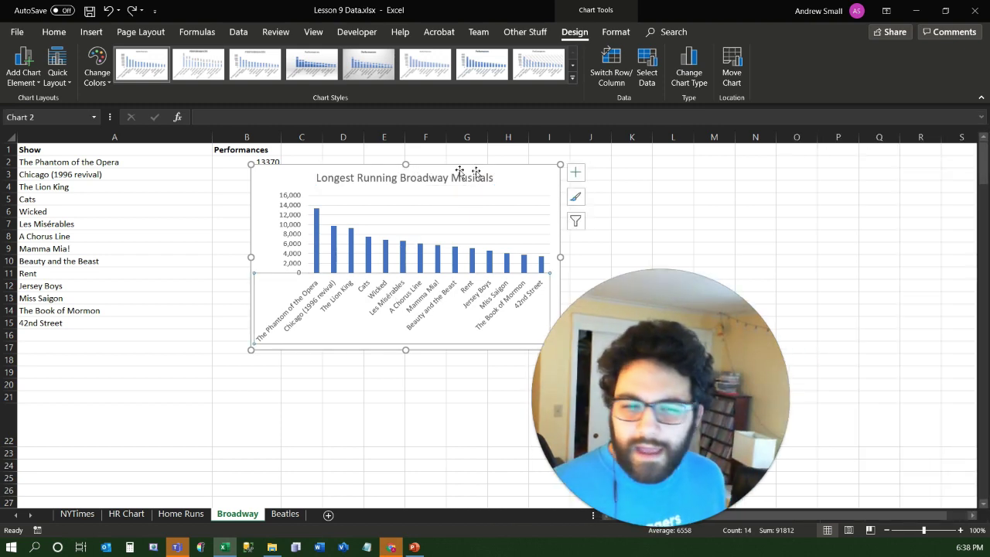
- Add a primary horizontal axis title reading "Musical" to the chart
left_click(38, 85)
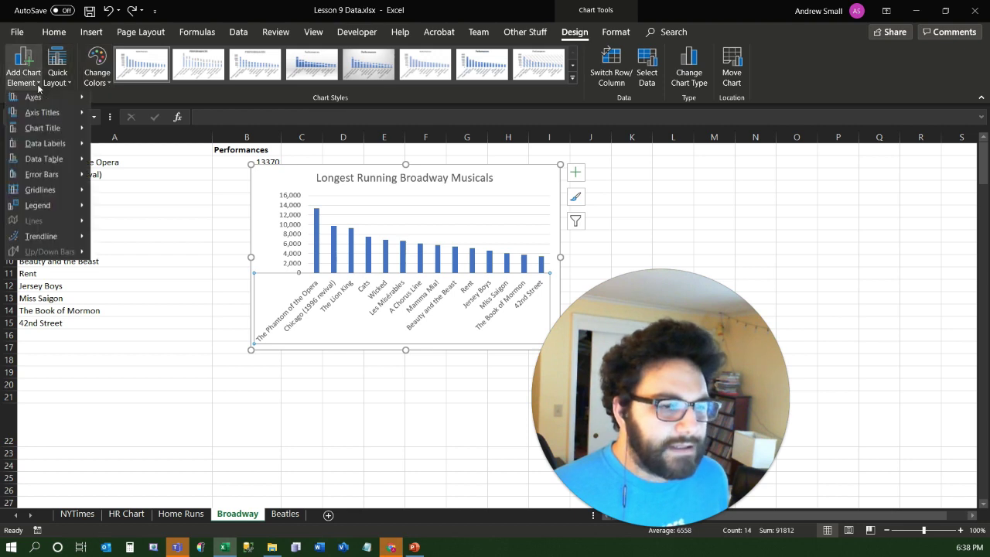
mouse_move(55, 116)
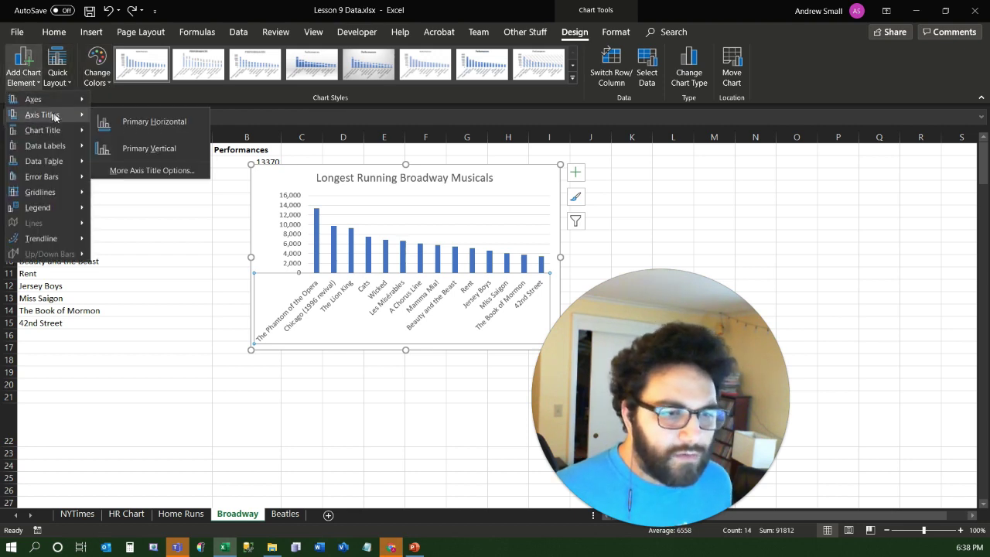
left_click(134, 124)
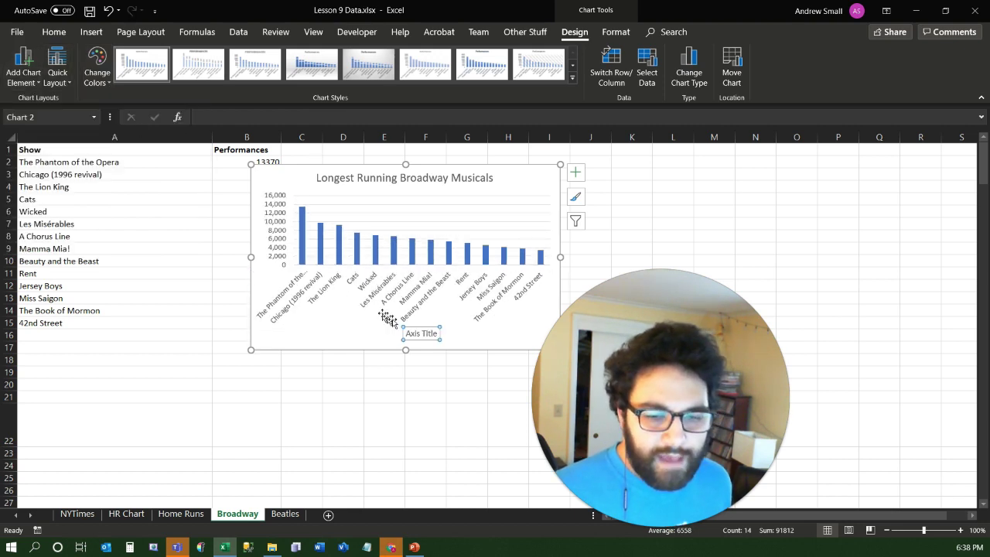
triple_click(426, 333)
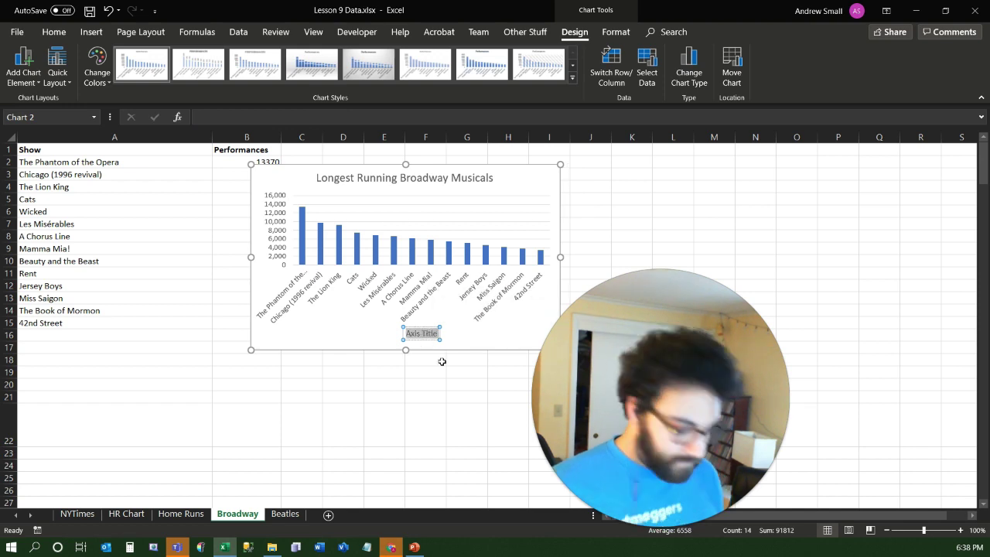
type("Musical")
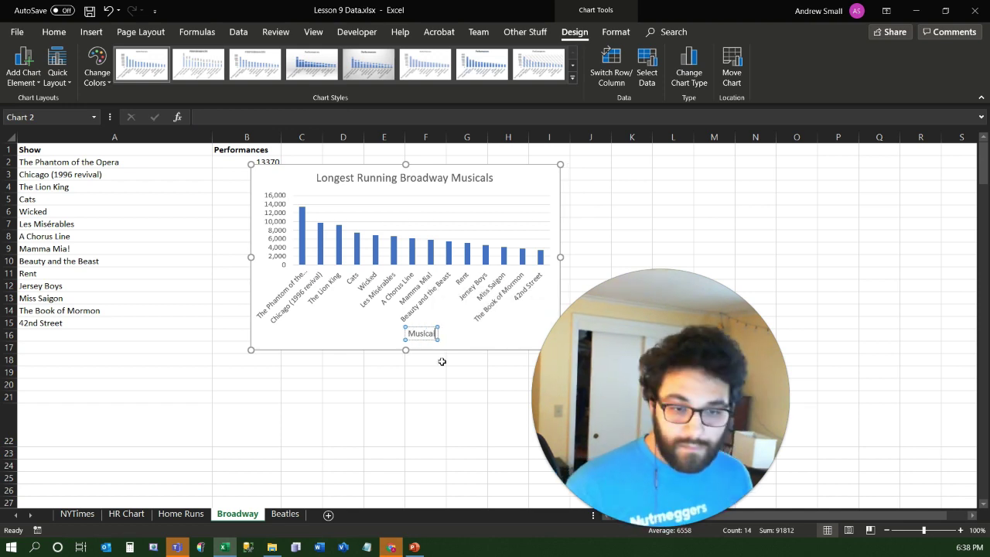
- Add a primary vertical axis title reading "Number of Performances" to the chart
left_click(37, 79)
mouse_move(73, 116)
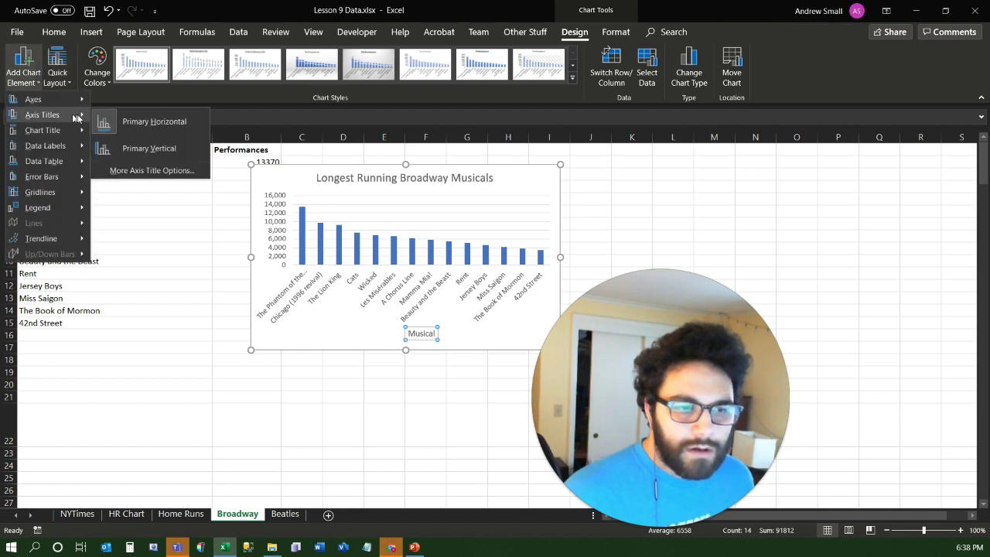
left_click(149, 152)
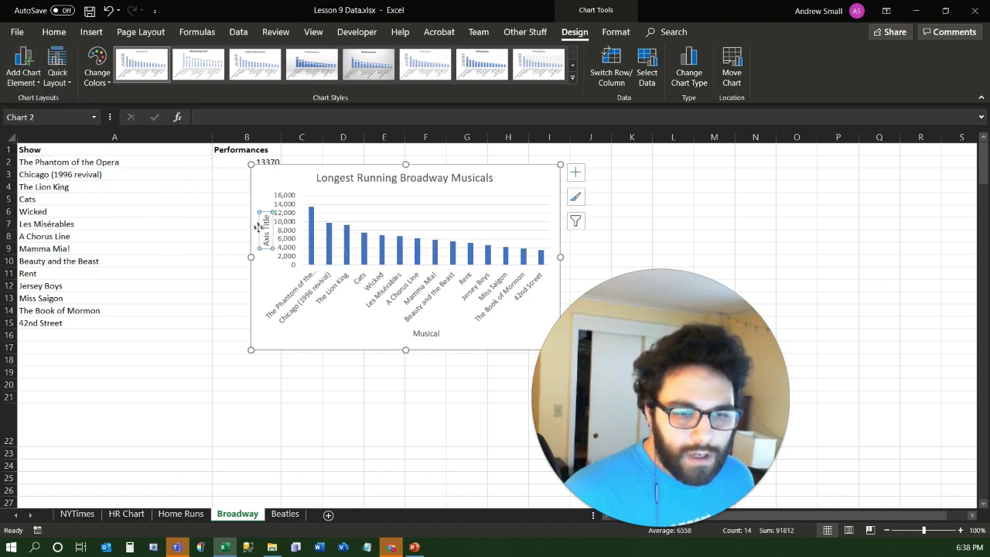
triple_click(265, 231)
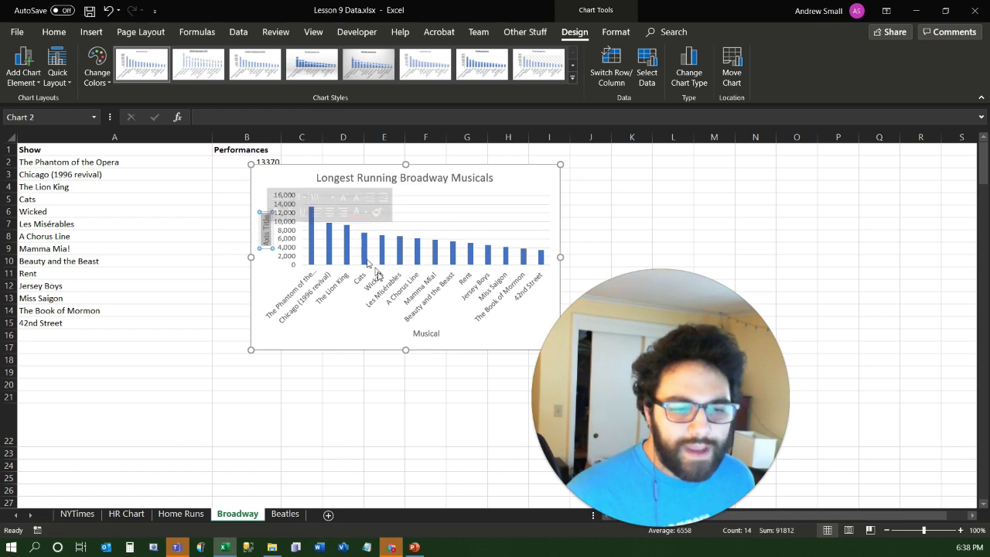
type("Number of Performances")
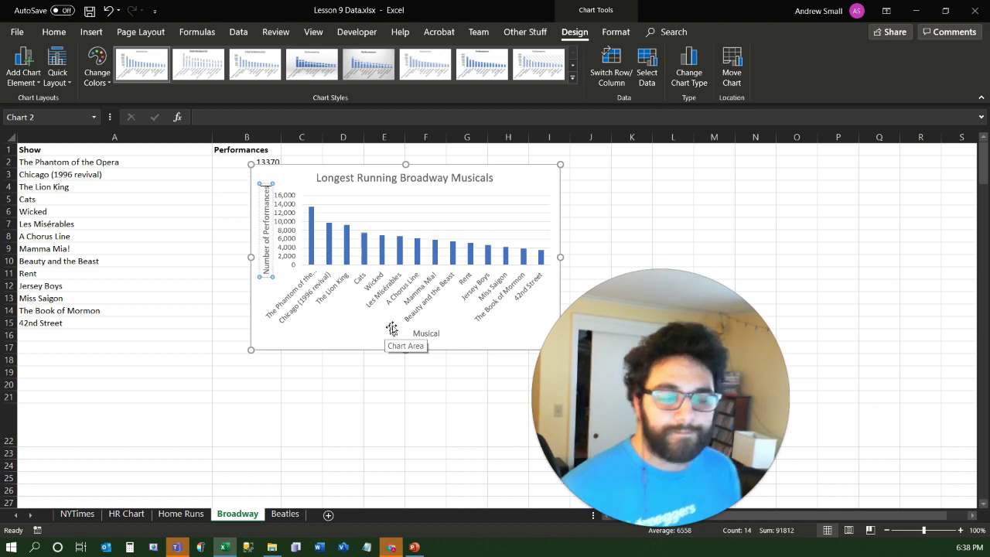
left_click(353, 336)
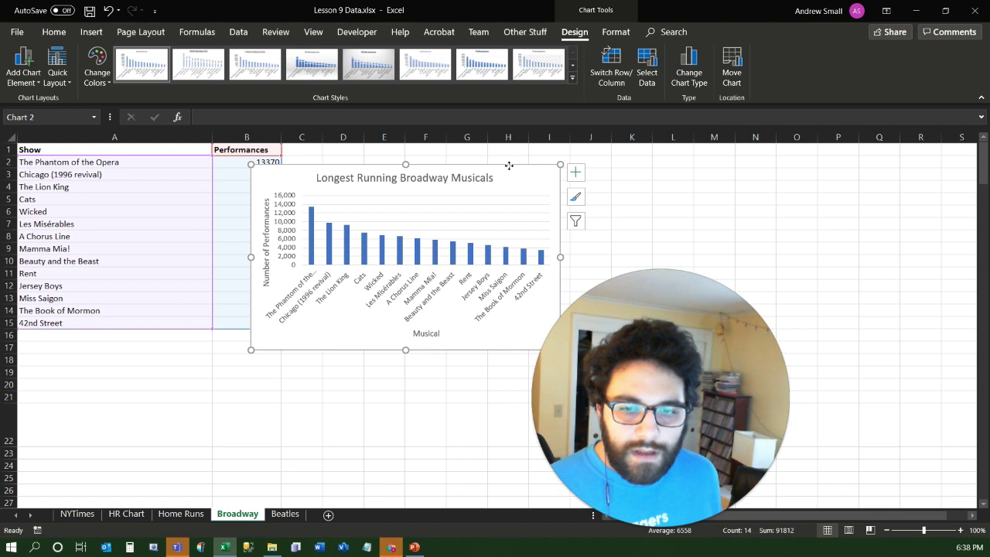
- Move the chart beside the data so that it no longer covers the Performances column
left_click_drag(508, 165, 469, 181)
left_click_drag(656, 283, 840, 282)
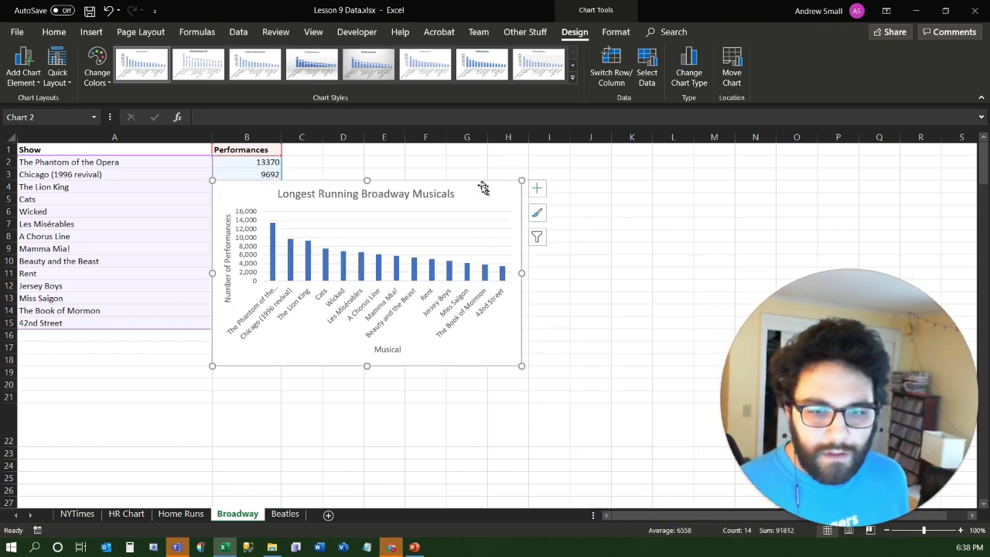
left_click_drag(484, 189, 601, 169)
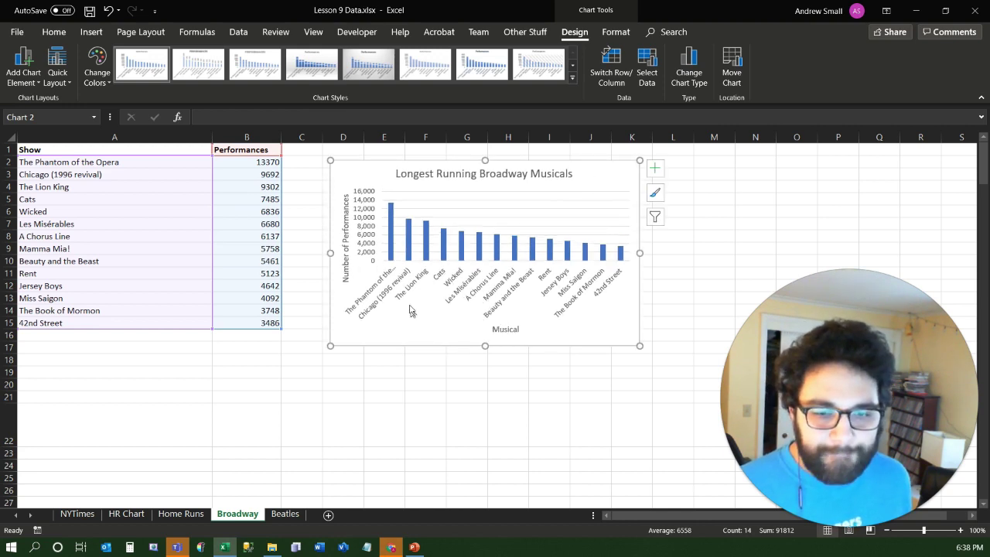
- Nudge the chart slightly up toward the data and apply chart Style 9 with the dark background
left_click(390, 226)
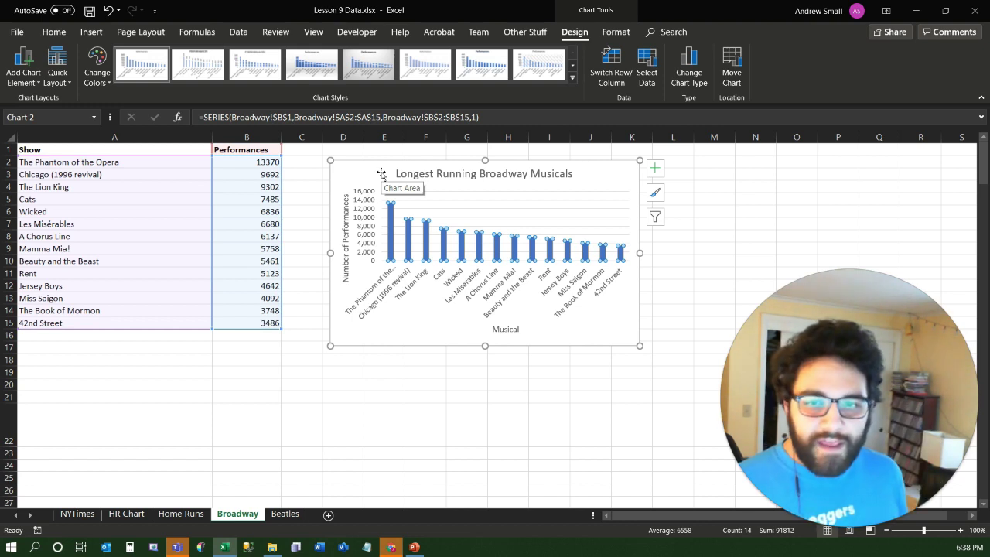
left_click_drag(365, 167, 359, 165)
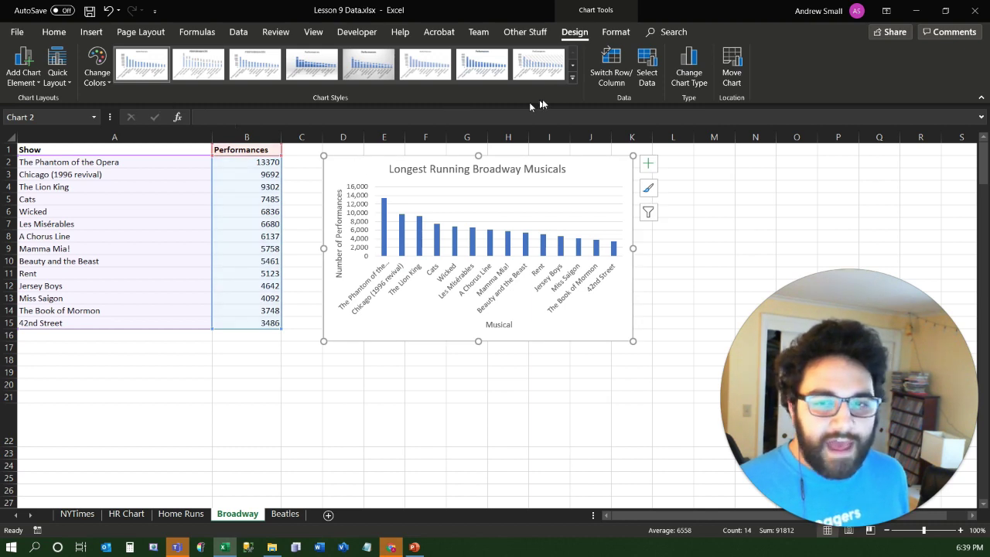
left_click(572, 77)
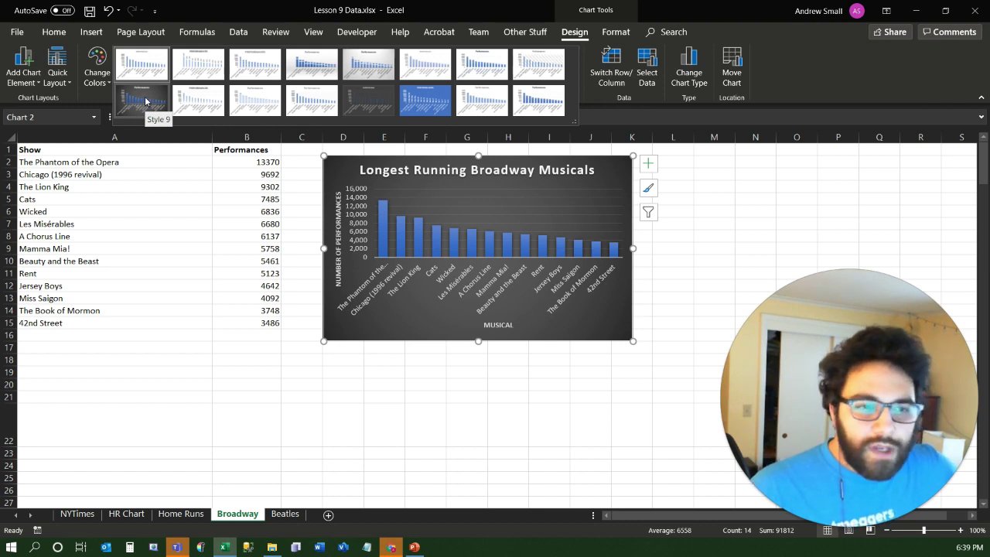
left_click(603, 116)
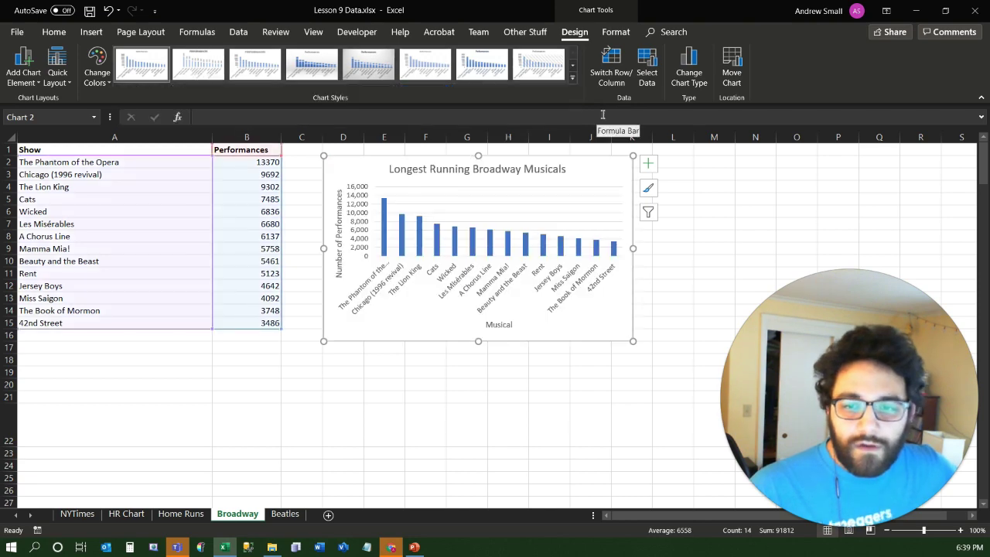
left_click(572, 77)
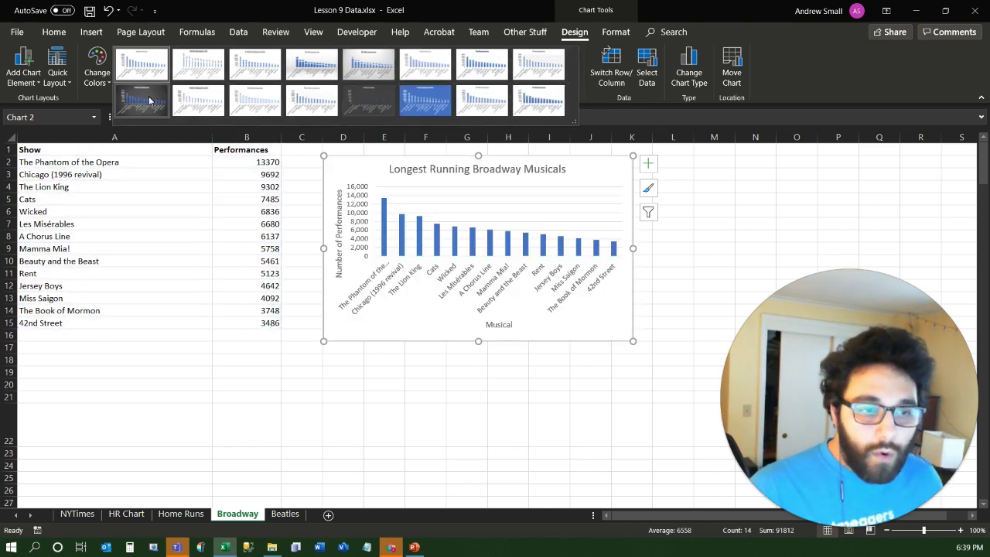
left_click(151, 101)
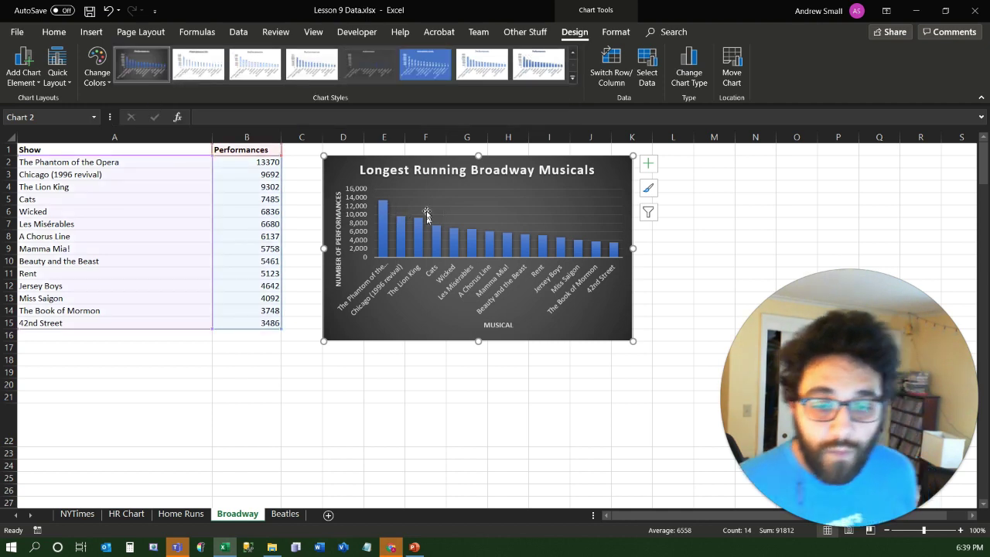
left_click(384, 237)
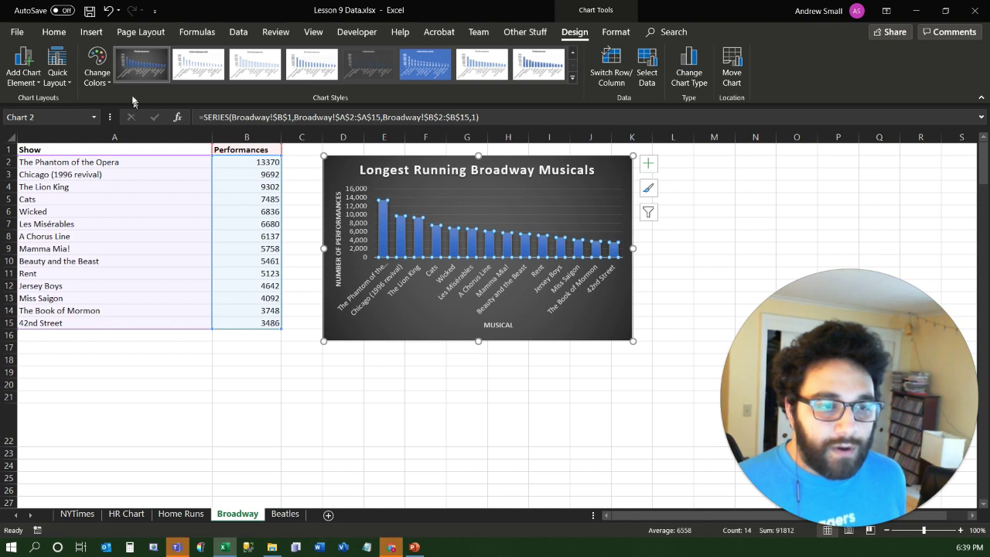
left_click(98, 78)
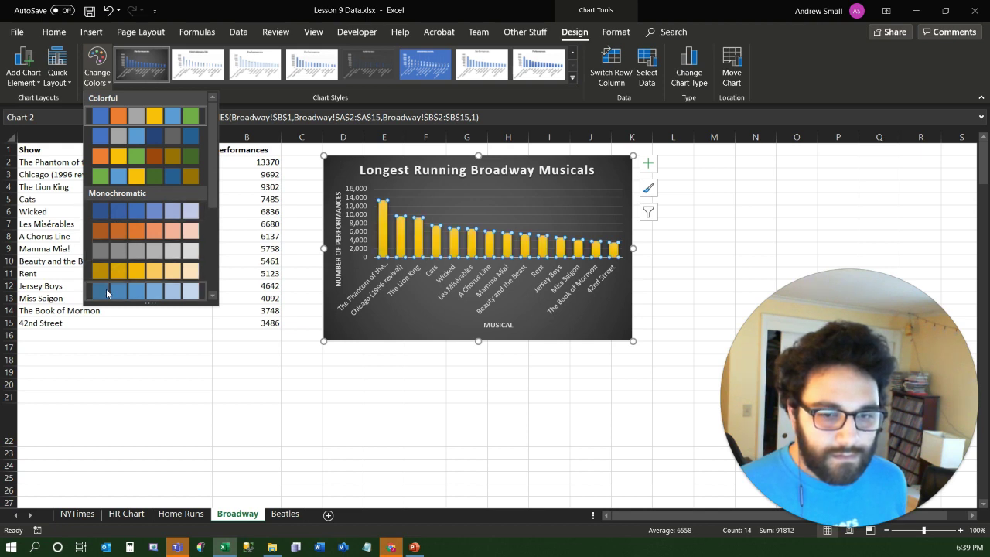
scroll(124, 282, "down", 3)
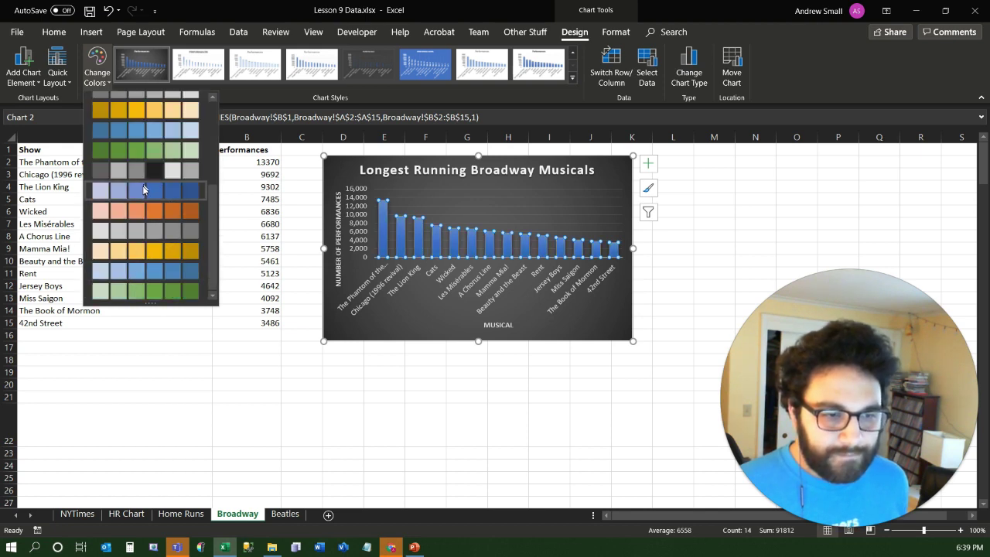
left_click(358, 175)
- Fill only The Phantom of the Opera column with the orange theme colour, leaving the other columns blue
left_click(384, 217)
left_click(401, 233)
left_click(418, 236)
left_click(439, 239)
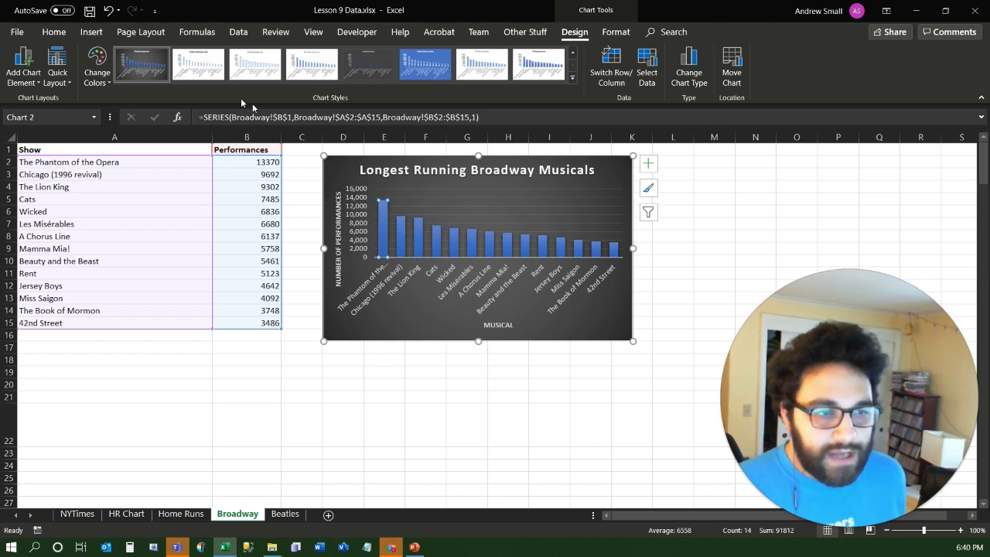
left_click(101, 84)
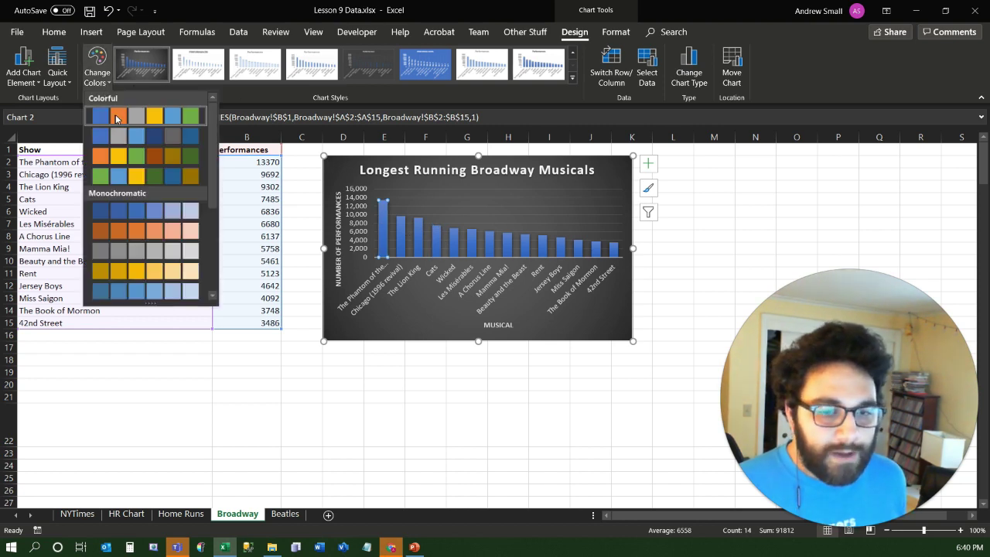
left_click(384, 219)
right_click(383, 219)
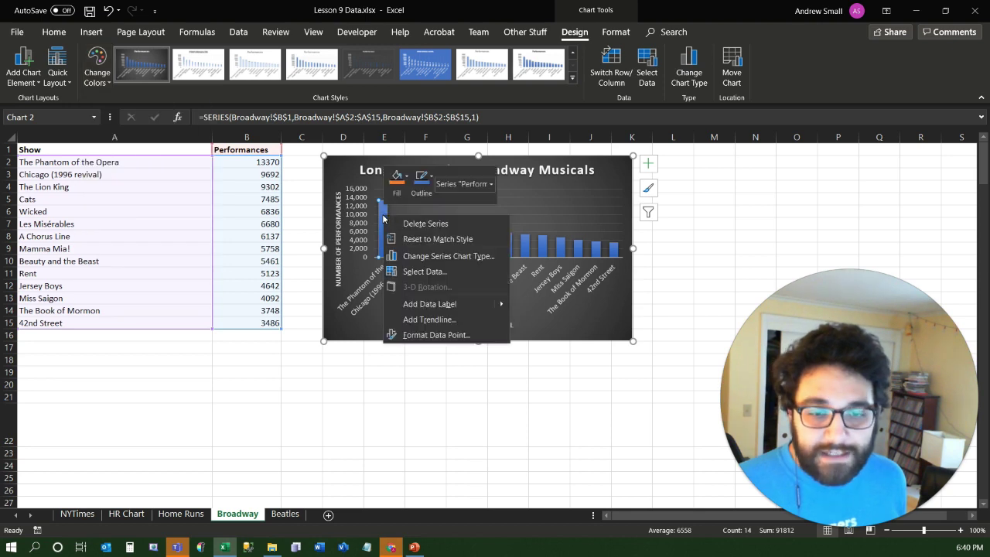
left_click(406, 177)
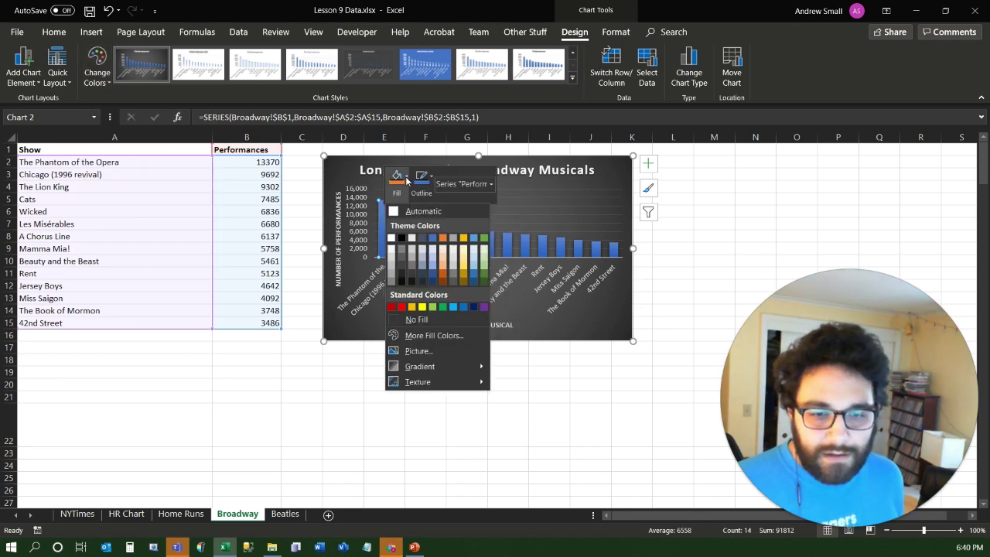
left_click(445, 240)
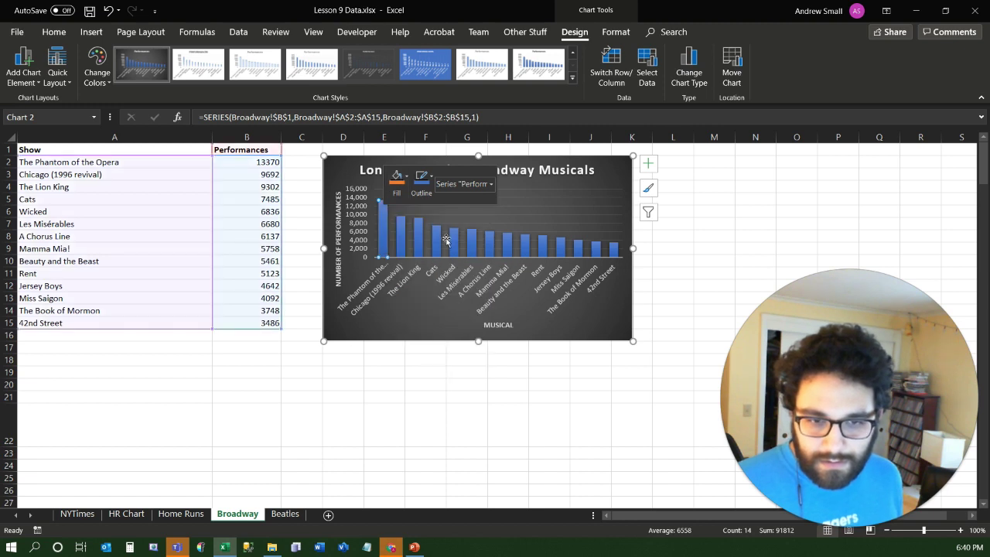
left_click(437, 329)
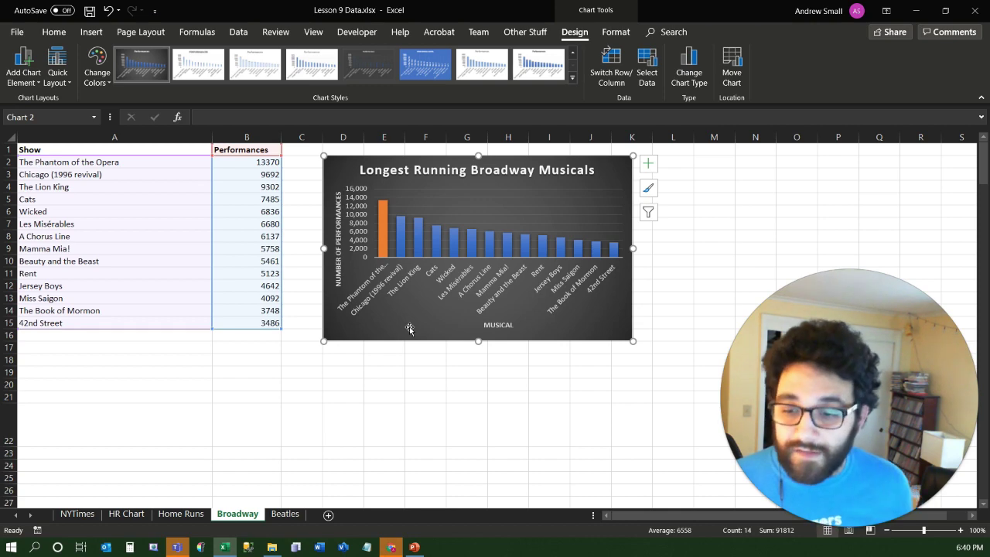
- Move the chart to a new sheet named "Musicals"
right_click(408, 318)
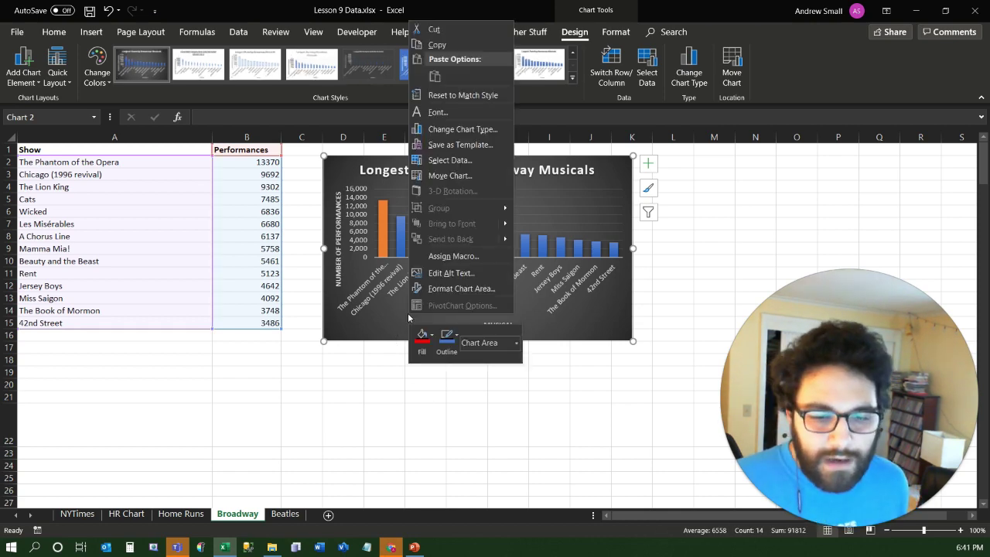
left_click(456, 176)
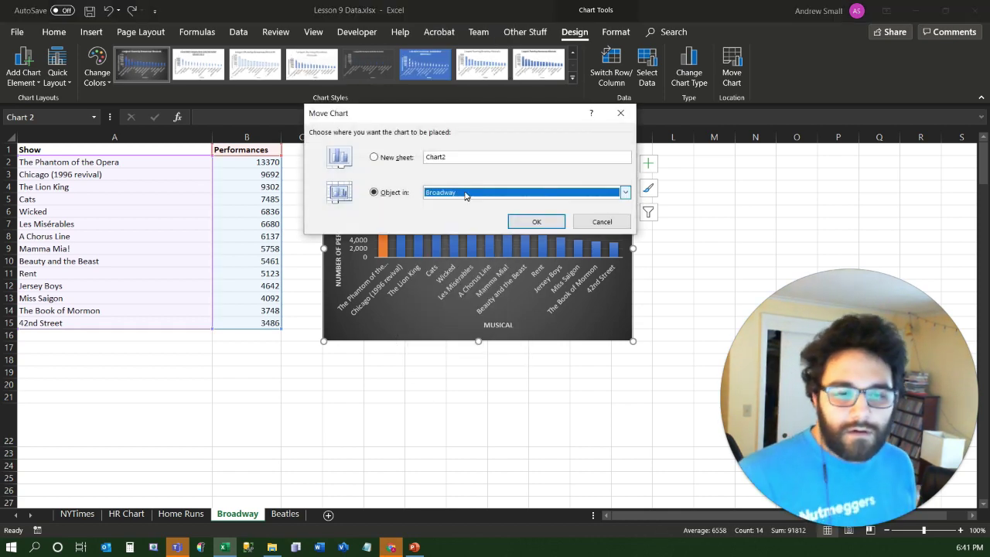
left_click(399, 158)
type("Musicals")
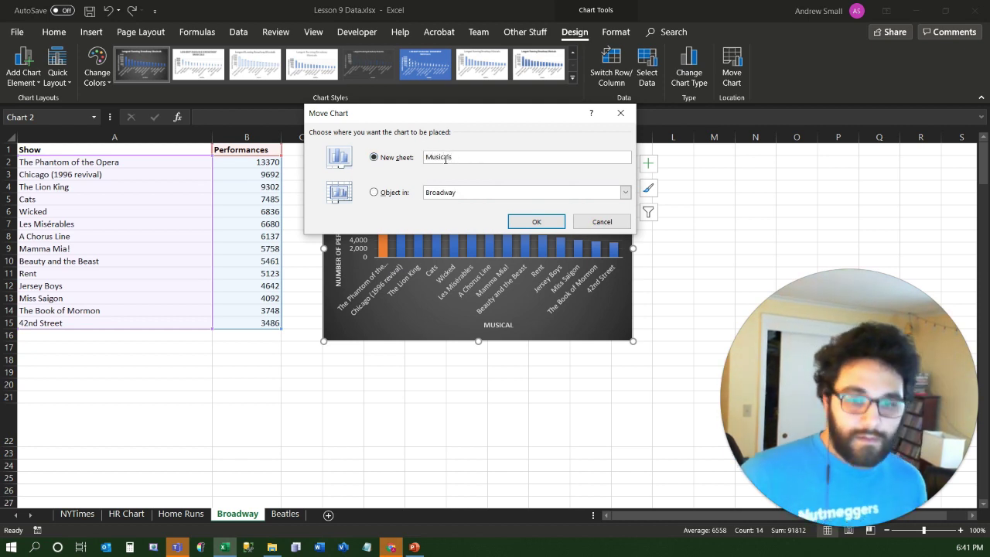
key("Return")
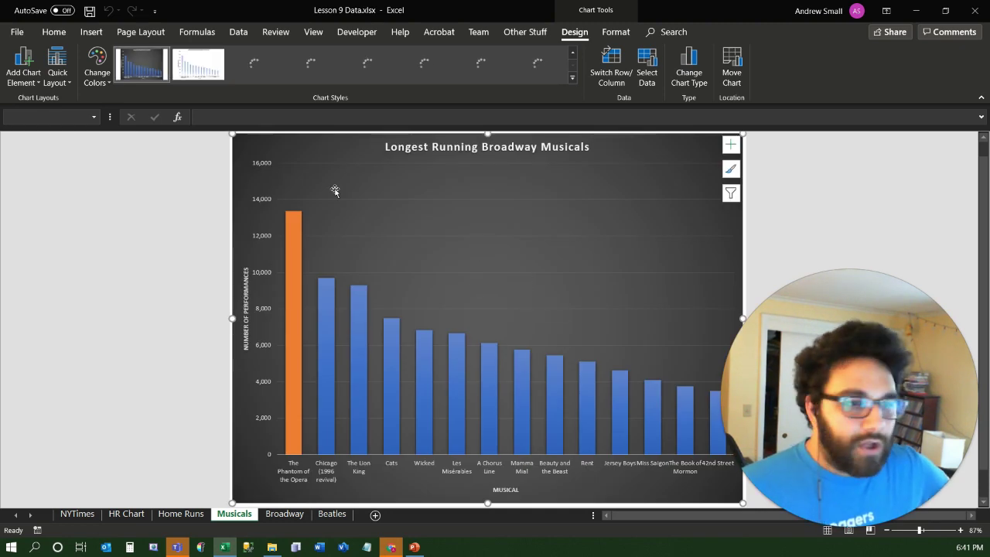
left_click(27, 87)
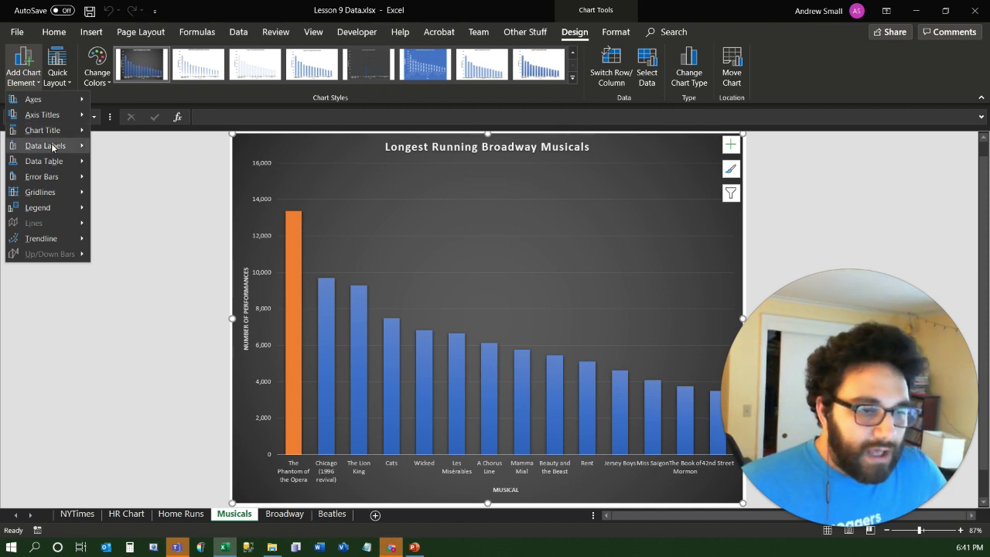
mouse_move(78, 153)
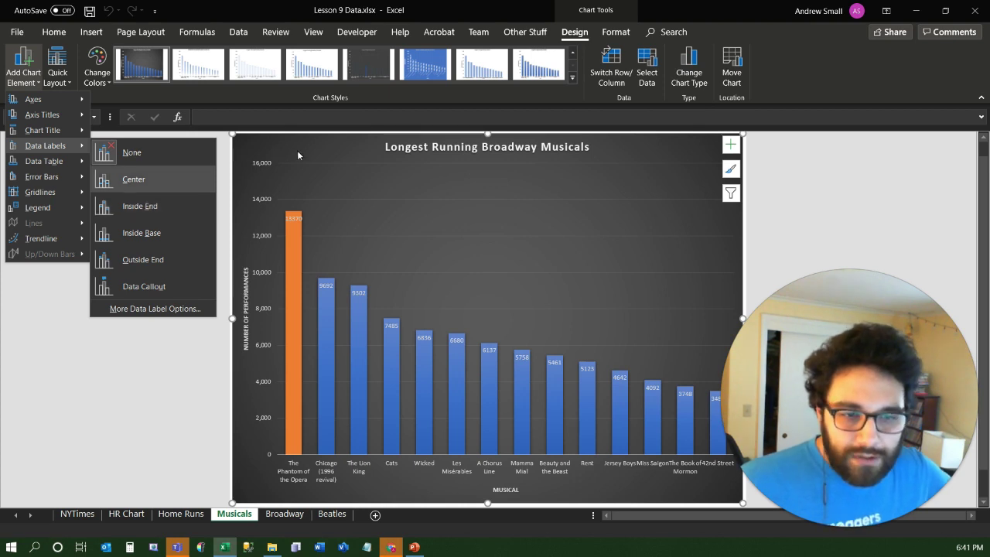
left_click(309, 223)
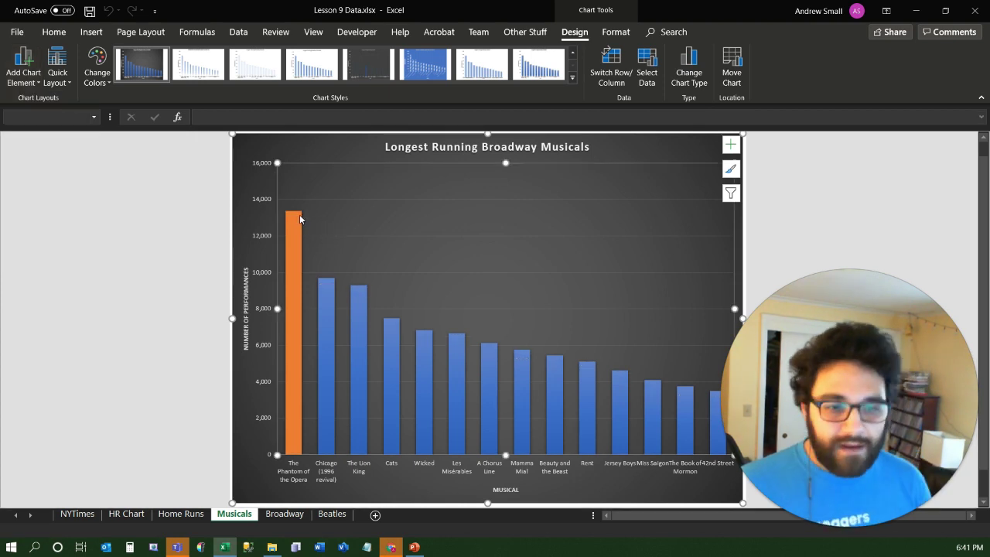
- Add data labels to the chart's columns using the Outside End position
mouse_move(296, 215)
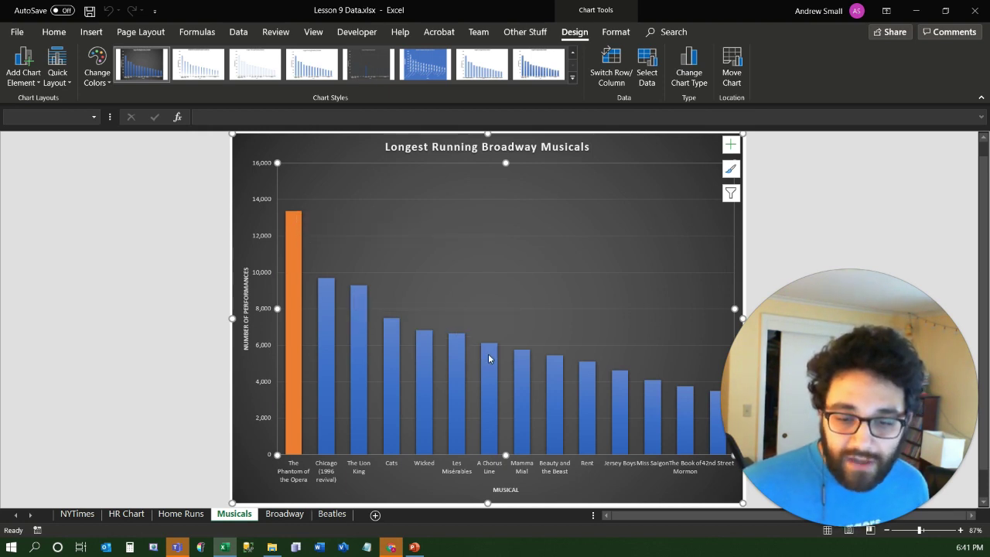
mouse_move(489, 359)
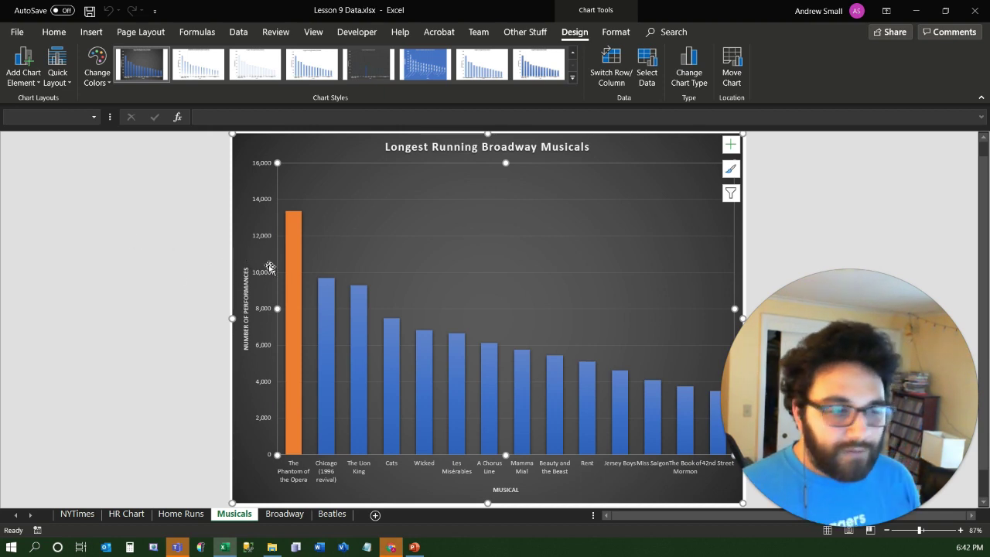
left_click(25, 90)
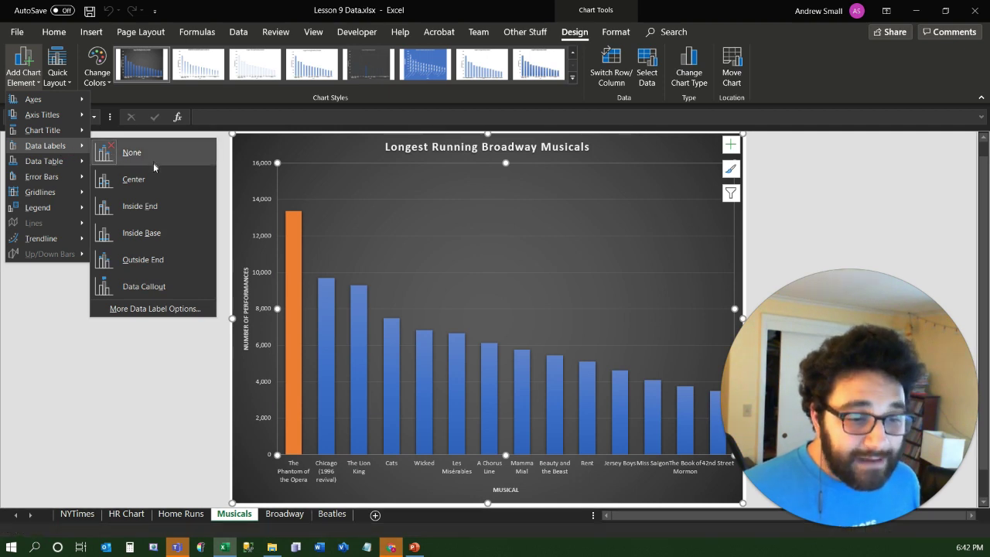
left_click(132, 262)
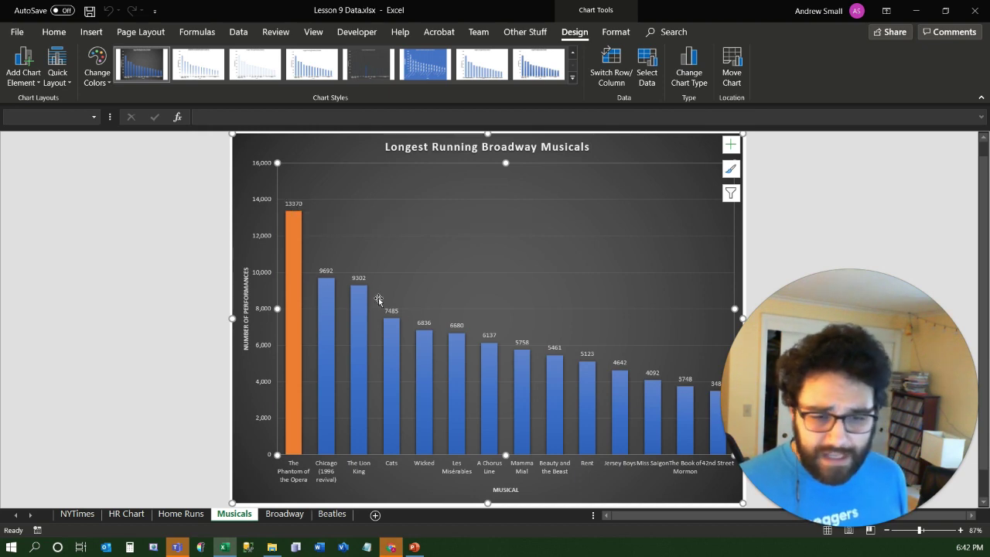
- Format the data labels as Number with 0 decimal places and the 1000 separator, and close the formatting pane
left_click(292, 205)
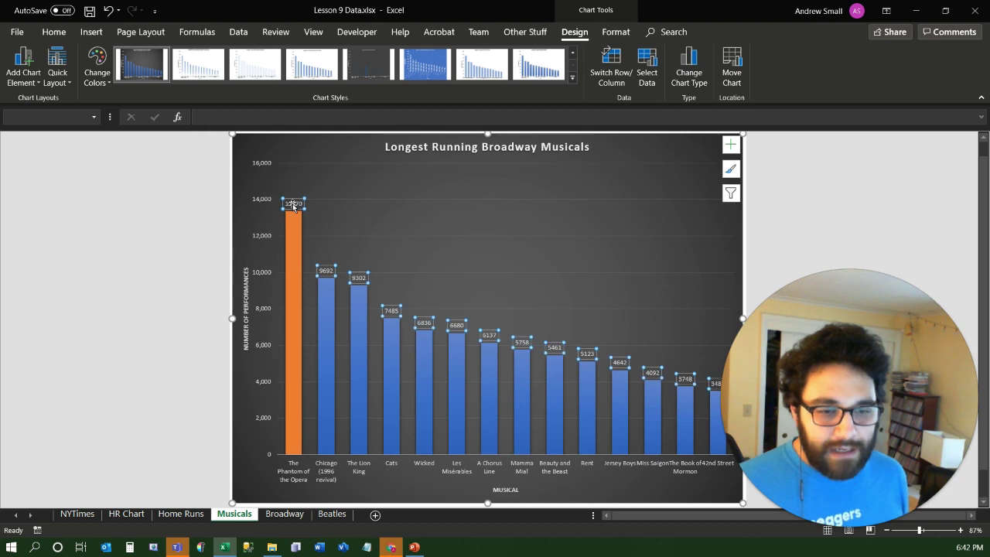
right_click(293, 205)
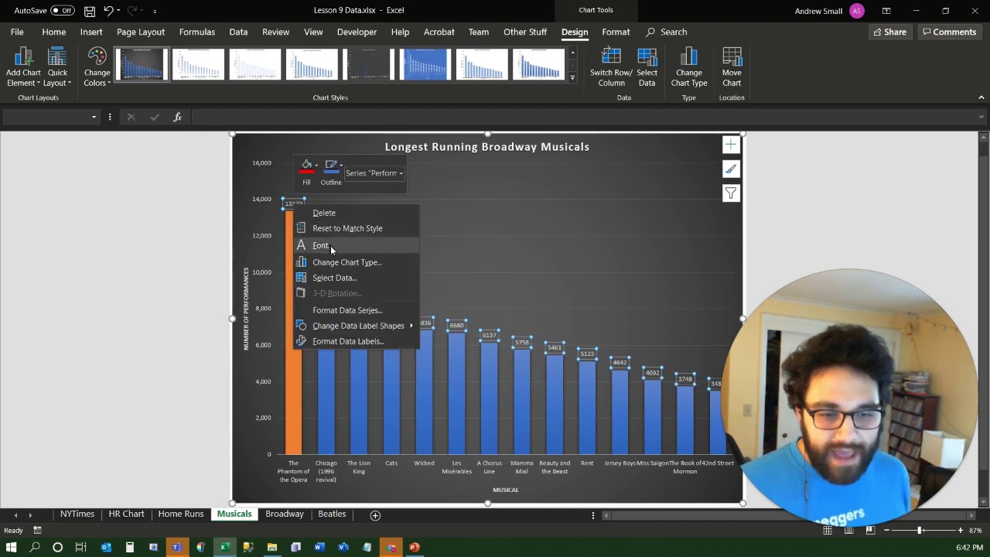
left_click(354, 345)
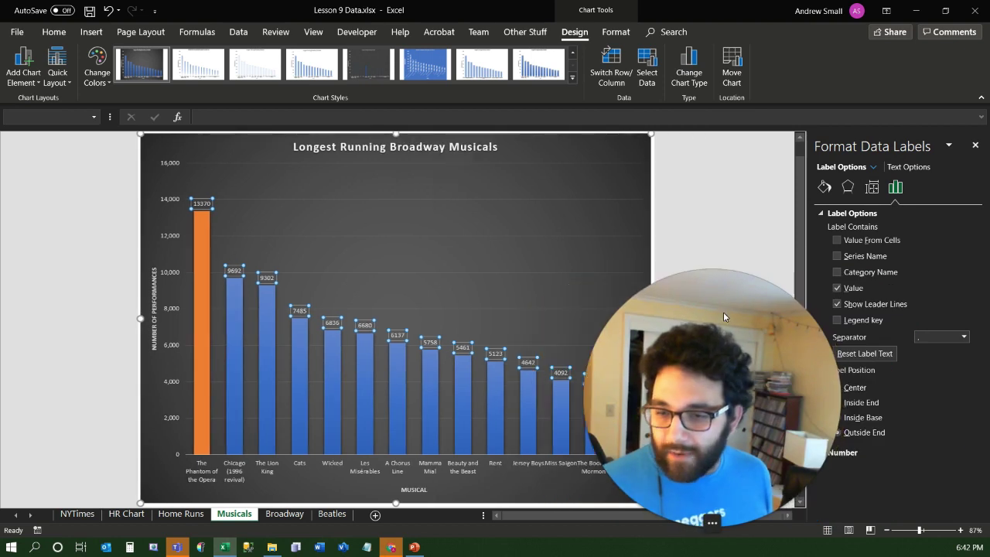
left_click(937, 452)
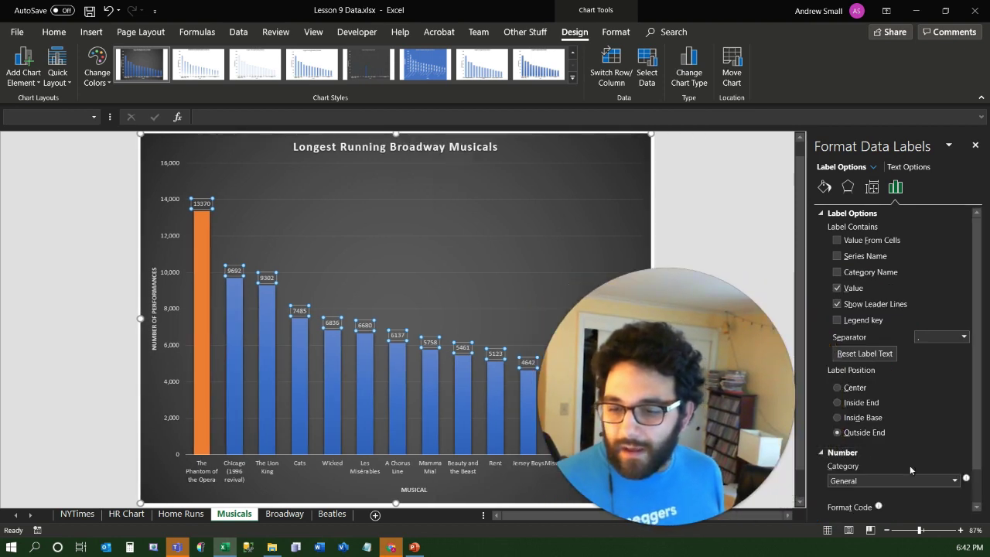
left_click(954, 442)
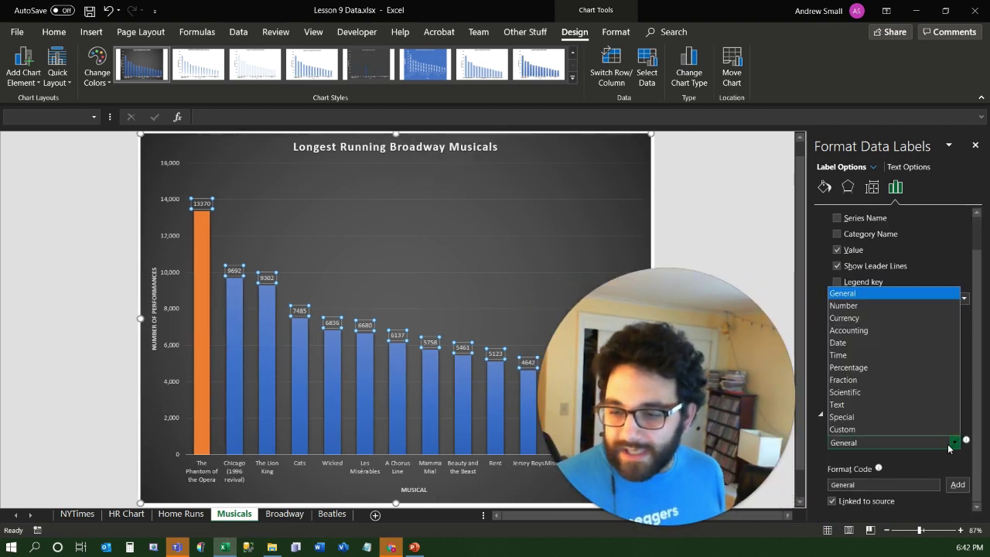
left_click(866, 305)
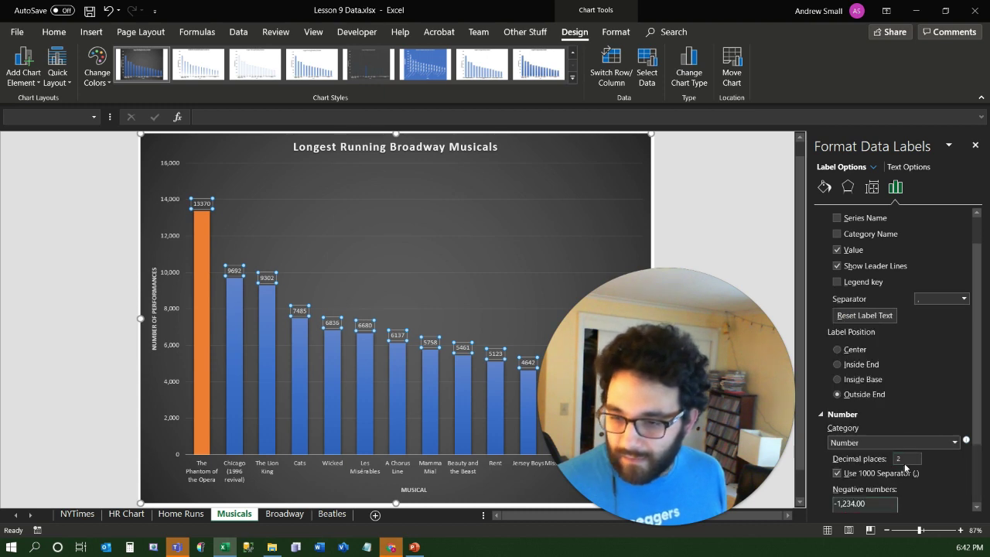
type("0")
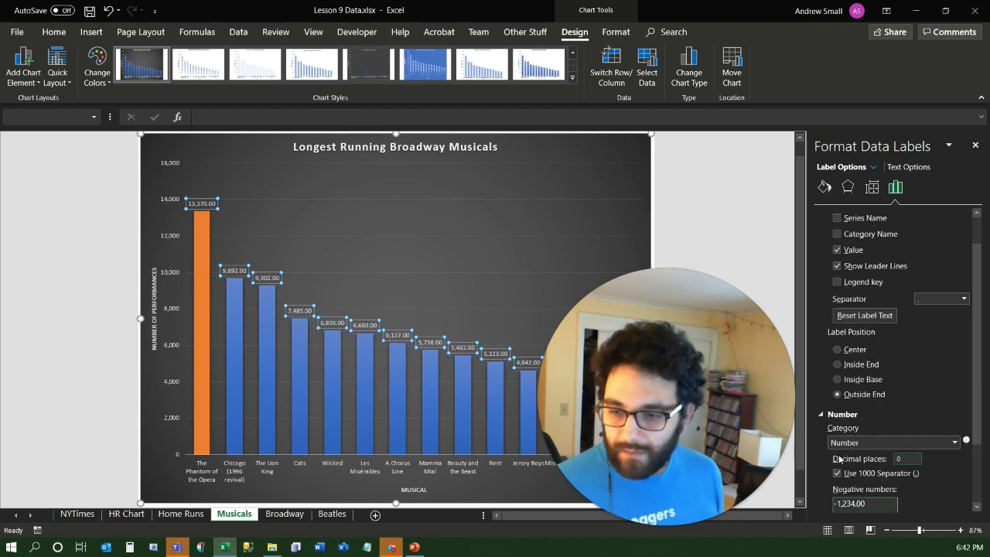
key("Return")
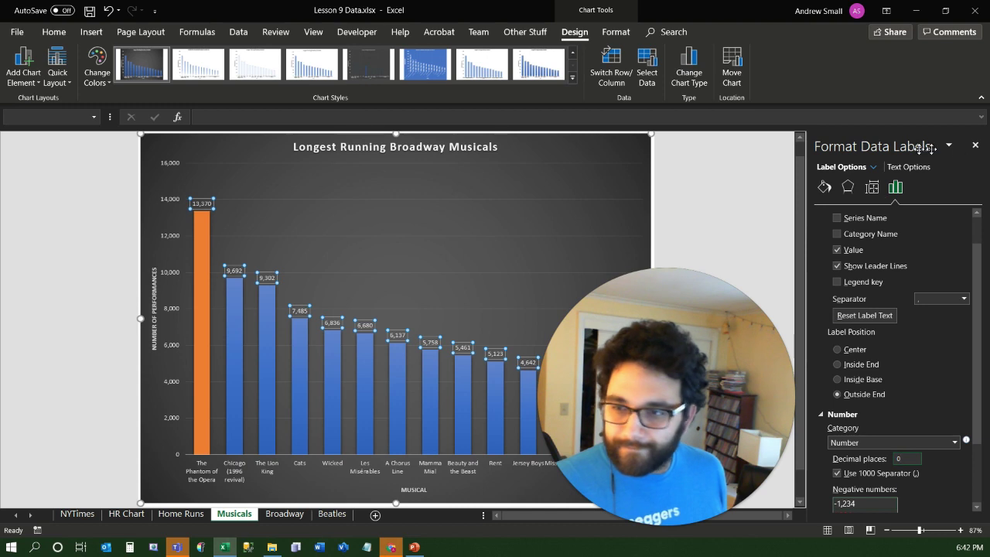
left_click(974, 146)
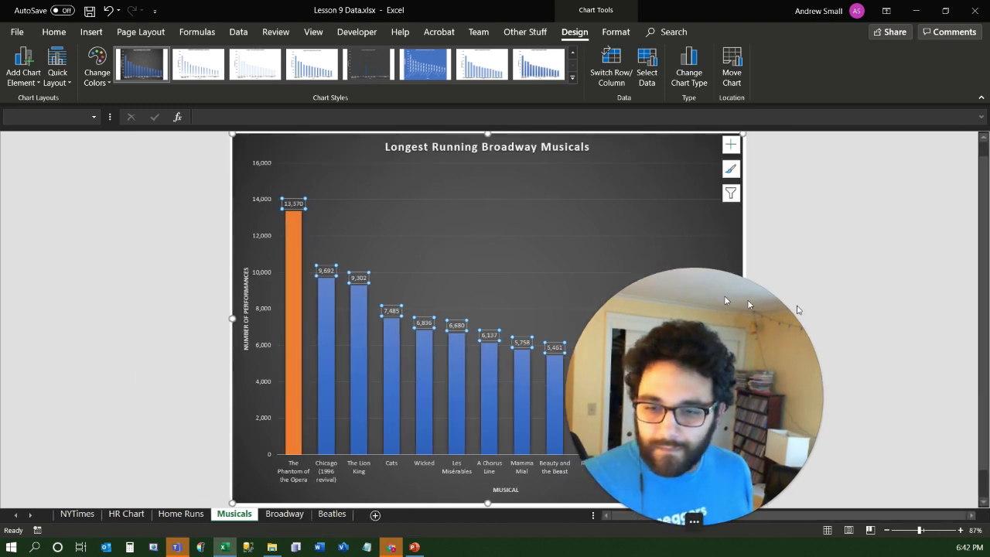
- Remove the data labels from the columns of the Longest Running Broadway Musicals chart
left_click(331, 156)
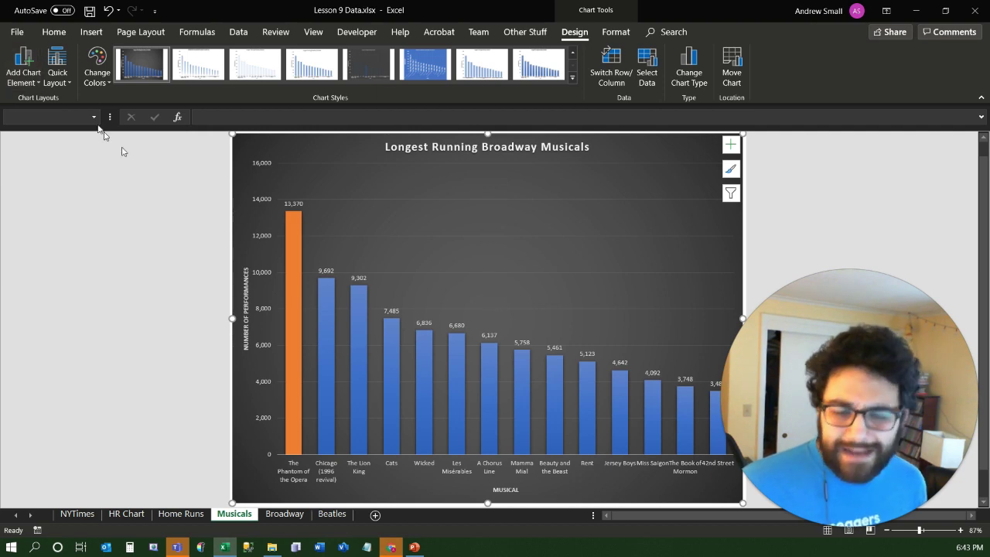
left_click(33, 85)
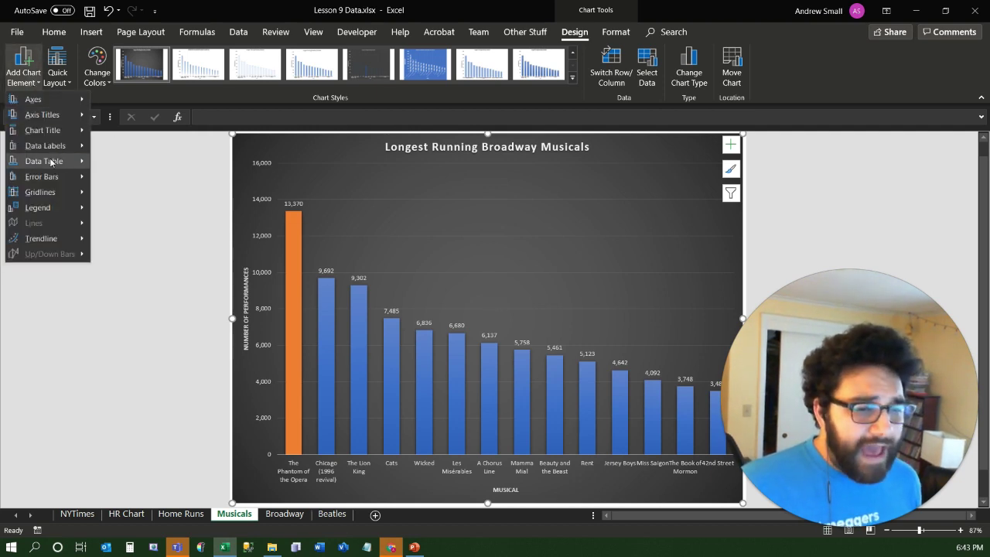
mouse_move(49, 160)
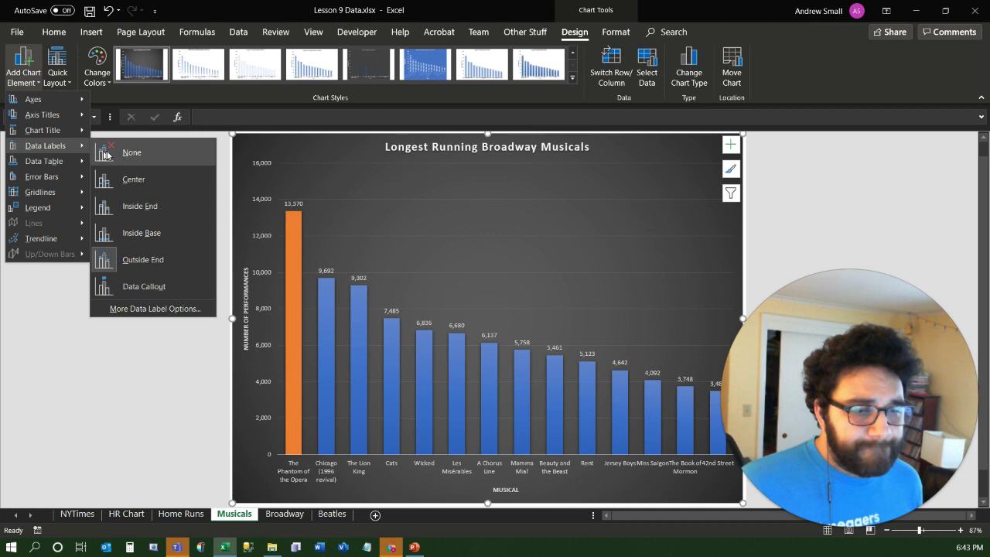
left_click(132, 153)
- Add a data table with legend keys beneath the musicals column chart
left_click(33, 84)
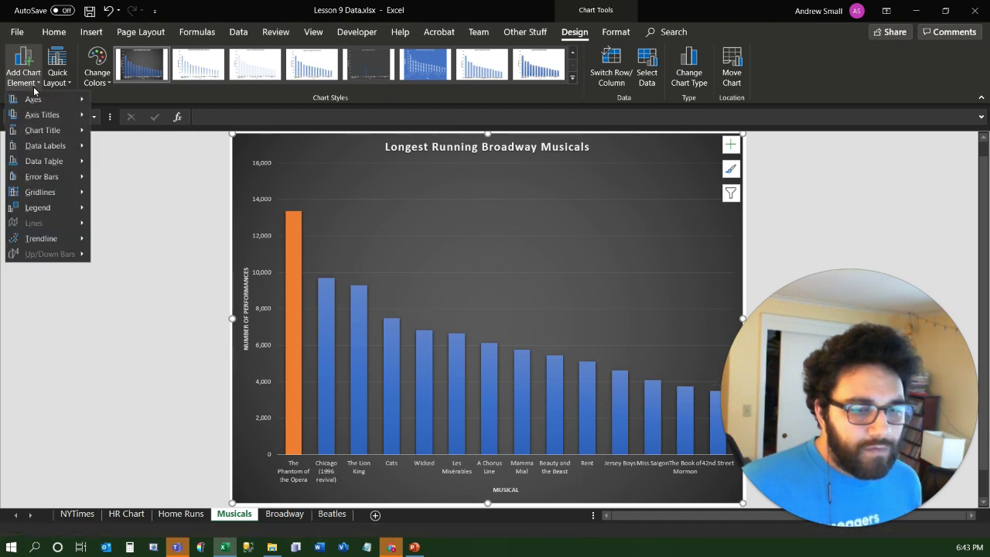
mouse_move(54, 164)
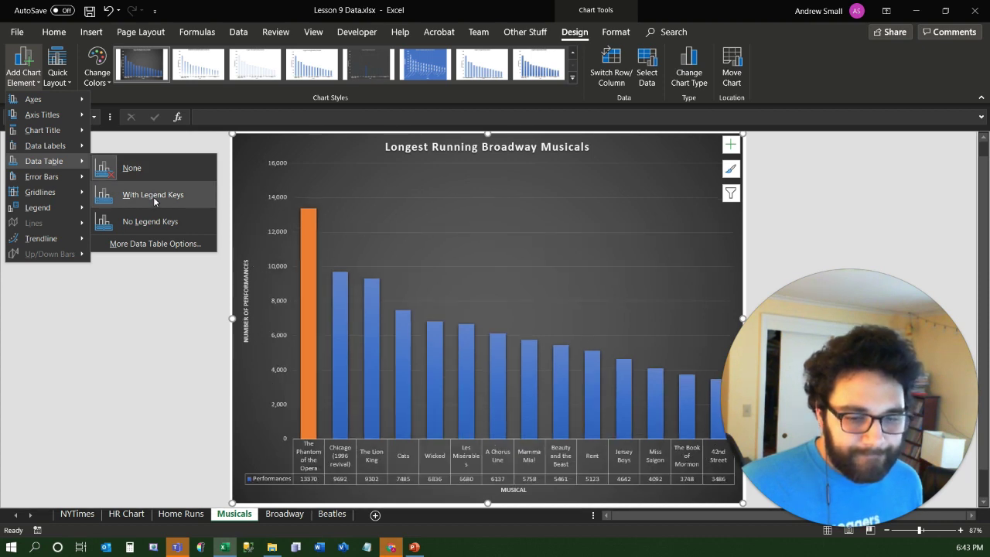
left_click(154, 197)
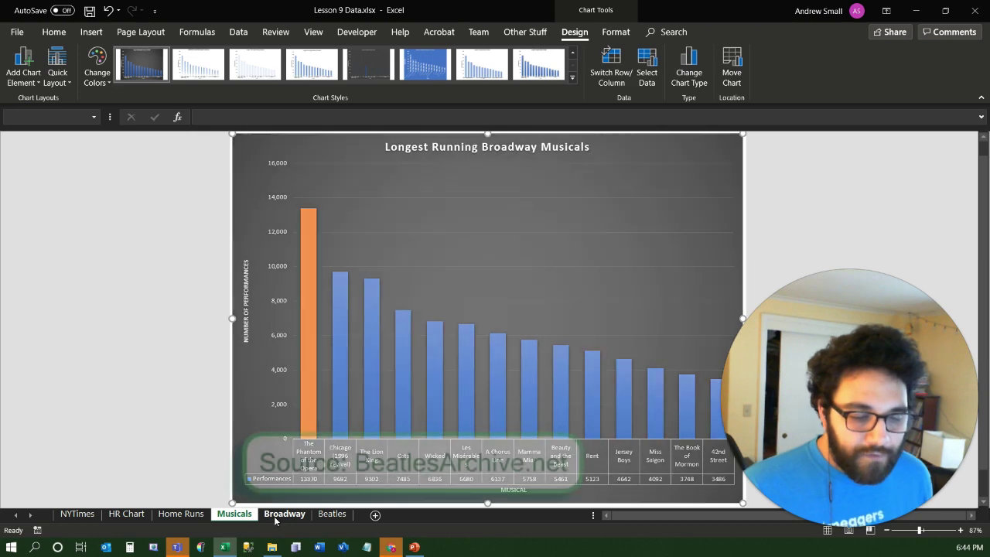
- Go to the Beatles sheet and examine the number of songs listed for each composer
left_click(276, 520)
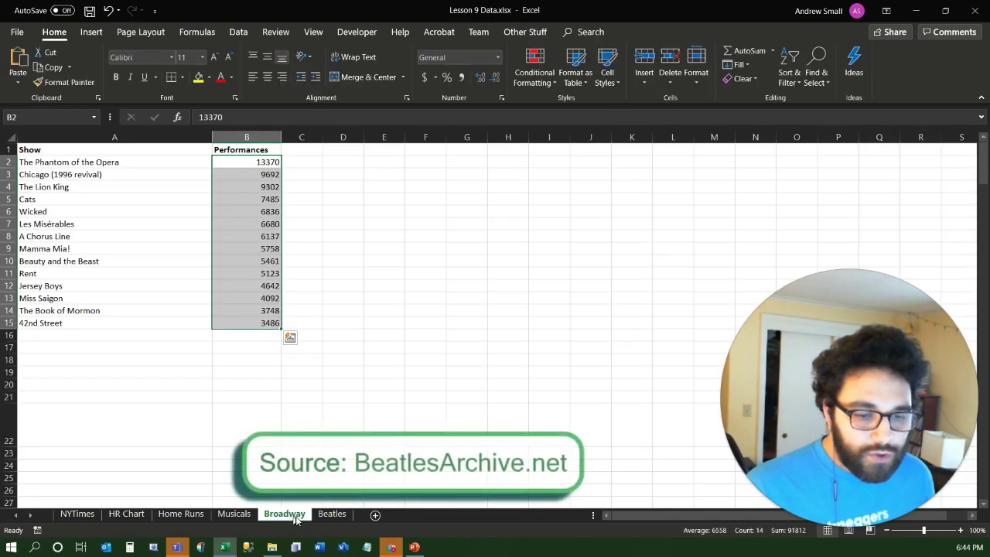
left_click(332, 519)
left_click(266, 334)
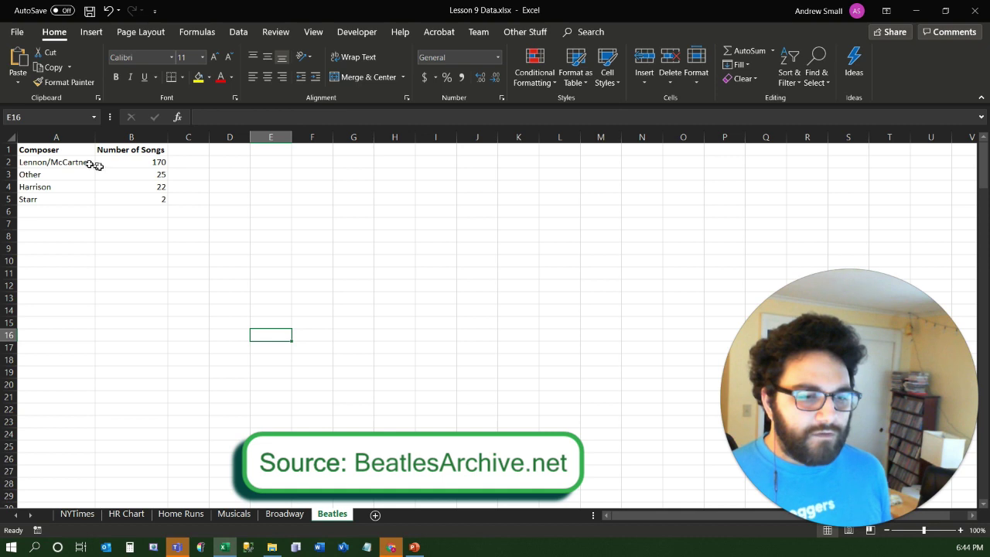
left_click_drag(139, 162, 139, 198)
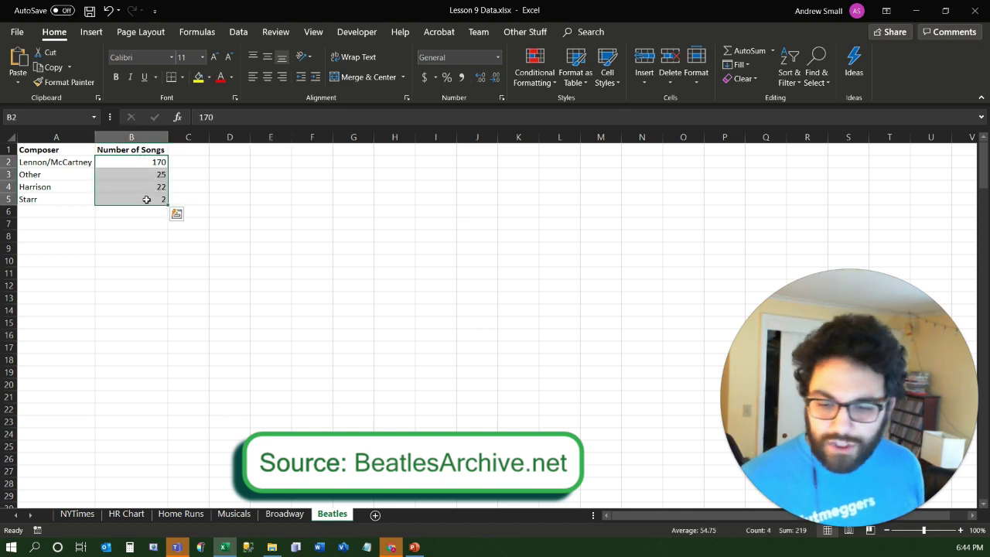
left_click(205, 187)
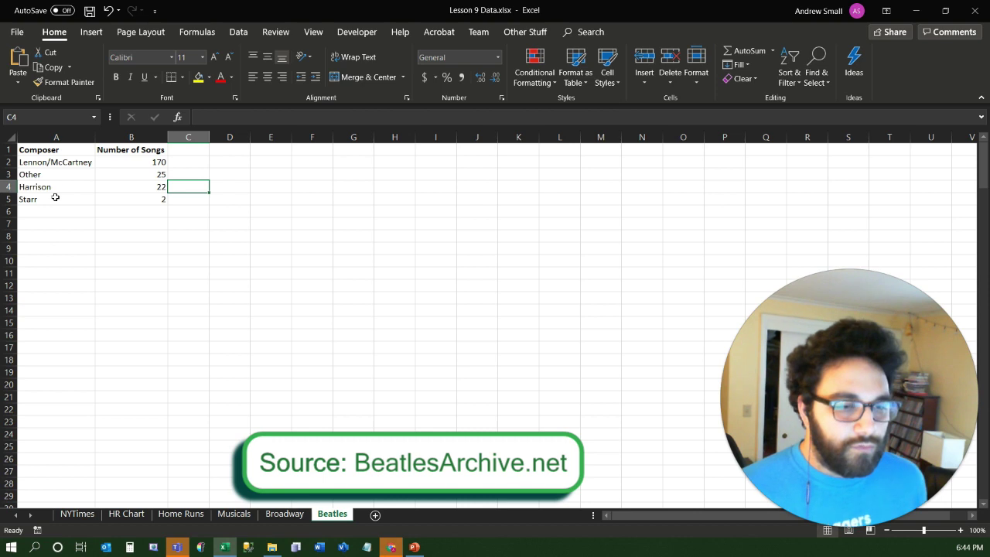
left_click(65, 162)
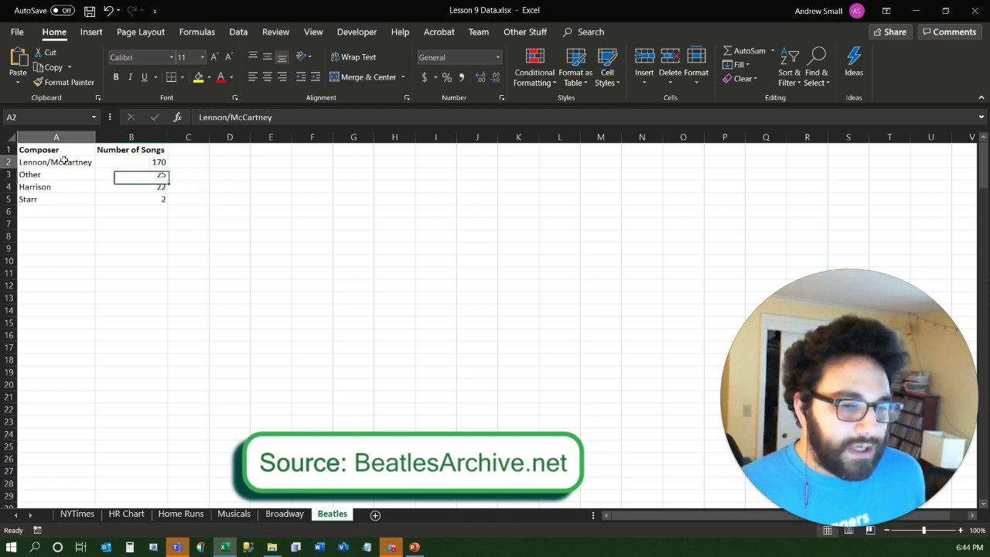
left_click(132, 164)
left_click_drag(133, 164, 31, 161)
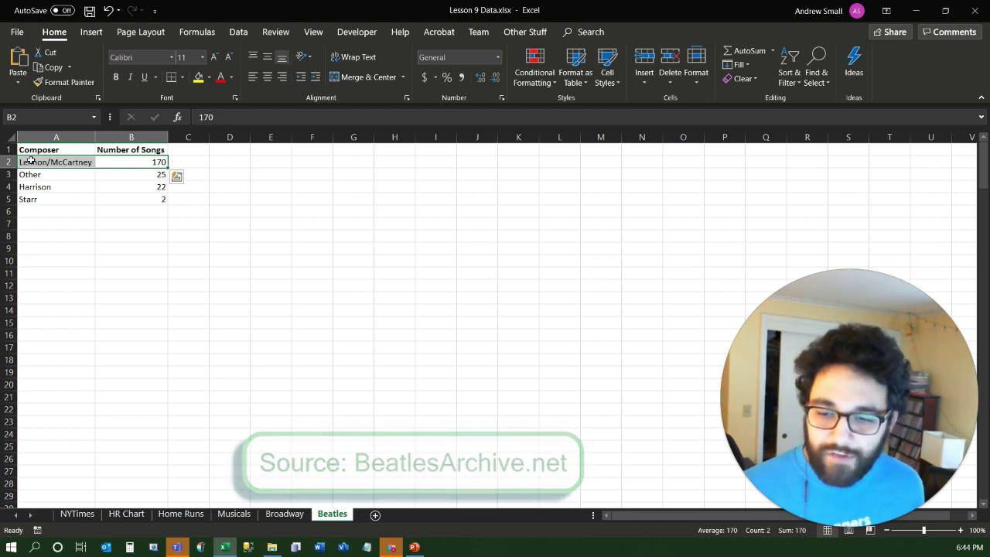
left_click(147, 161)
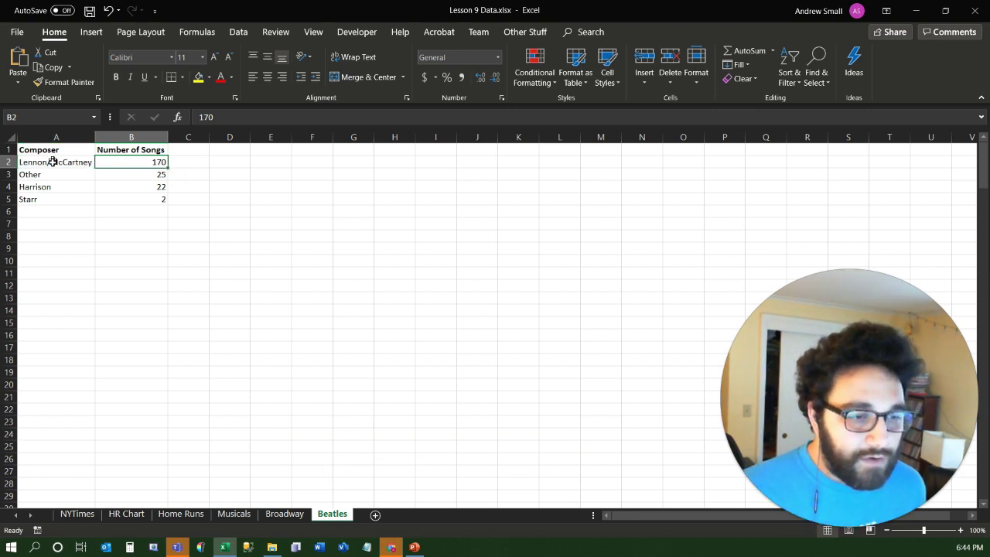
left_click_drag(118, 186, 19, 183)
left_click_drag(103, 202, 54, 197)
left_click_drag(159, 174, 66, 173)
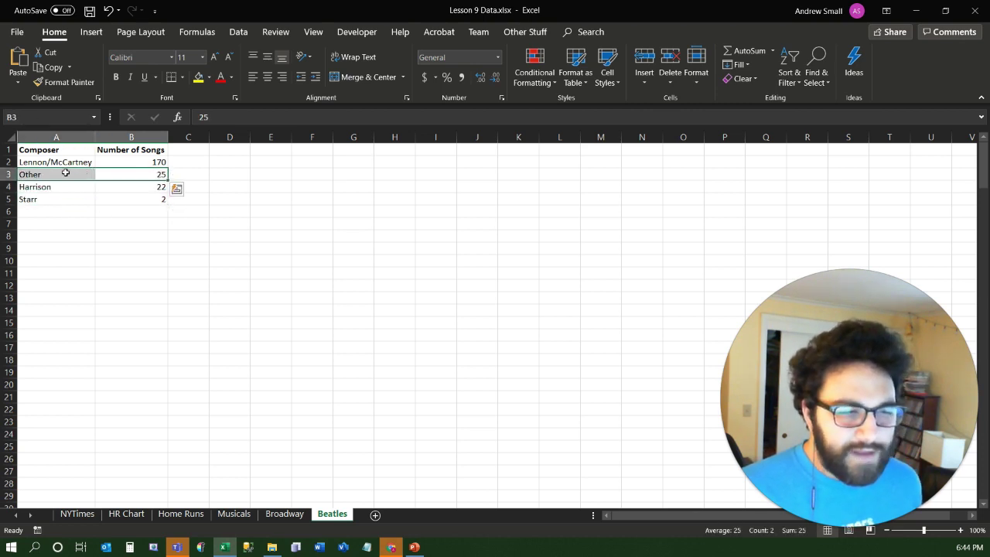
left_click(124, 176)
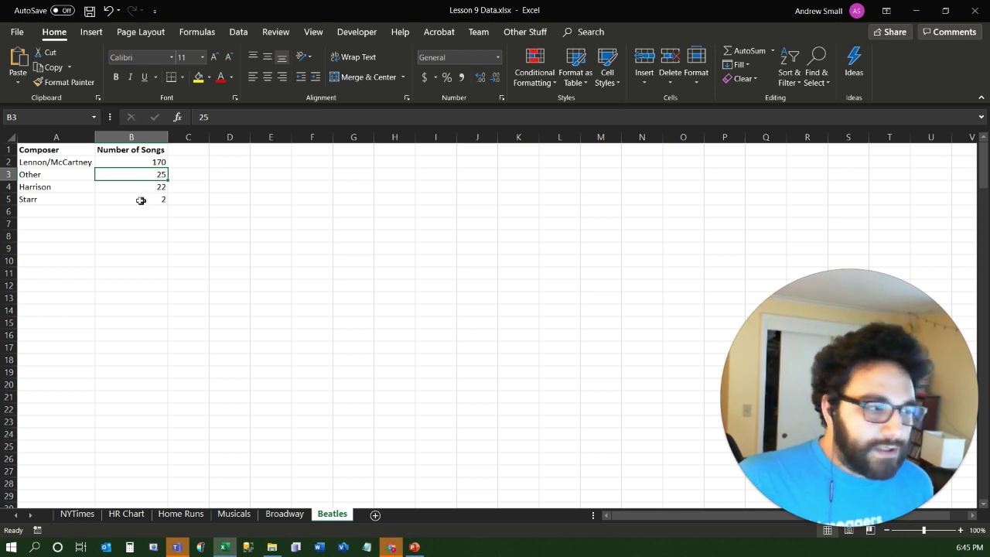
left_click_drag(48, 171, 141, 175)
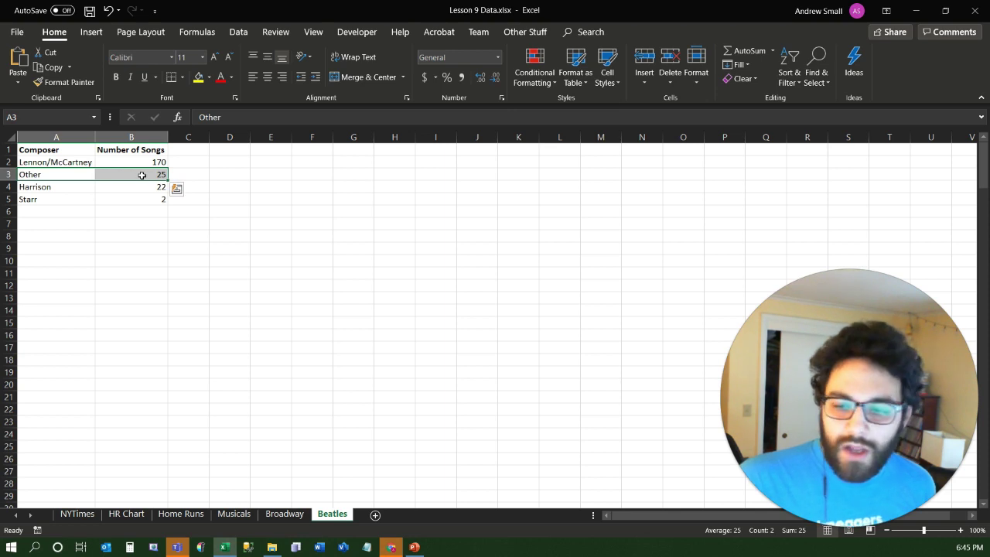
left_click(135, 203)
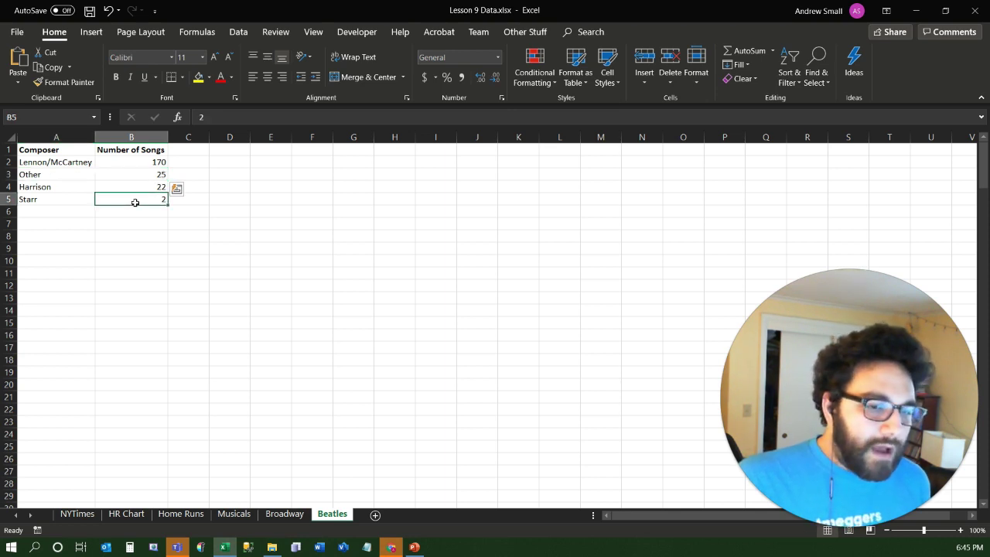
- Insert a 2-D pie chart from the composer and song data in A2:B5 and place it beside the data near the top of the sheet
left_click_drag(132, 201, 67, 162)
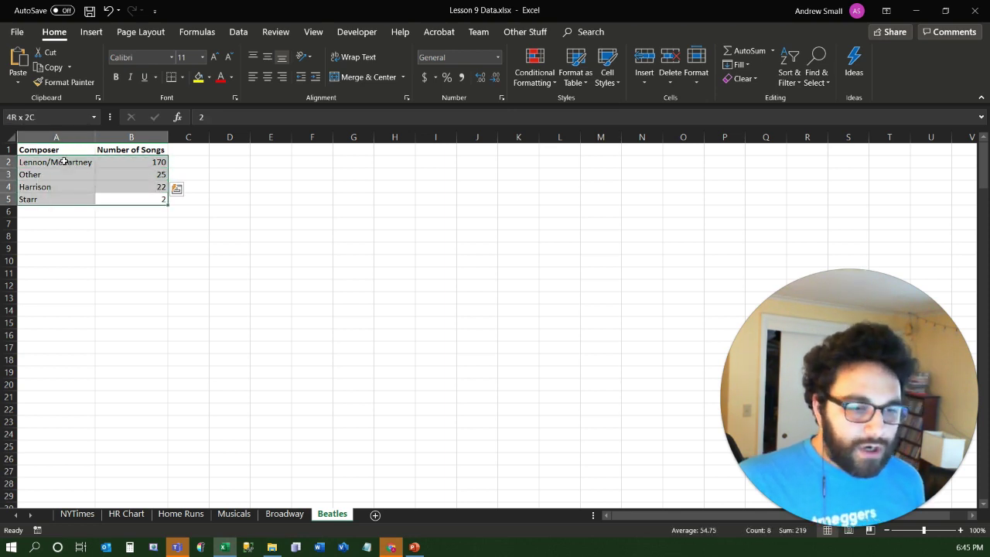
left_click(114, 199)
left_click_drag(114, 199, 61, 162)
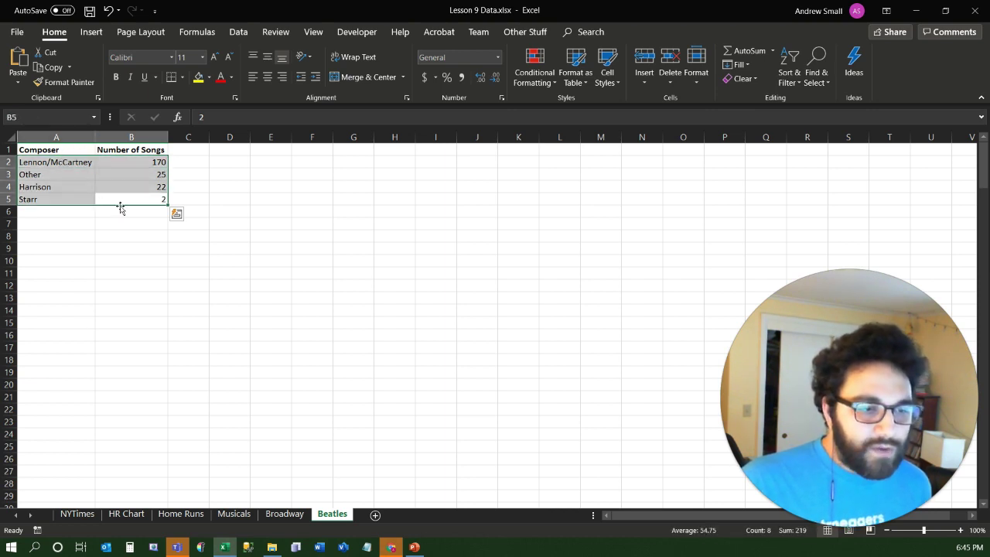
left_click(92, 32)
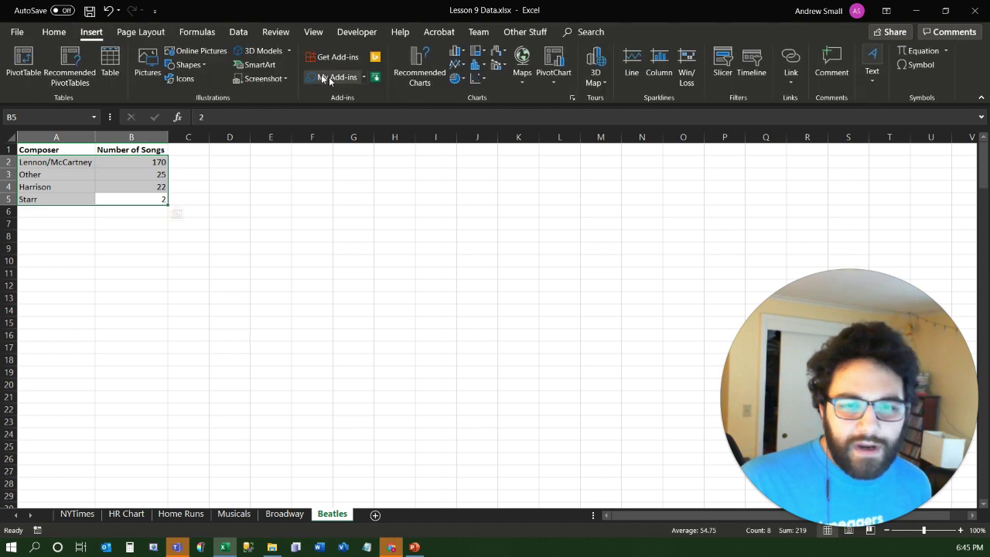
left_click(460, 78)
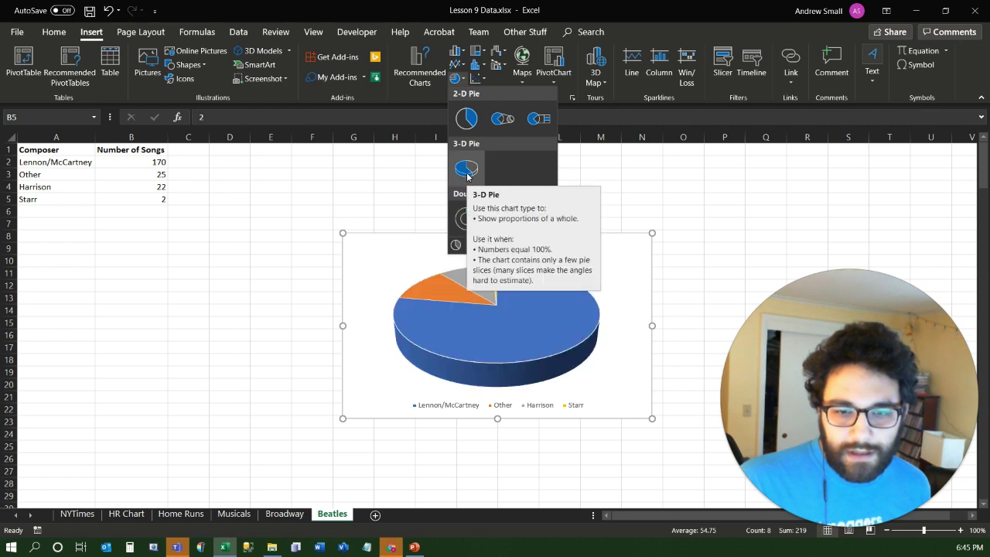
left_click(474, 124)
left_click_drag(415, 240, 333, 165)
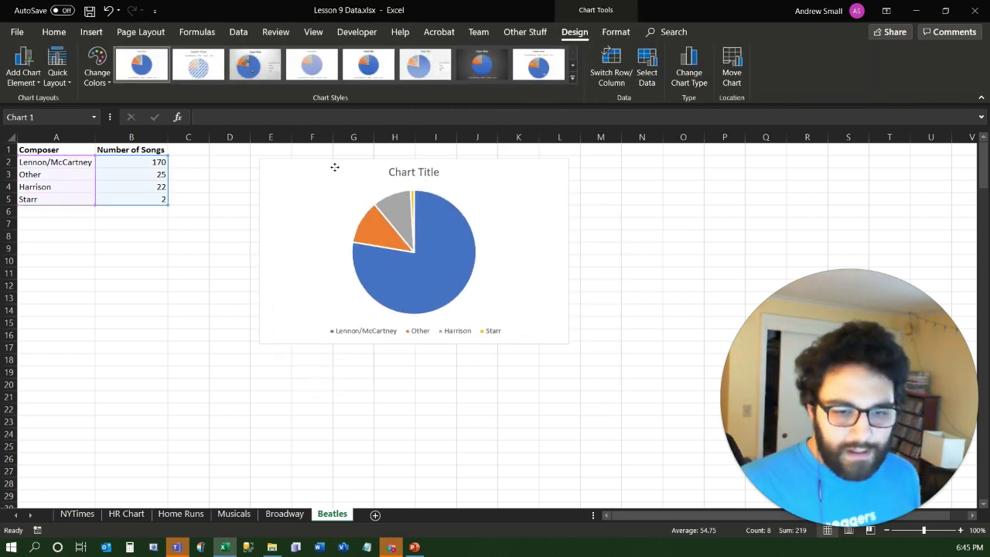
- Move the pie chart to a new sheet named "Beatles Songs"
right_click(299, 184)
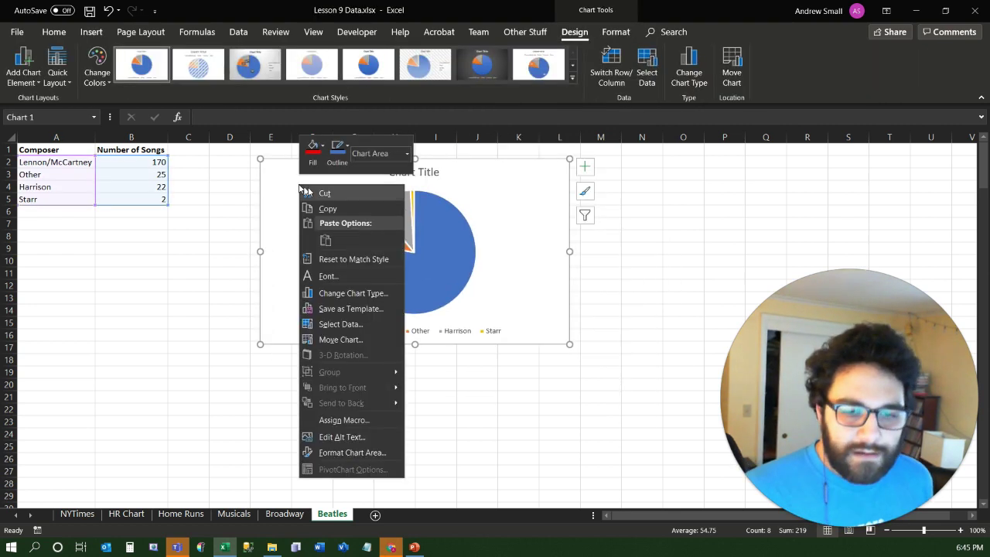
left_click(334, 340)
left_click(260, 322)
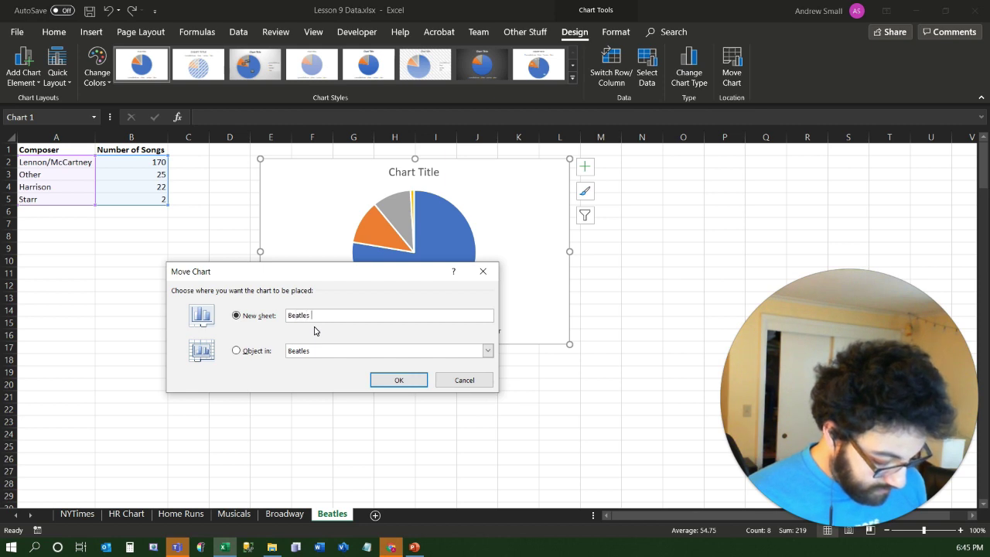
key("Return")
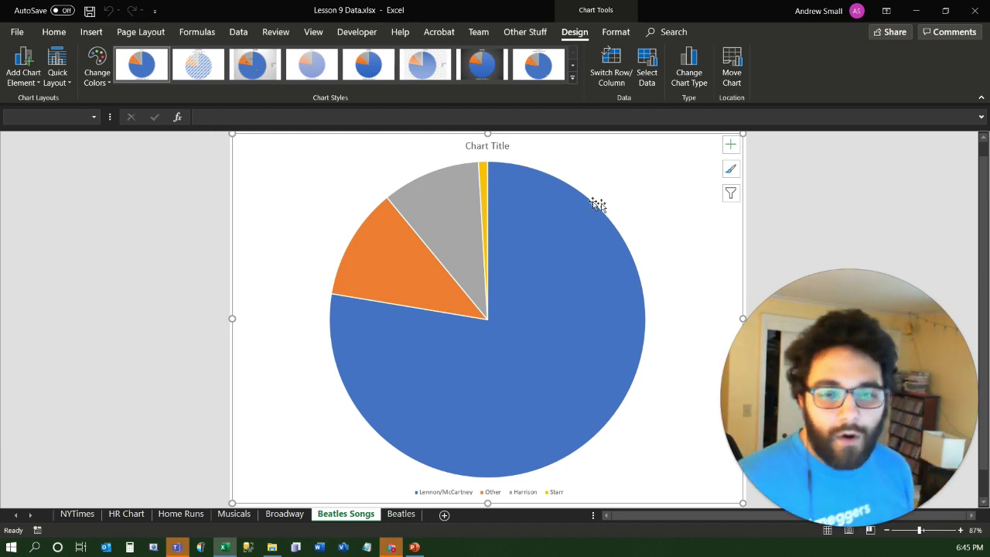
- Change the pie chart's title to "Beatles songs by Composer"
double_click(486, 146)
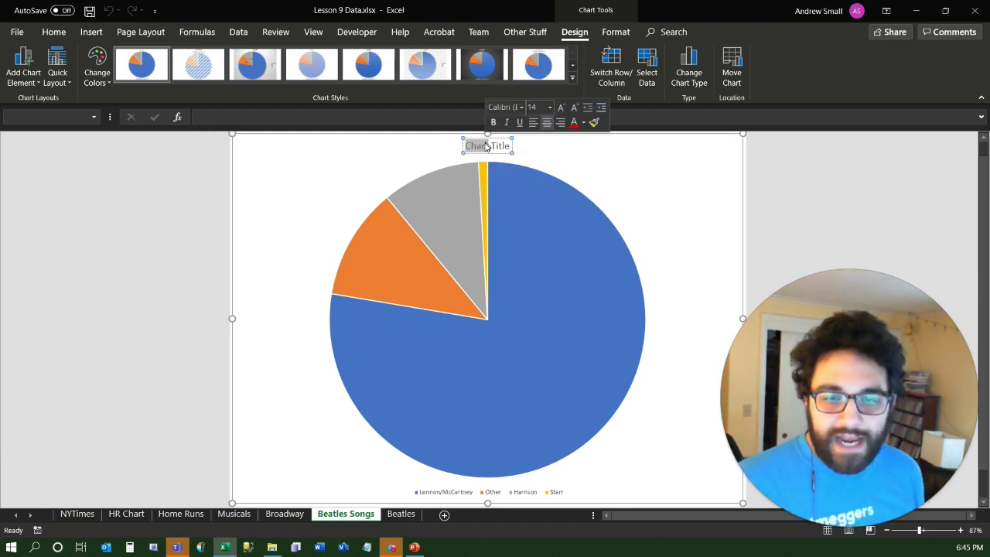
triple_click(485, 146)
type("Beatles songs b")
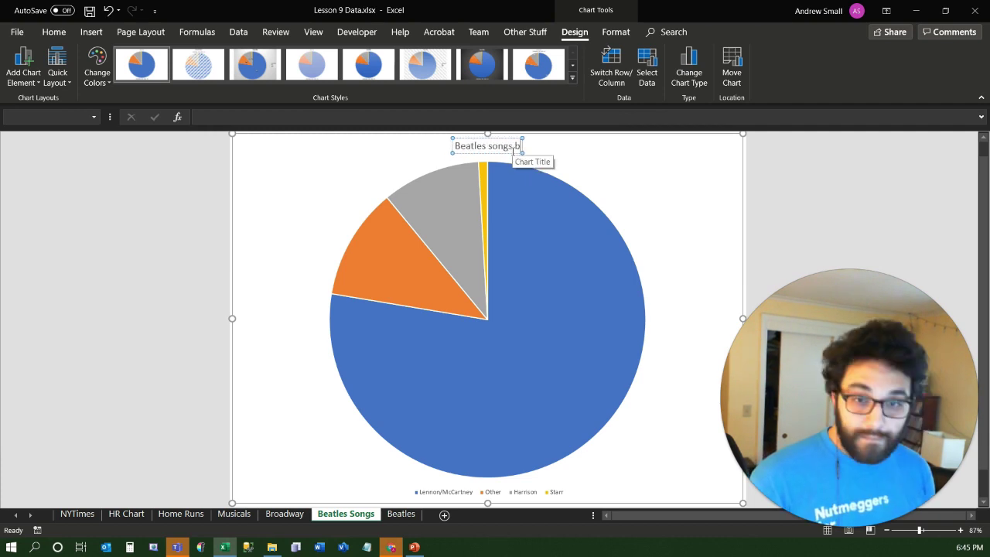
type("y Compost")
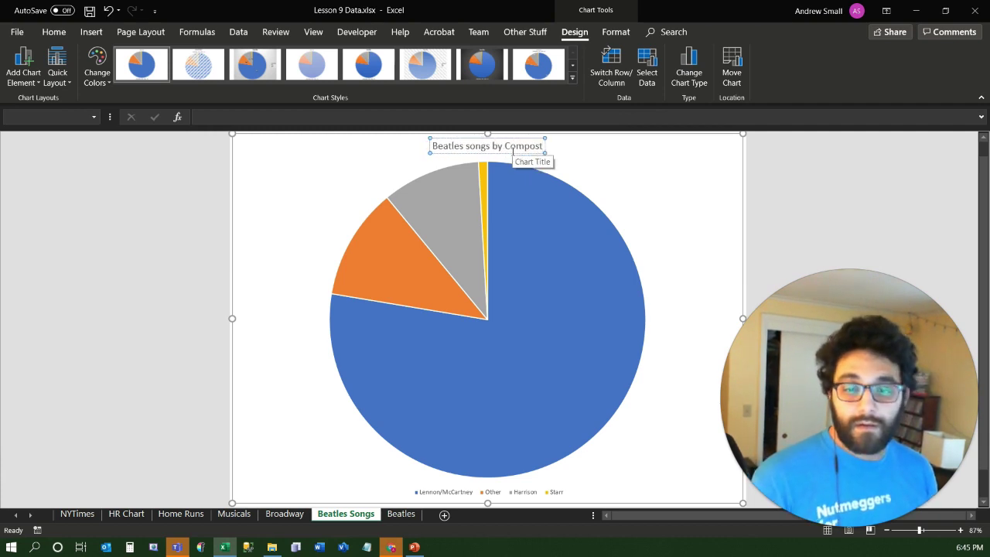
key("BackSpace")
type("er")
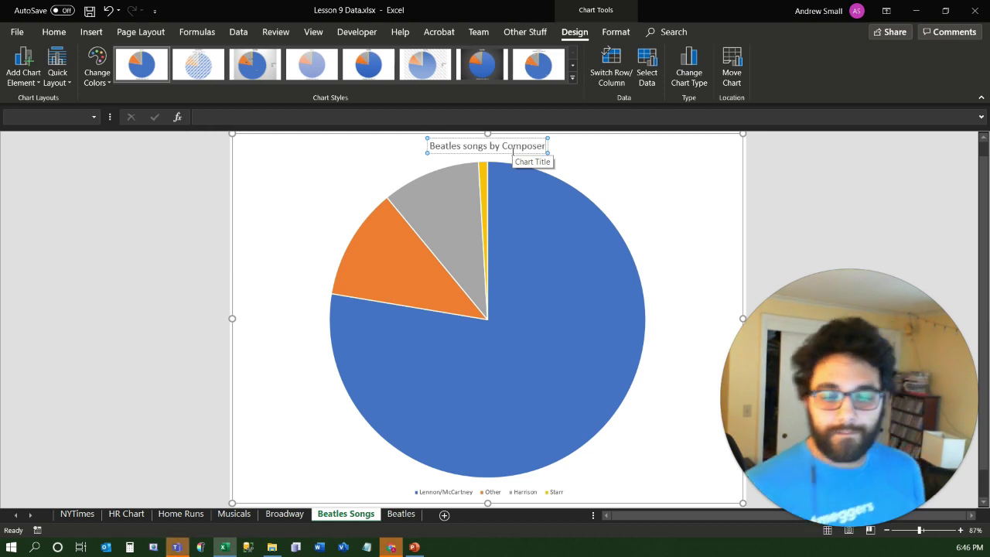
left_click(632, 178)
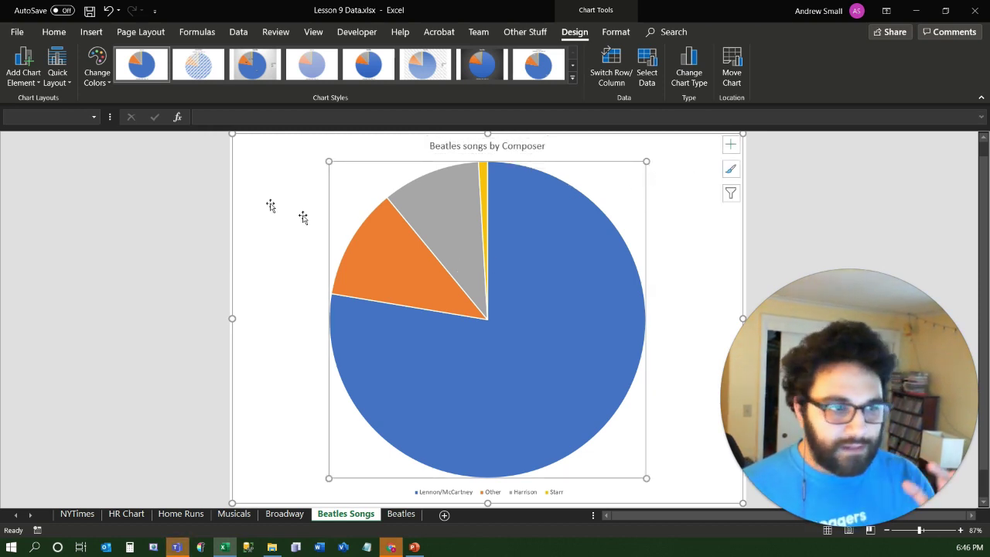
- Add data labels to the pie chart's slices using the Outside End position
left_click(23, 73)
mouse_move(42, 116)
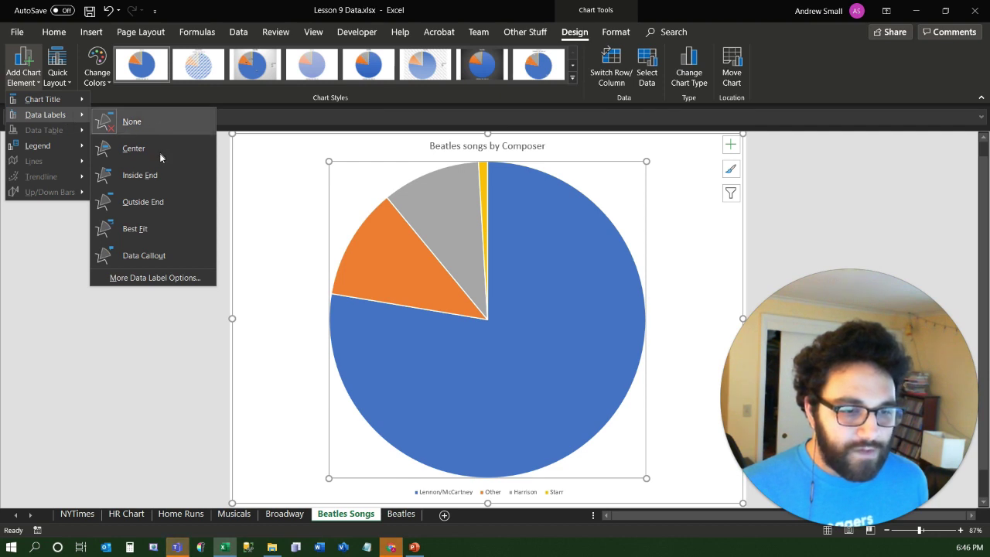
left_click(140, 204)
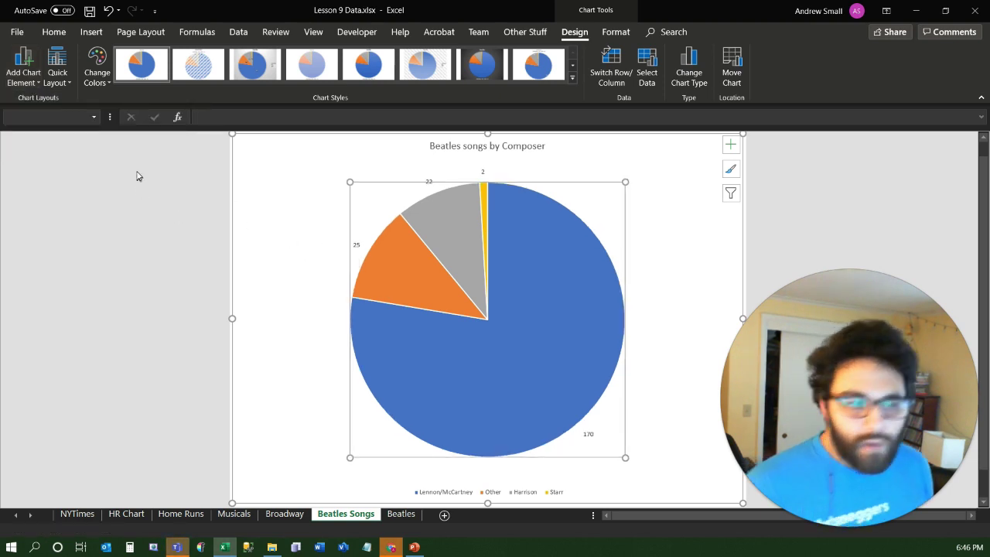
- Include the category name alongside the value in the pie chart's data labels
left_click(31, 81)
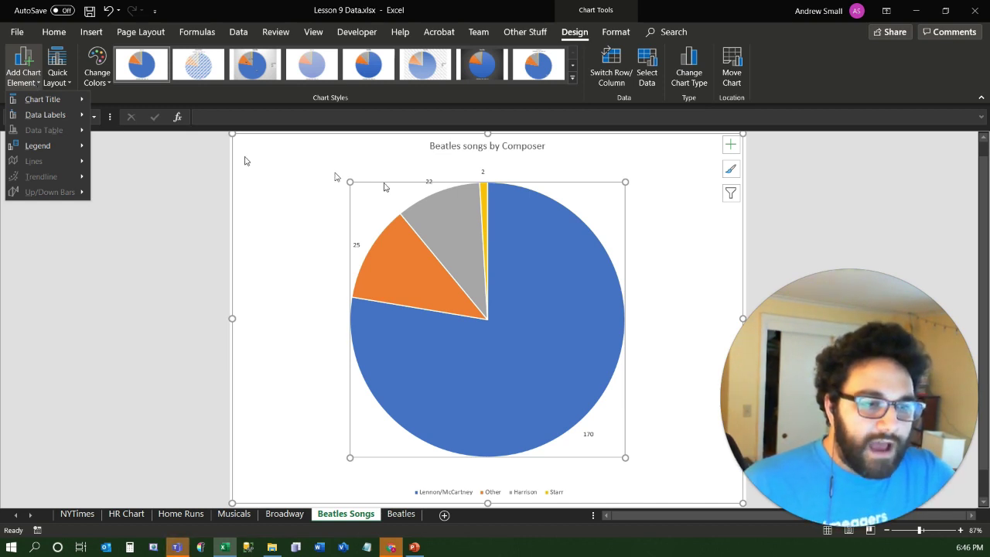
left_click(360, 247)
left_click(356, 246)
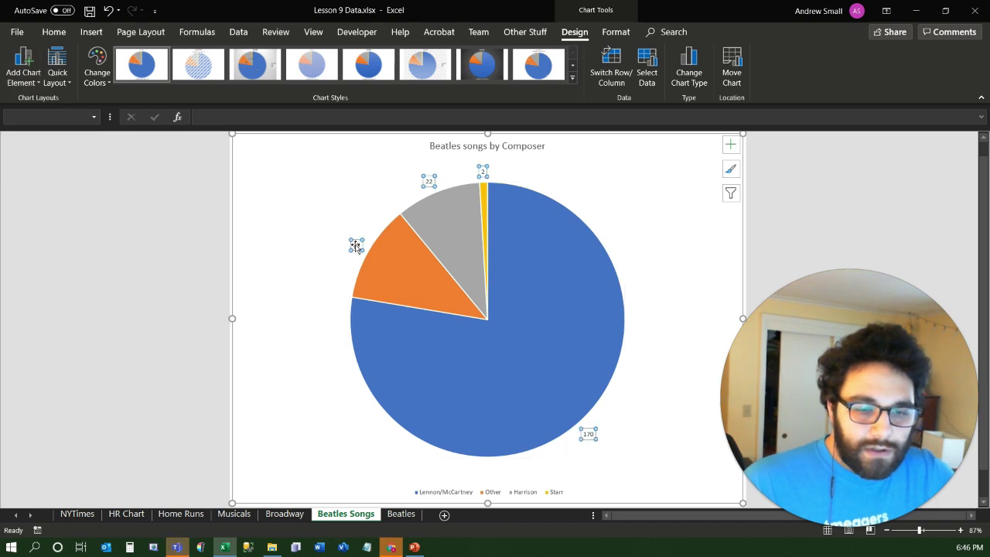
right_click(356, 246)
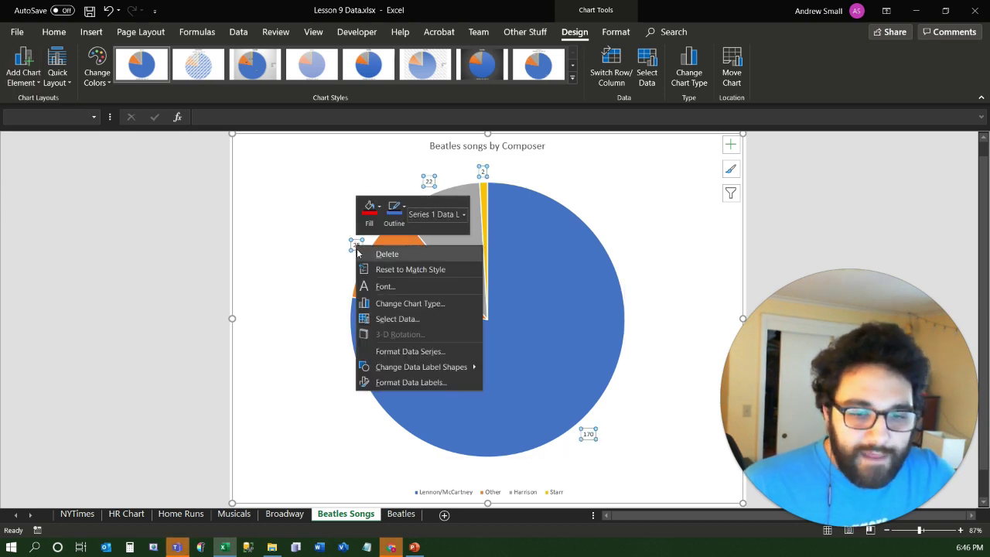
left_click(410, 382)
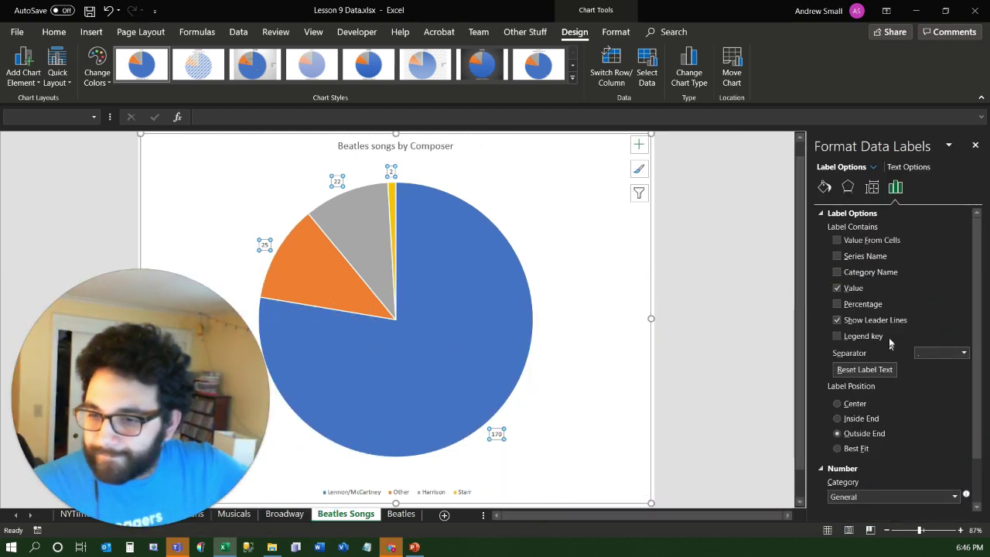
left_click(856, 260)
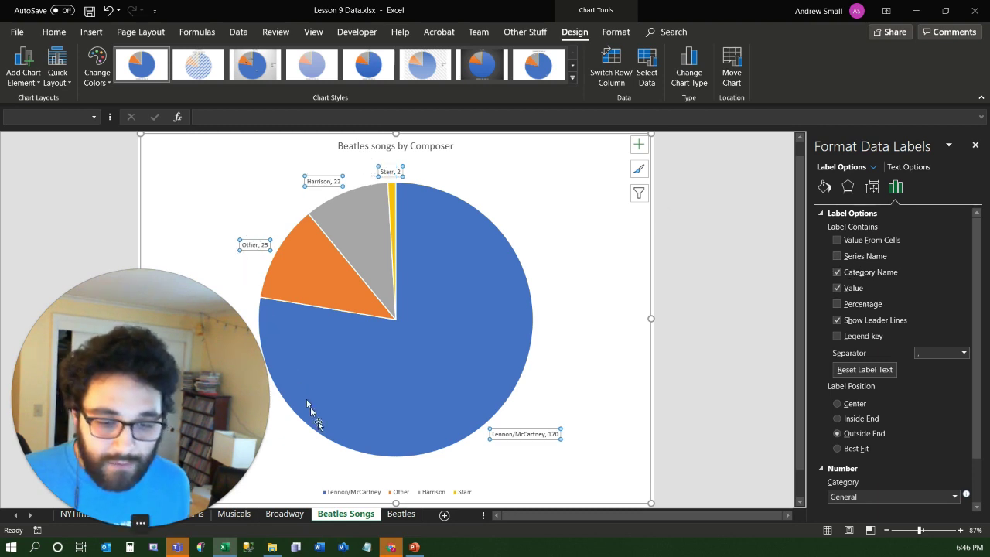
- Delete the pie chart's legend and add percentages to its data labels
left_click(338, 493)
key("Delete")
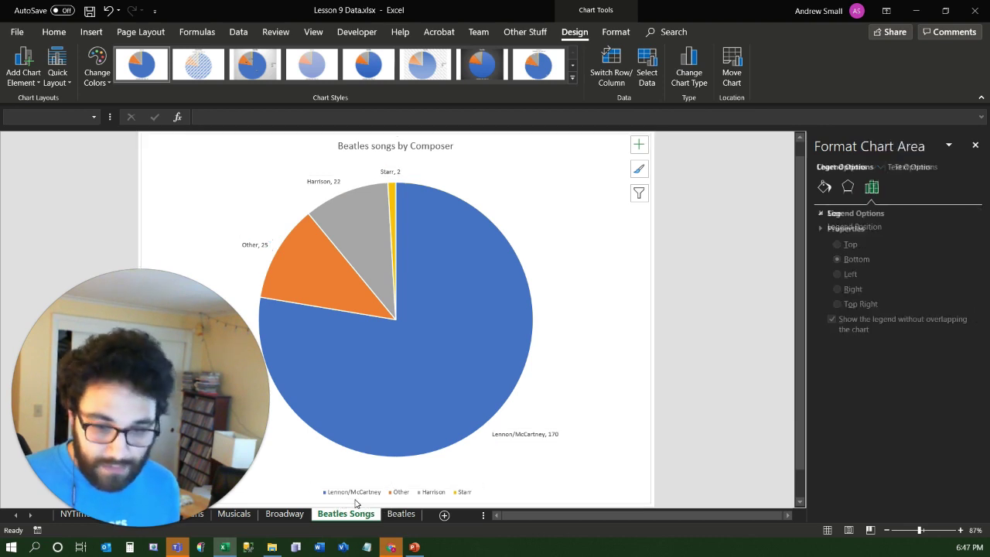
left_click(246, 249)
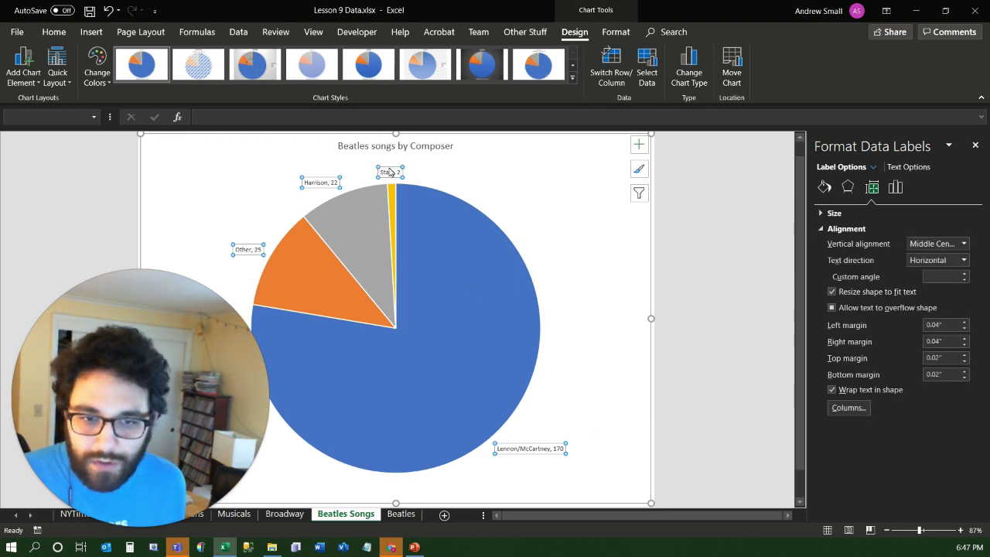
left_click(911, 167)
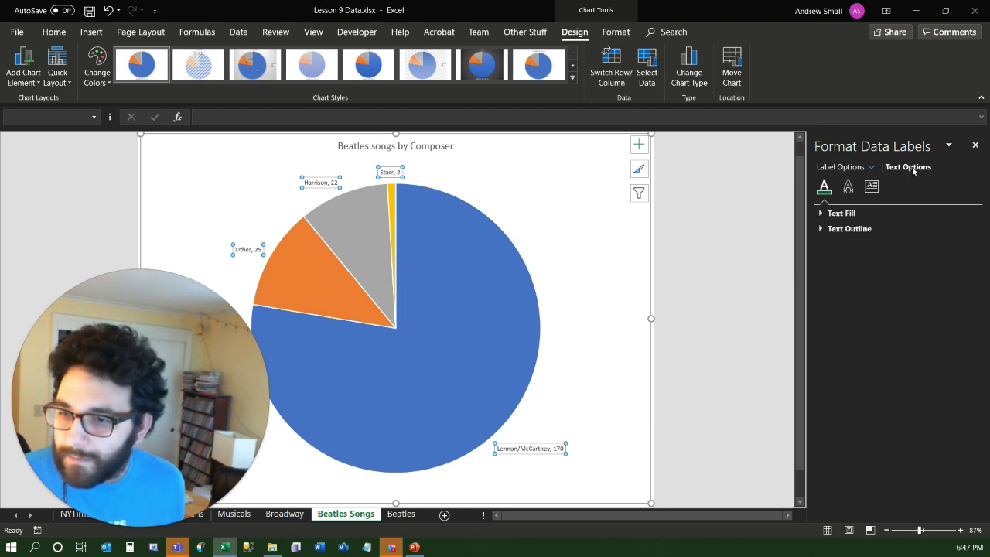
left_click(842, 167)
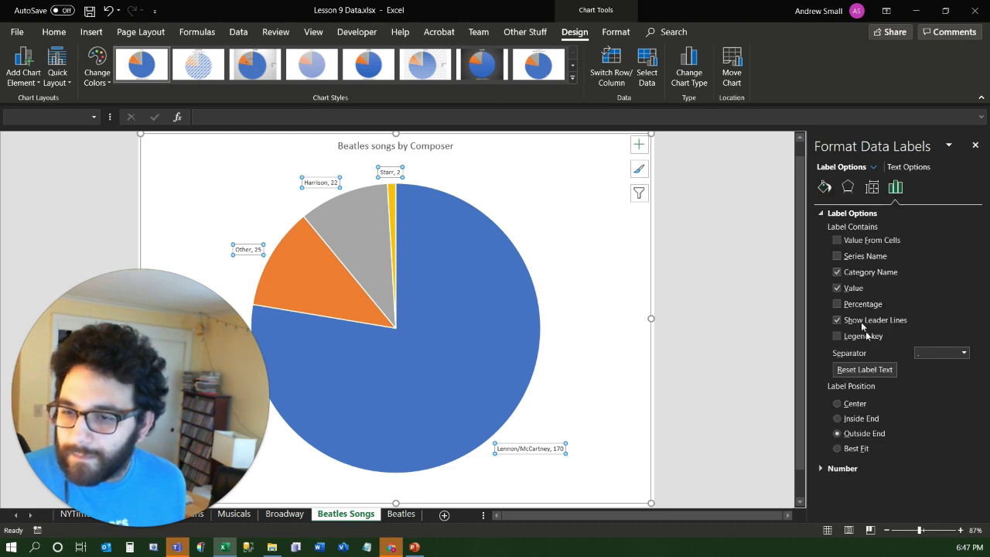
left_click(837, 305)
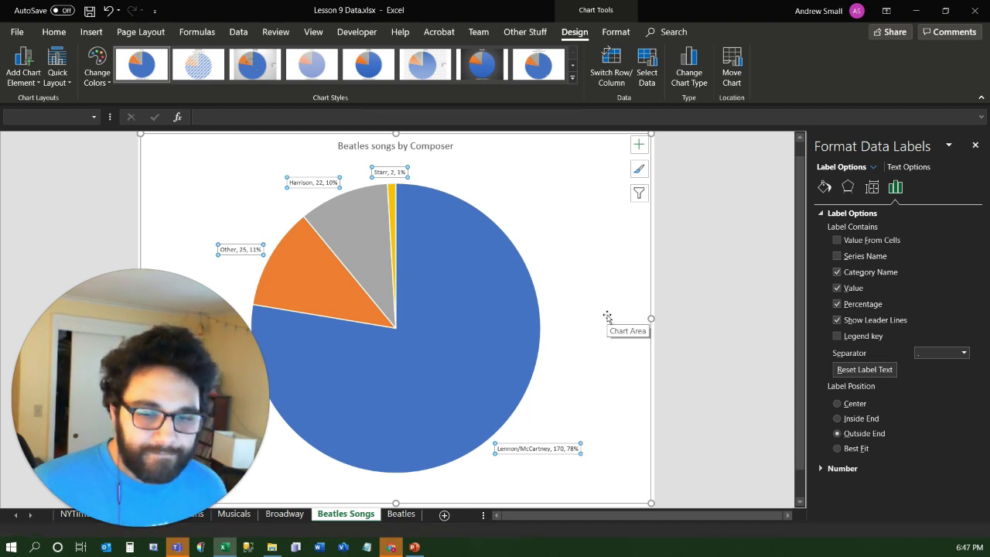
- Apply the colorful palette that starts with orange, yellow and green to the pie chart
left_click(103, 91)
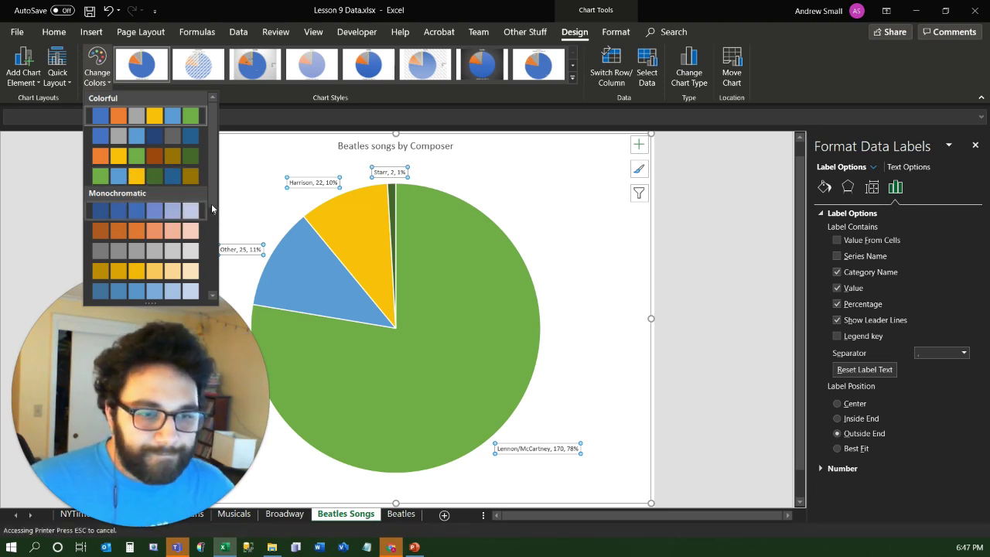
left_click_drag(212, 211, 210, 249)
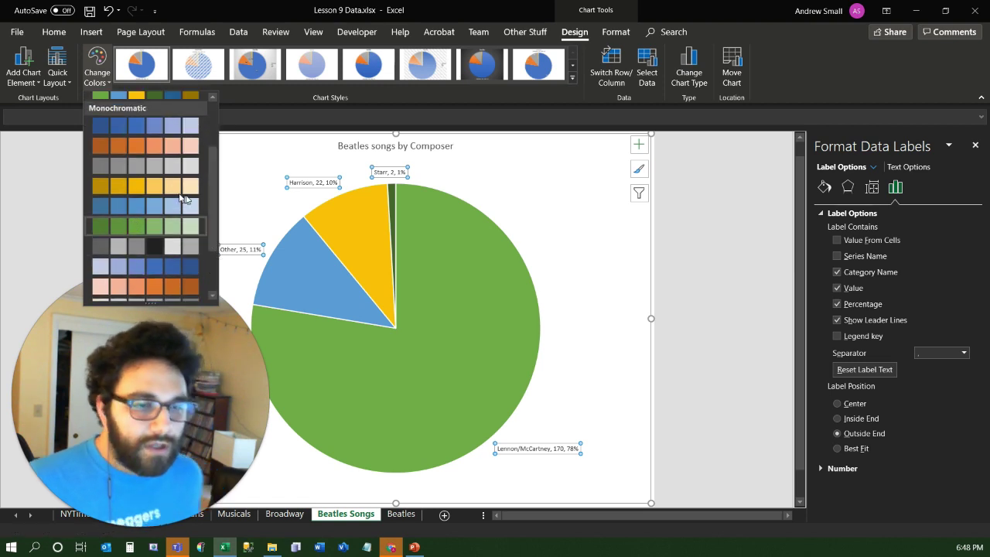
left_click_drag(213, 199, 208, 137)
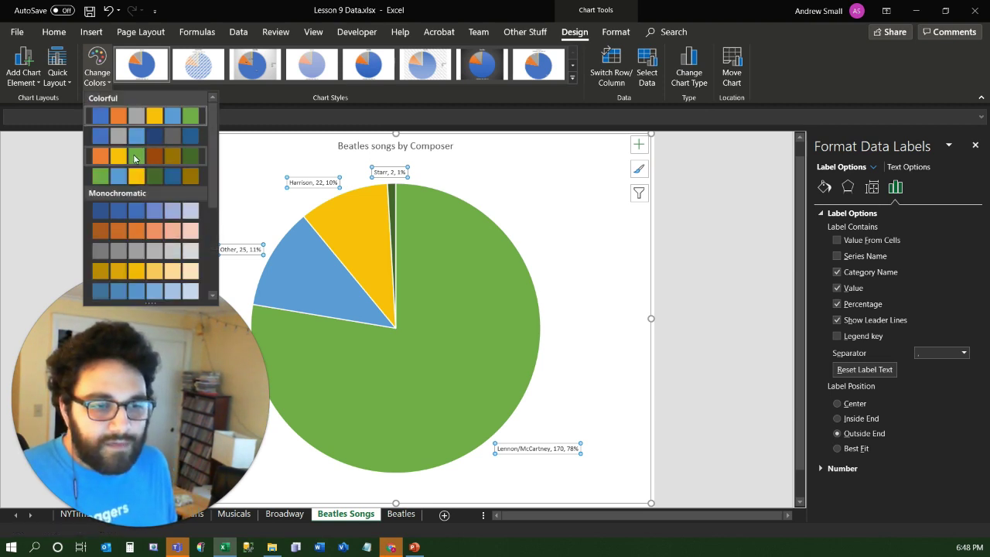
left_click(100, 157)
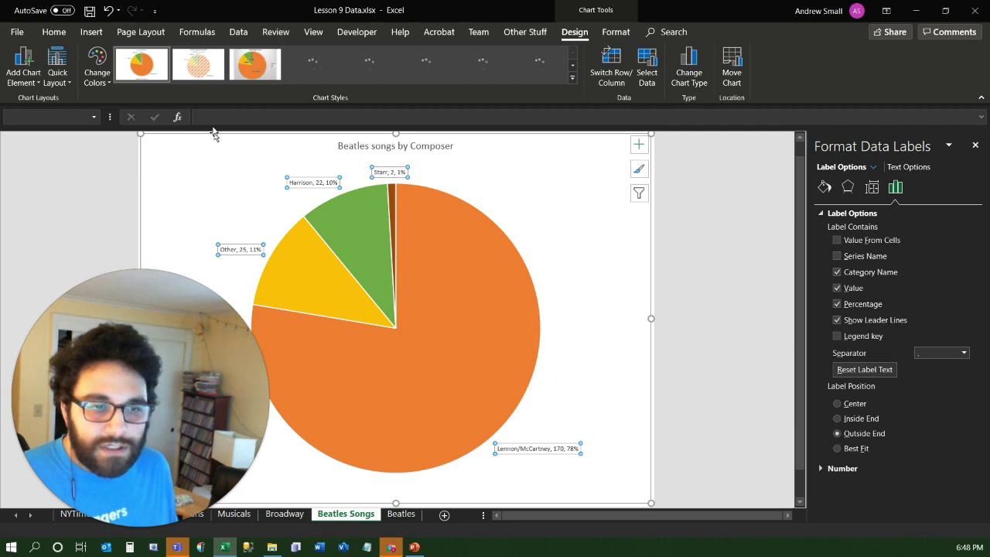
- Recolor the pie chart with the monochromatic green palette that runs from dark to light
left_click(104, 77)
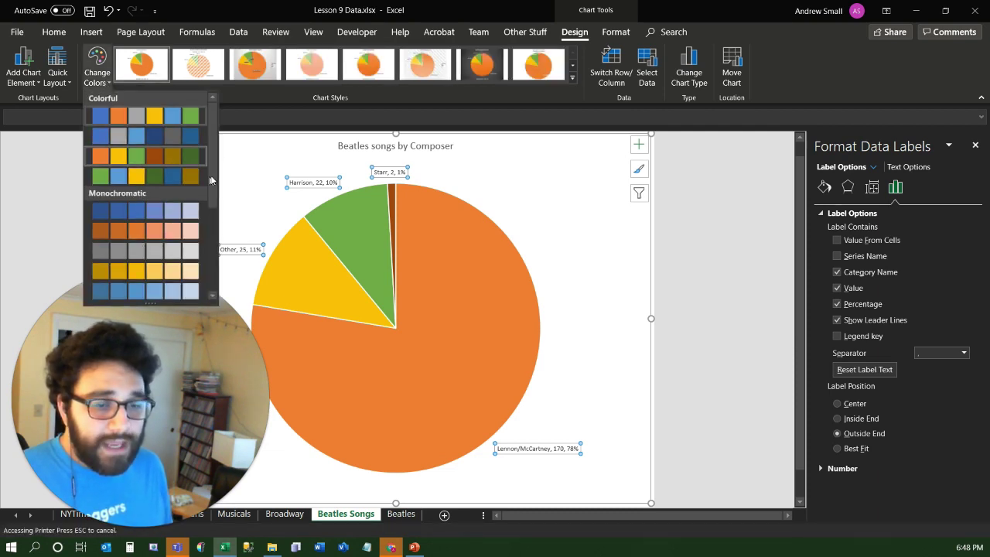
scroll(209, 181, "down", 3)
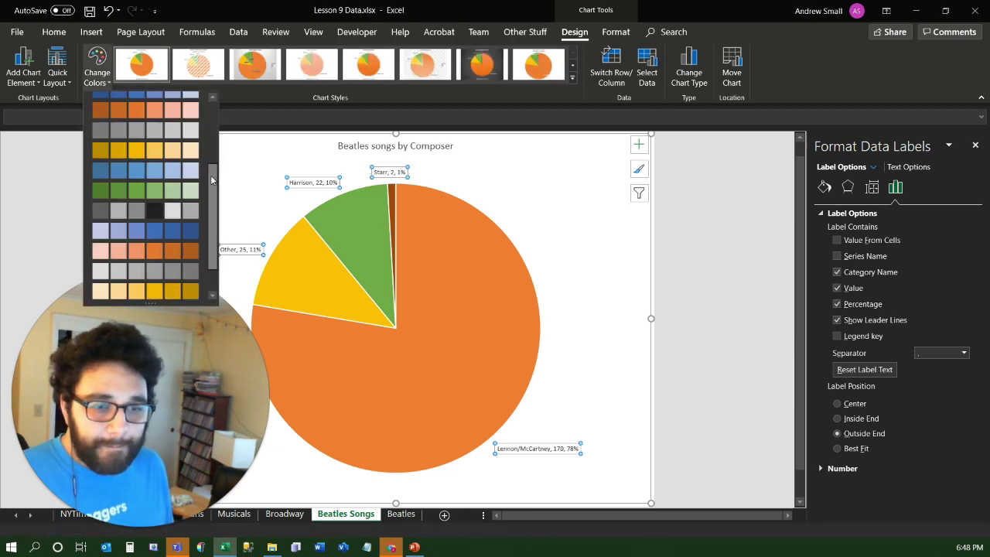
left_click(137, 190)
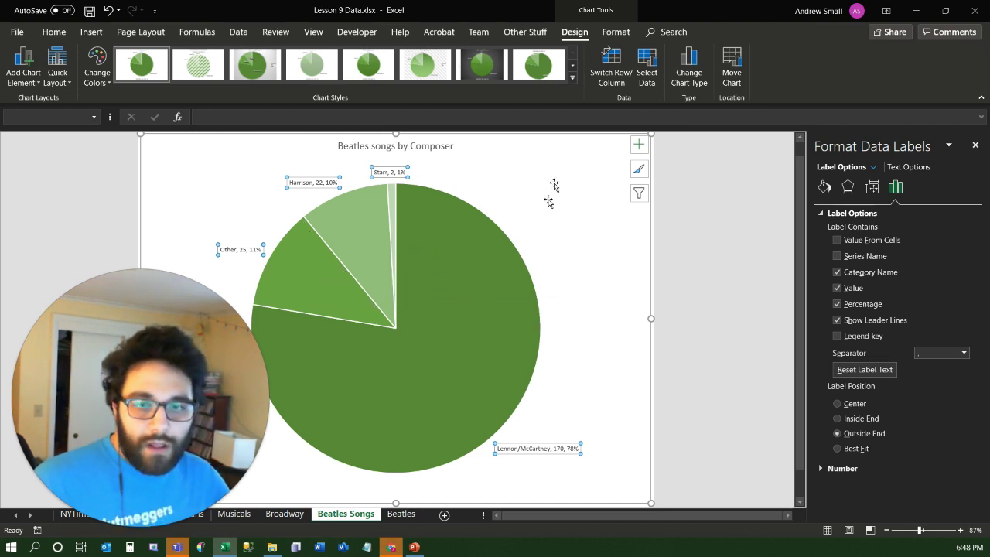
- Apply the chart style with the dark gray background to the pie chart and finish formatting its labels
left_click(573, 78)
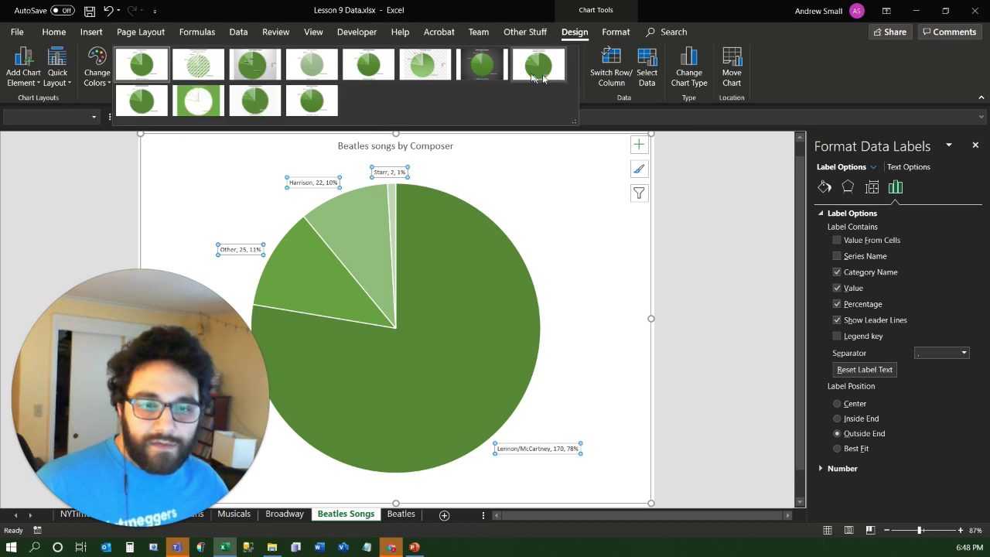
left_click(490, 75)
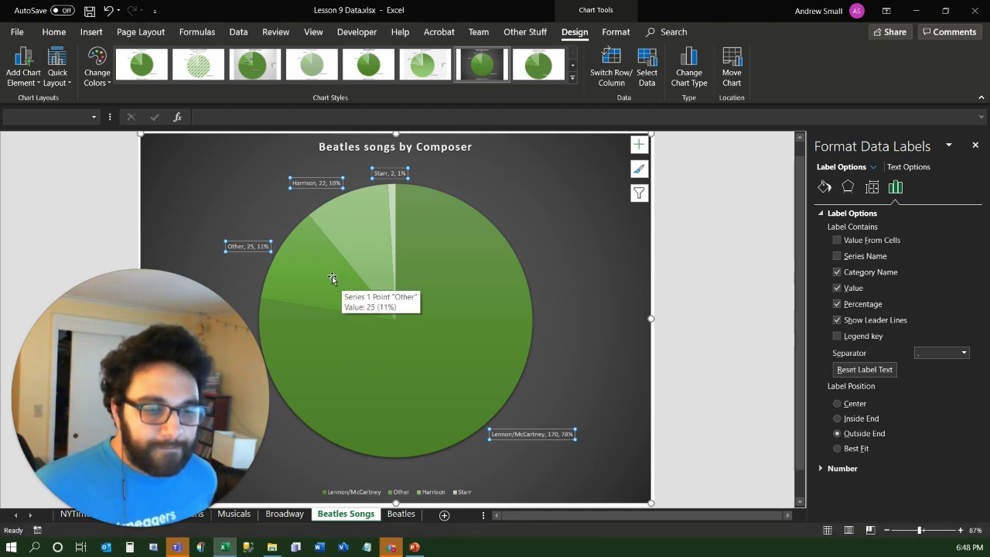
left_click(975, 145)
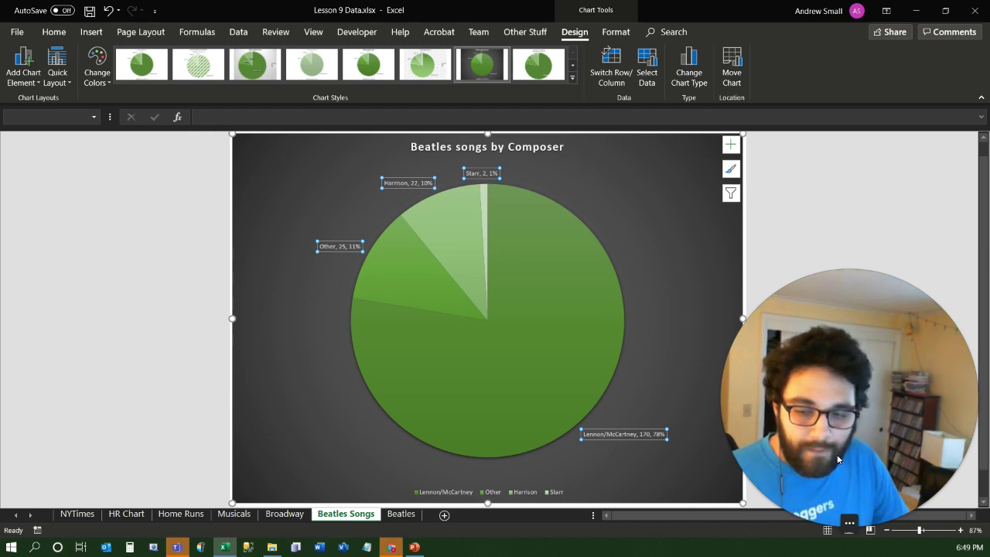
- Insert a 2-D 100% stacked area chart from the table on the NYTimes sheet
left_click(79, 514)
left_click(479, 300)
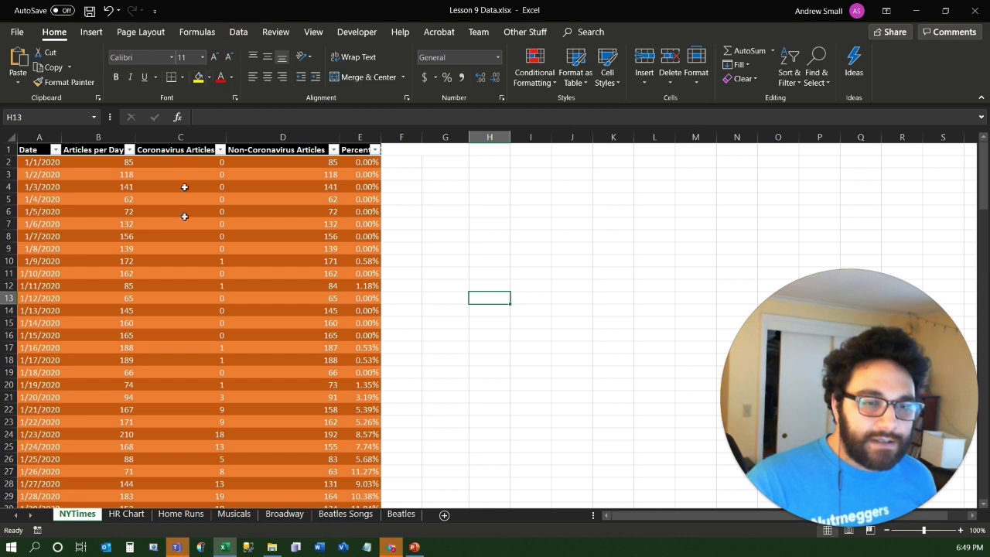
left_click(183, 273)
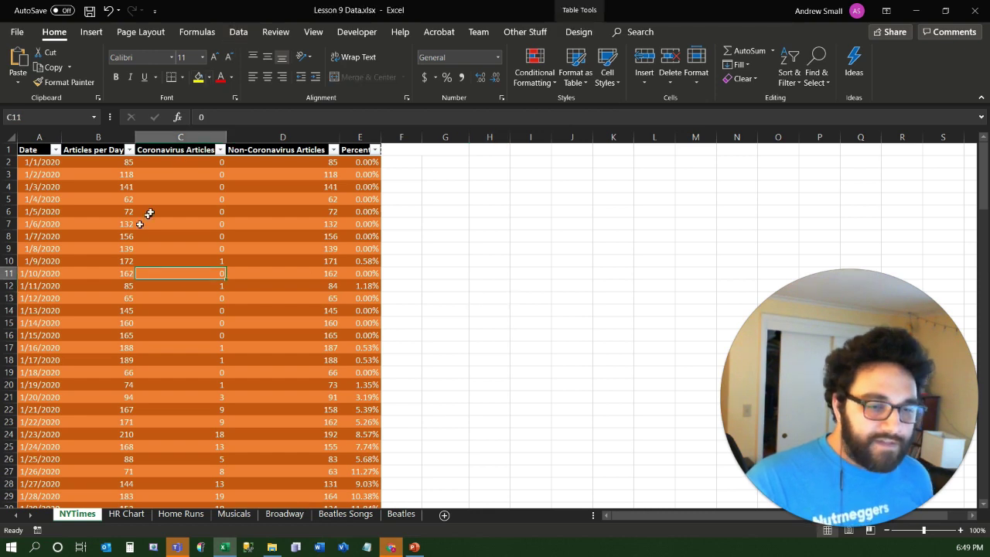
left_click(89, 35)
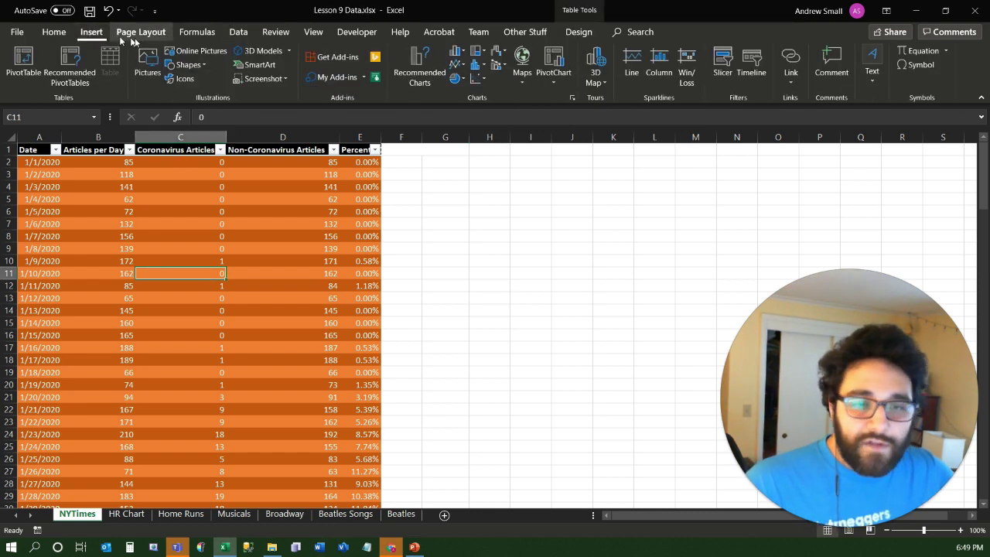
left_click(456, 64)
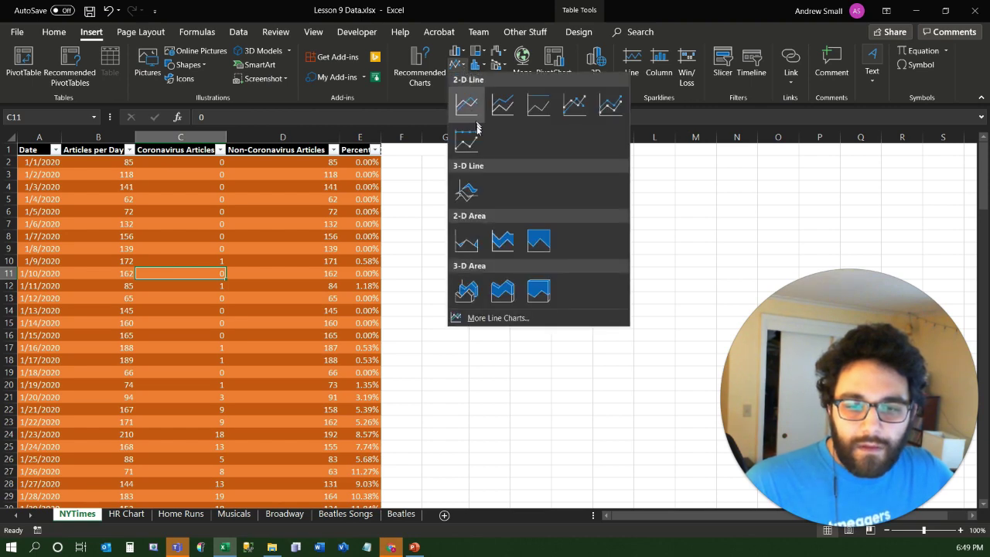
left_click(539, 243)
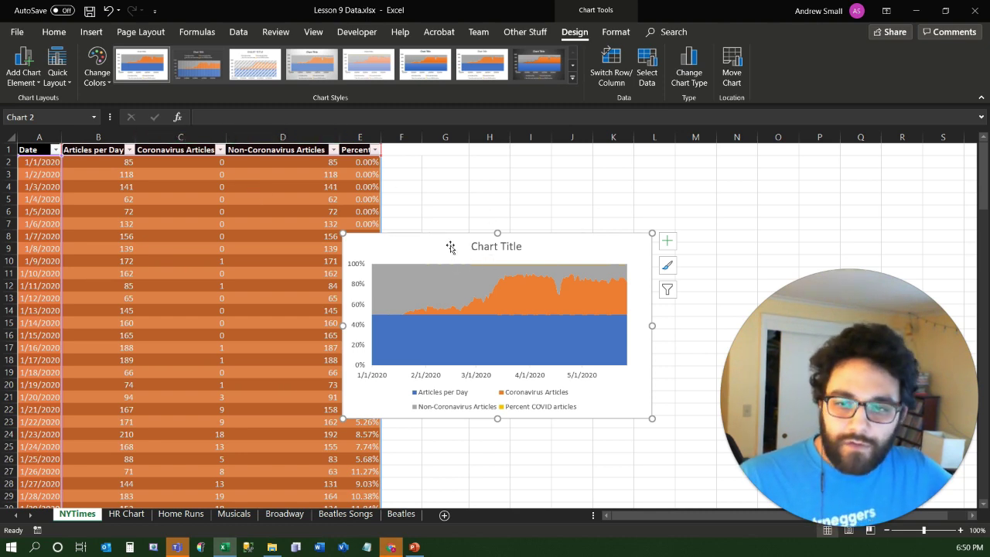
- Exclude the Articles per Day and Percent COVID articles series from the area chart's data source
left_click(647, 72)
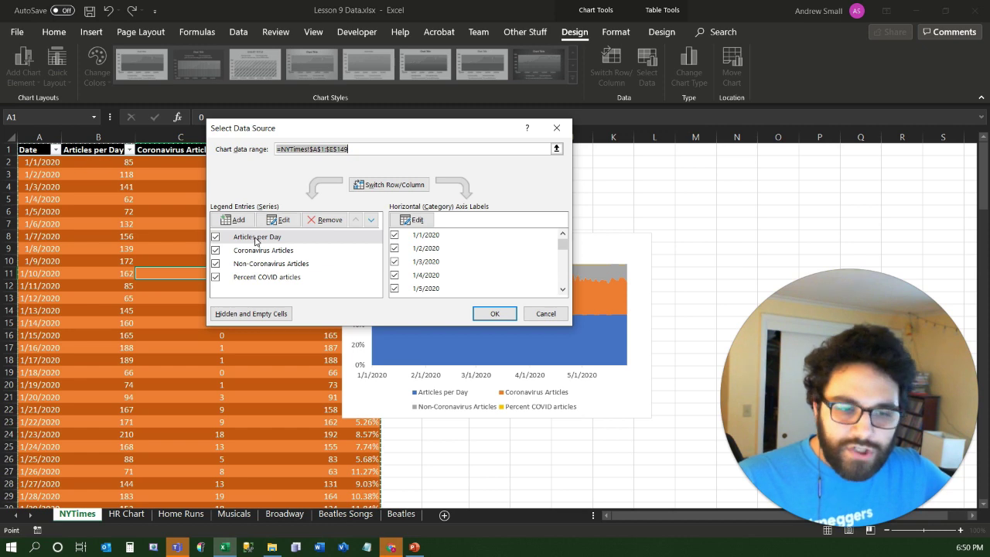
left_click(216, 238)
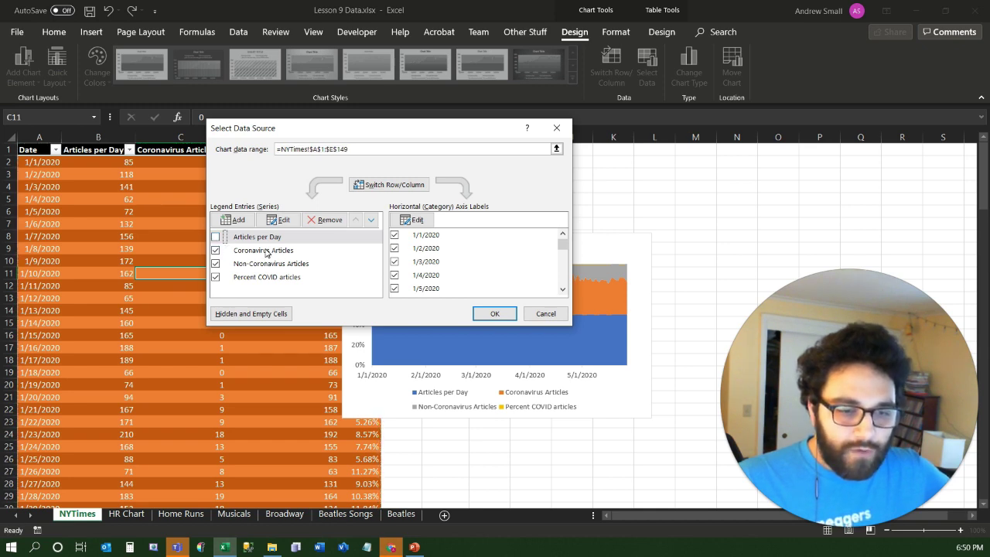
left_click(217, 277)
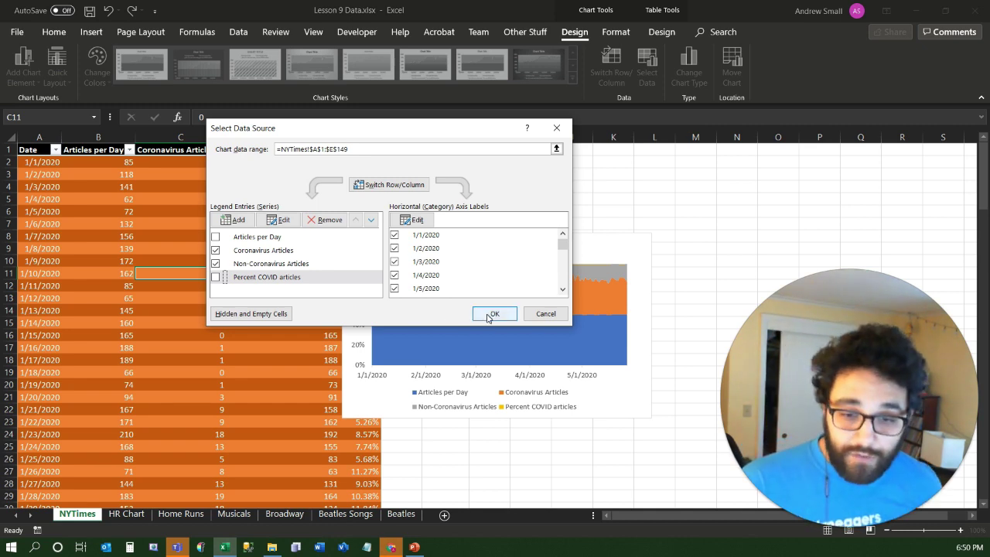
left_click(495, 314)
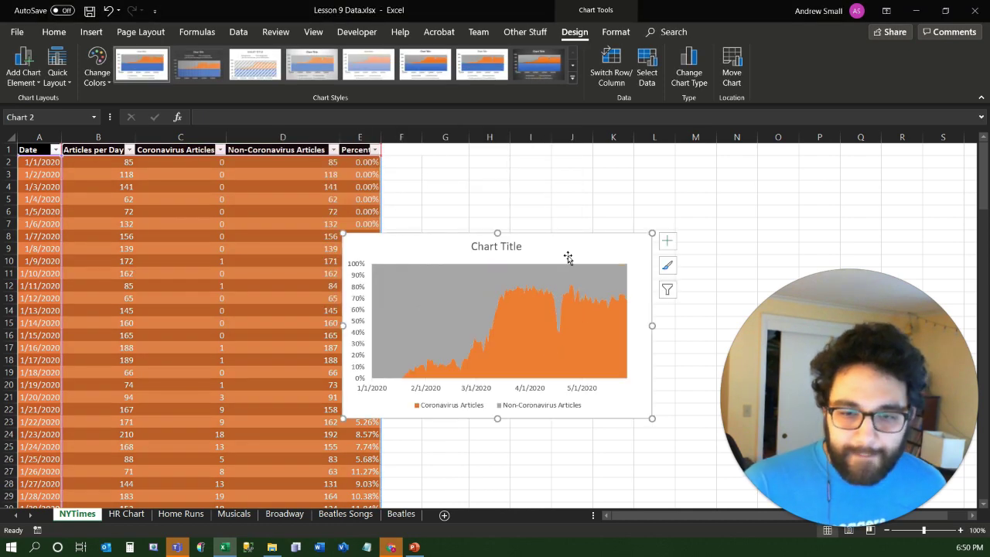
- Move the area chart up to row 1 and apply the dark gray chart style with vertical lines across the areas
left_click_drag(568, 256, 545, 174)
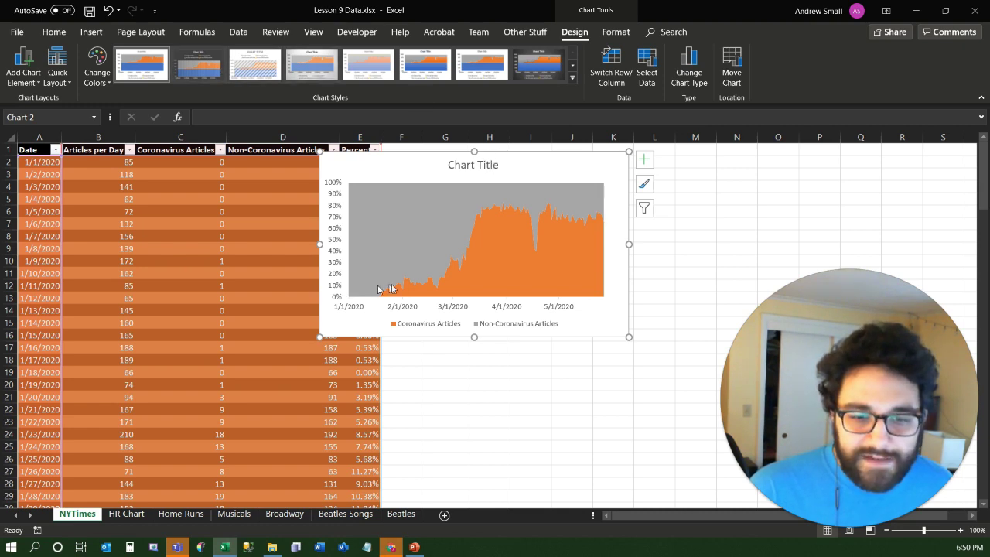
left_click(573, 80)
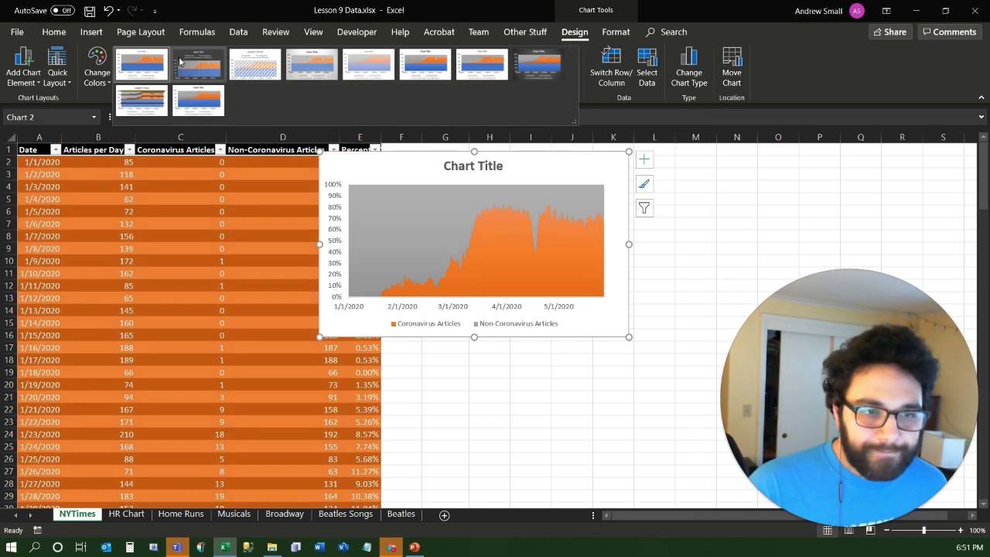
left_click(181, 67)
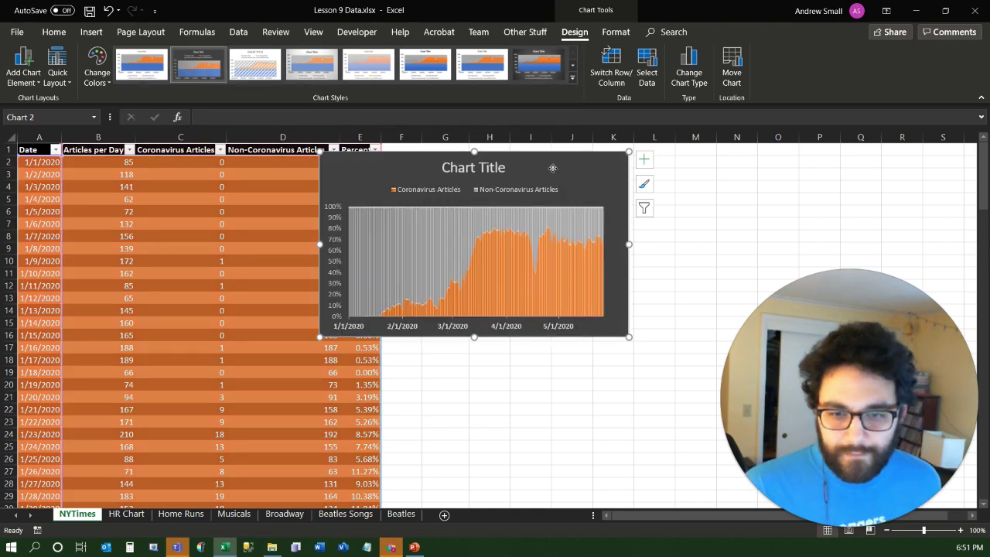
- Move the area chart to its own new sheet named Covid Articles
right_click(552, 168)
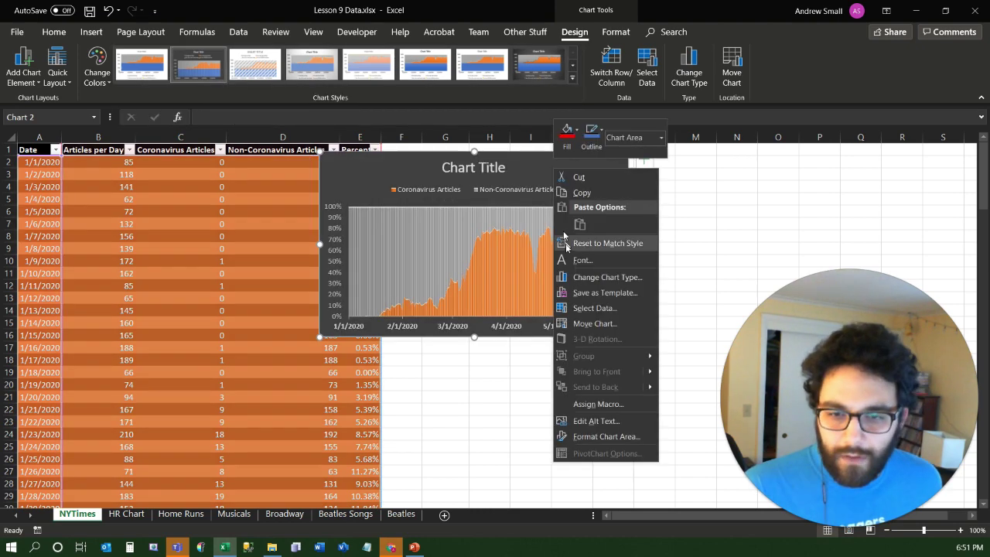
left_click(593, 324)
left_click(497, 297)
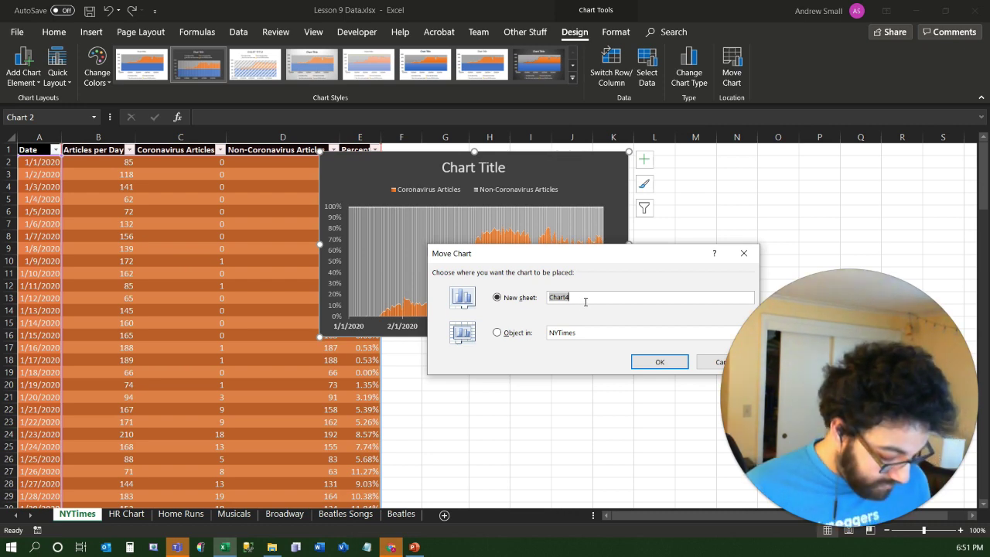
type("Cov")
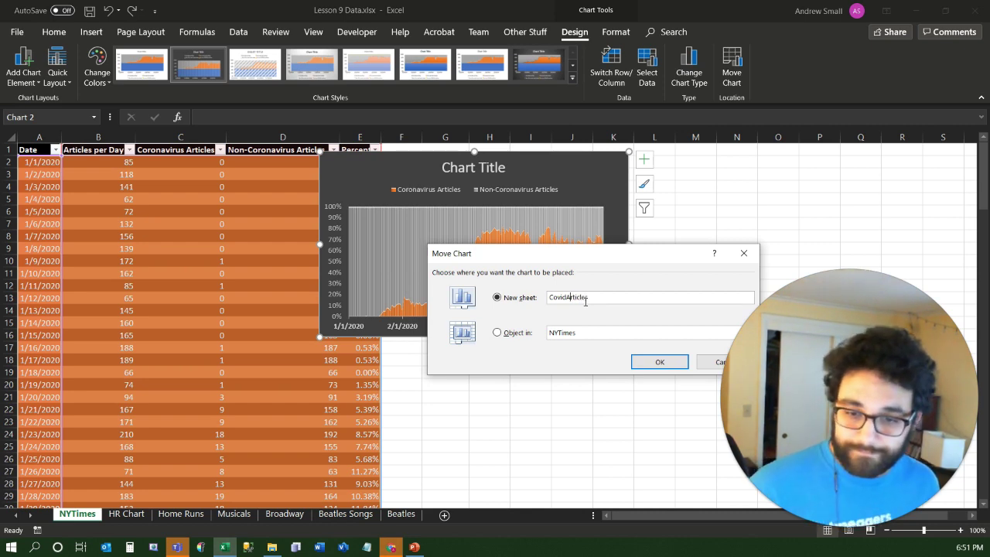
type("id Articles")
key("Return")
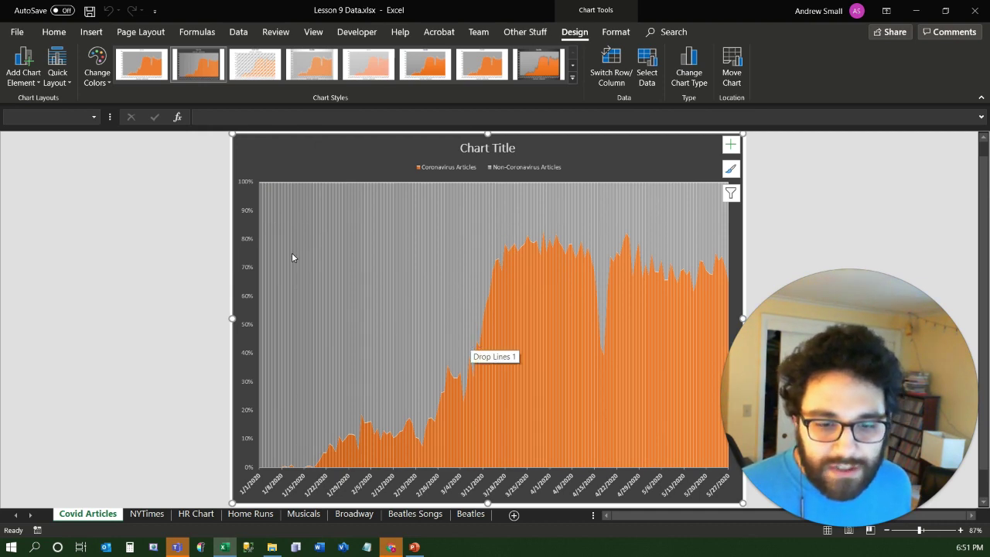
left_click(405, 249)
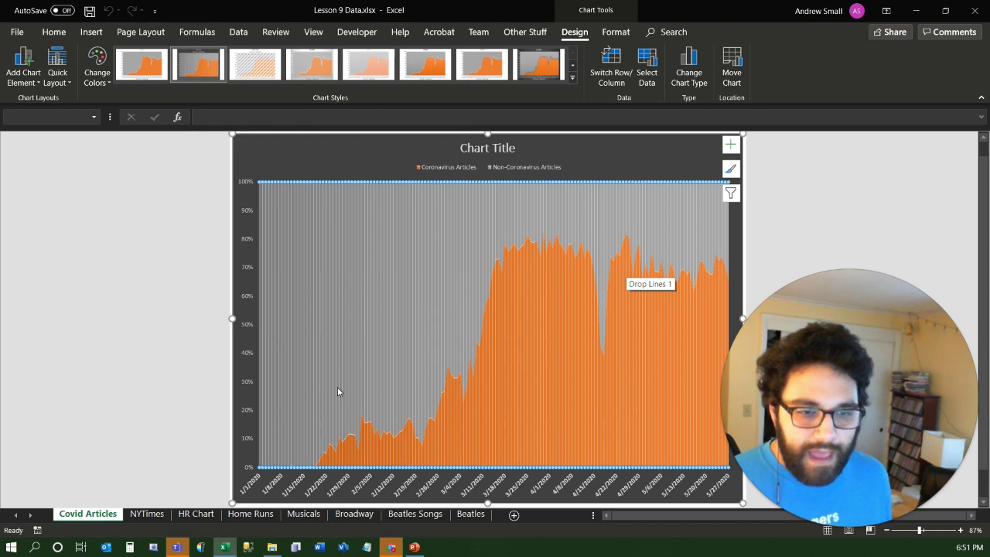
left_click(283, 156)
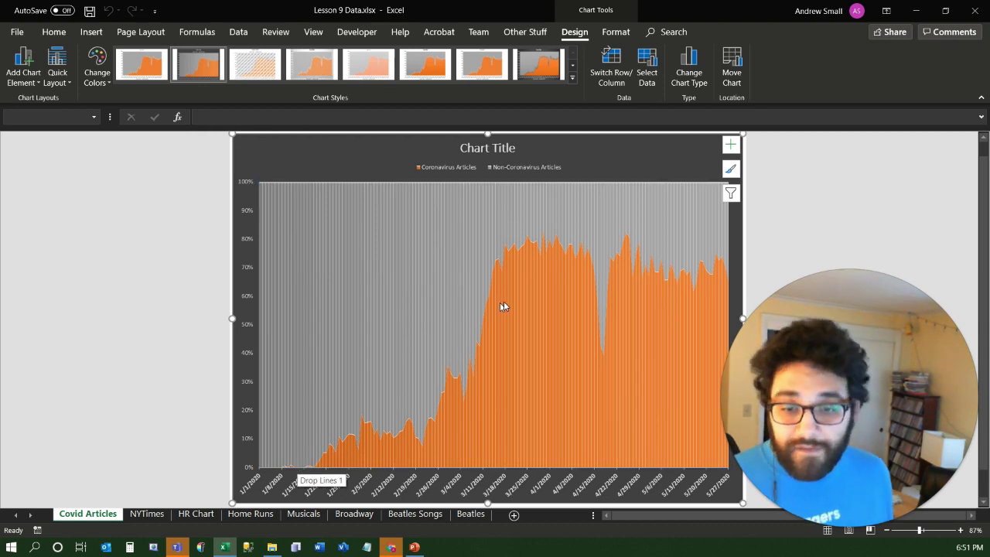
- On the NYTimes sheet, enter the labels COVID in H95 and Non COVID in H96
left_click(147, 513)
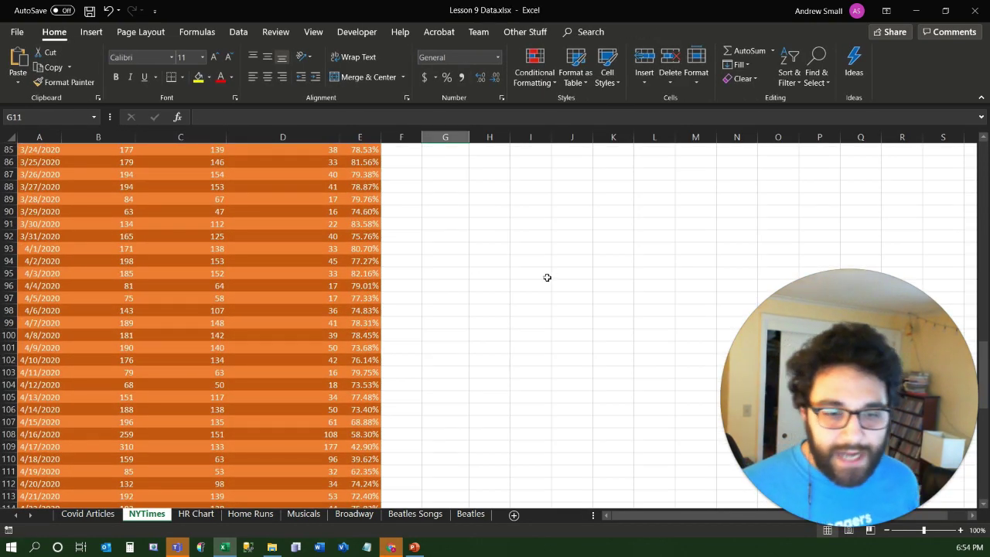
left_click(545, 274)
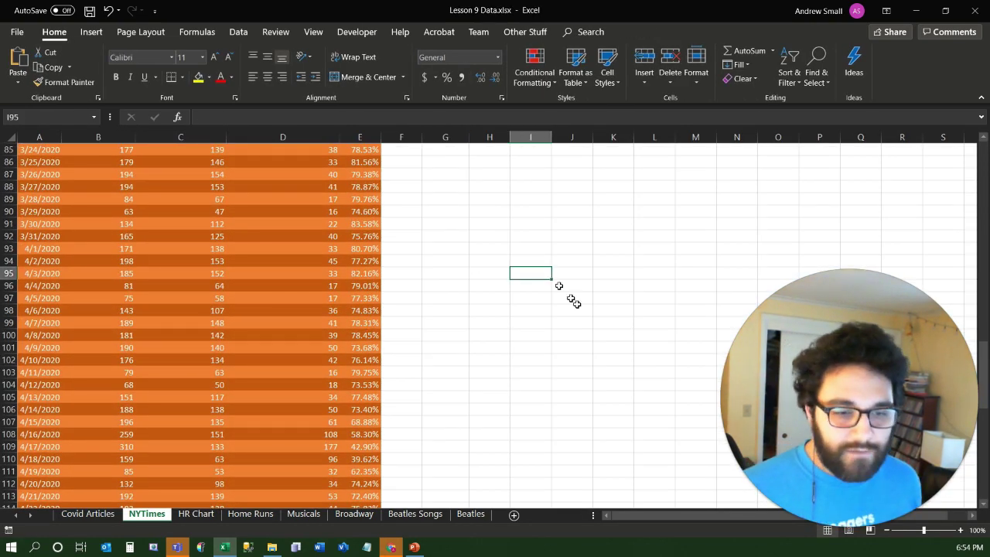
key("Left")
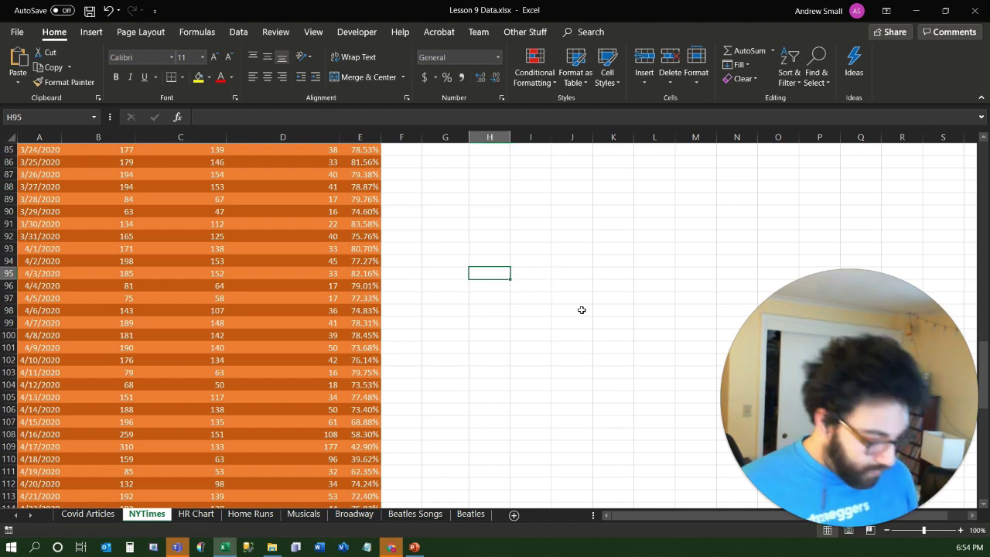
type("COVID")
key("Return")
type("Non Co")
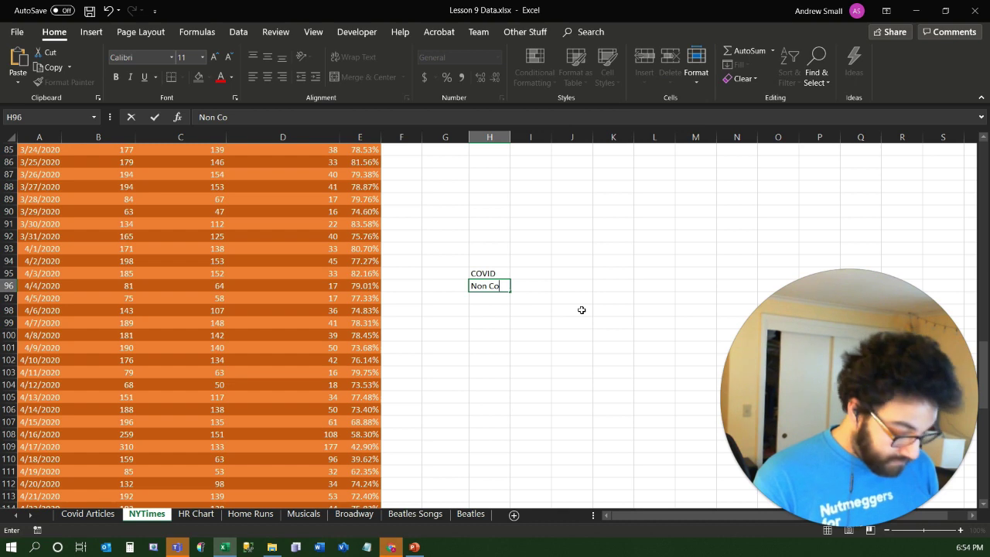
type("VID")
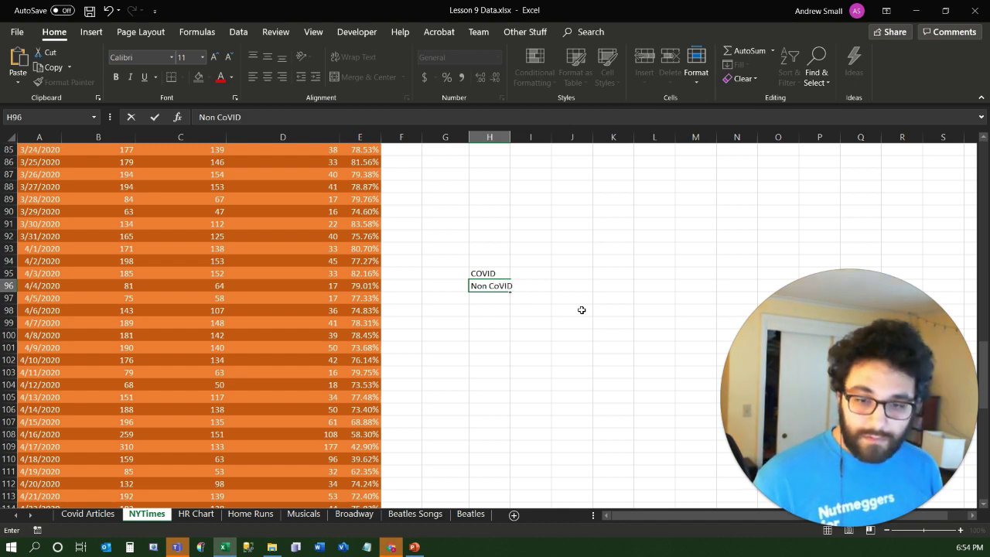
type("OVID")
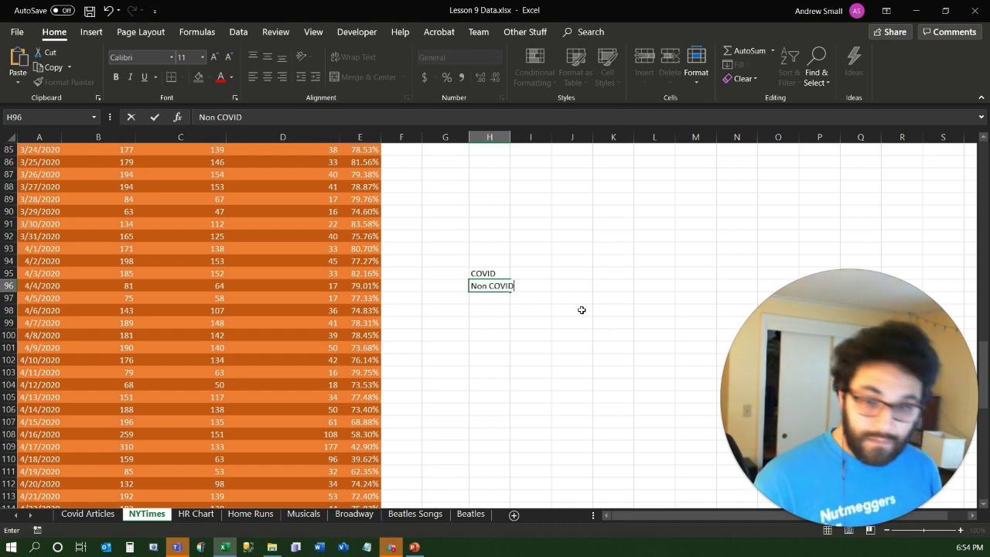
key("Up")
- Enter the 4/3/2020 article counts beside the labels: 152 in I95 and 33 in I96
key("Right")
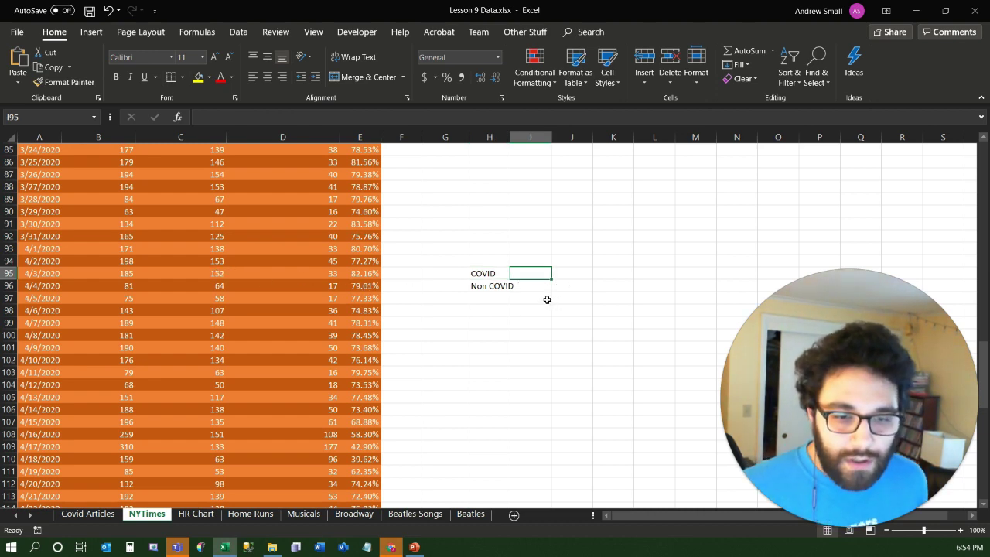
type("152")
key("Return")
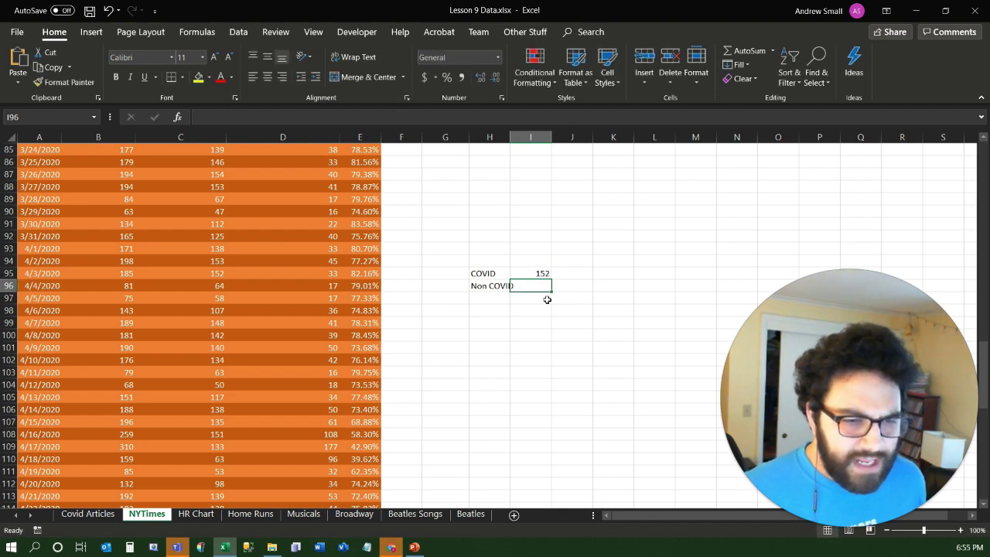
type("33")
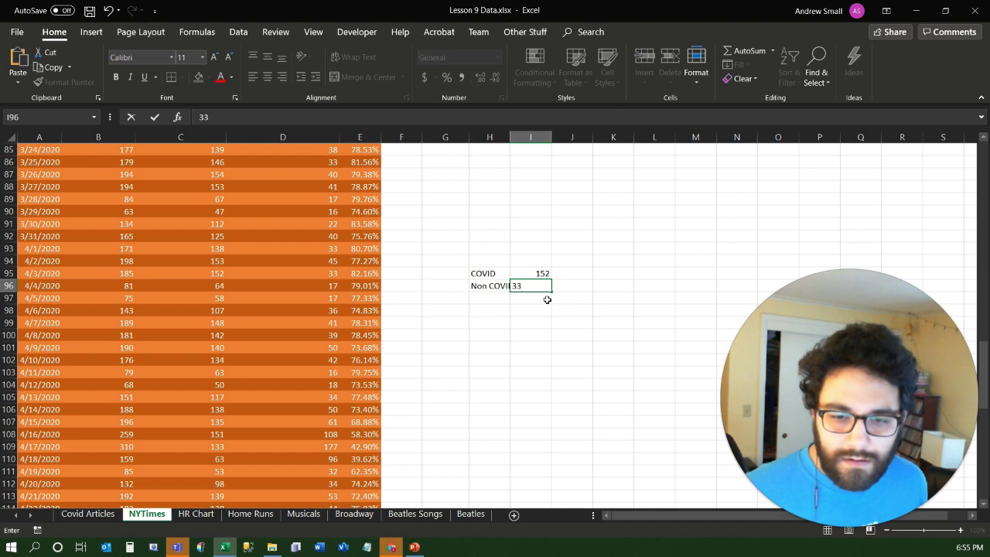
key("Return")
- Insert a 2-D pie chart from the COVID and Non COVID values in H95:I96
left_click_drag(522, 283, 488, 273)
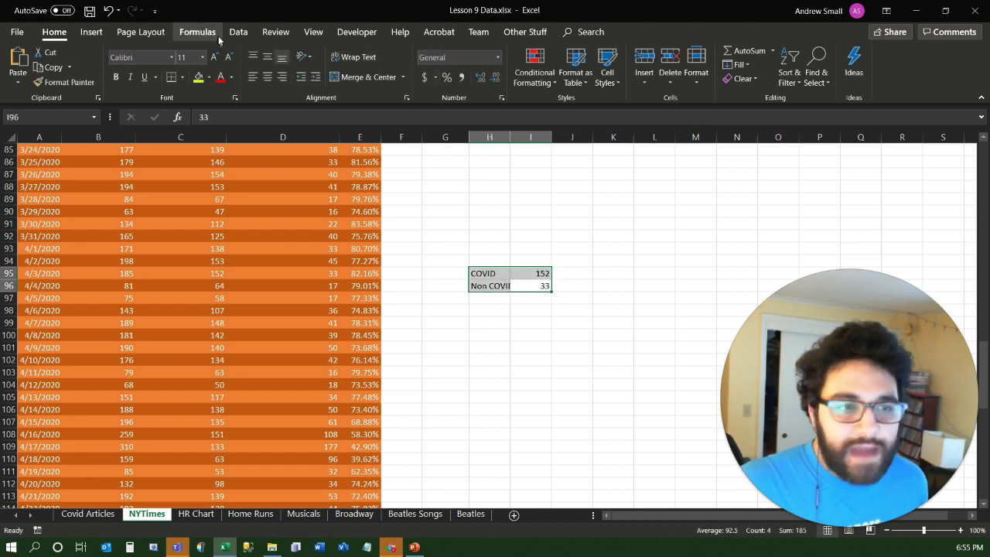
left_click(91, 31)
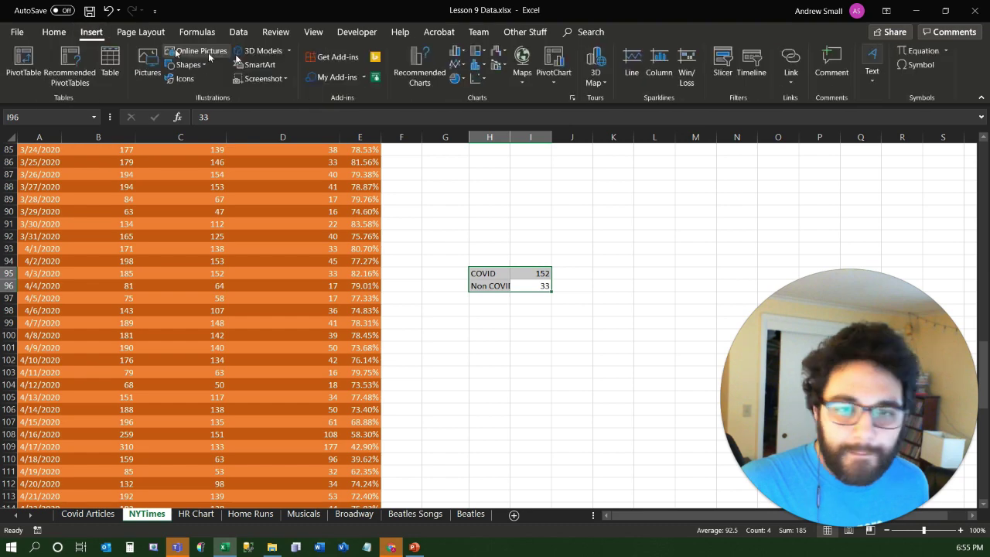
left_click(456, 78)
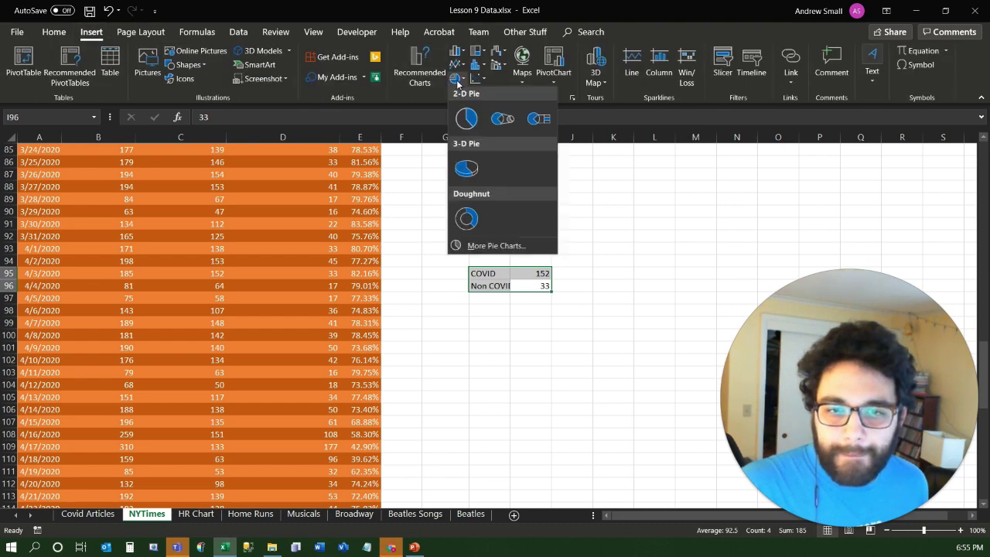
left_click(465, 118)
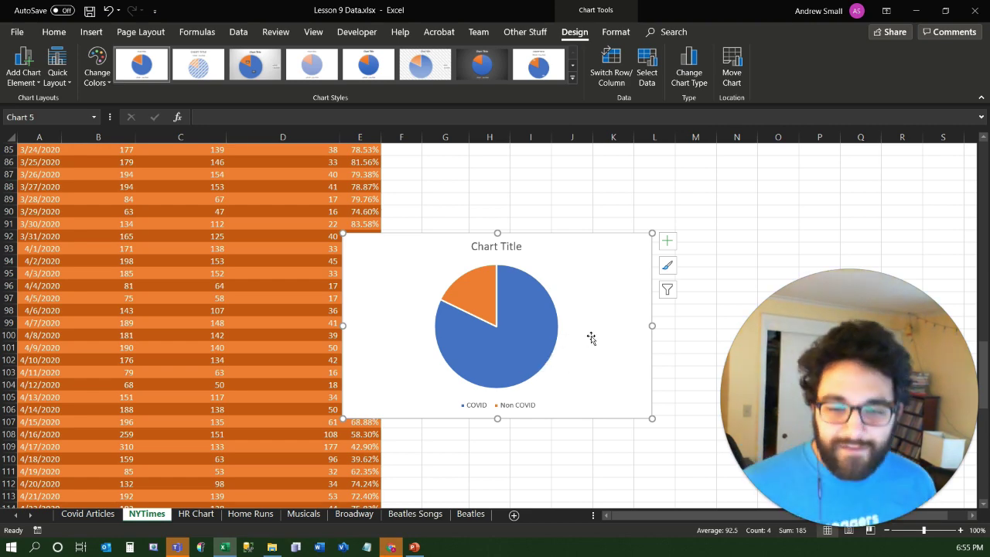
- Delete the COVID pie chart and clear its data in H95:I96, then return to the Covid Articles sheet
key("Delete")
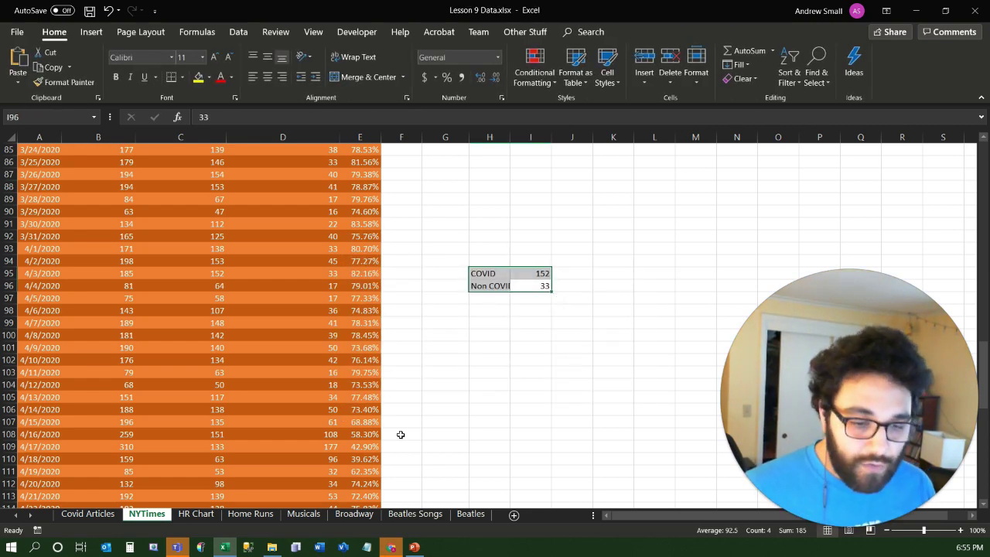
key("Delete")
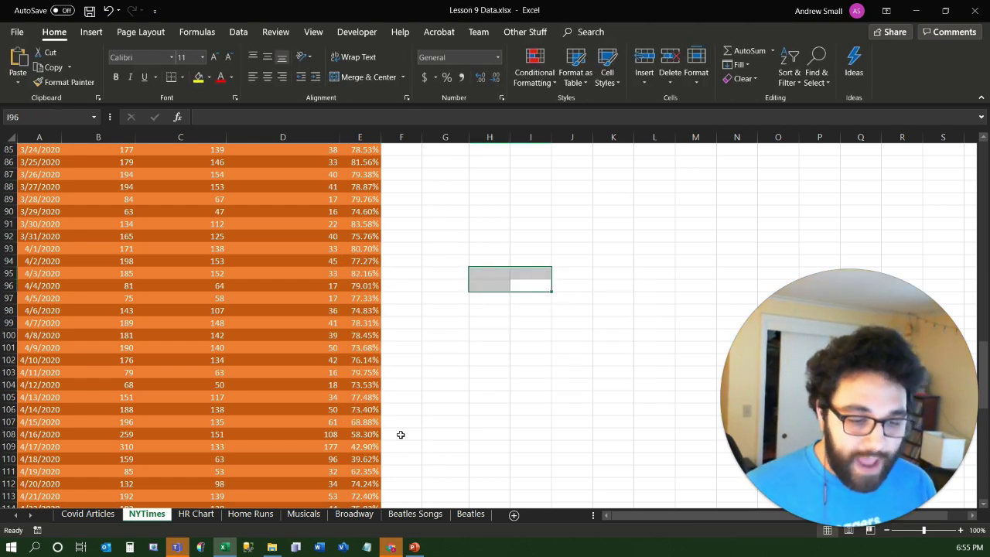
left_click(89, 514)
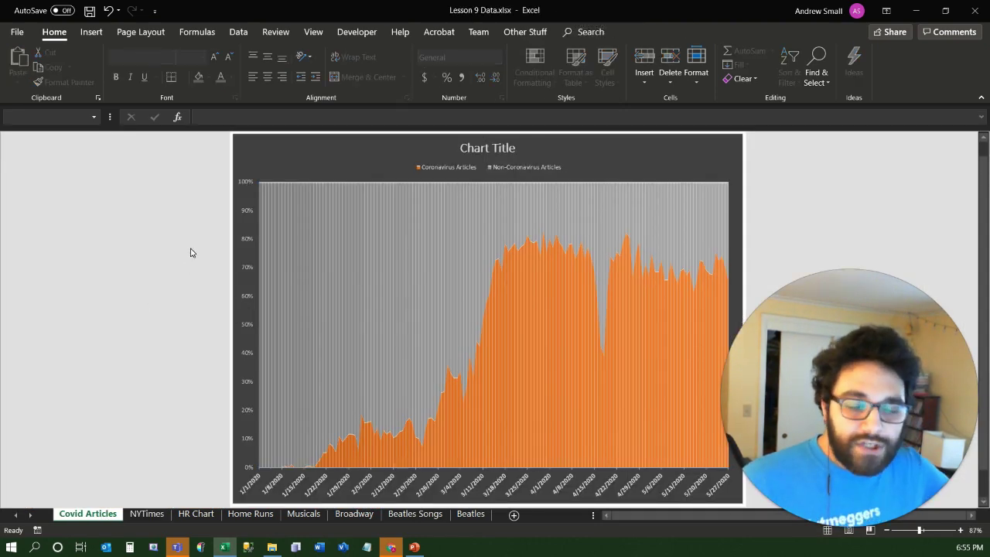